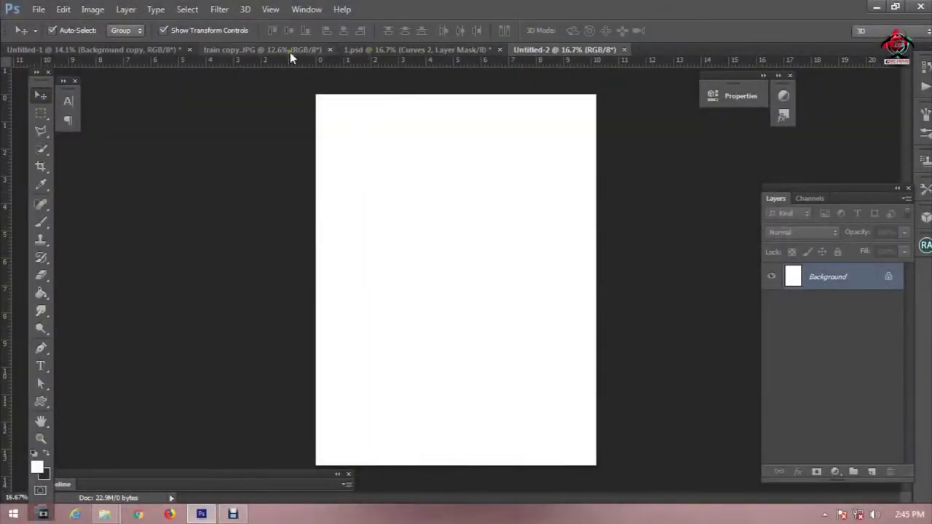
Copy the whole train photo into the blank Untitled-2 portrait document as Layer 1.
click(288, 51)
key(ctrl+a)
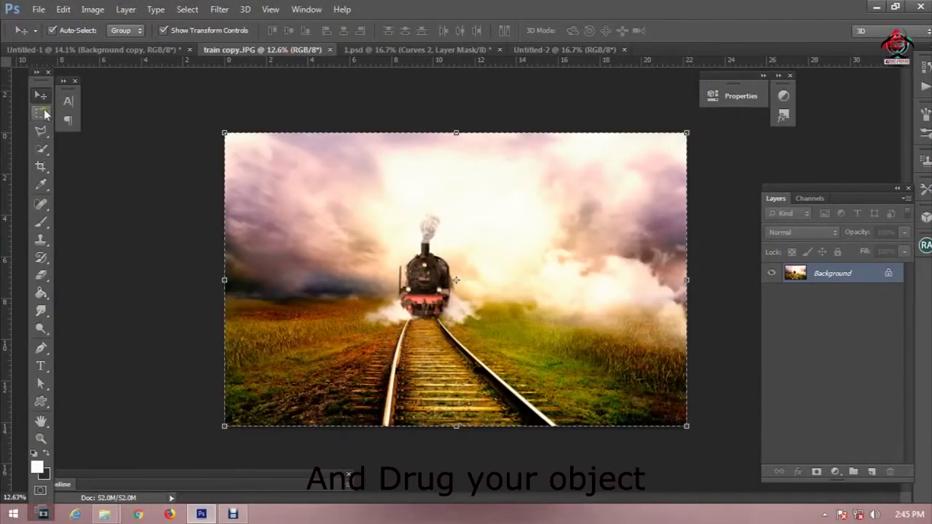
mouse_move(266, 175)
mouse_down()
mouse_move(557, 52)
mouse_move(443, 192)
mouse_up()
mouse_move(451, 225)
mouse_down()
mouse_move(336, 213)
mouse_move(342, 193)
mouse_up()
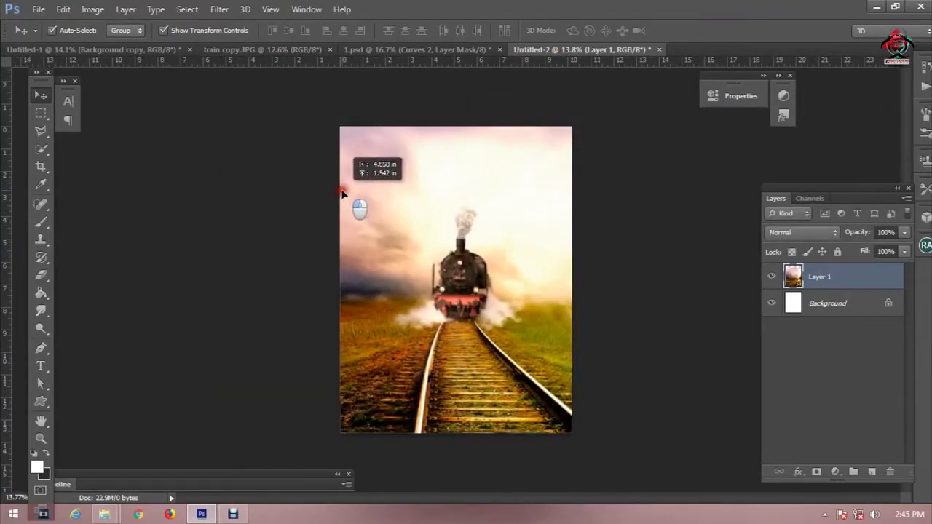
Nudge the train layer left and enlarge it to nearly fill the page.
drag(439, 280, 435, 281)
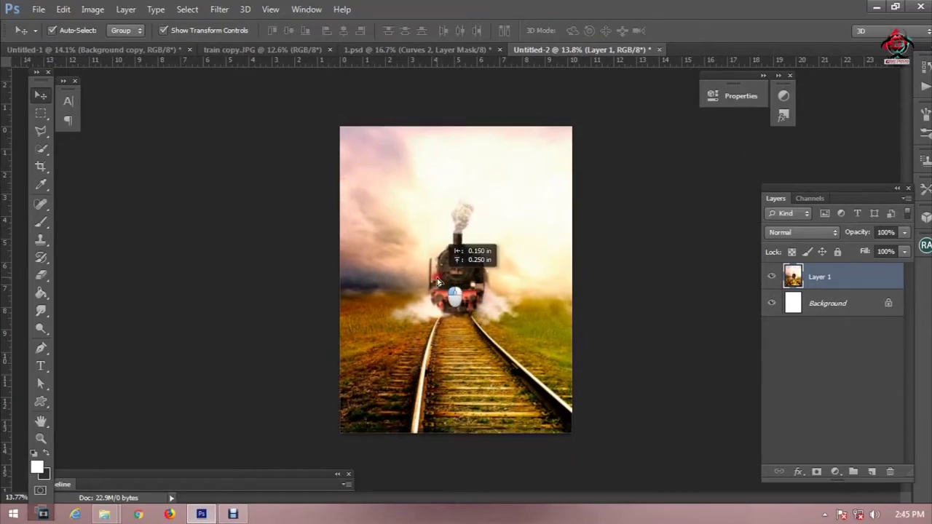
mouse_move(489, 118)
mouse_down()
mouse_move(489, 175)
mouse_move(489, 152)
mouse_up()
key(Return)
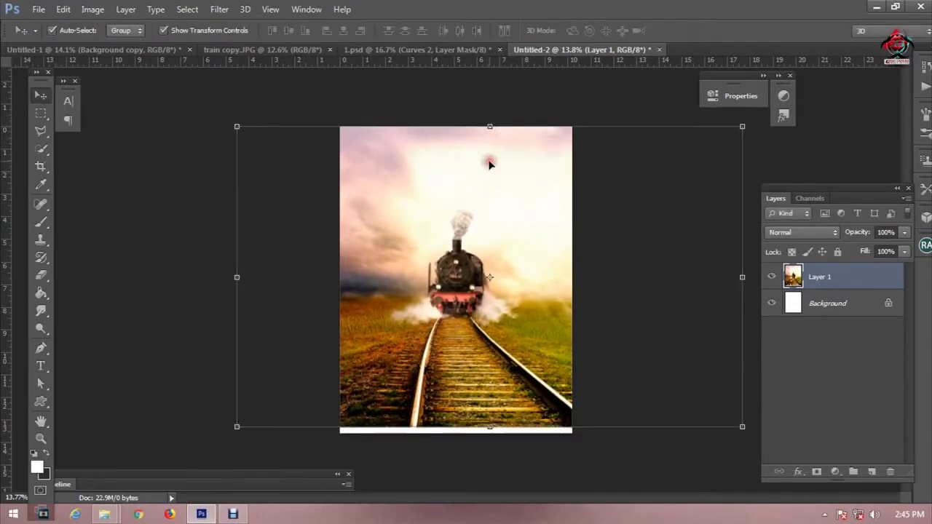
key(ctrl+plus)
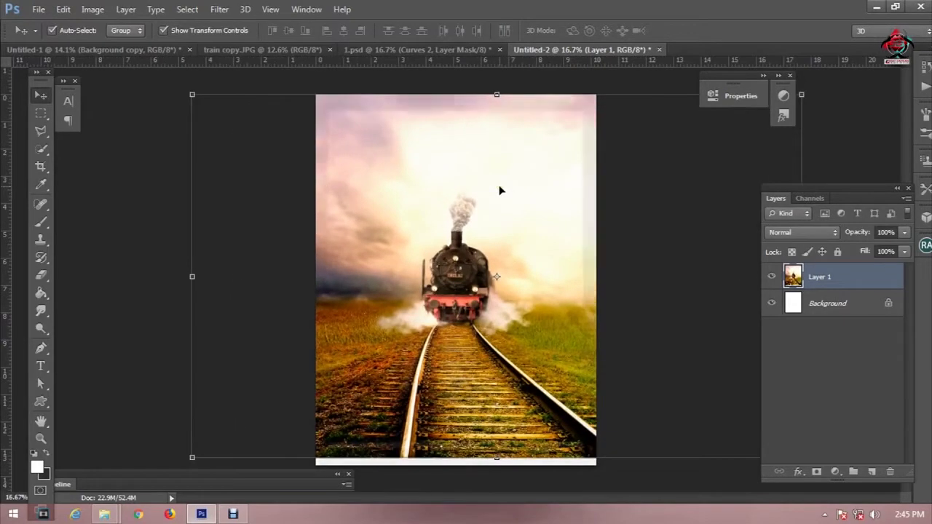
click(835, 473)
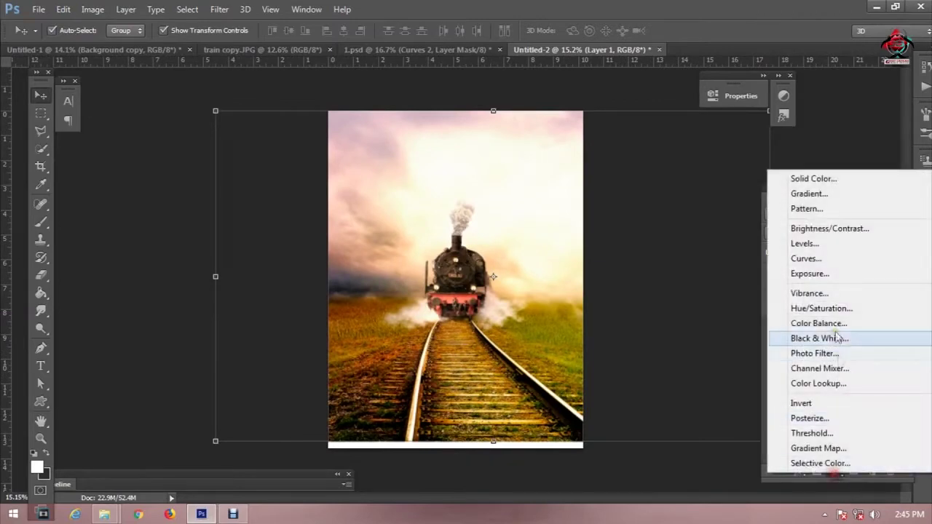
Add a Vibrance adjustment layer at +11 above the train photo.
click(757, 296)
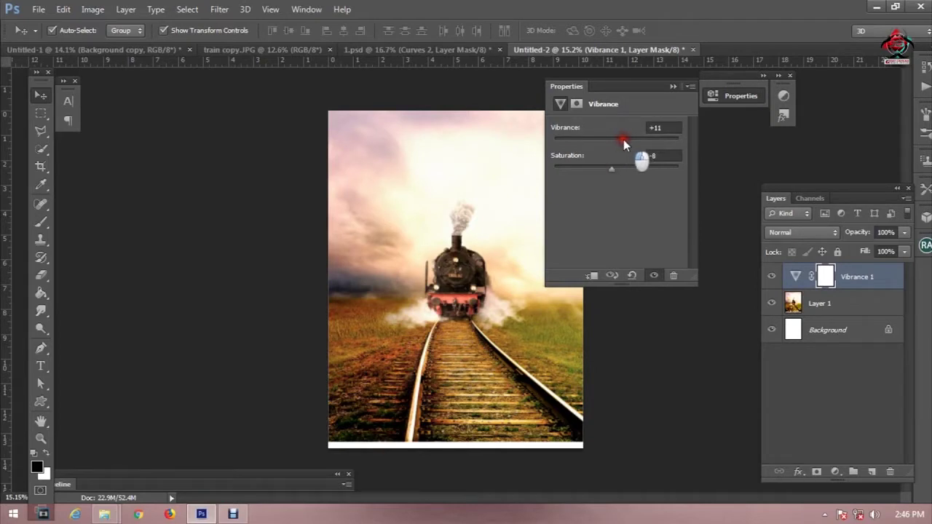
click(672, 88)
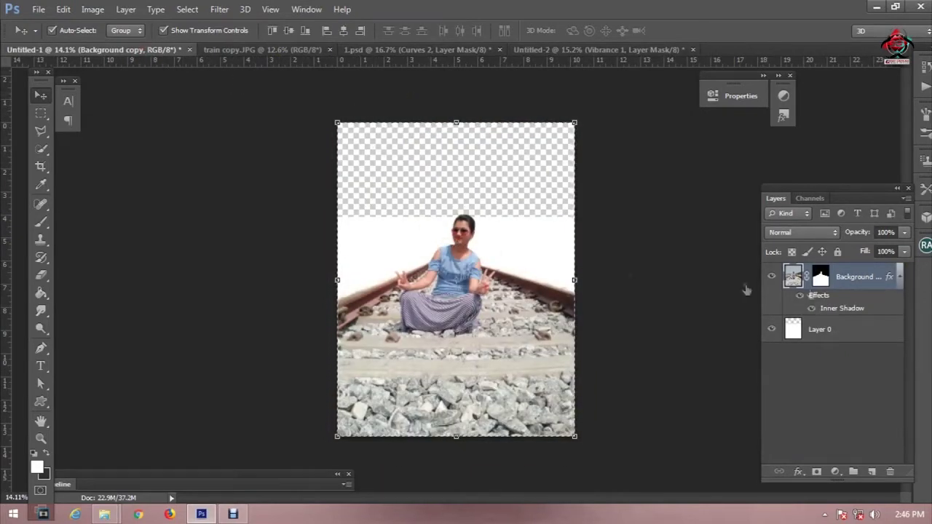
Check the woman's layer mask by disabling and re-enabling it, clearing the selection.
shift+click(821, 277)
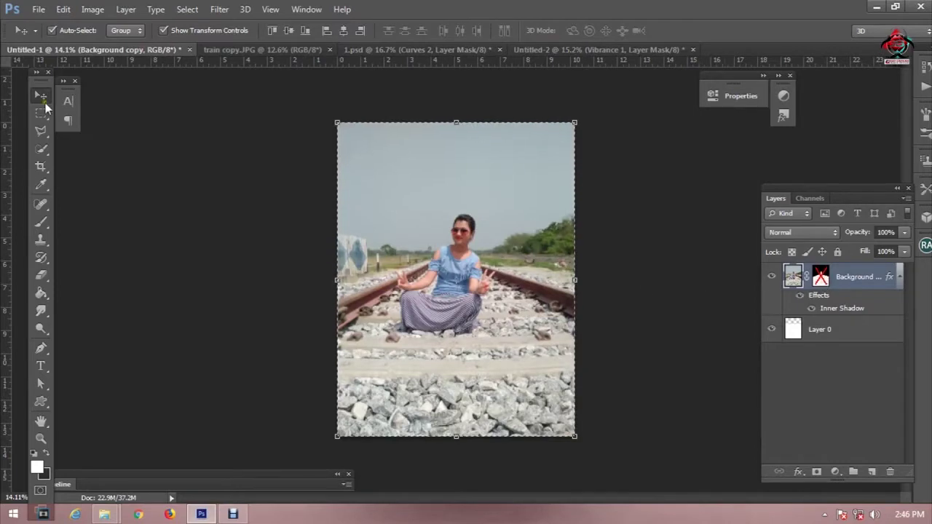
click(40, 113)
click(196, 110)
shift+click(821, 277)
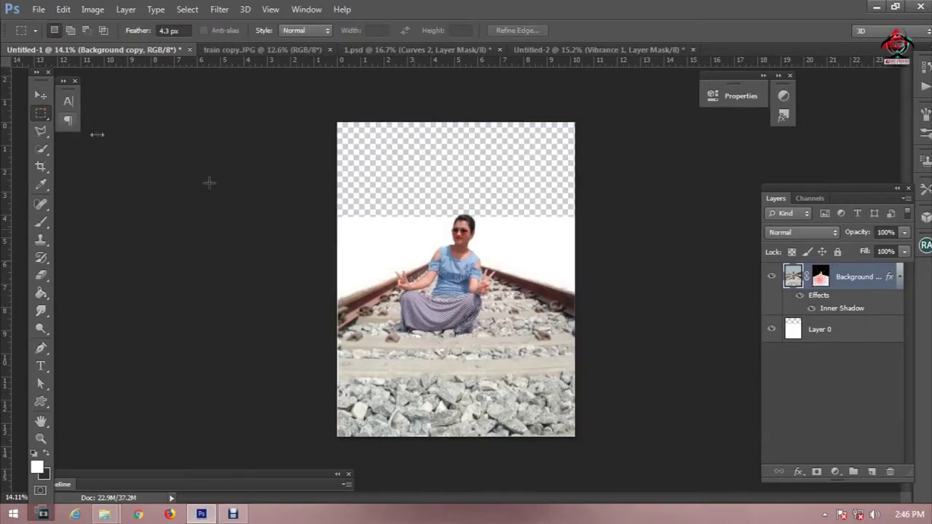
Drag the woman's Background copy layer into the train composite.
click(40, 95)
mouse_move(416, 245)
mouse_down()
mouse_move(476, 109)
mouse_move(431, 180)
mouse_up()
click(791, 277)
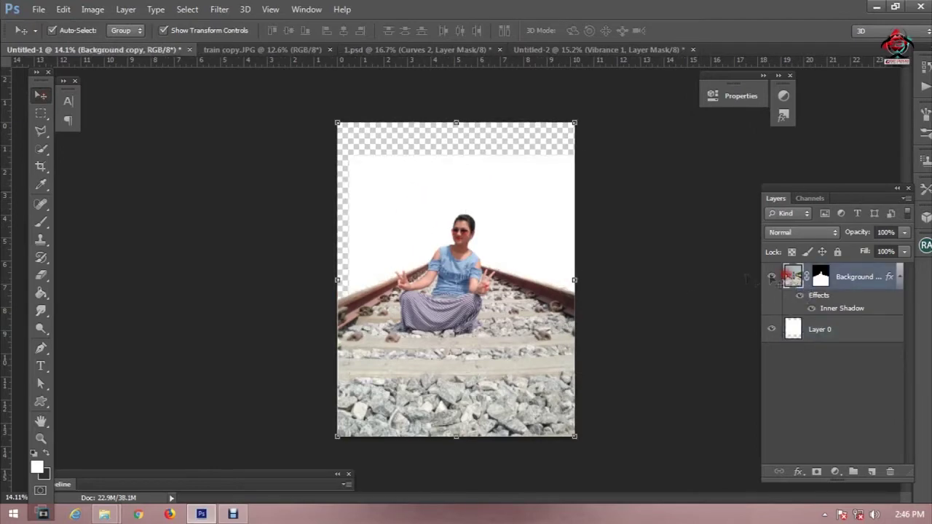
drag(456, 257, 452, 344)
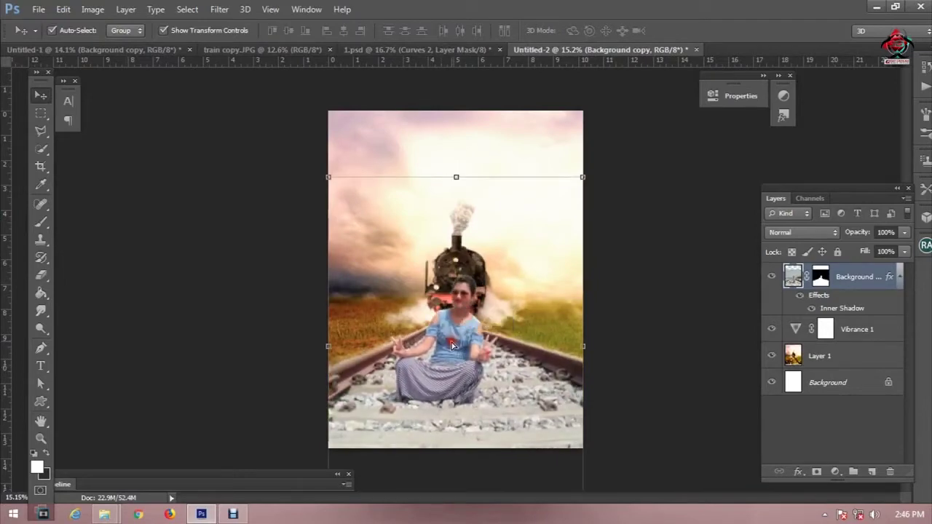
Stretch Layer 1's top edge upward, shift it slightly down, and commit the transform.
scroll(514, 251, up, 1)
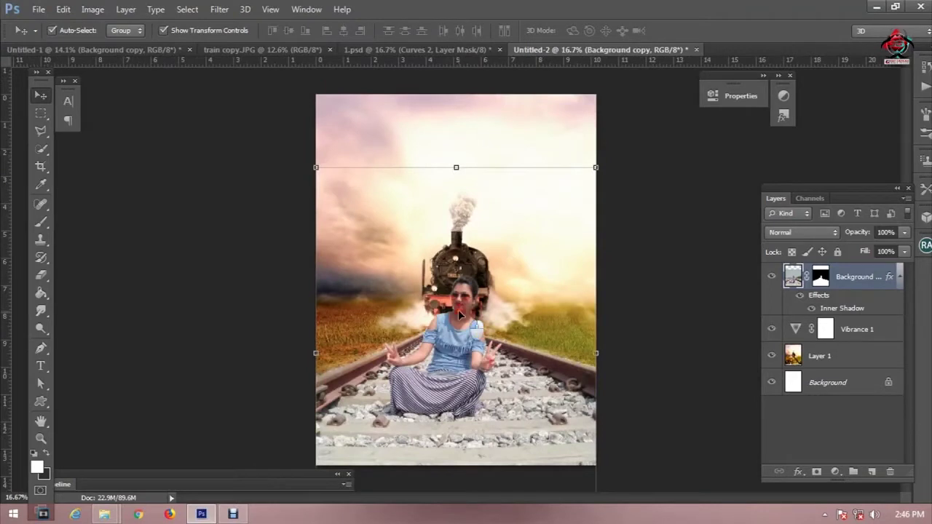
click(460, 260)
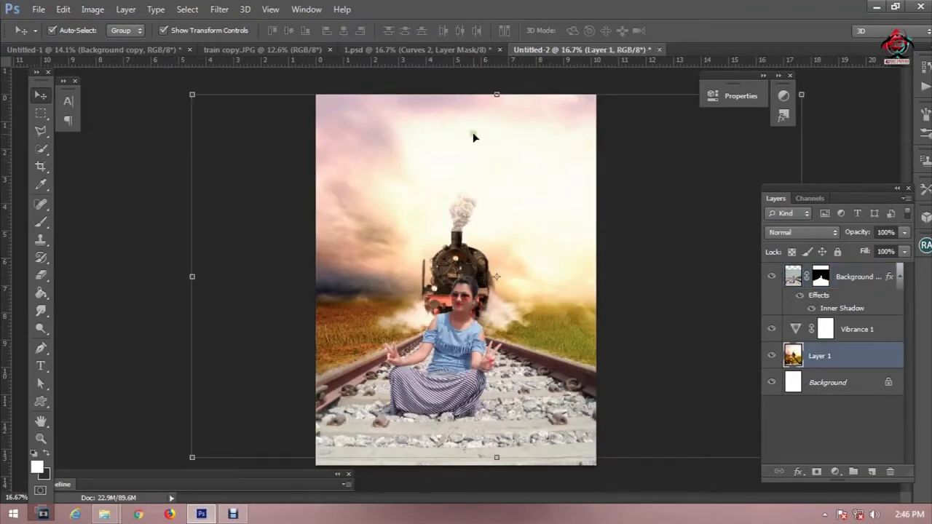
scroll(472, 131, down, 1)
drag(494, 111, 494, 100)
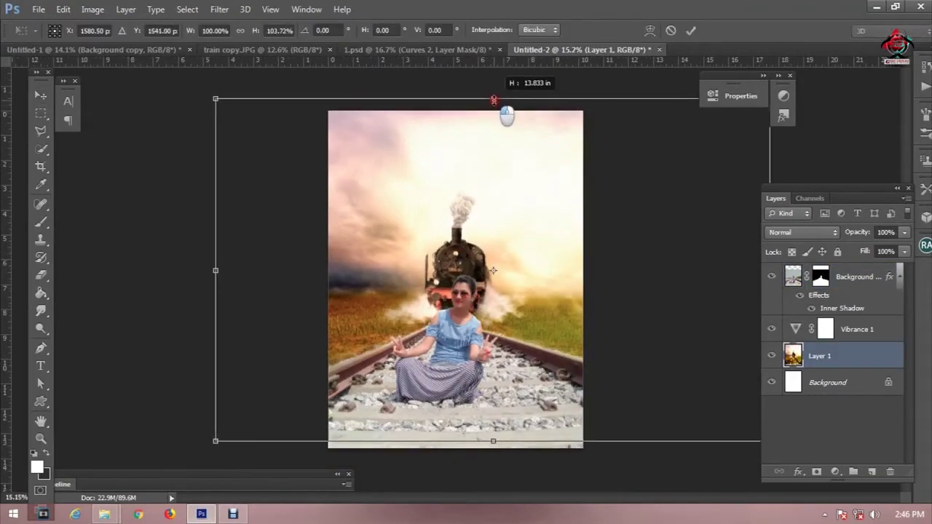
drag(493, 100, 494, 102)
drag(490, 175, 490, 180)
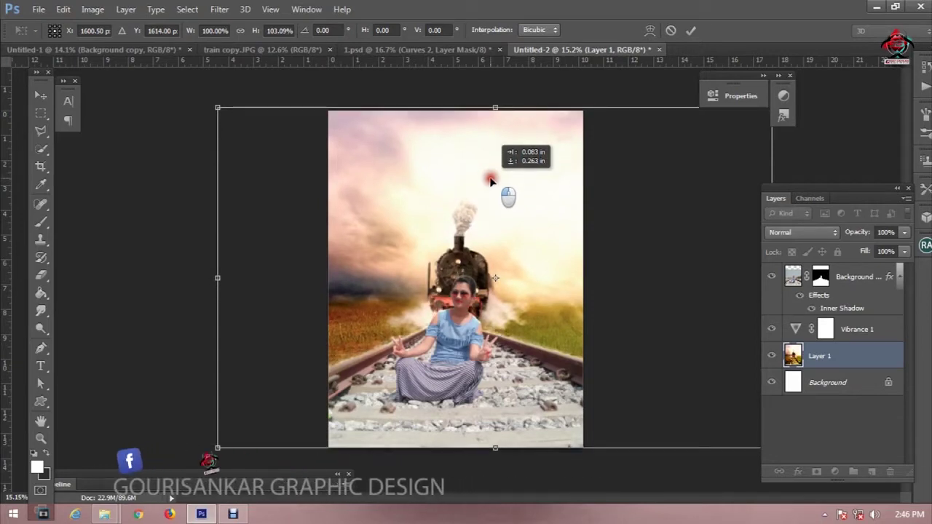
drag(490, 180, 486, 184)
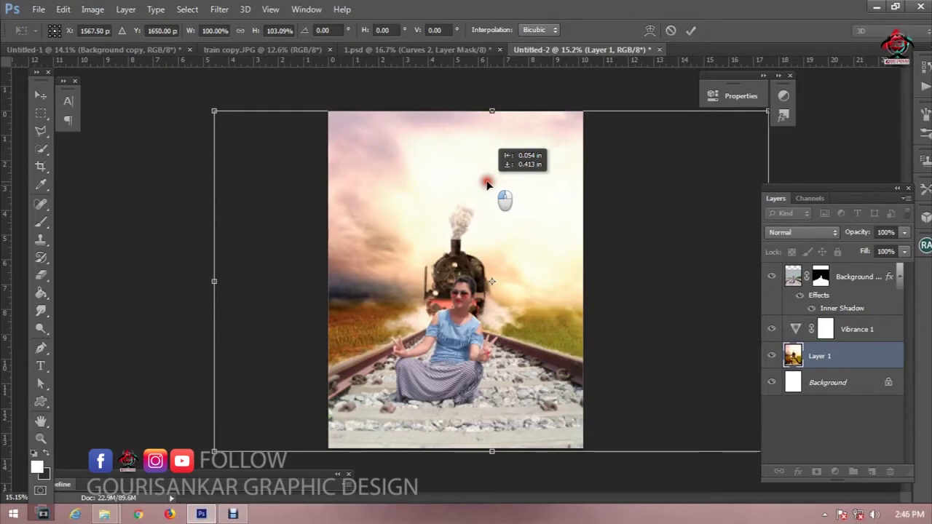
drag(486, 184, 486, 184)
key(ctrl+minus)
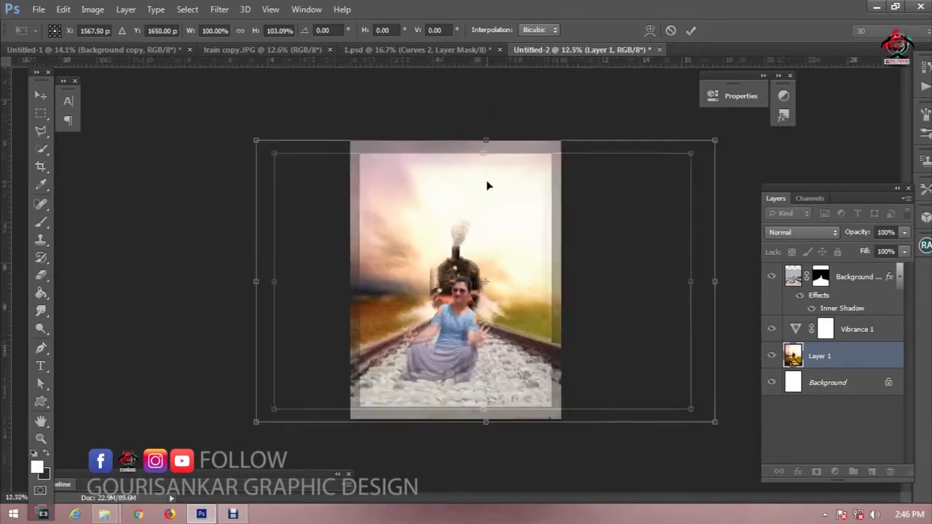
key(Return)
key(ctrl+plus)
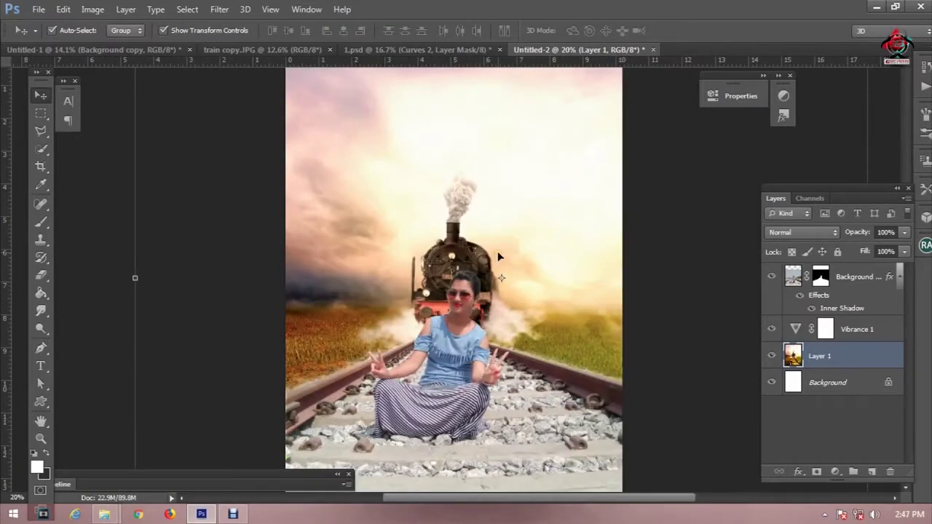
scroll(499, 257, down, 1)
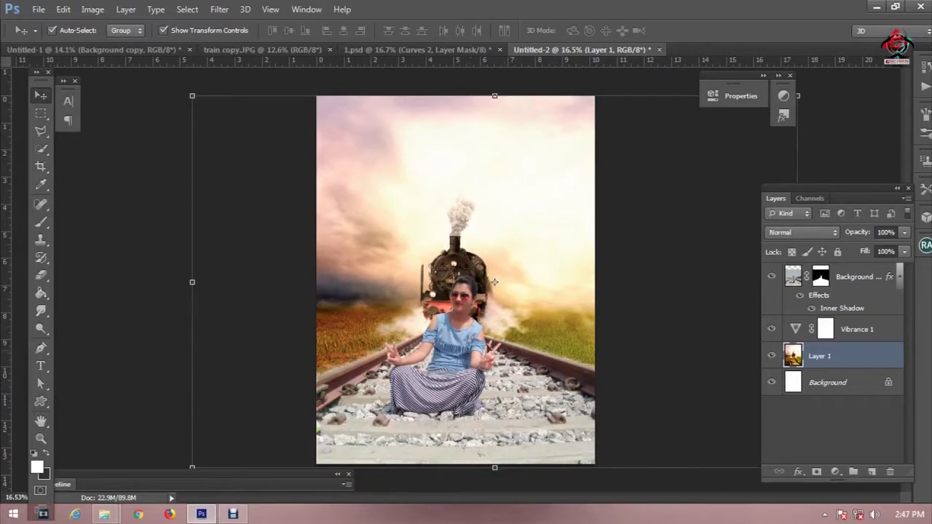
Toggle the woman layer's visibility repeatedly to compare the composite.
click(772, 279)
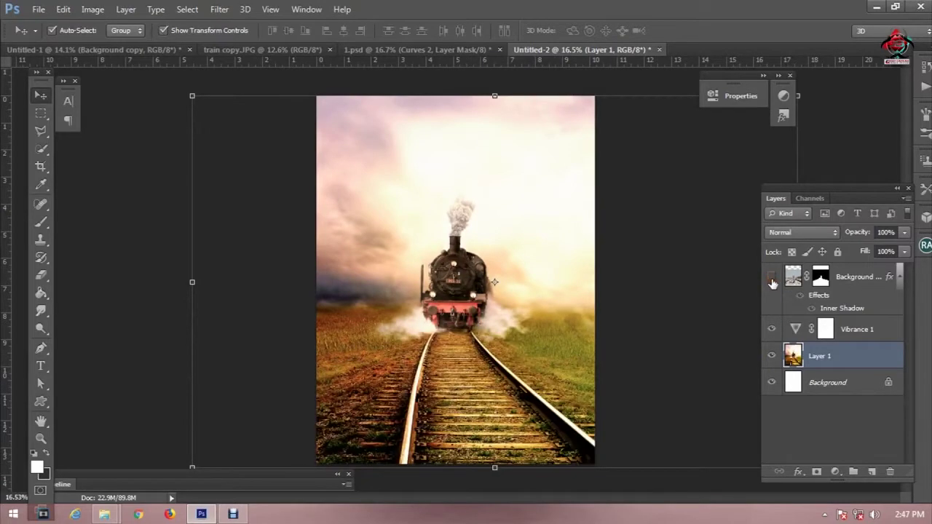
click(772, 280)
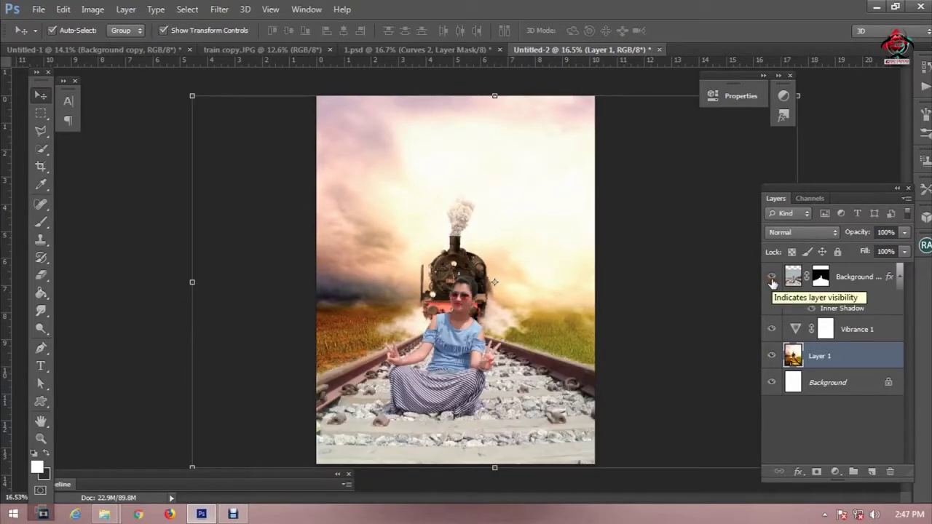
click(772, 279)
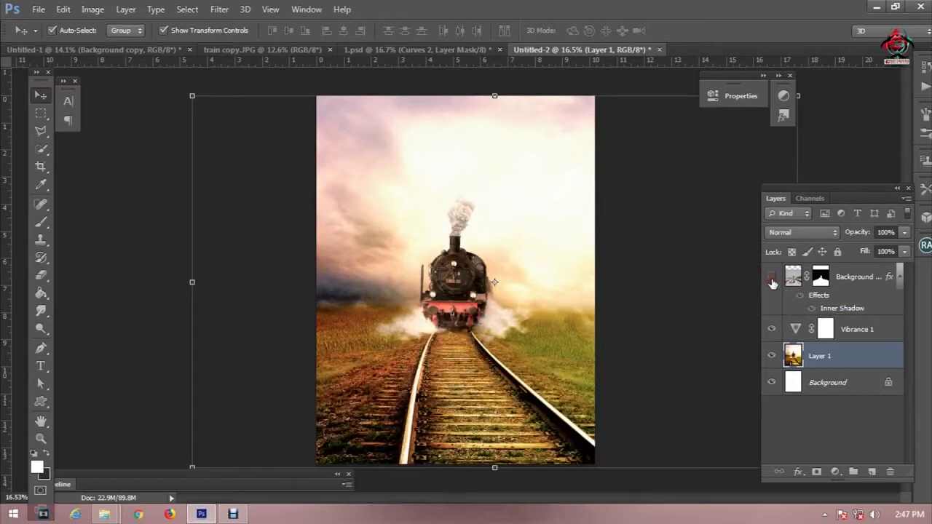
click(771, 279)
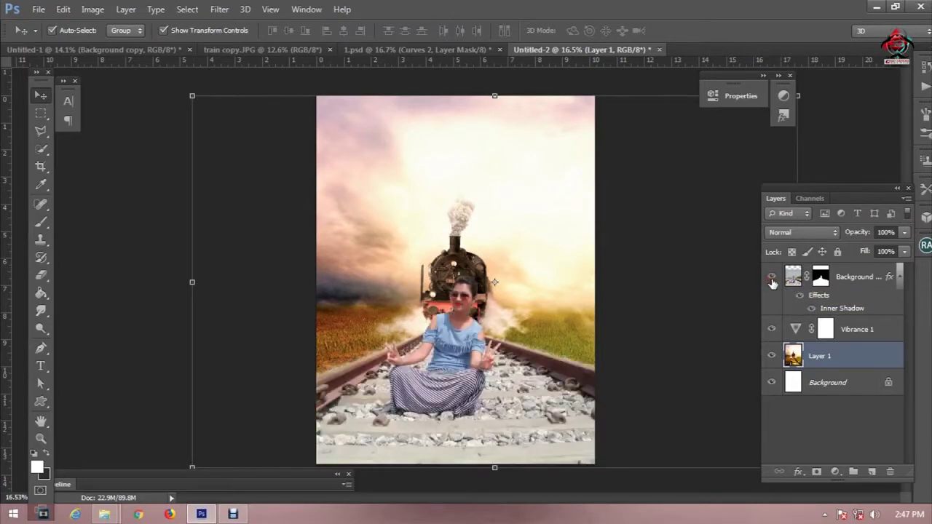
click(772, 280)
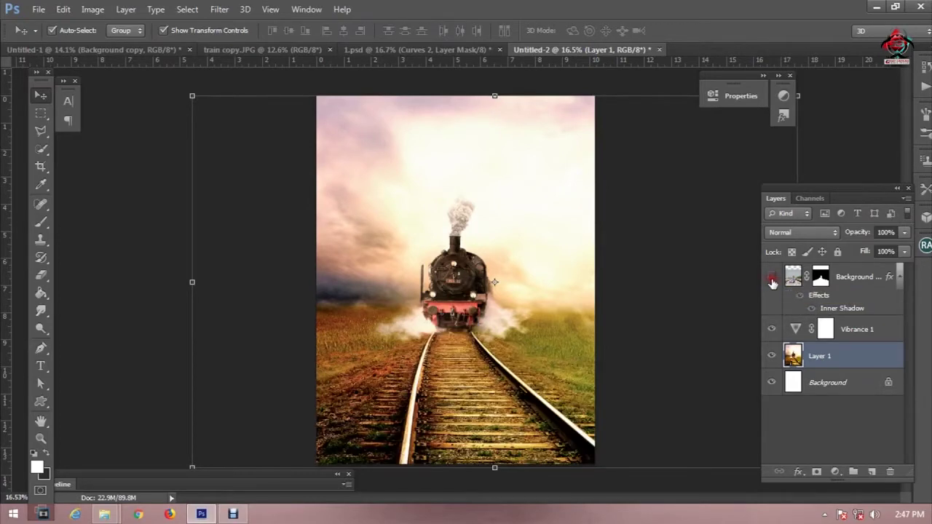
click(772, 279)
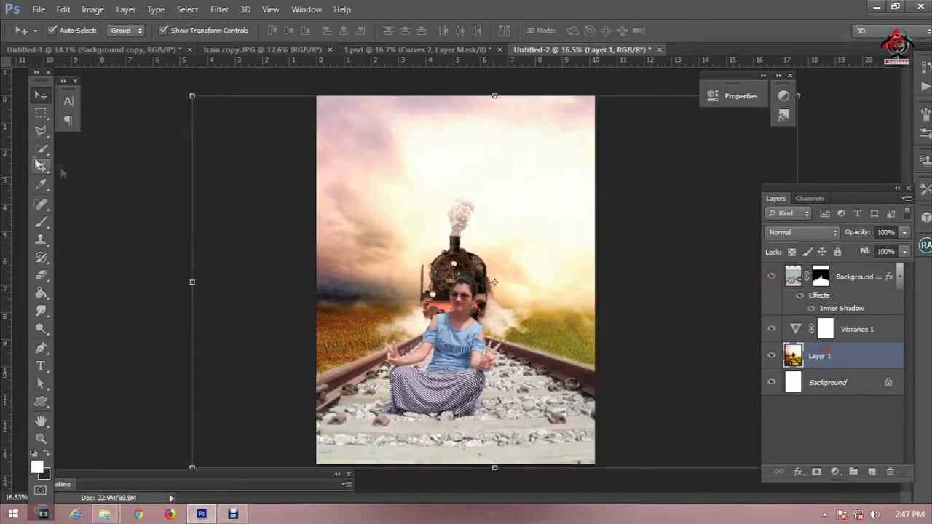
Copy the ground area below the horizon onto a new Layer 2.
click(41, 113)
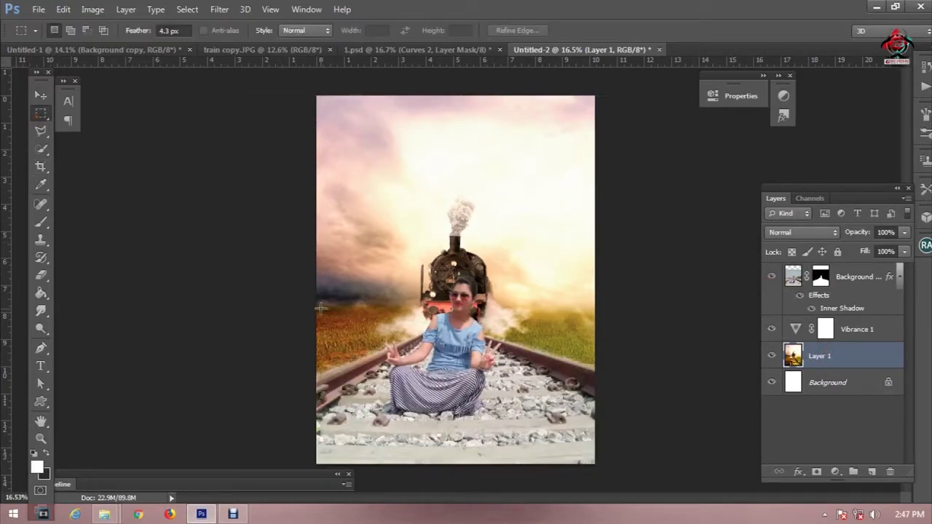
drag(628, 379, 628, 385)
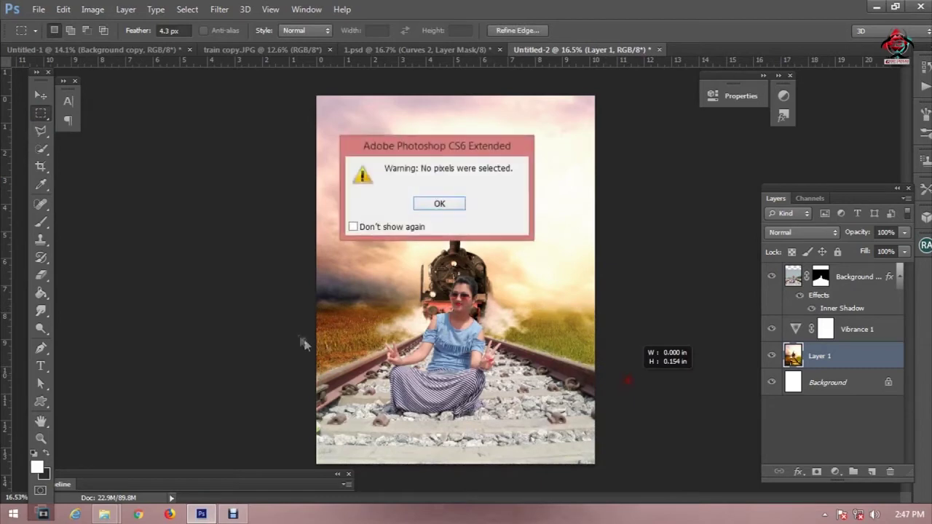
click(439, 204)
mouse_move(308, 311)
mouse_down()
mouse_move(597, 475)
mouse_move(601, 458)
mouse_up()
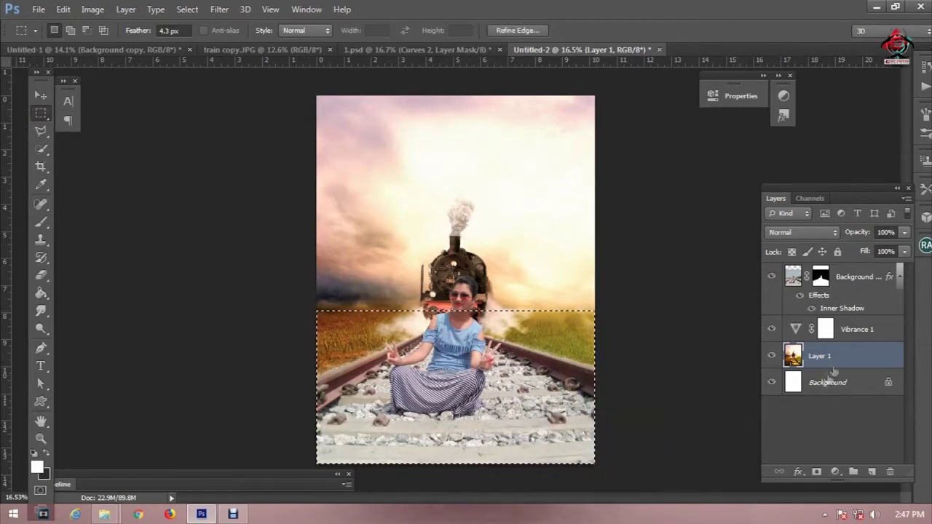
key(ctrl+j)
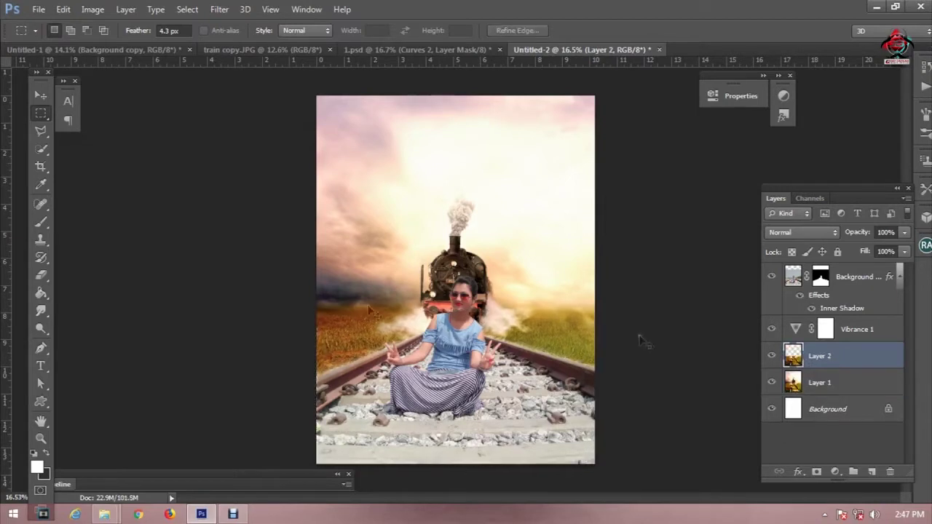
Move Layer 2 above the Vibrance 1 adjustment.
click(40, 95)
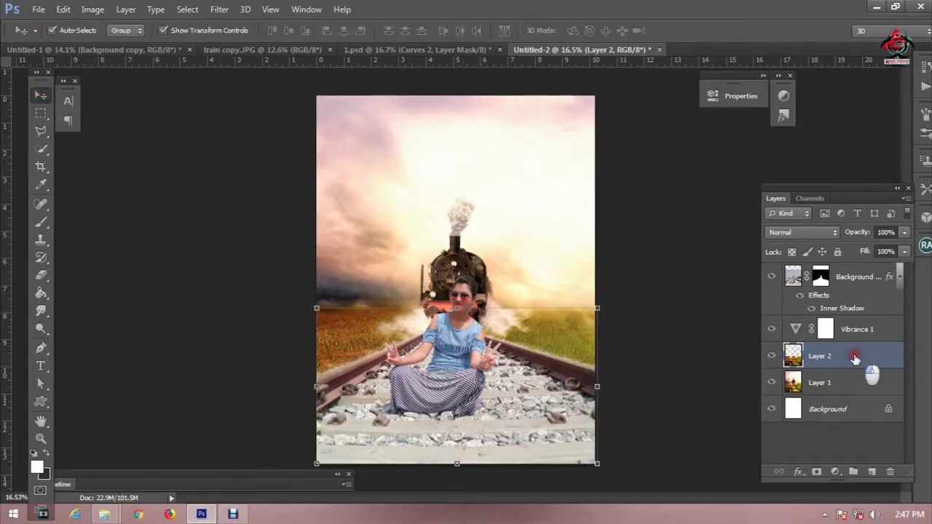
drag(855, 358, 859, 313)
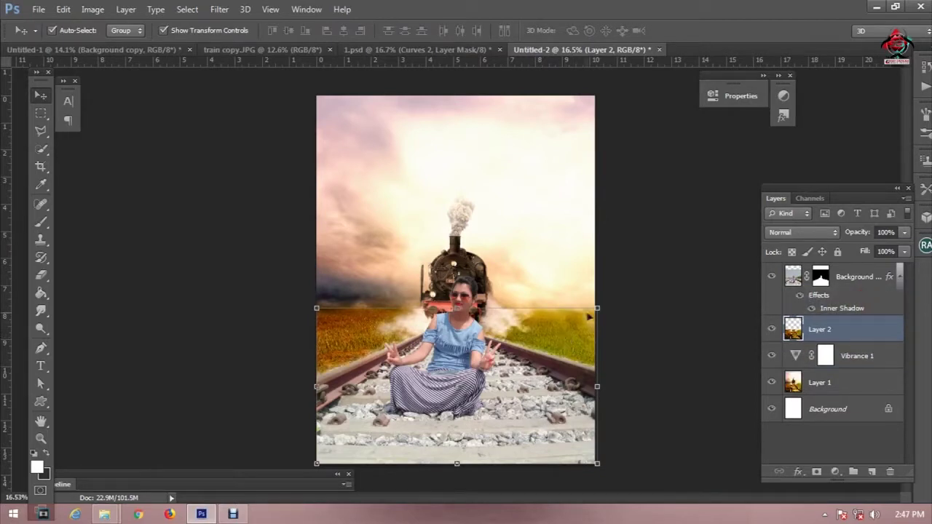
drag(588, 316, 559, 327)
Warp Layer 2, bending its right-side grass upward and outward.
key(Escape)
key(ctrl+t)
right_click(559, 330)
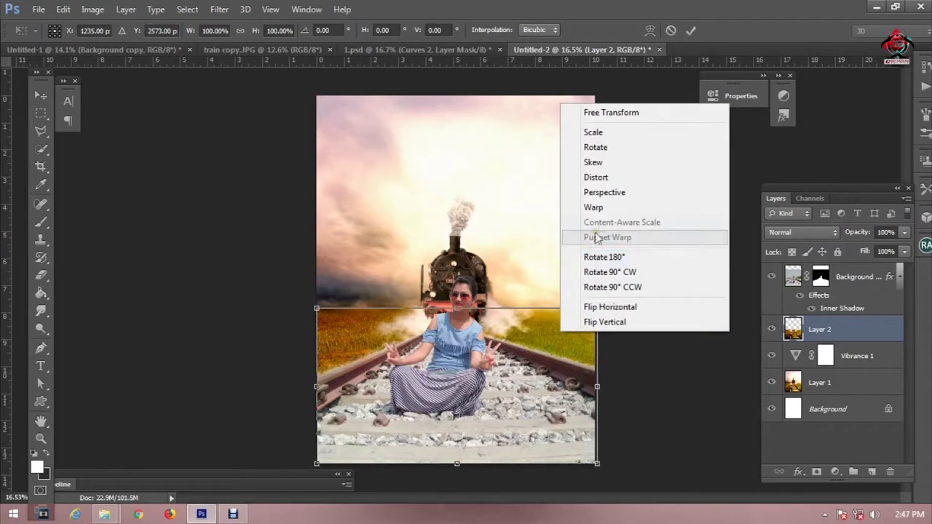
click(594, 207)
mouse_move(615, 304)
mouse_down()
mouse_move(689, 209)
mouse_move(676, 241)
mouse_move(626, 277)
mouse_move(663, 262)
mouse_up()
mouse_move(608, 414)
mouse_down()
mouse_move(687, 327)
mouse_move(785, 315)
mouse_up()
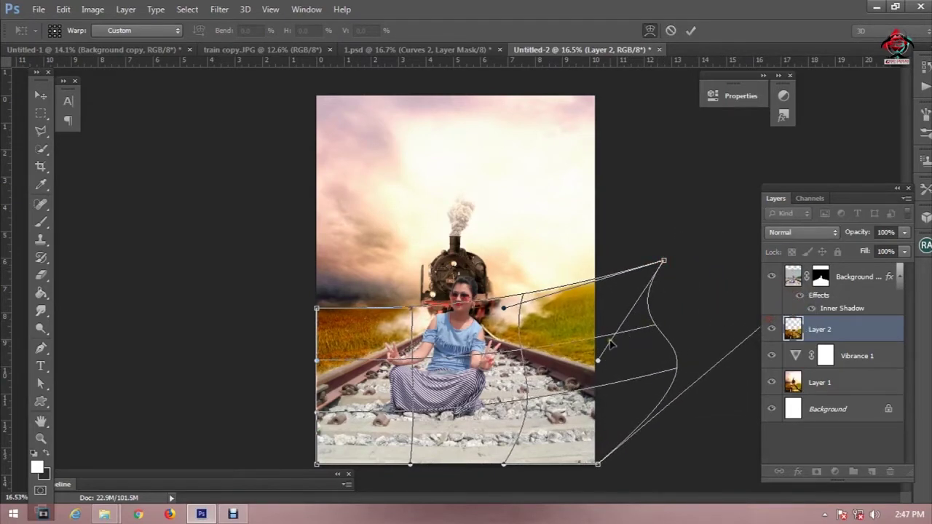
drag(597, 359, 624, 336)
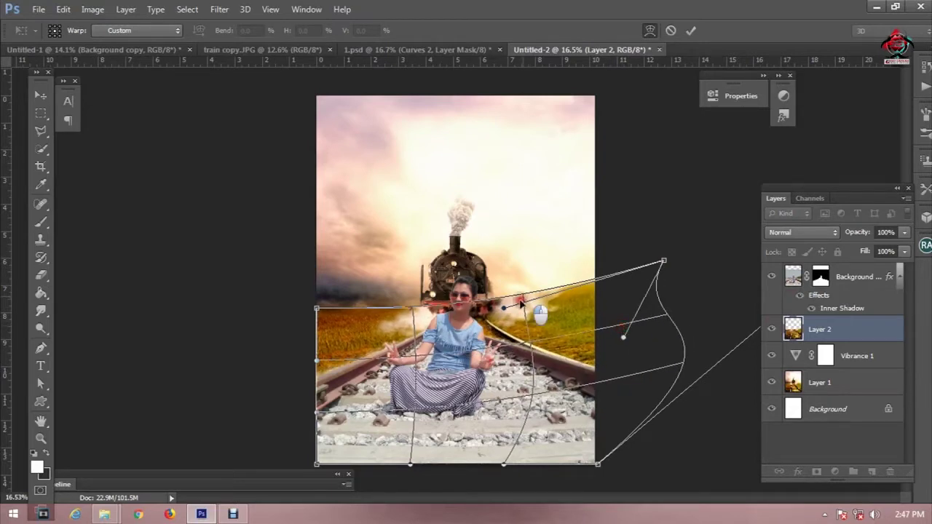
Raise the top-left corner, refine the warp curves, and commit the warp.
drag(524, 298, 516, 319)
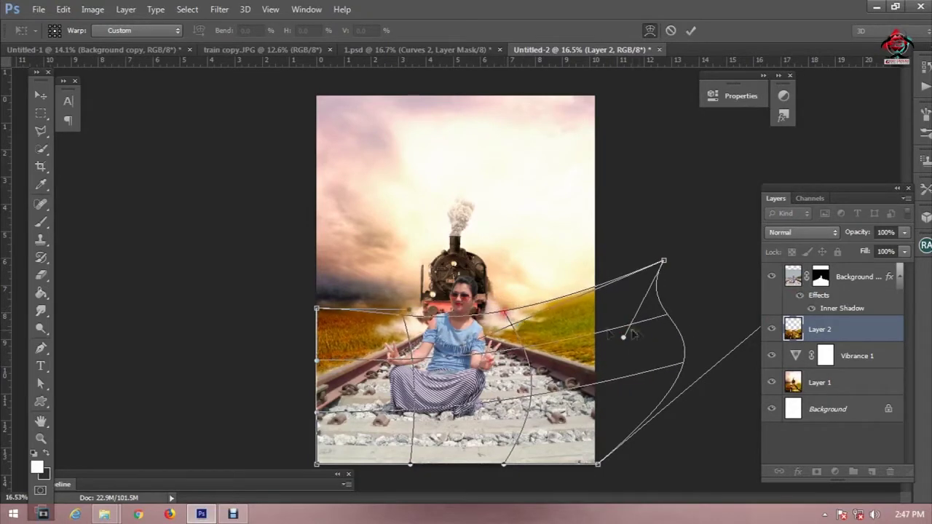
mouse_move(624, 337)
mouse_down()
mouse_move(657, 304)
mouse_move(643, 325)
mouse_up()
mouse_move(317, 308)
mouse_down()
mouse_move(265, 241)
mouse_move(274, 261)
mouse_up()
drag(385, 308, 386, 311)
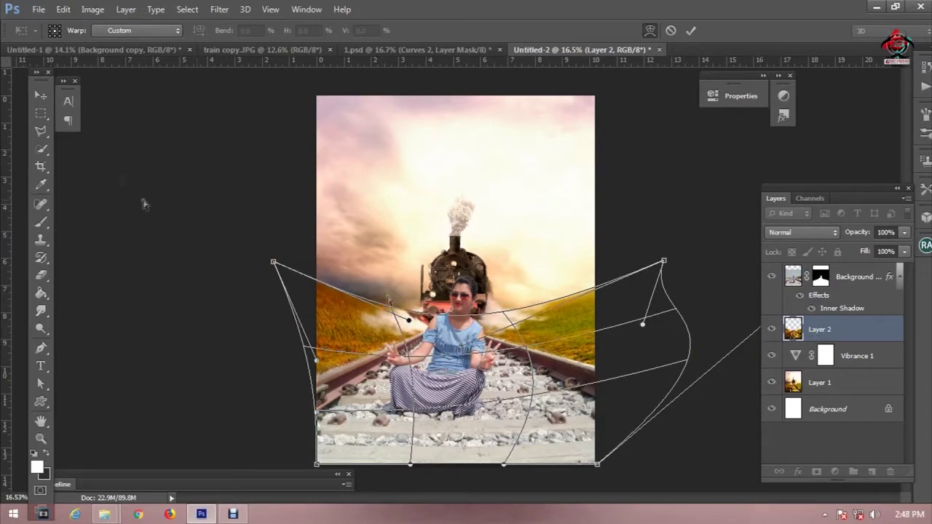
click(689, 32)
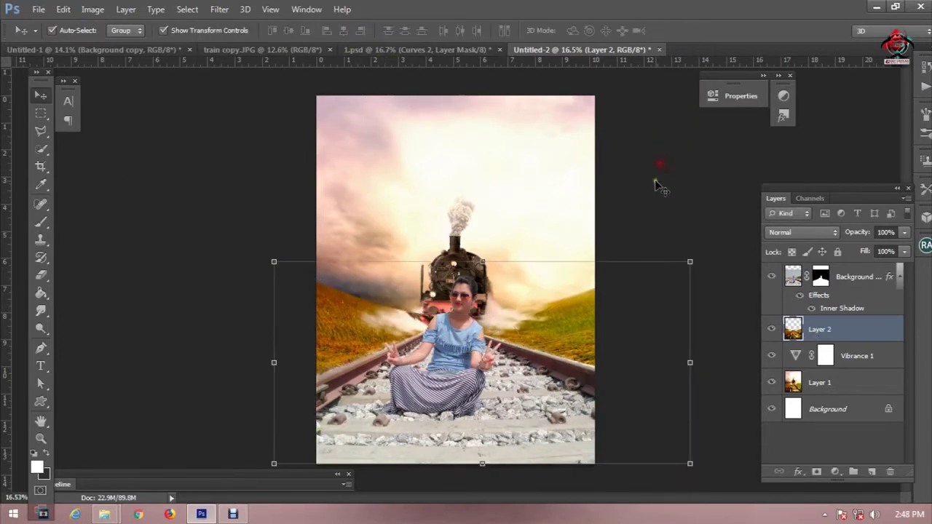
Add a layer mask to Layer 2 and set up a 411 px brush.
click(817, 471)
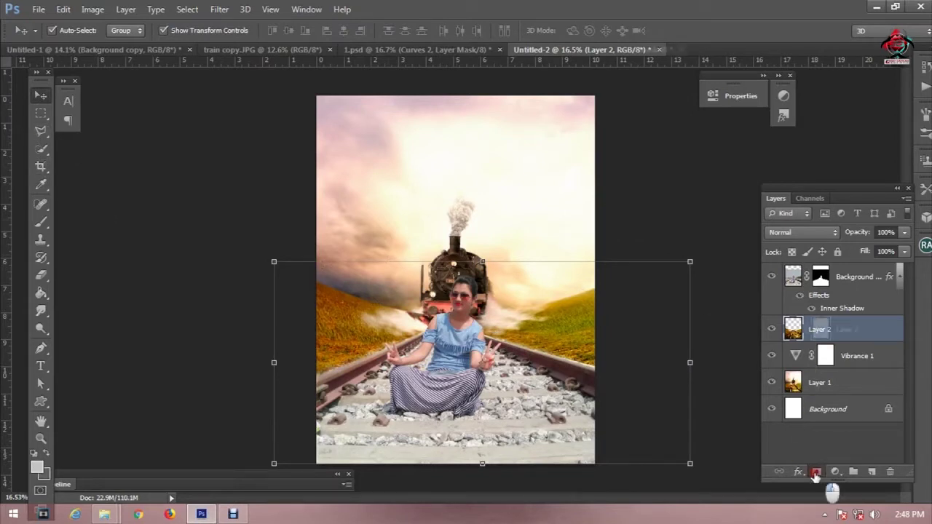
click(41, 222)
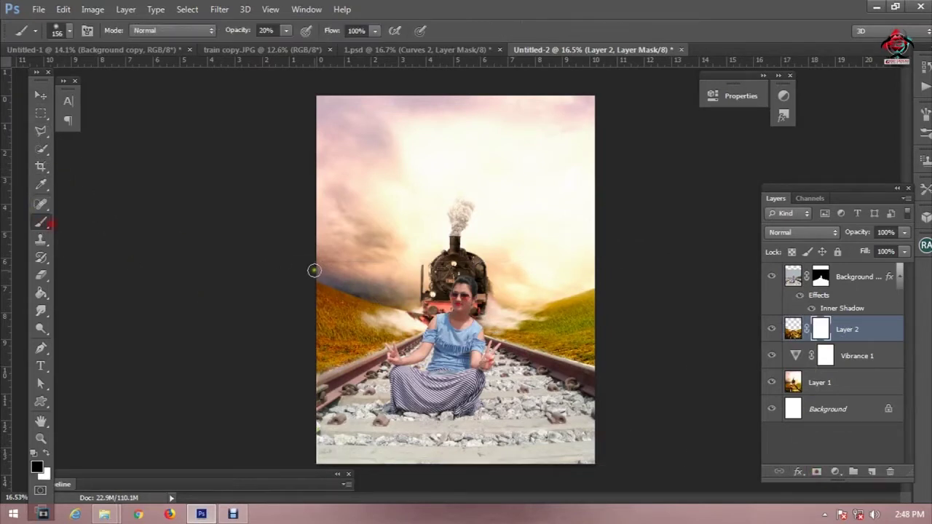
right_click(312, 264)
click(397, 277)
right_click(405, 224)
drag(522, 200, 543, 200)
key(Return)
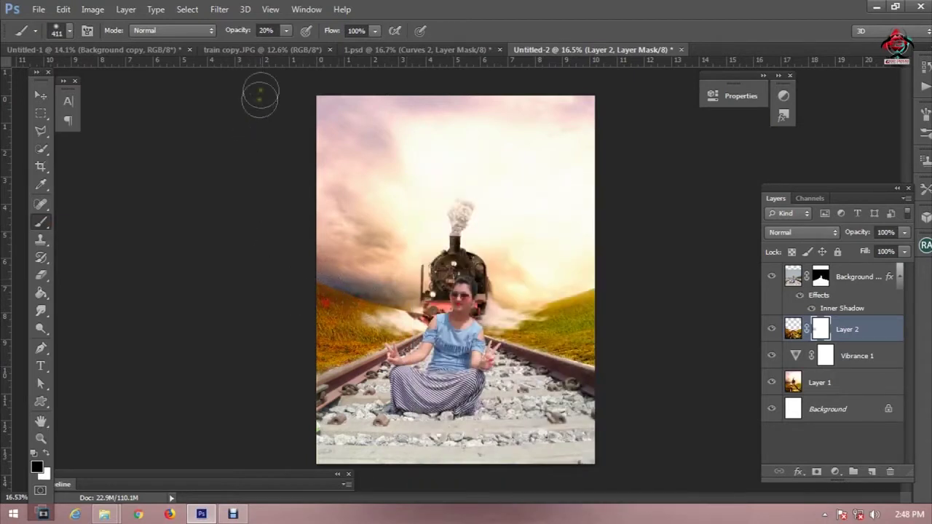
Paint black at 100% opacity over the left grass on the mask.
drag(231, 34, 298, 44)
mouse_move(332, 298)
mouse_down()
mouse_move(350, 320)
mouse_move(379, 317)
mouse_up()
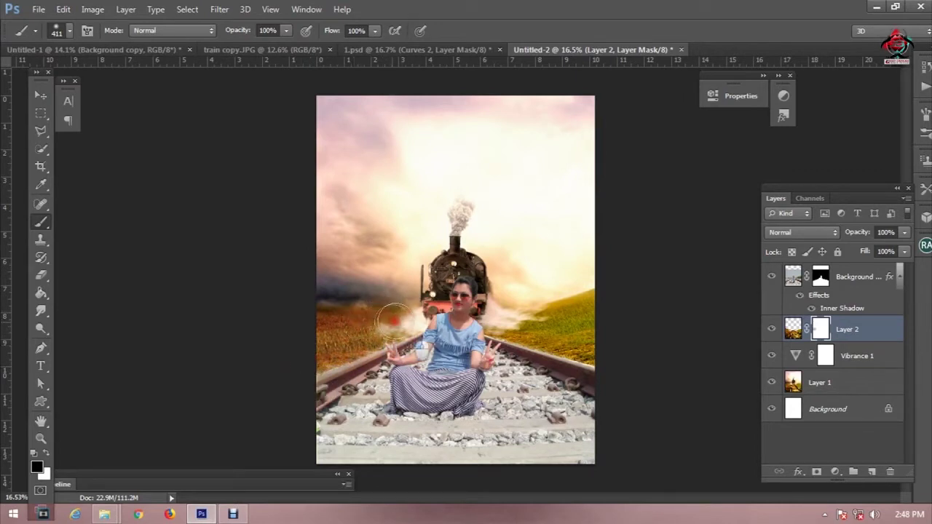
drag(380, 315, 373, 323)
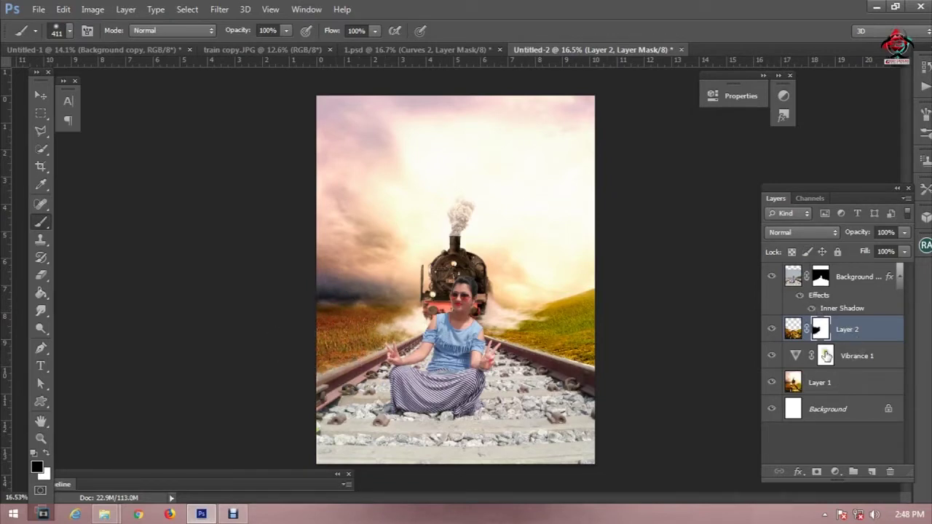
click(836, 385)
Select the lower ground area of Layer 1 and copy it to a new Layer 3.
key(x)
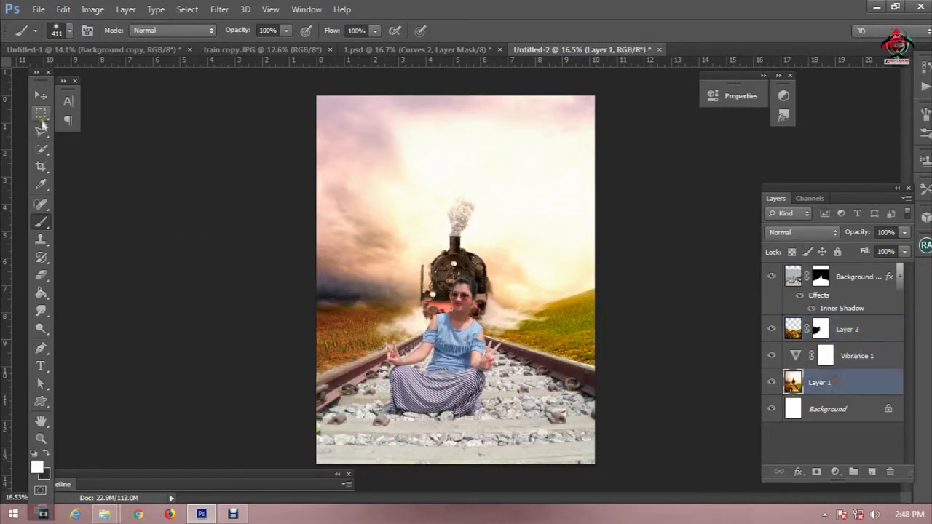
click(41, 112)
drag(307, 306, 620, 467)
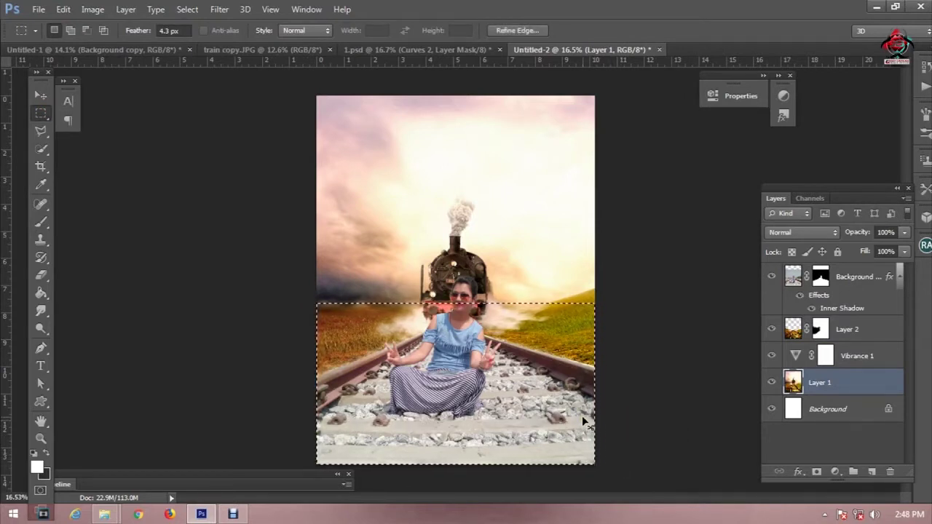
key(ctrl+j)
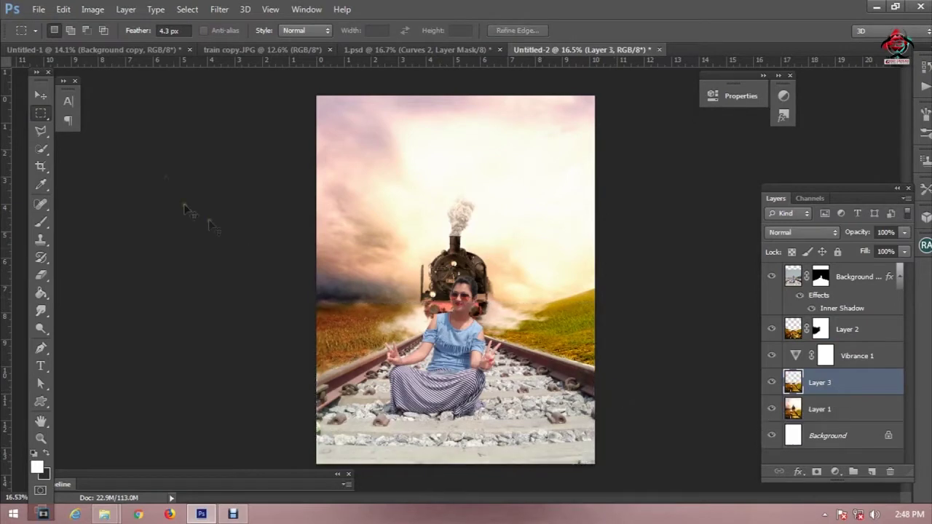
click(40, 95)
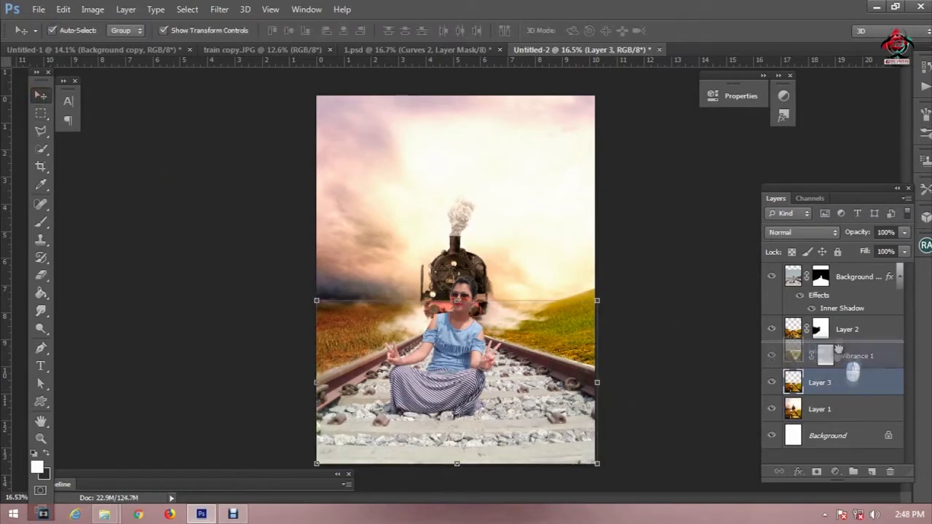
Move Layer 3 above Layer 2 and put it into warp mode.
drag(834, 384, 845, 321)
click(596, 300)
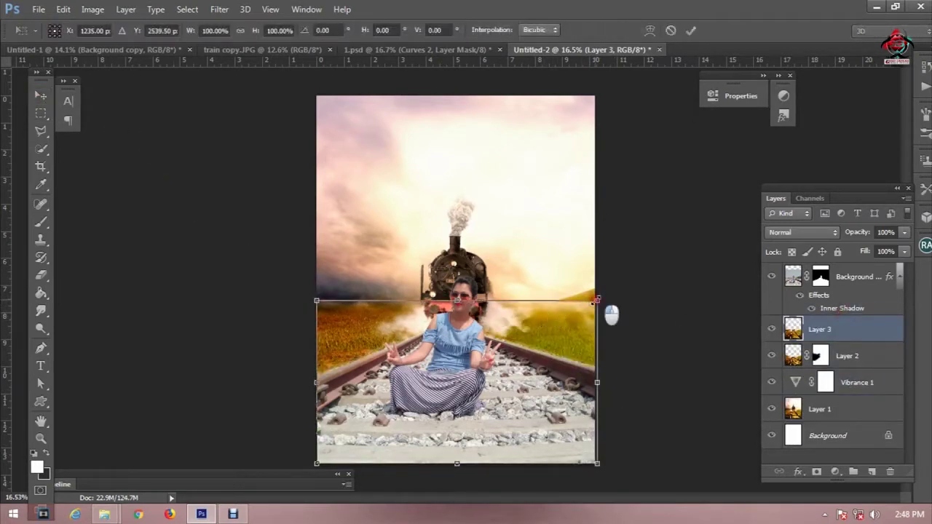
double_click(544, 330)
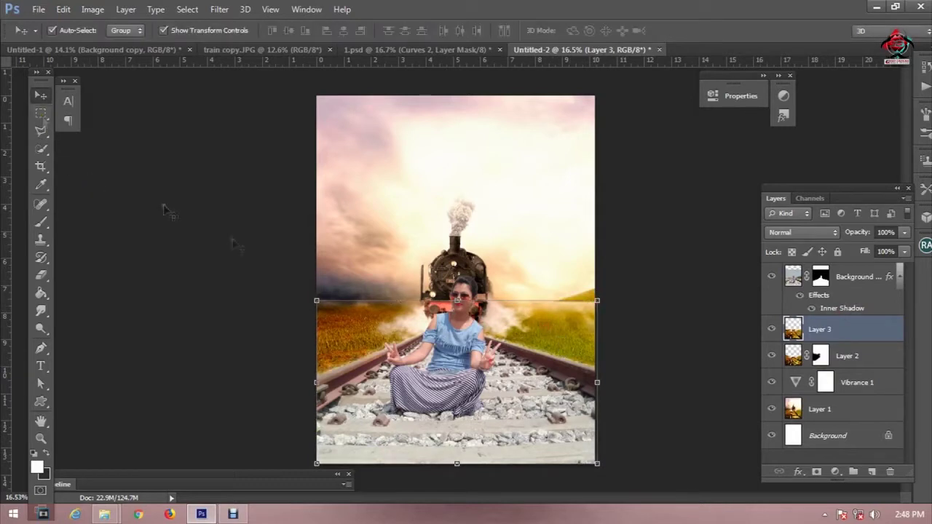
click(315, 298)
right_click(377, 335)
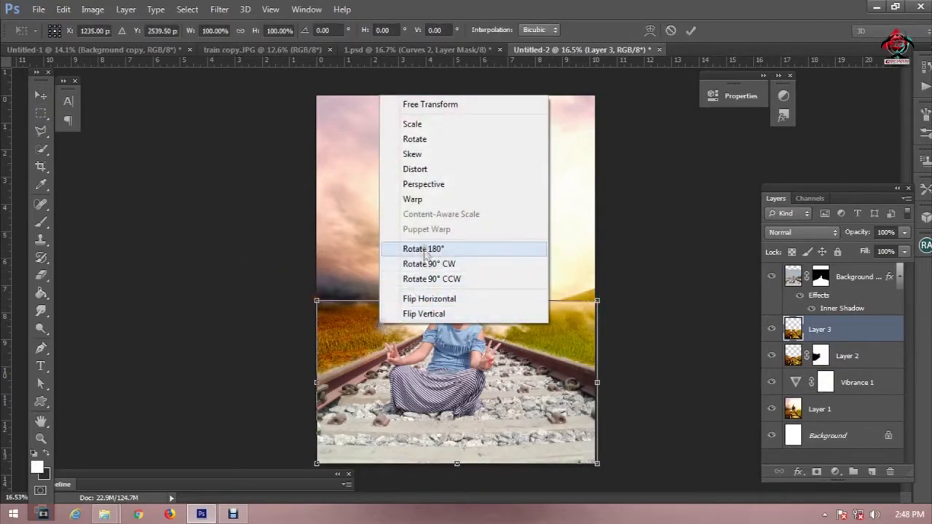
click(416, 202)
Warp Layer 3's left corners and edges outward so the grass slopes up, then commit.
drag(318, 302, 272, 220)
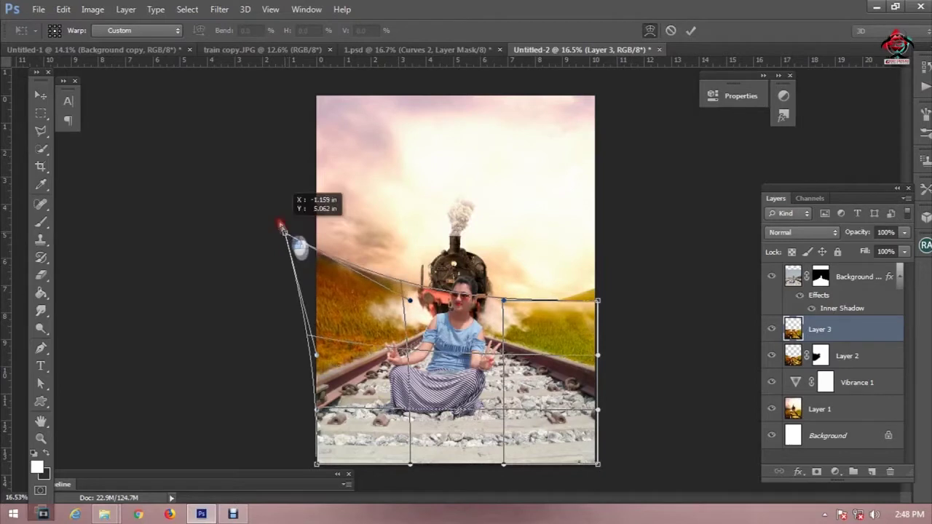
drag(310, 352, 286, 333)
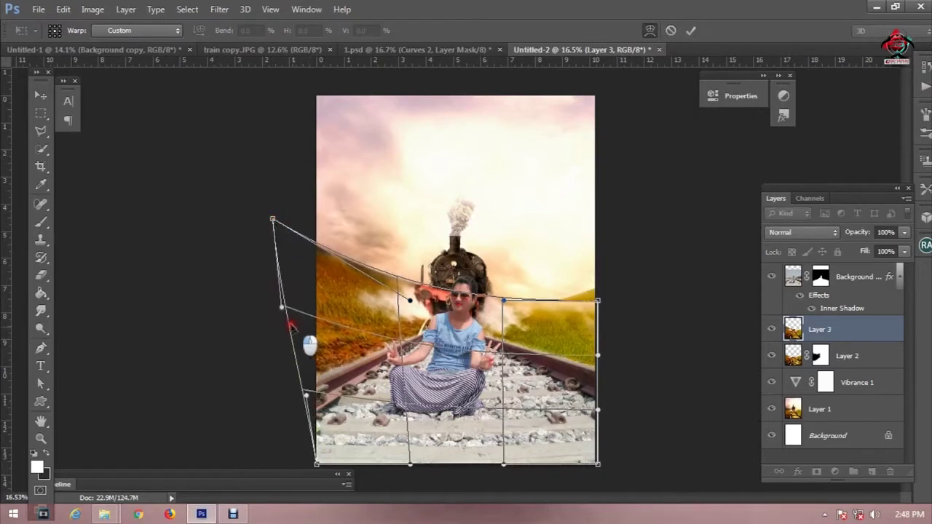
drag(317, 464, 206, 443)
drag(302, 397, 226, 360)
drag(378, 399, 301, 402)
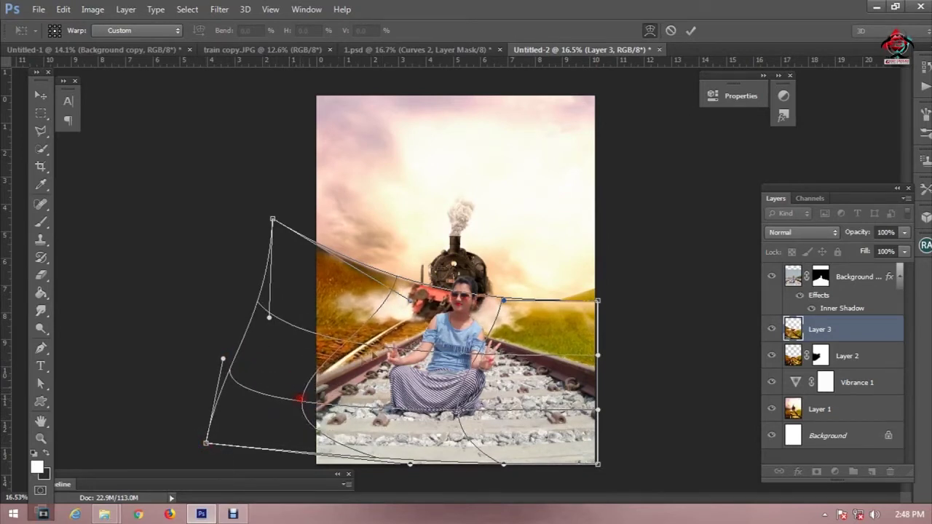
drag(388, 291, 439, 299)
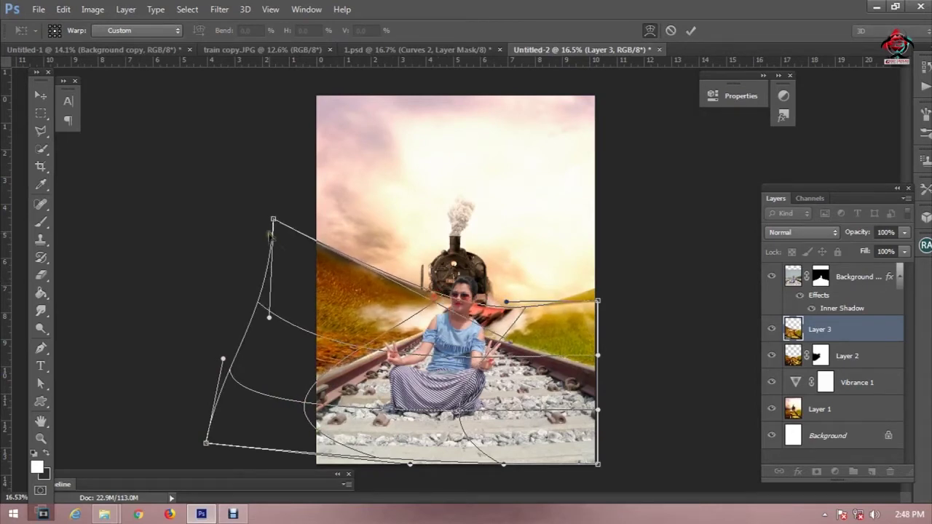
drag(275, 221, 284, 286)
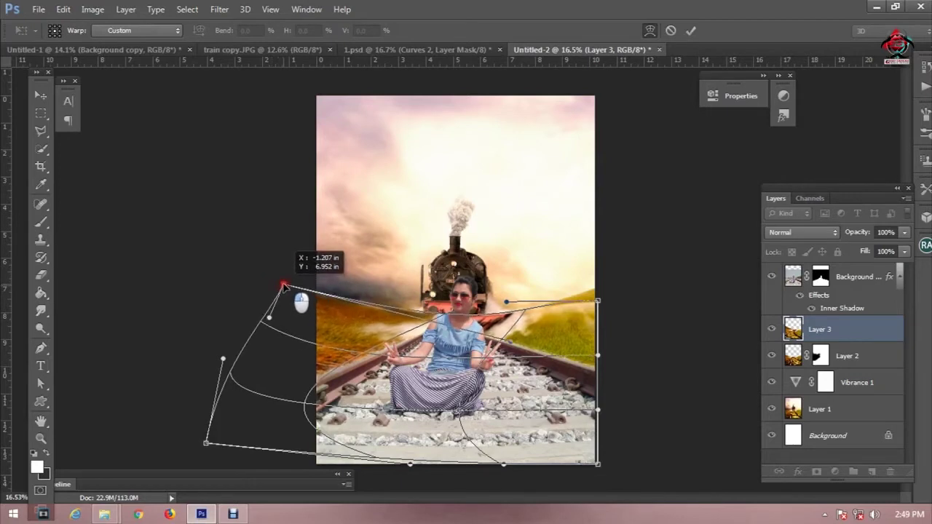
click(388, 342)
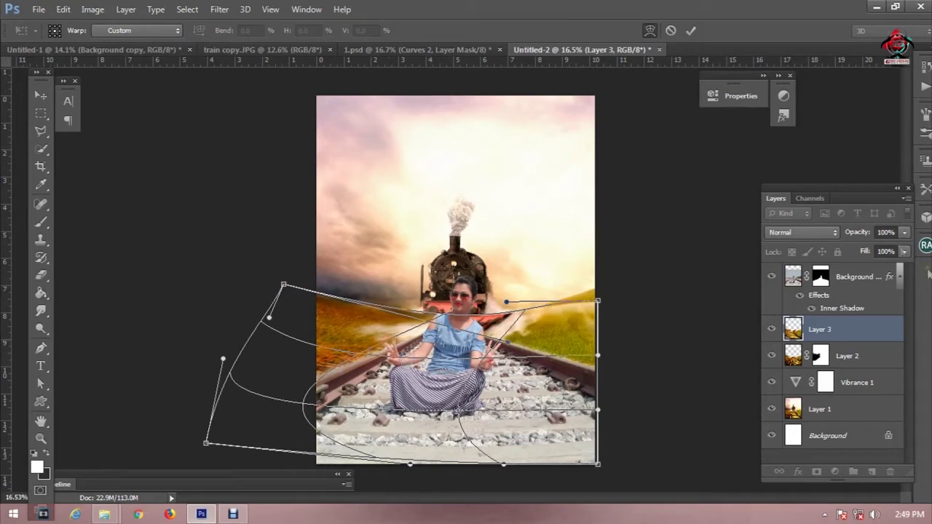
click(689, 31)
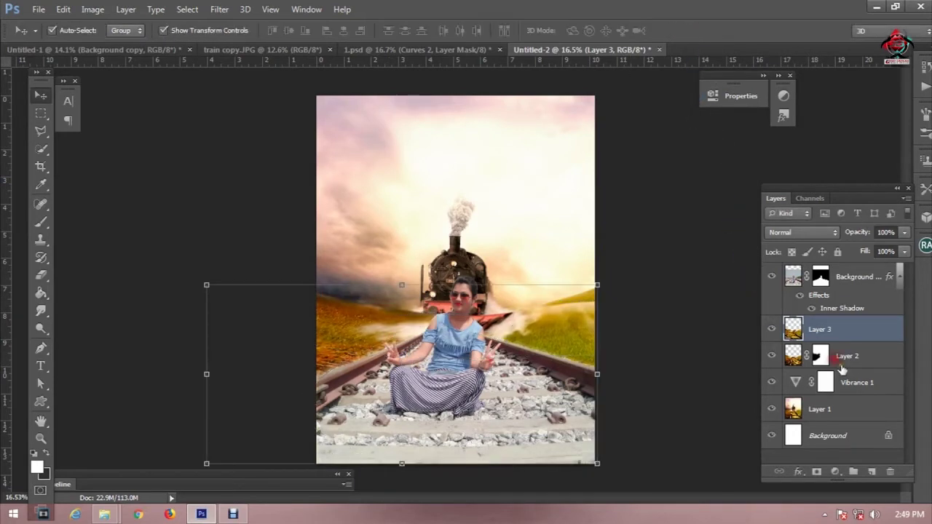
Mask Layer 3 and paint black along the horizon on both sides using a 463 px brush.
click(814, 471)
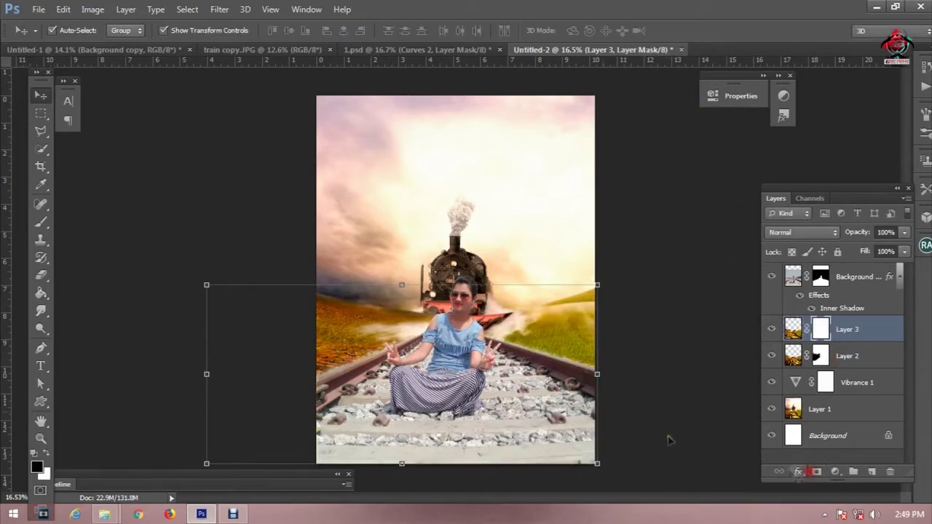
click(43, 223)
mouse_move(522, 267)
mouse_down()
mouse_move(592, 302)
mouse_move(530, 292)
mouse_move(499, 302)
mouse_up()
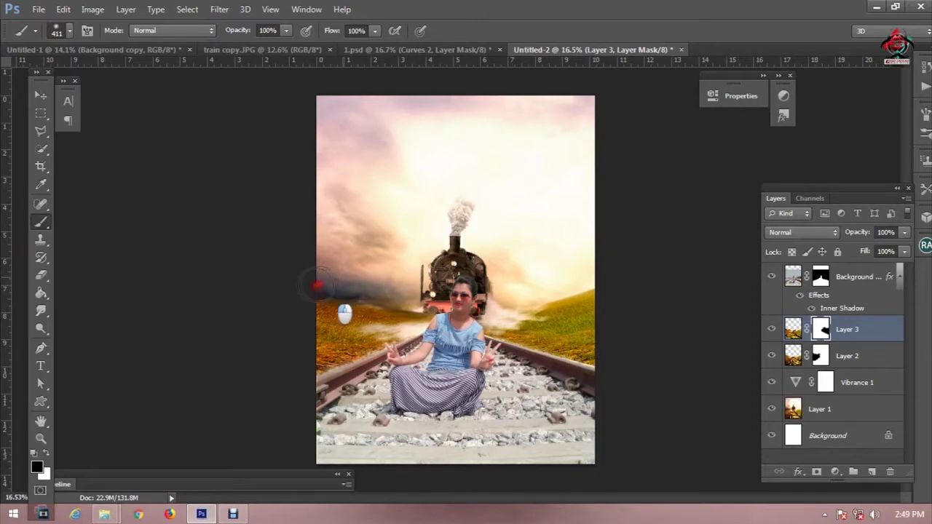
right_click(412, 302)
drag(594, 207, 600, 208)
key(Return)
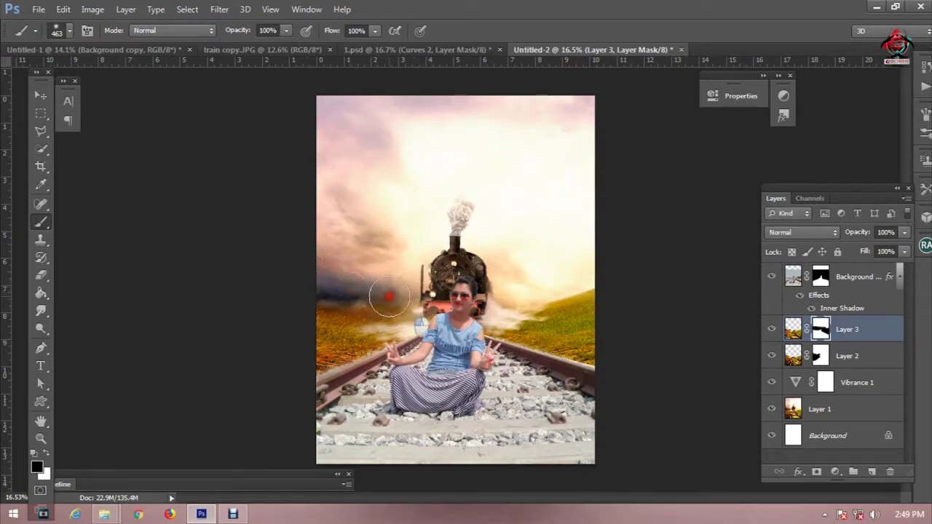
mouse_move(391, 294)
mouse_down()
mouse_move(386, 315)
mouse_move(372, 312)
mouse_up()
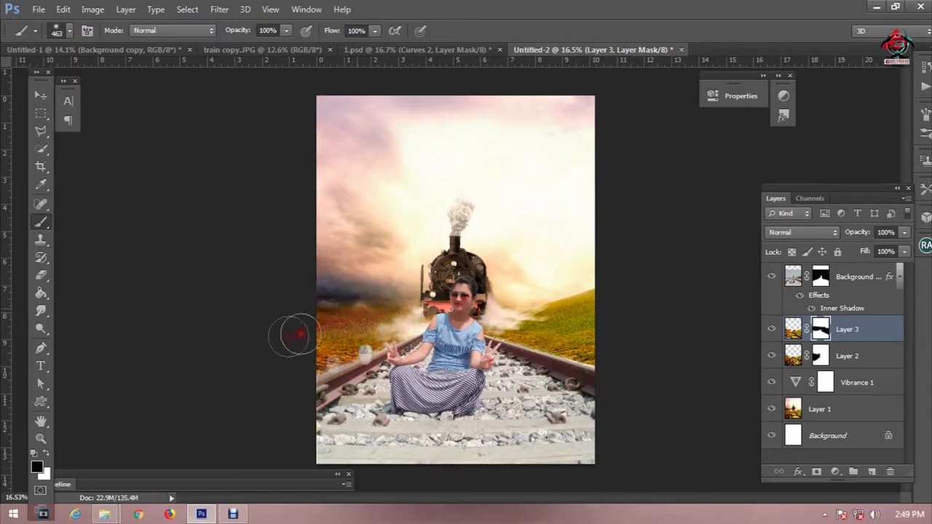
scroll(437, 317, up, 1)
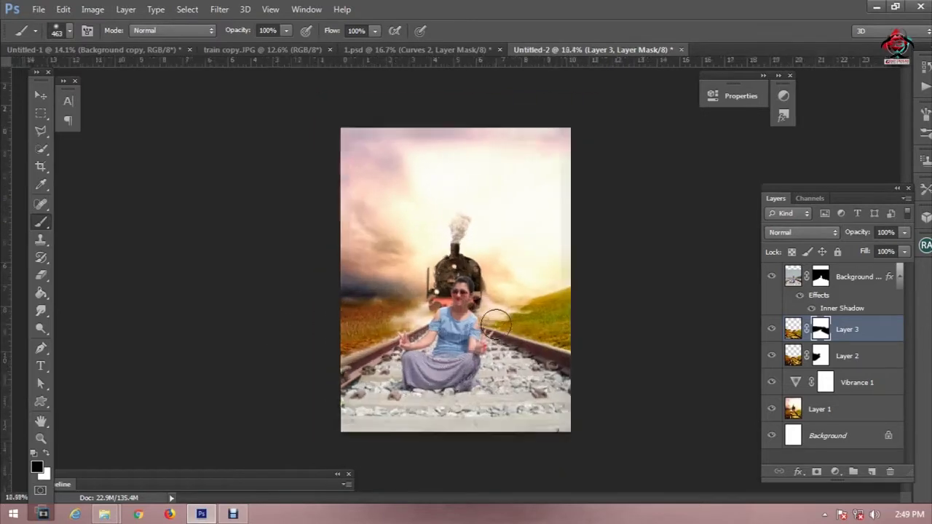
Paint Layer 2's mask to blend its edge into the haze beside the train.
click(820, 356)
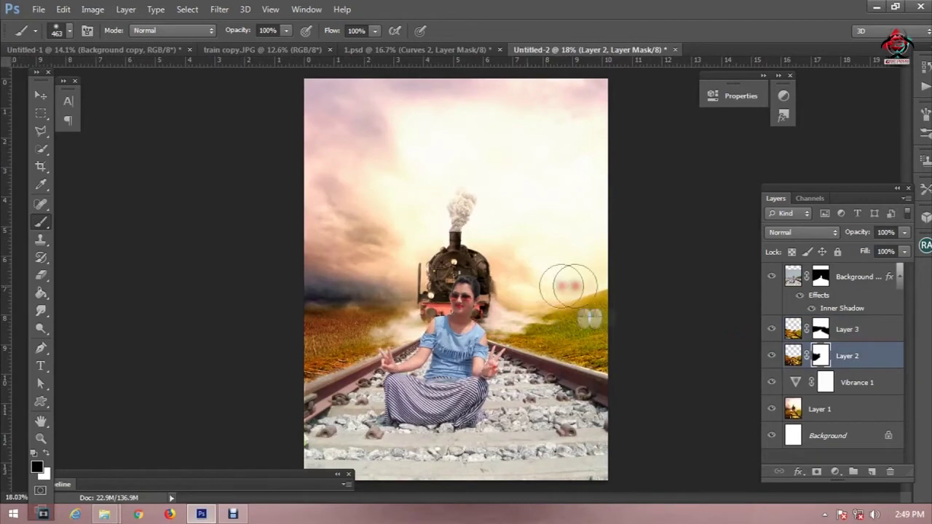
mouse_move(548, 278)
mouse_down()
mouse_move(519, 281)
mouse_move(558, 284)
mouse_move(361, 284)
mouse_move(593, 301)
mouse_move(530, 298)
mouse_move(628, 313)
mouse_move(604, 322)
mouse_up()
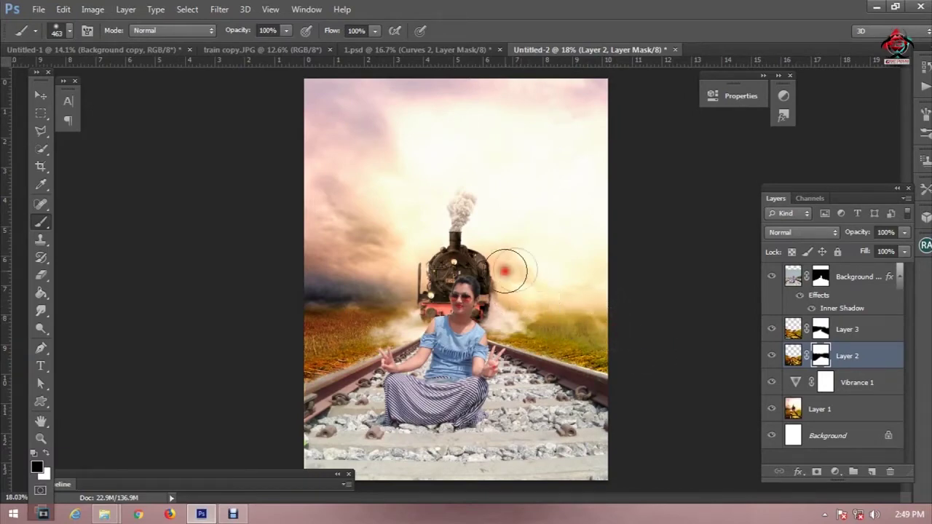
scroll(618, 251, down, 2)
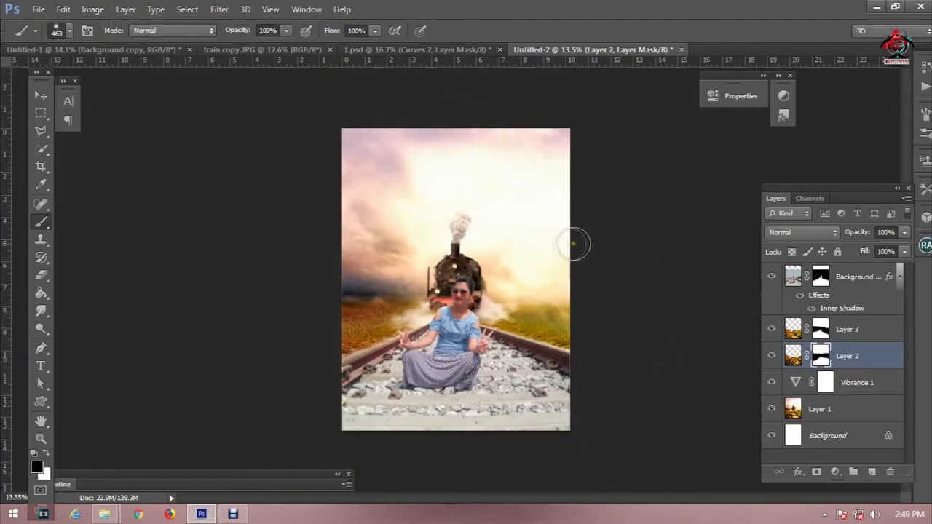
scroll(528, 334, up, 1)
scroll(524, 361, up, 1)
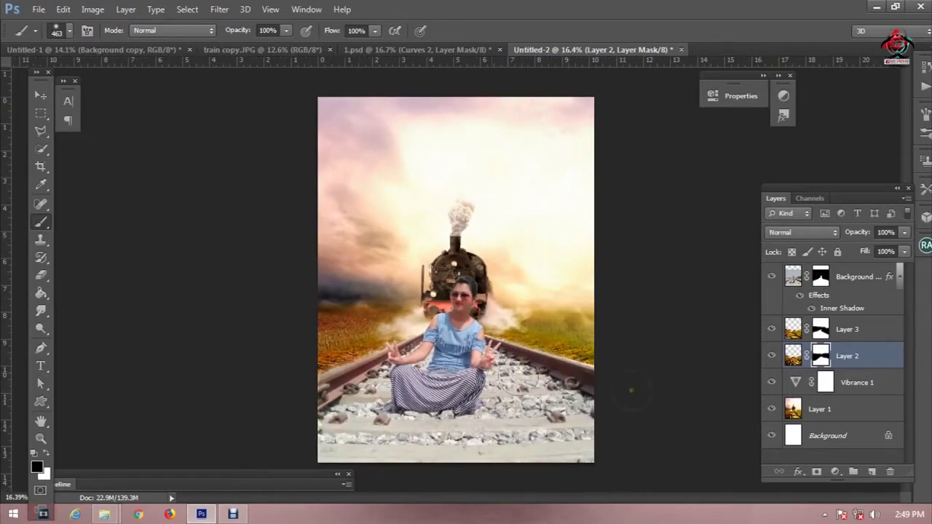
click(859, 281)
scroll(651, 306, down, 1)
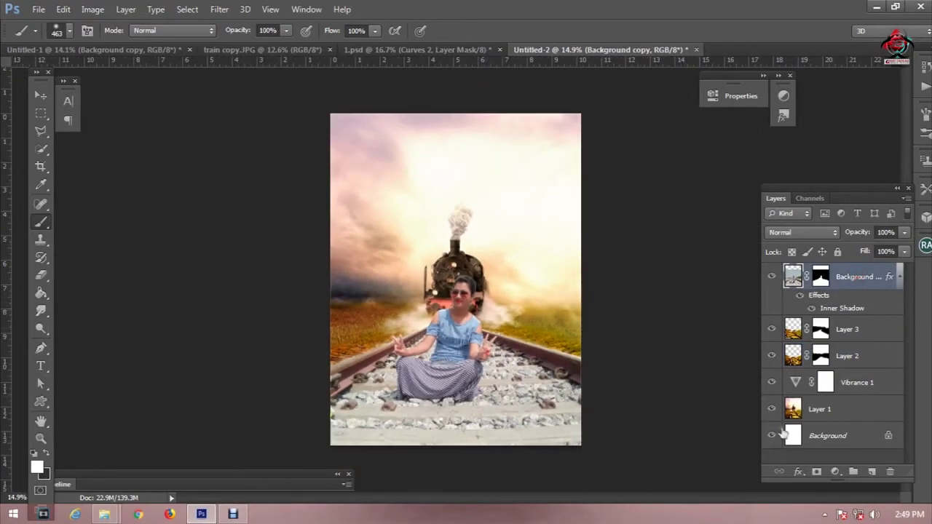
click(835, 471)
Add a Curves layer clipped to Background copy with a darkening S-curve for the woman.
click(825, 257)
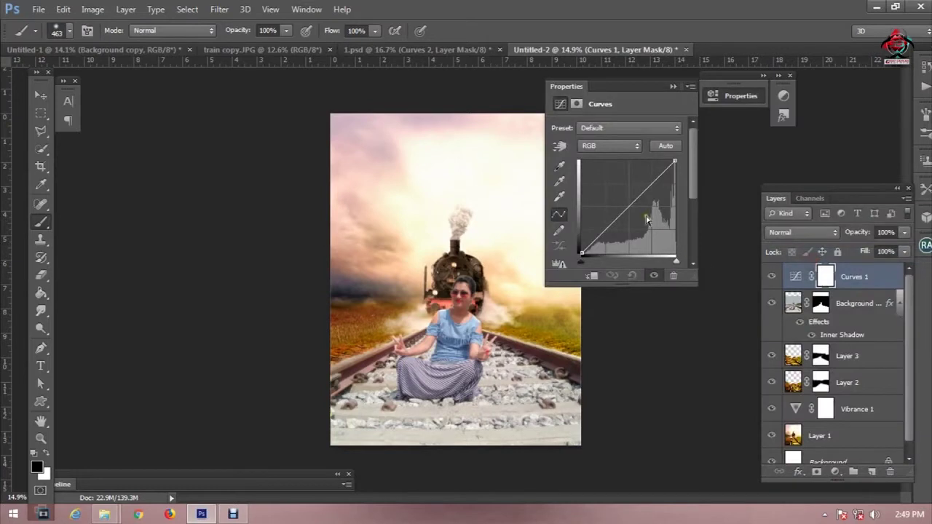
drag(639, 188, 648, 195)
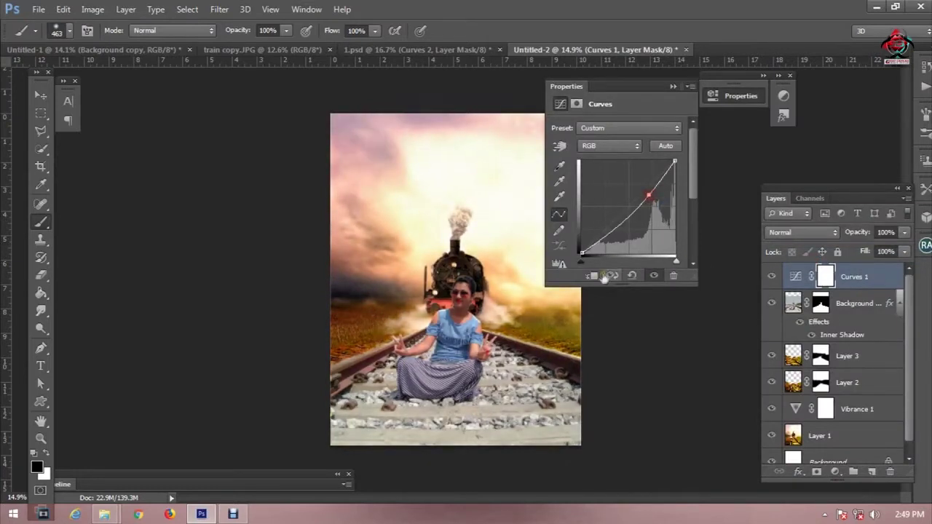
click(593, 275)
drag(651, 195, 655, 197)
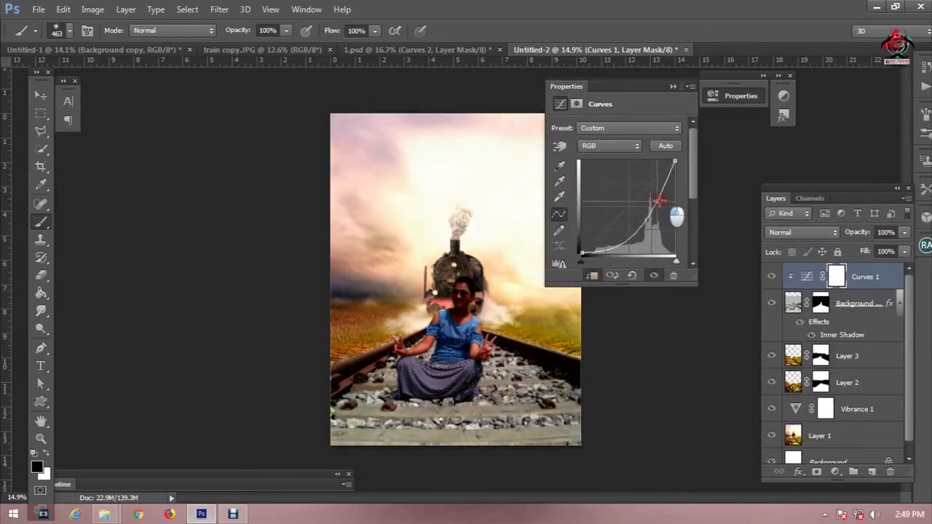
drag(616, 239, 616, 237)
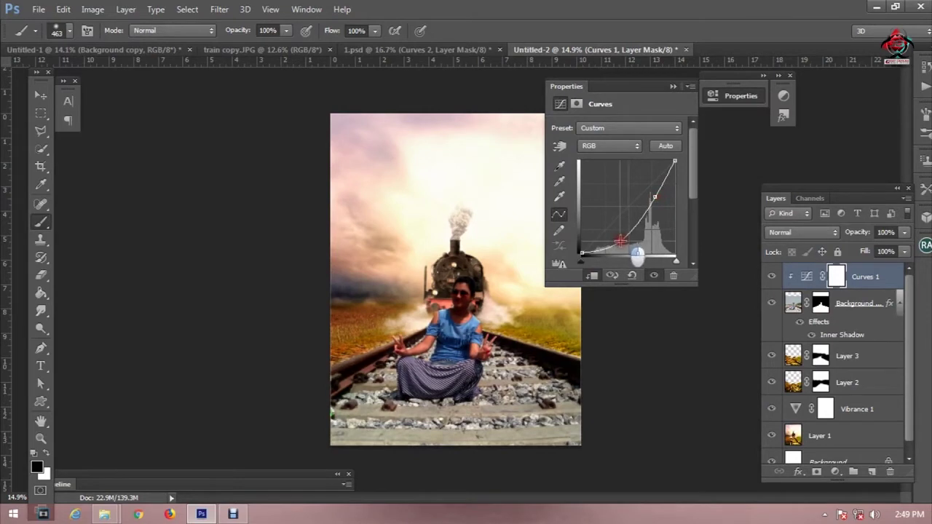
drag(654, 199, 656, 193)
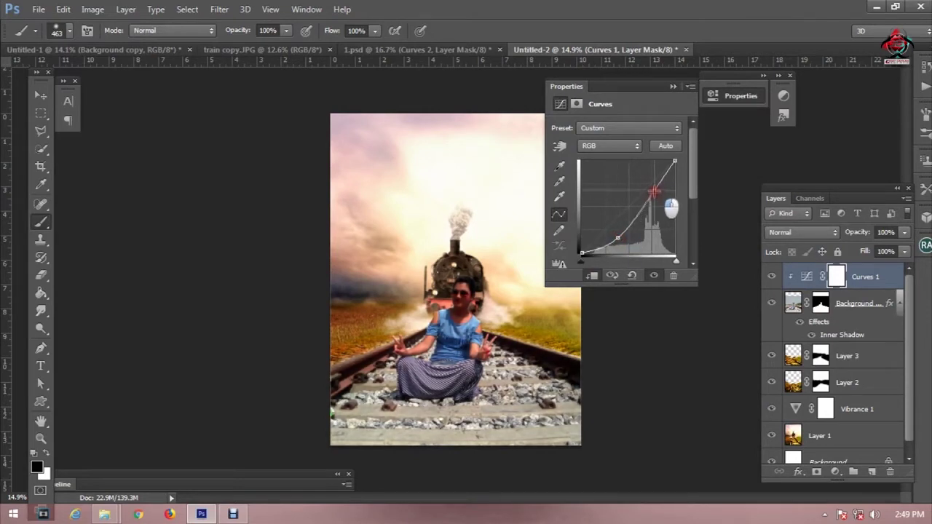
click(671, 86)
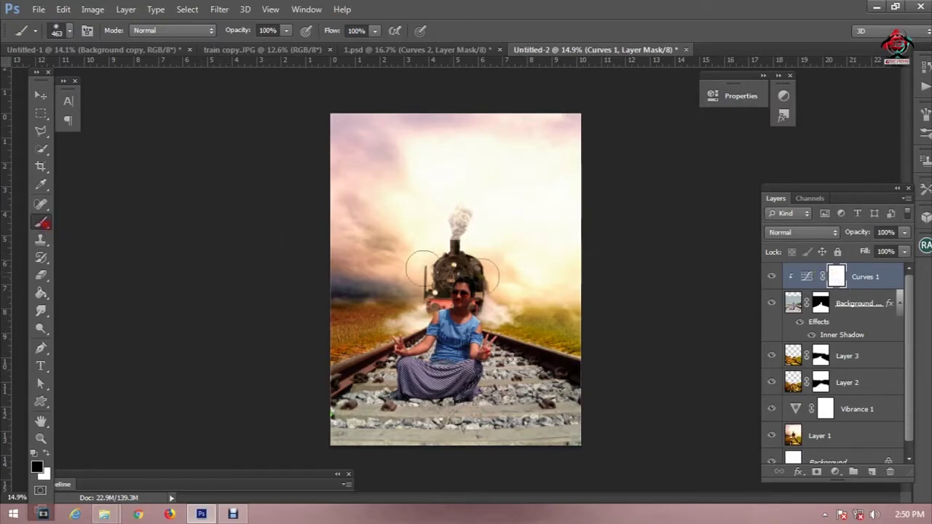
scroll(473, 214, up, 3)
Set a 193 px, 0% hardness brush at 28% opacity and paint the face, neck and arm on the mask.
right_click(543, 161)
drag(634, 201, 644, 201)
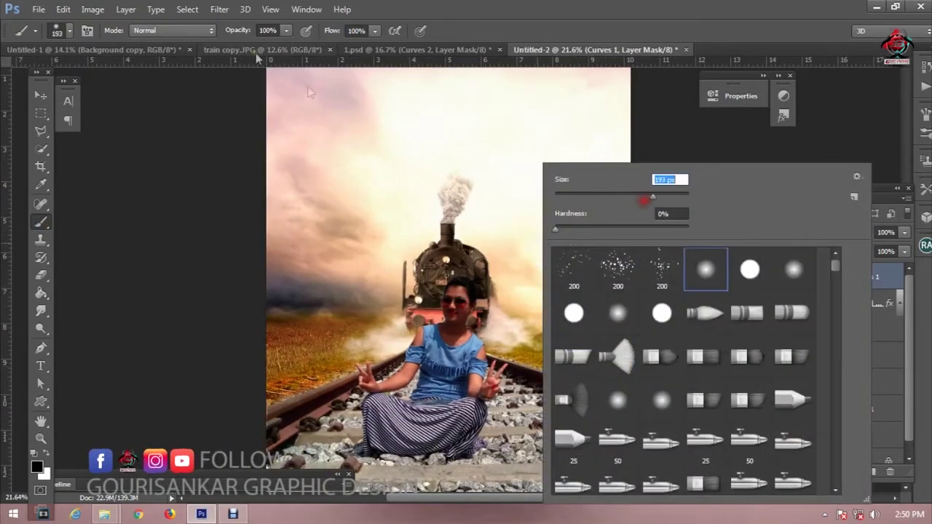
drag(240, 31, 215, 33)
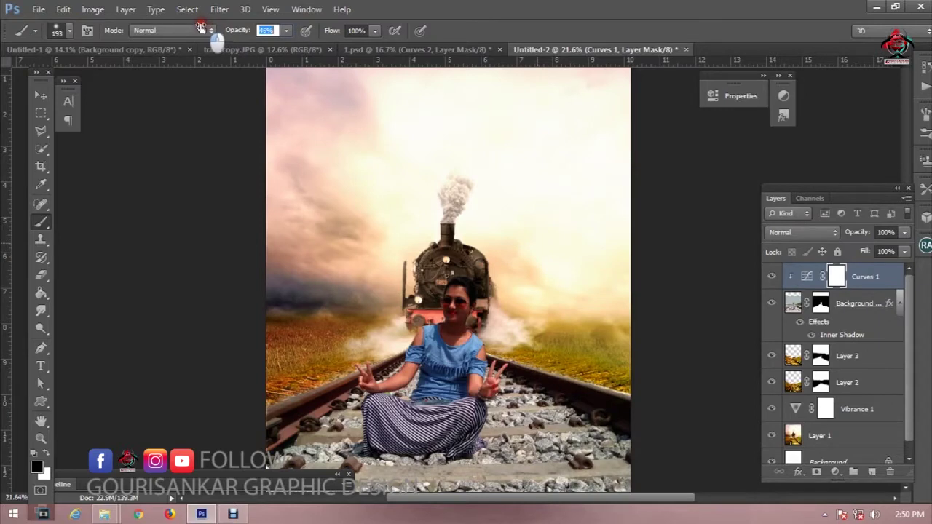
drag(468, 292, 495, 376)
drag(233, 40, 227, 30)
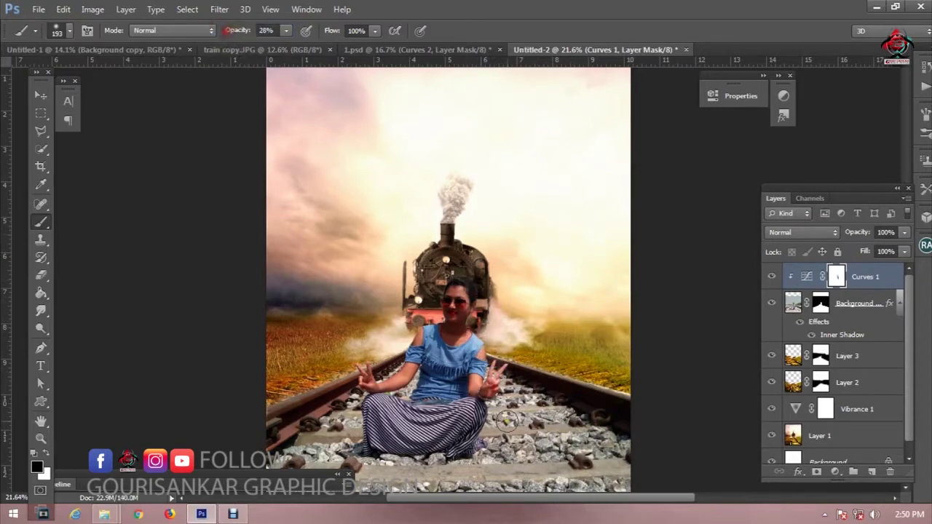
drag(432, 291, 457, 305)
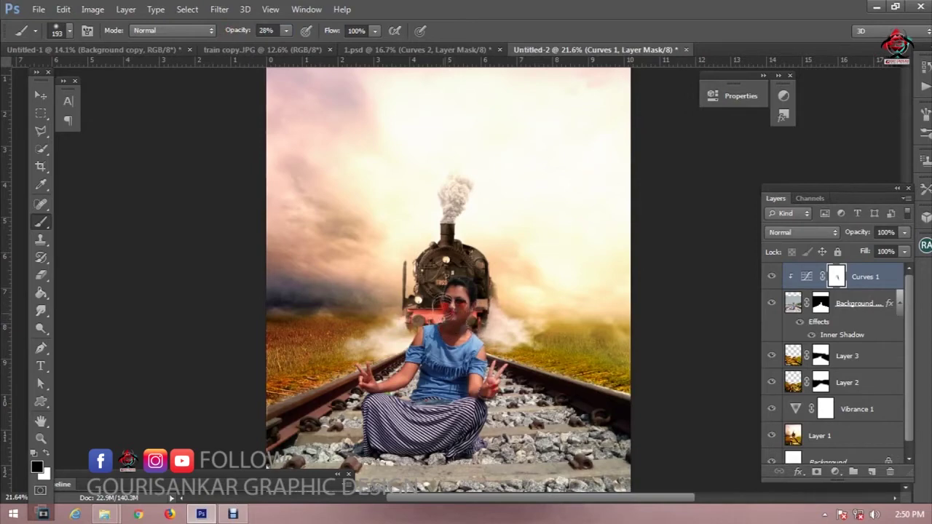
mouse_move(432, 333)
mouse_down()
mouse_move(363, 368)
mouse_move(401, 357)
mouse_up()
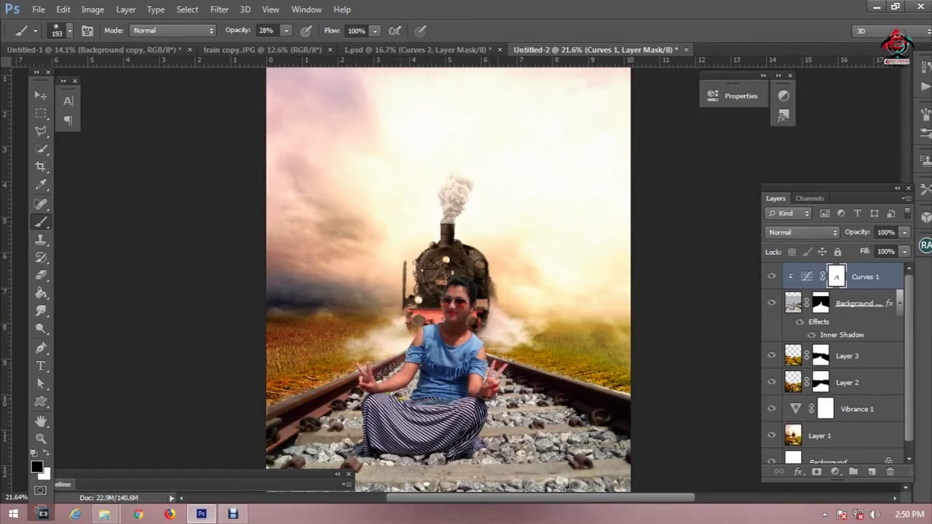
Paint the mask over the top of the woman's hair to lift the darkening there.
scroll(397, 405, up, 1)
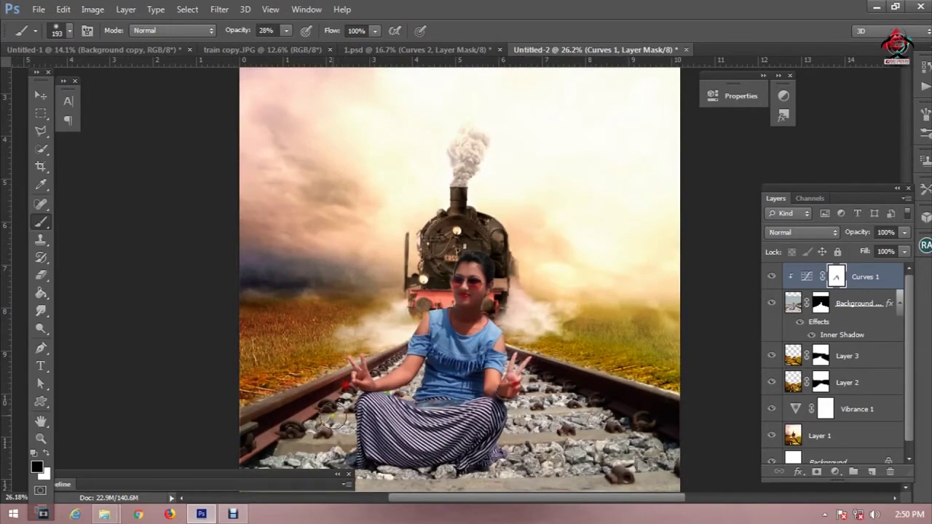
scroll(330, 414, up, 1)
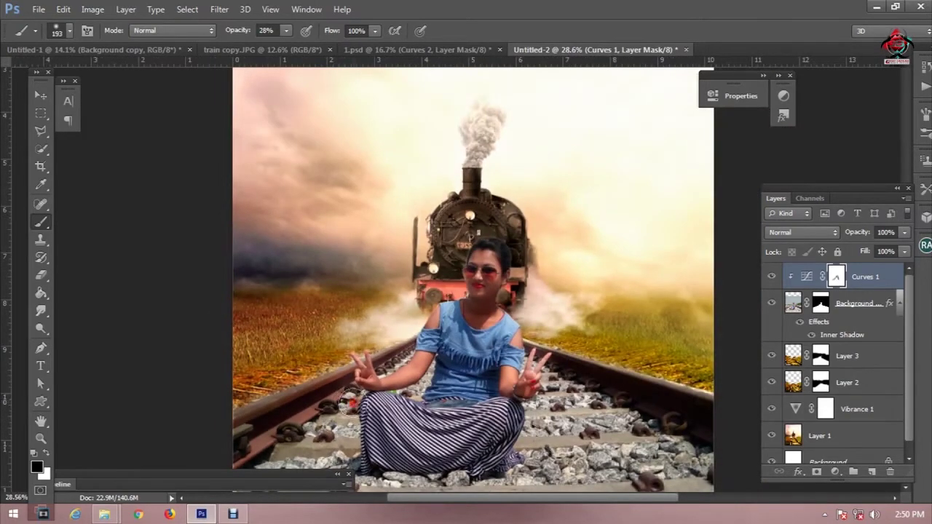
drag(496, 237, 546, 298)
scroll(529, 324, up, 1)
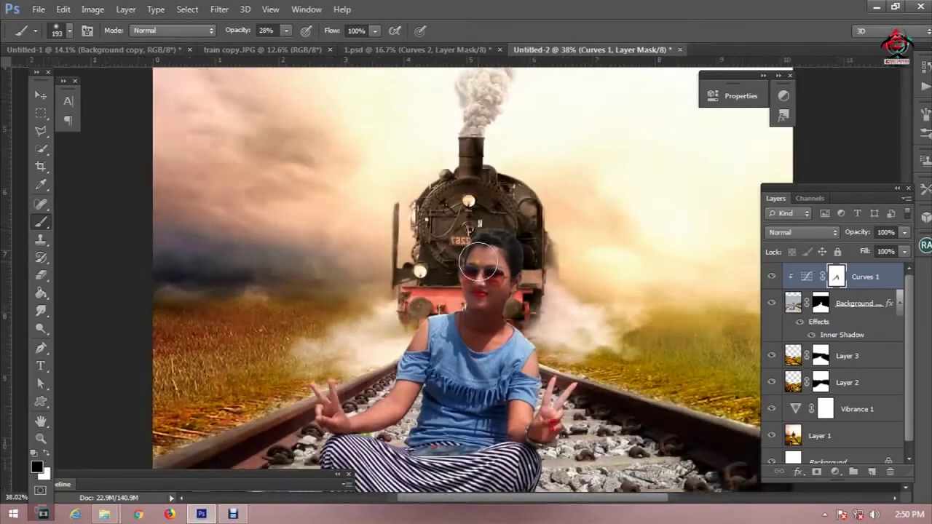
scroll(525, 314, up, 1)
scroll(523, 298, up, 1)
scroll(528, 320, down, 2)
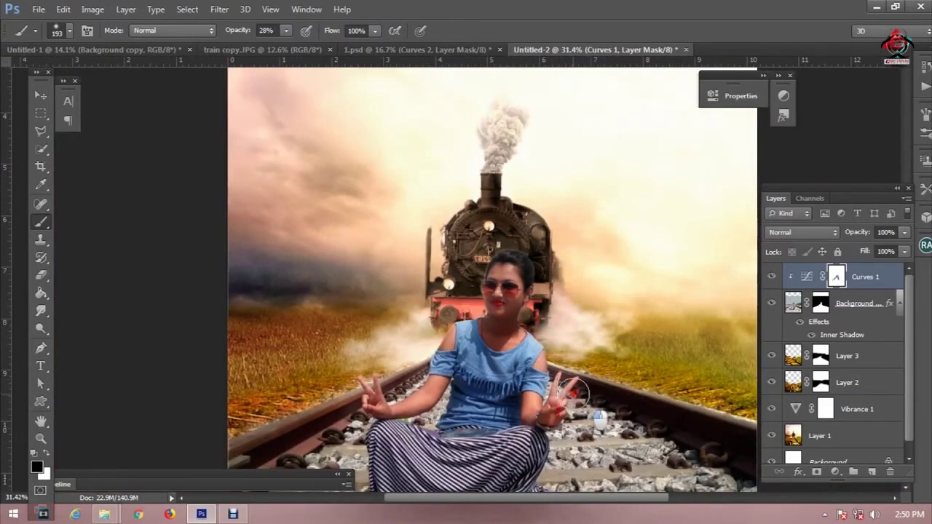
scroll(575, 393, down, 2)
scroll(561, 428, down, 1)
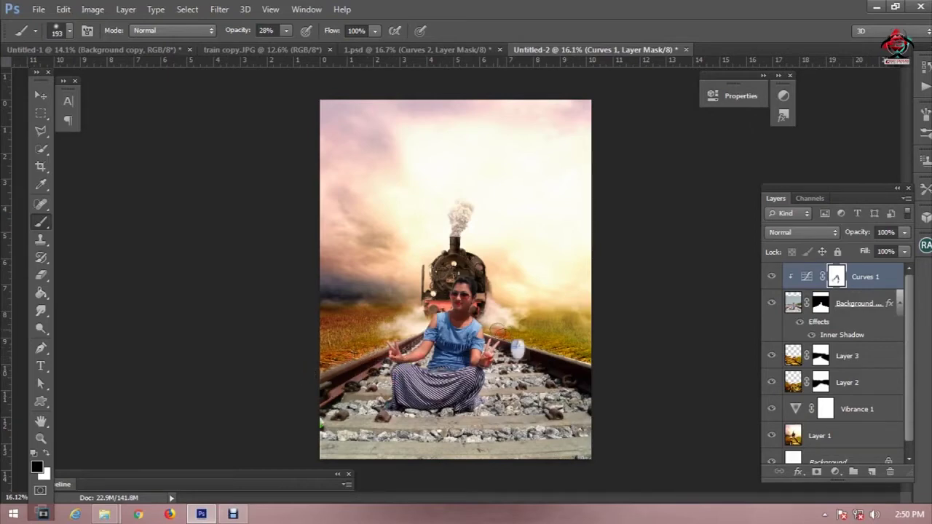
scroll(615, 368, up, 1)
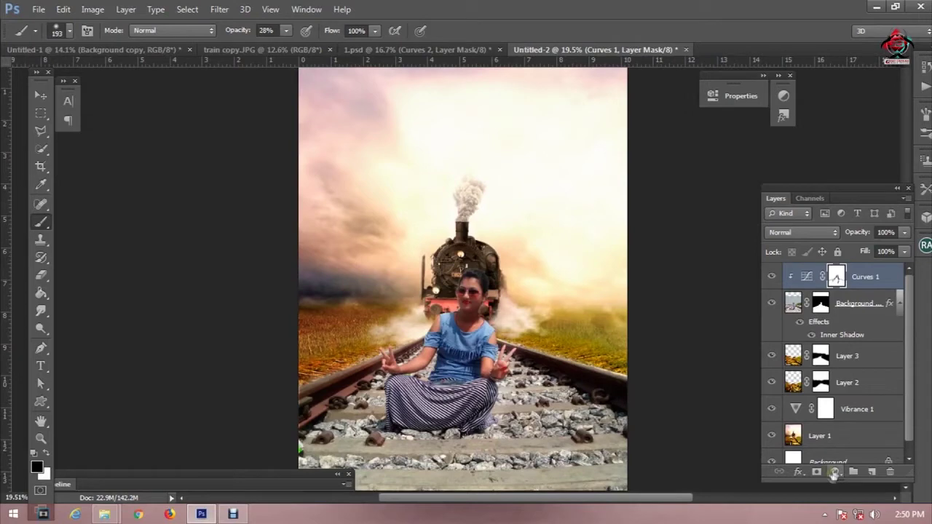
Add a clipped Color Balance layer, warming midtones toward yellow and adjusting cyan–red and highlights.
click(834, 472)
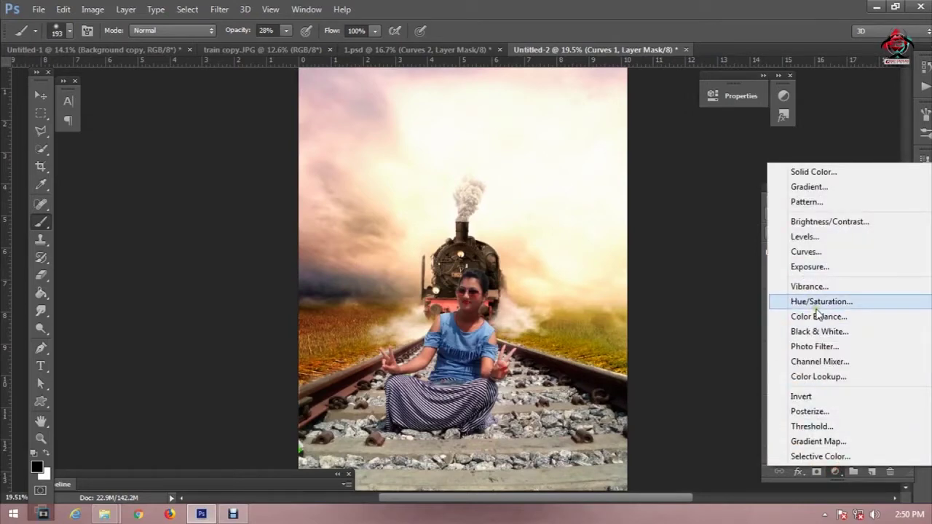
click(818, 316)
click(600, 278)
drag(594, 208, 583, 212)
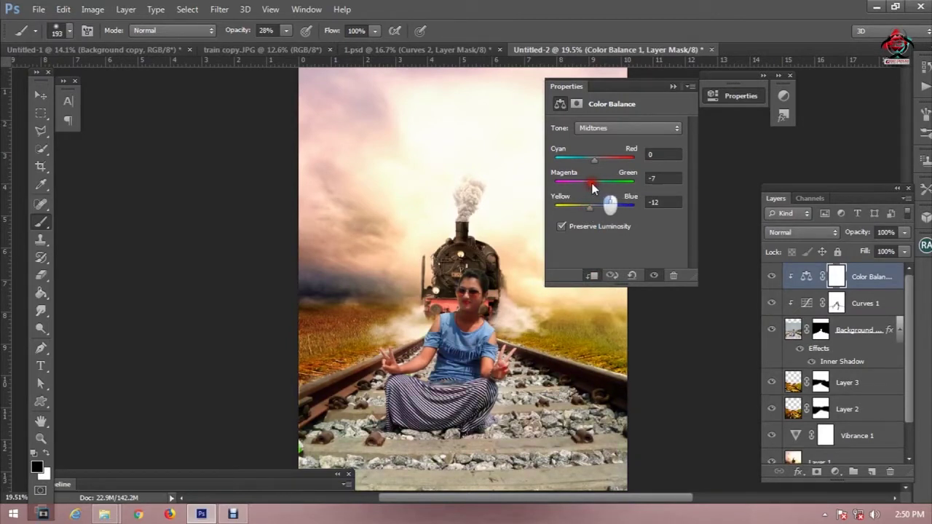
drag(601, 158, 591, 161)
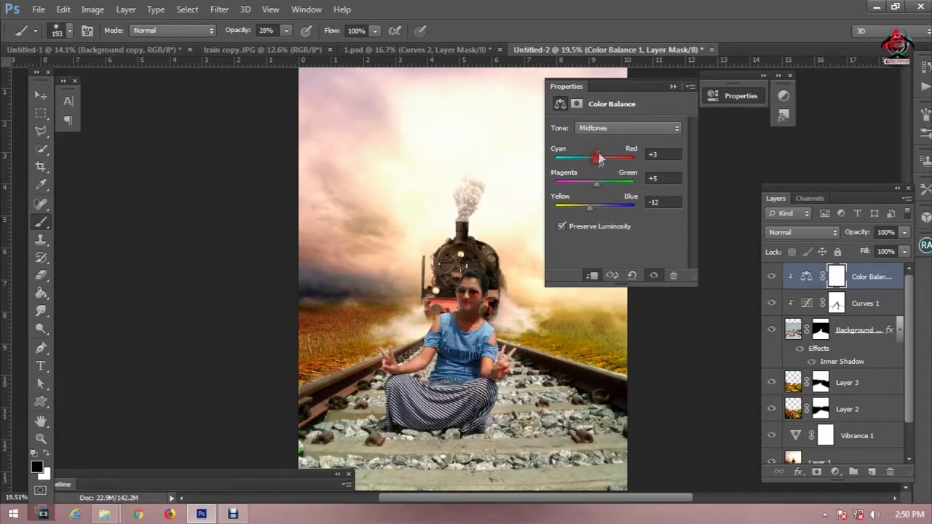
click(620, 128)
click(618, 164)
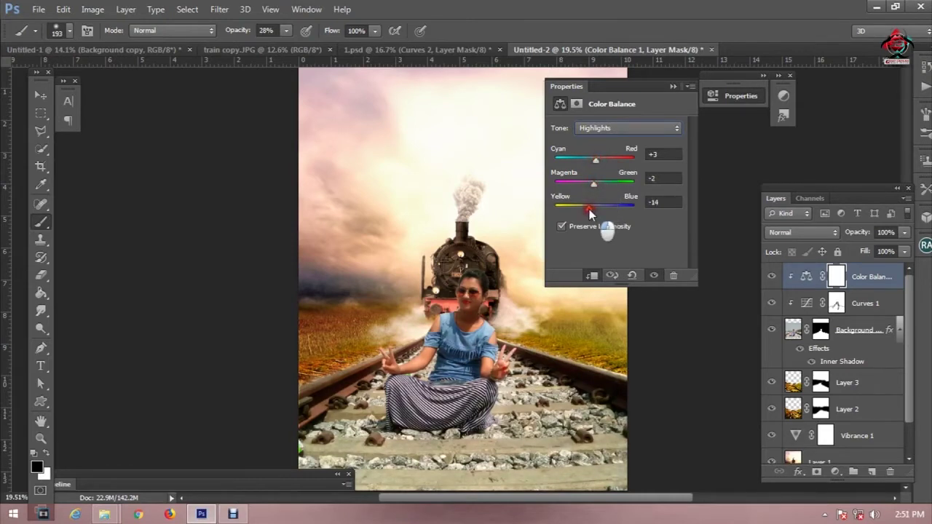
click(675, 87)
key(ctrl+minus)
key(ctrl+0)
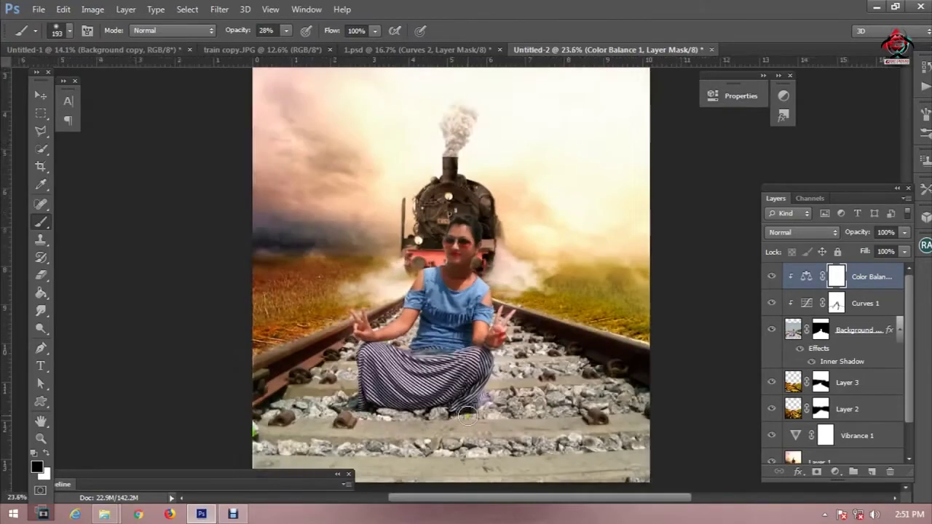
scroll(467, 415, up, 1)
scroll(509, 386, down, 3)
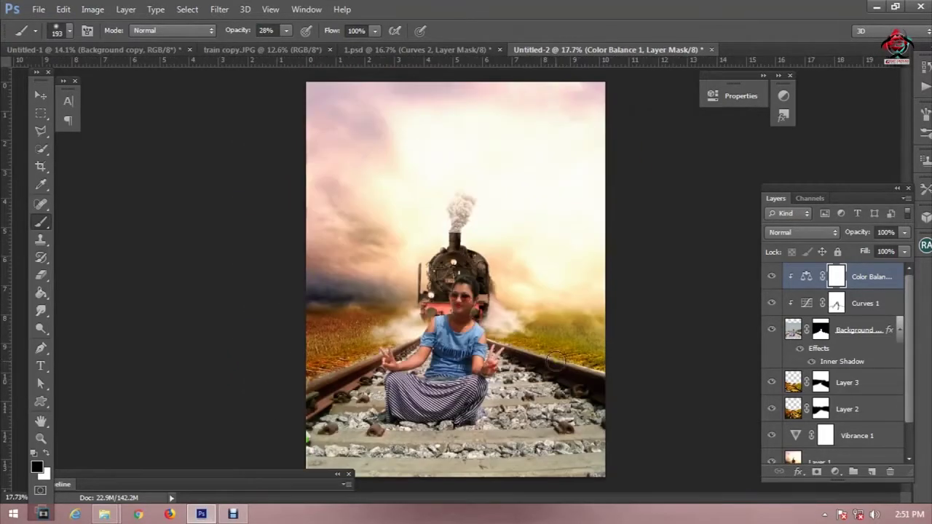
Create Layer 4 above Background copy, filled with 50% gray and blended as Overlay.
click(877, 329)
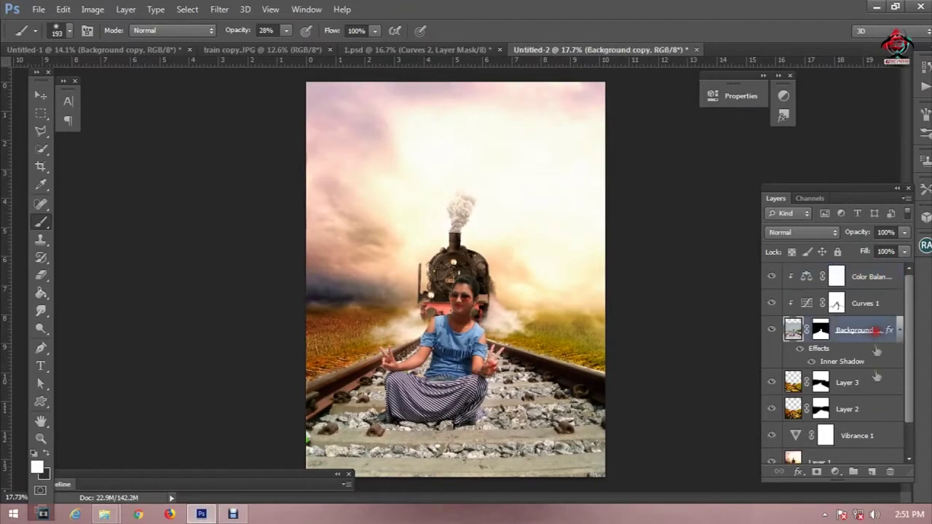
click(871, 472)
key(i)
key(shift+BackSpace)
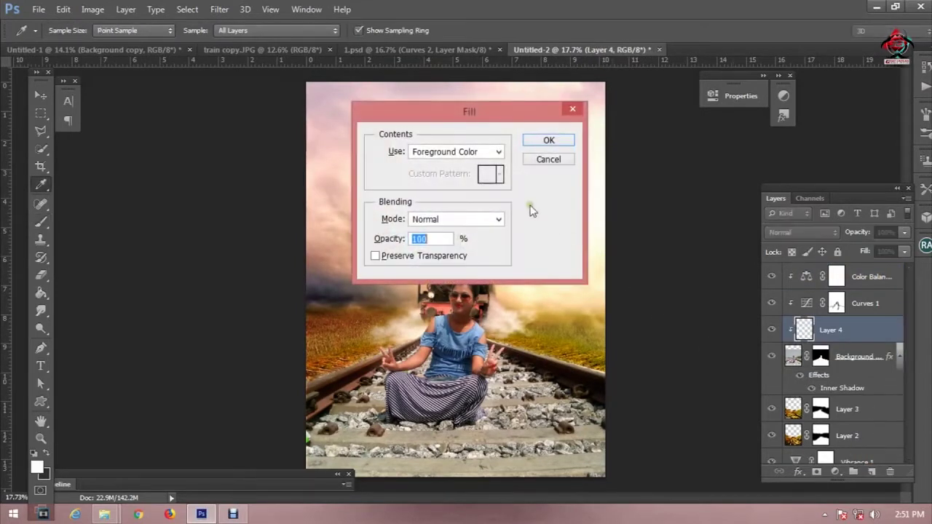
click(498, 151)
click(477, 264)
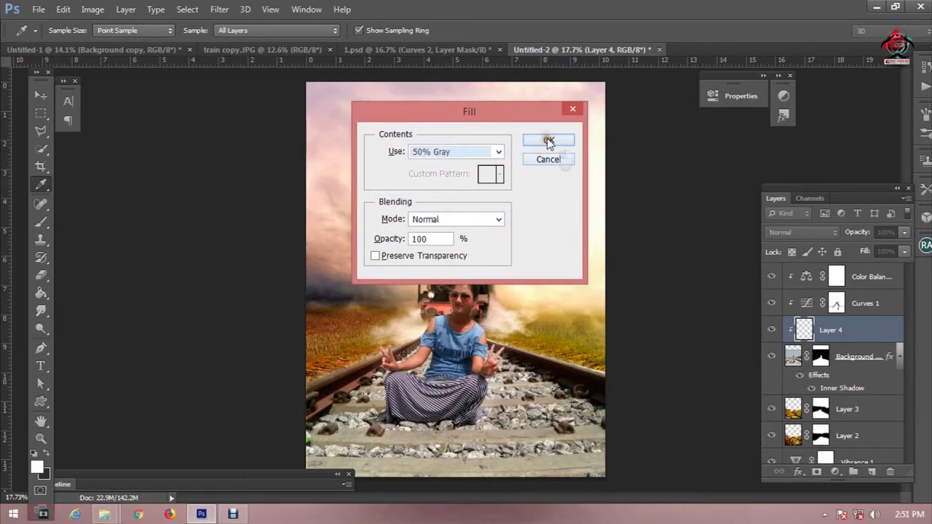
click(548, 140)
click(820, 233)
click(805, 171)
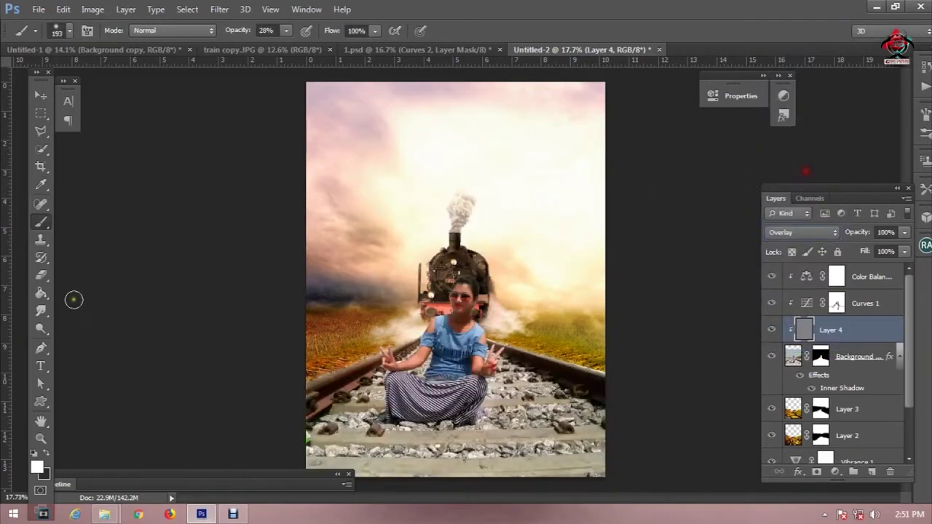
Set up the Dodge tool with 39% exposure and a 156 px brush.
right_click(42, 313)
right_click(42, 329)
click(94, 337)
scroll(425, 455, up, 1)
scroll(426, 454, up, 1)
scroll(425, 454, up, 1)
scroll(476, 346, down, 3)
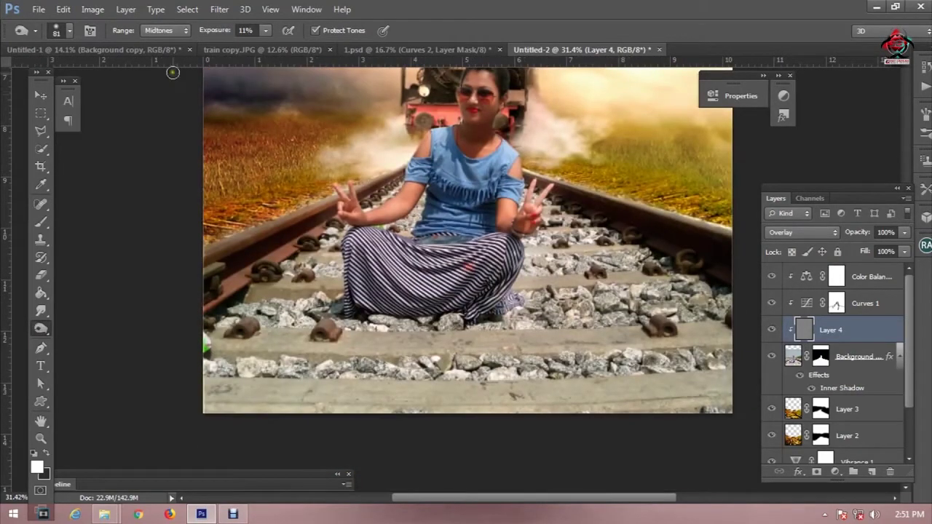
drag(212, 31, 235, 31)
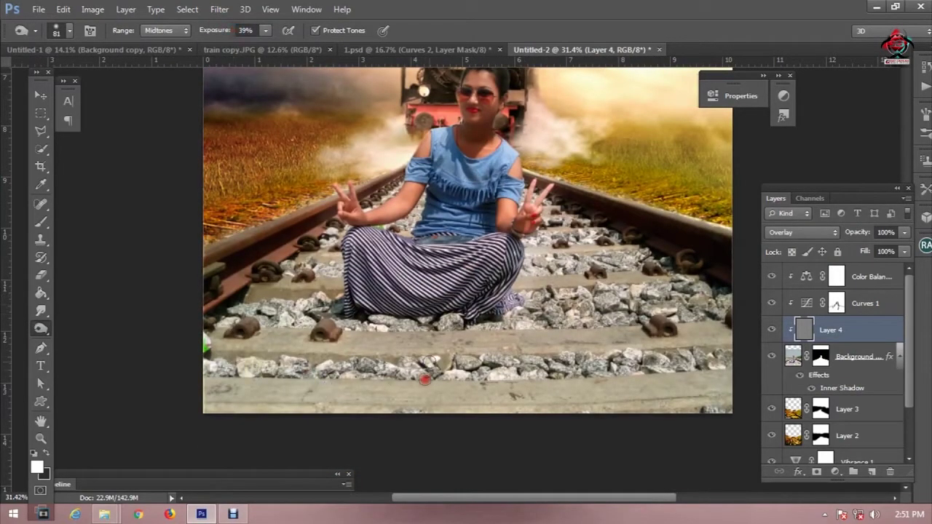
right_click(425, 380)
drag(533, 194, 551, 195)
key(Return)
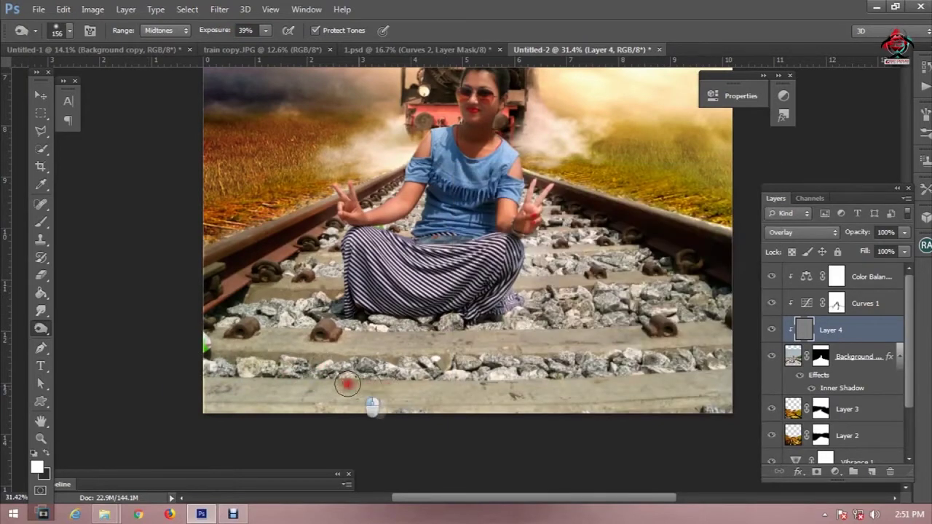
Dodge the lower-right section of the tracks on Layer 4.
drag(621, 377, 430, 378)
mouse_move(570, 366)
mouse_down()
mouse_move(529, 280)
mouse_move(159, 317)
mouse_up()
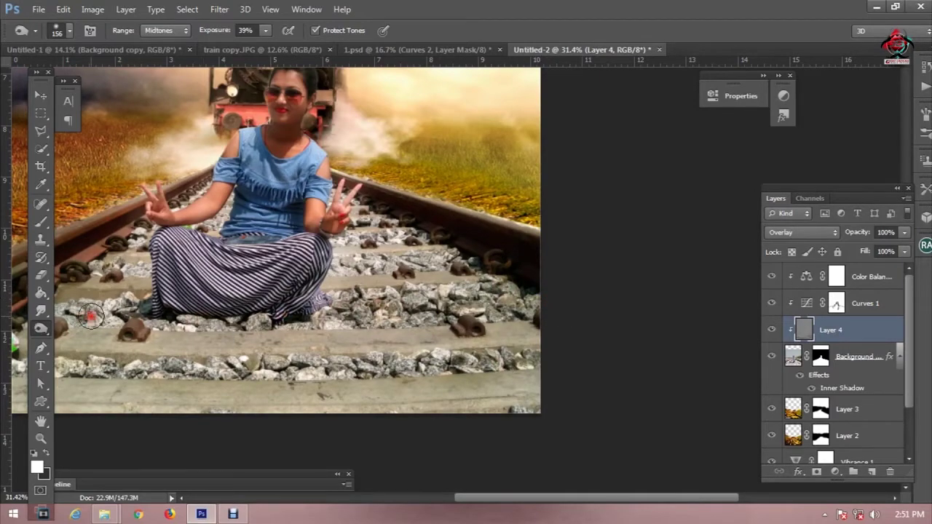
drag(135, 326, 299, 306)
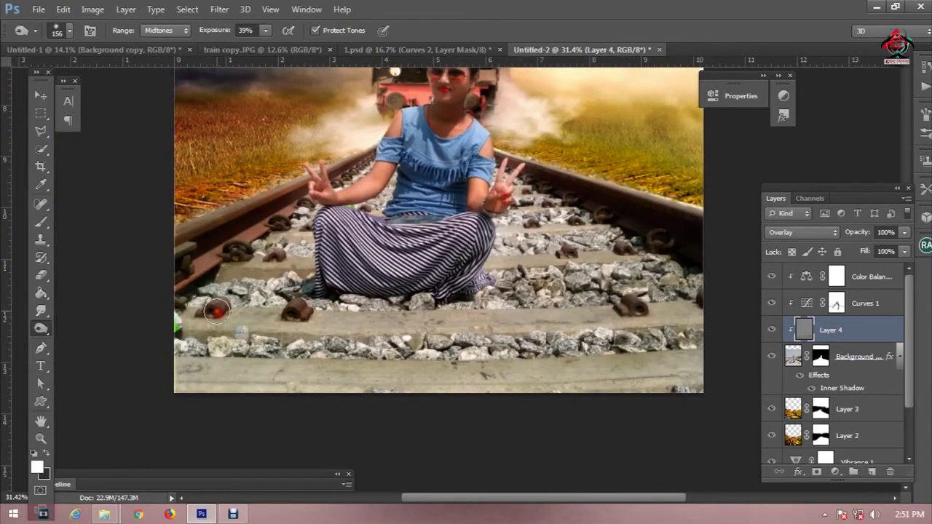
scroll(183, 325, down, 3)
scroll(183, 324, left, 1)
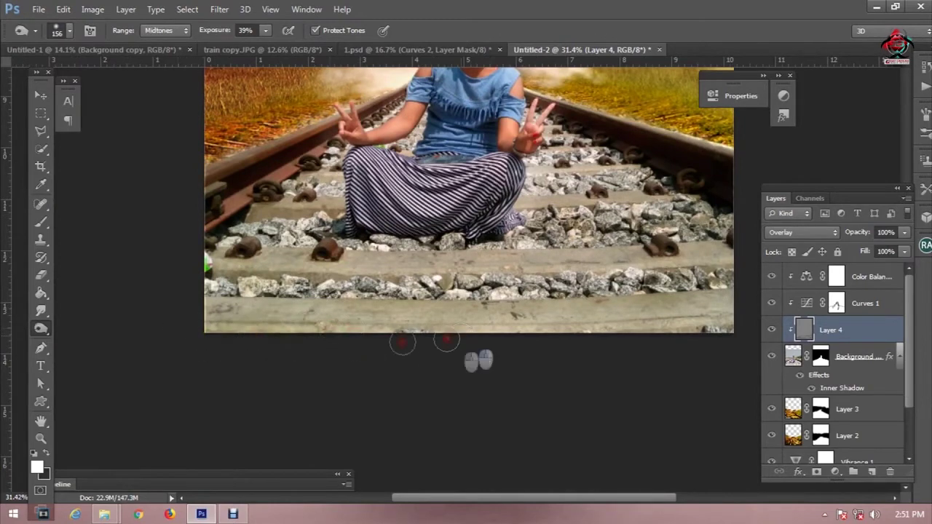
scroll(437, 334, right, 5)
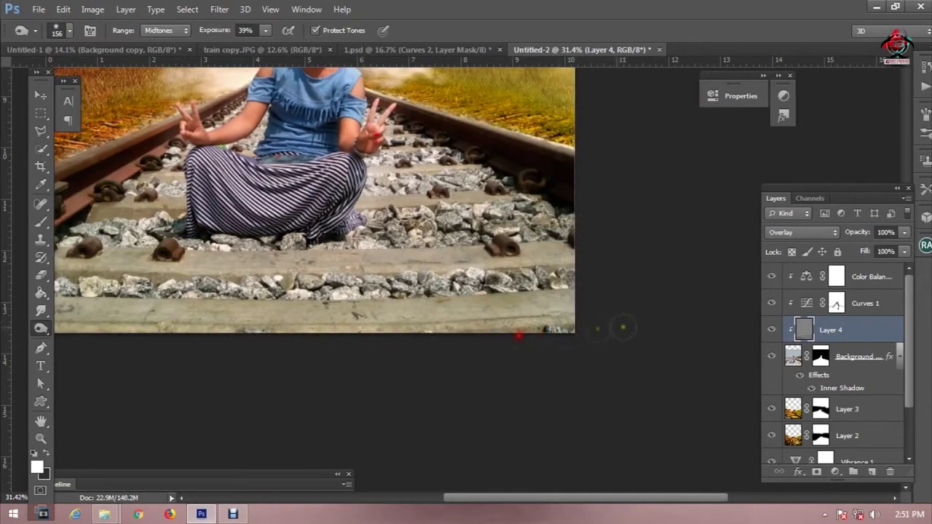
drag(508, 308, 667, 295)
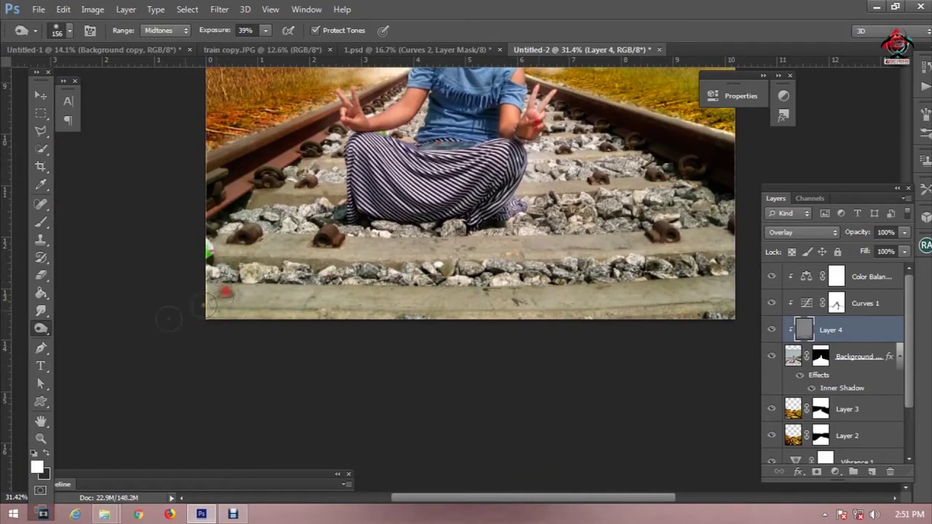
scroll(466, 320, right, 3)
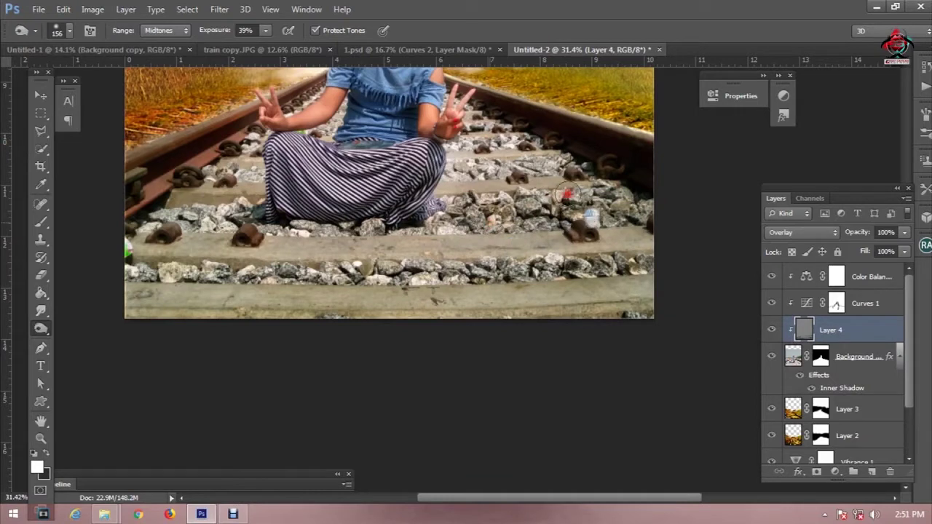
Lighten the stones left of the skirt, the left rail and the lower rows of stones.
mouse_move(553, 201)
mouse_down()
mouse_move(455, 174)
mouse_move(540, 139)
mouse_up()
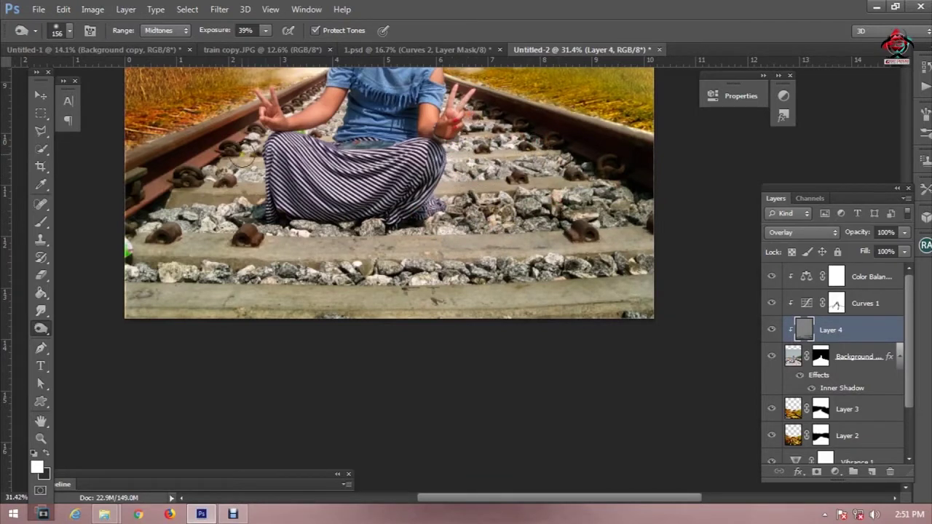
mouse_move(262, 163)
mouse_down()
mouse_move(215, 175)
mouse_move(253, 174)
mouse_up()
mouse_move(136, 202)
mouse_down()
mouse_move(167, 163)
mouse_move(216, 181)
mouse_move(153, 190)
mouse_up()
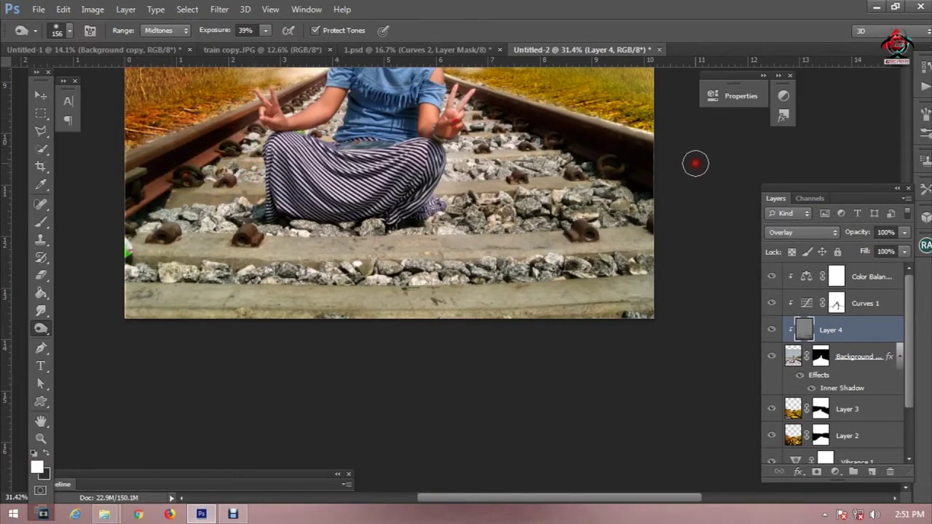
drag(648, 185, 720, 175)
drag(281, 263, 215, 261)
drag(508, 266, 208, 261)
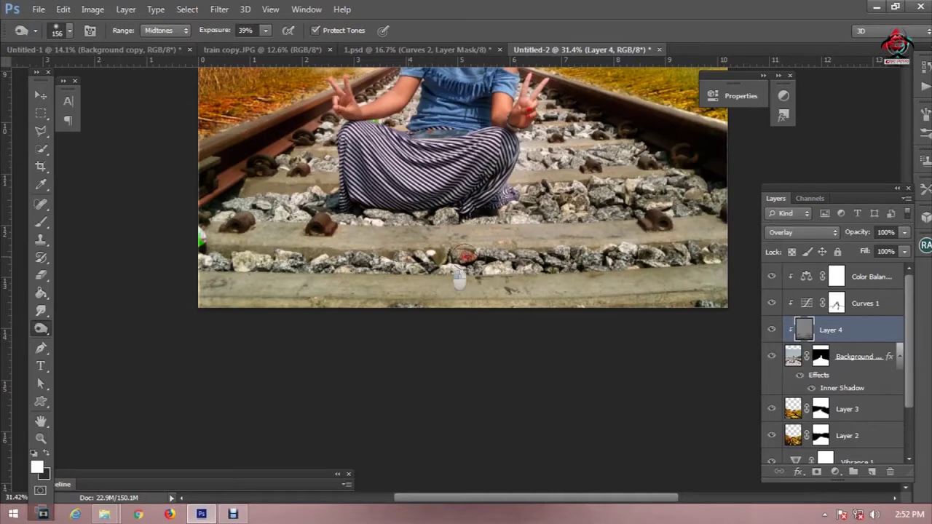
drag(627, 258, 546, 247)
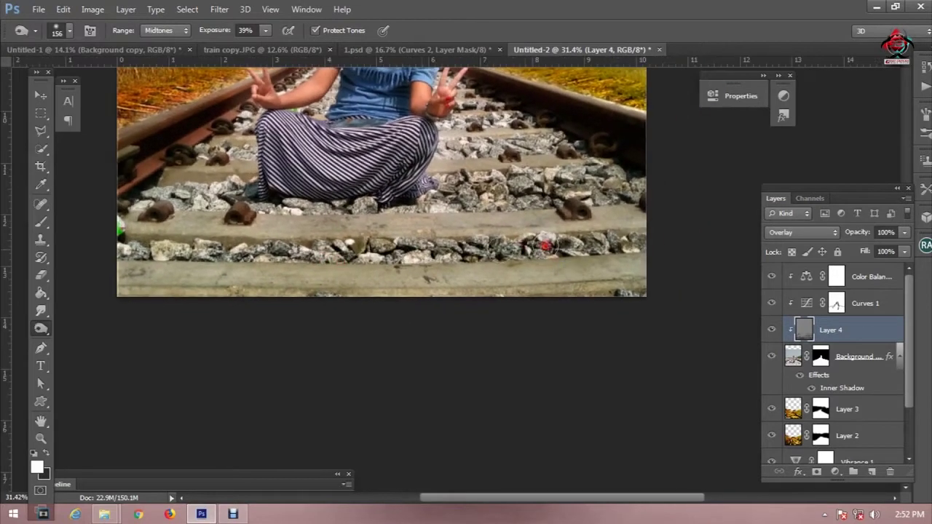
mouse_move(617, 252)
mouse_down()
mouse_move(467, 303)
mouse_move(142, 302)
mouse_move(622, 238)
mouse_up()
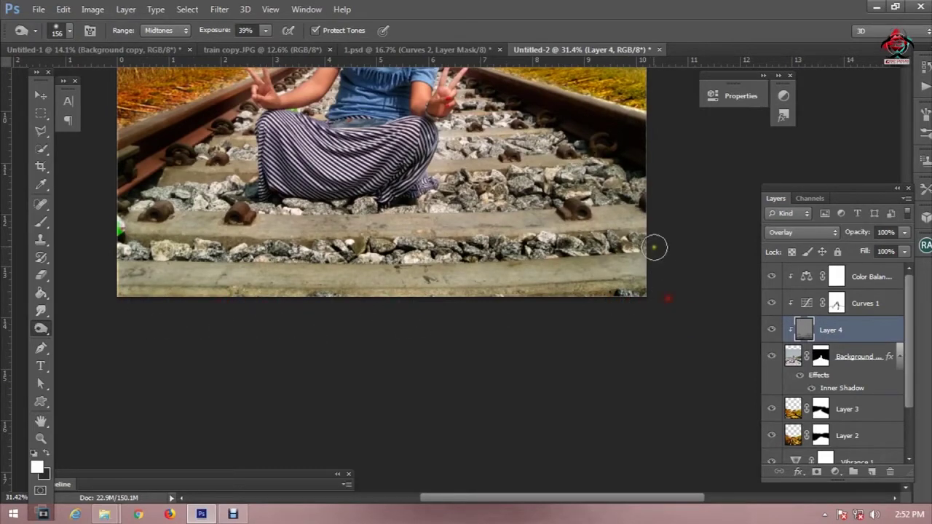
scroll(483, 396, down, 3)
Paint over the stones along the track, then darken the left rail and the right-hand grass.
scroll(483, 396, down, 1)
scroll(483, 396, up, 2)
scroll(482, 396, up, 2)
scroll(482, 396, up, 1)
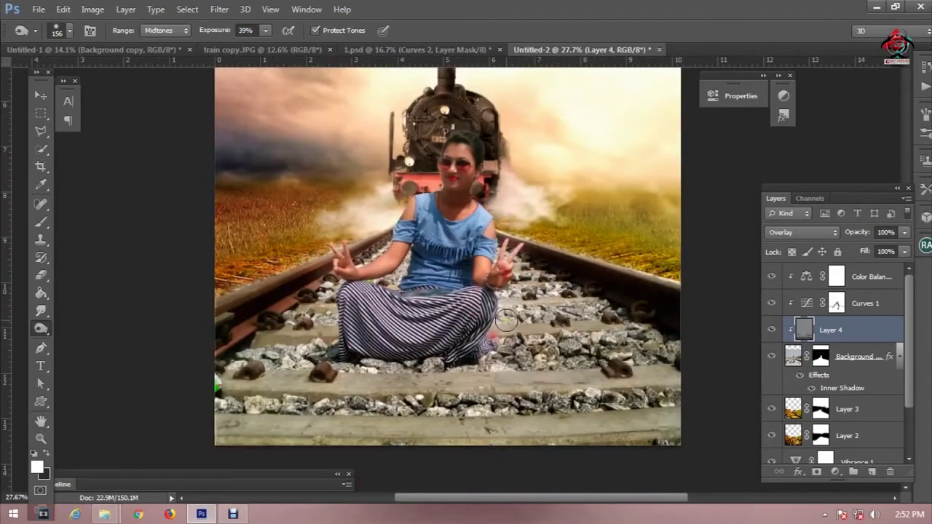
drag(537, 312, 633, 309)
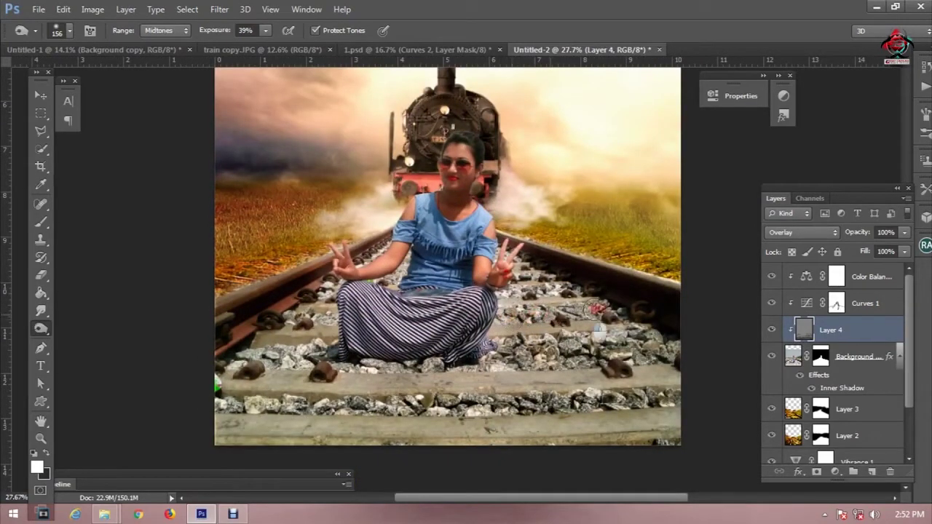
mouse_move(310, 313)
mouse_down()
mouse_move(288, 303)
mouse_move(254, 336)
mouse_up()
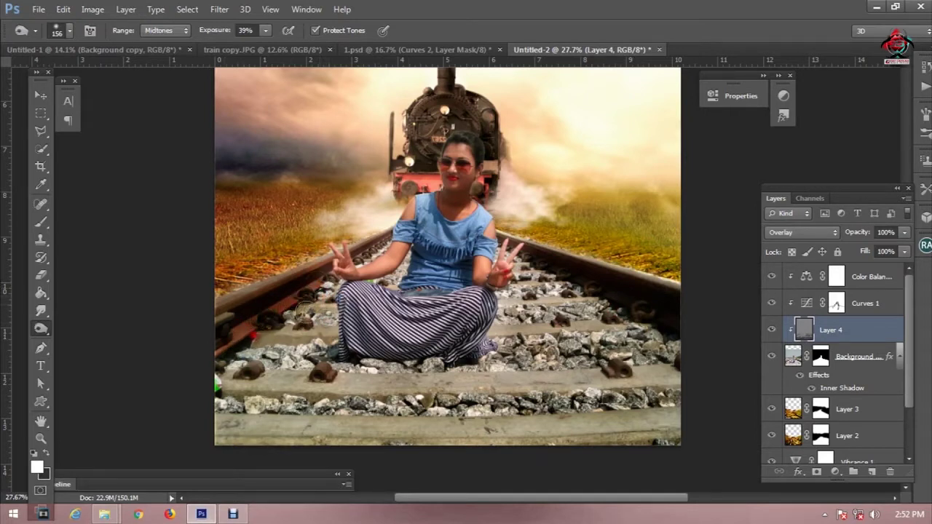
drag(362, 255, 382, 246)
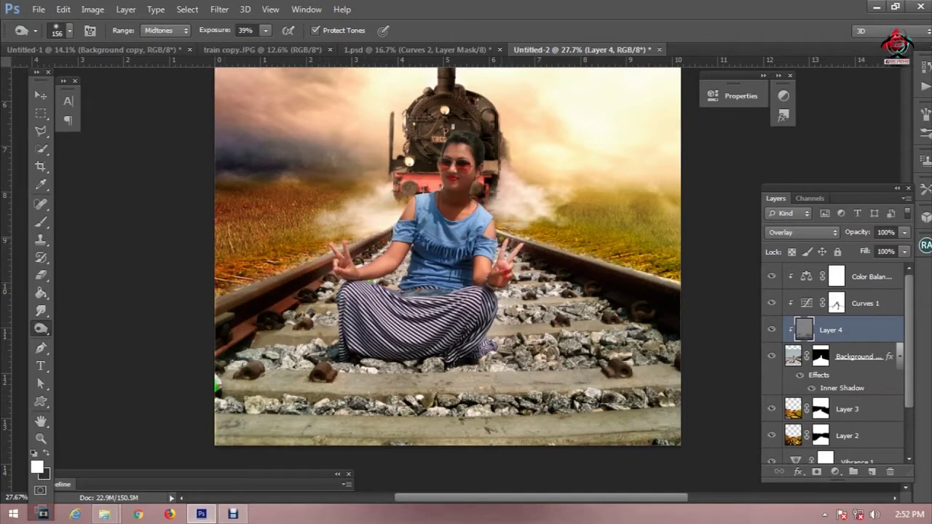
With a 106 px brush, darken the striped skirt, the waist of the blue top and the hands.
right_click(463, 270)
drag(568, 197, 551, 197)
click(446, 317)
mouse_move(445, 317)
mouse_down()
mouse_move(340, 307)
mouse_move(369, 337)
mouse_up()
mouse_move(416, 262)
mouse_down()
mouse_move(475, 282)
mouse_move(338, 253)
mouse_move(357, 267)
mouse_up()
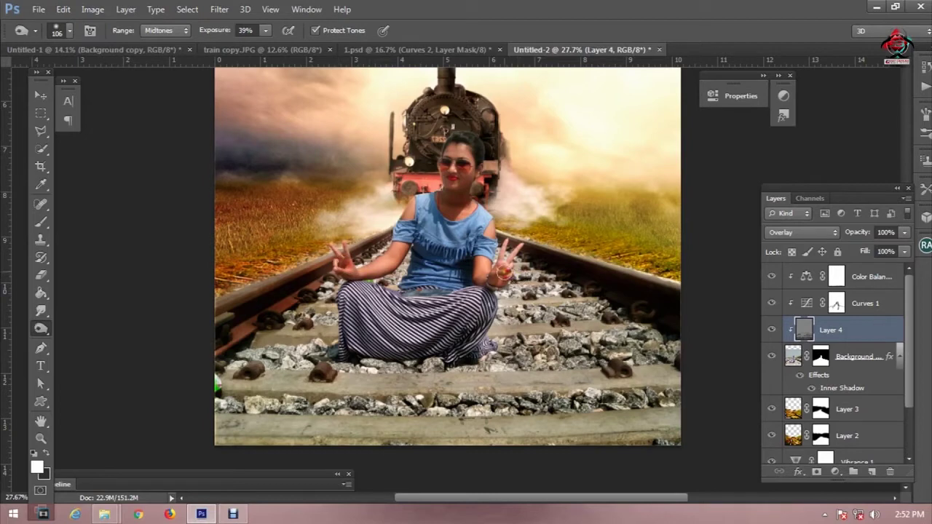
mouse_move(505, 249)
mouse_down()
mouse_move(523, 269)
mouse_move(500, 285)
mouse_move(472, 230)
mouse_up()
scroll(471, 241, up, 2)
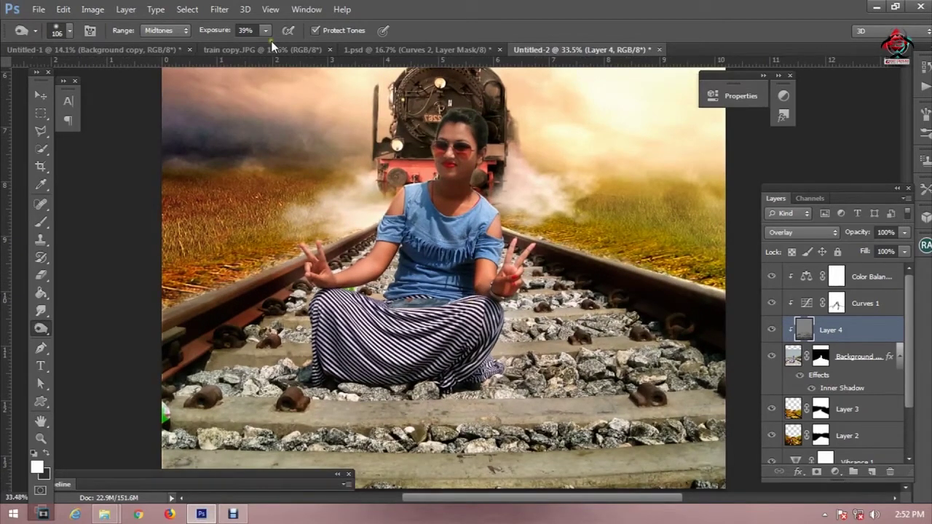
At 26% exposure, darken the blue shirt up to the neck.
click(202, 31)
text(26)
key(Return)
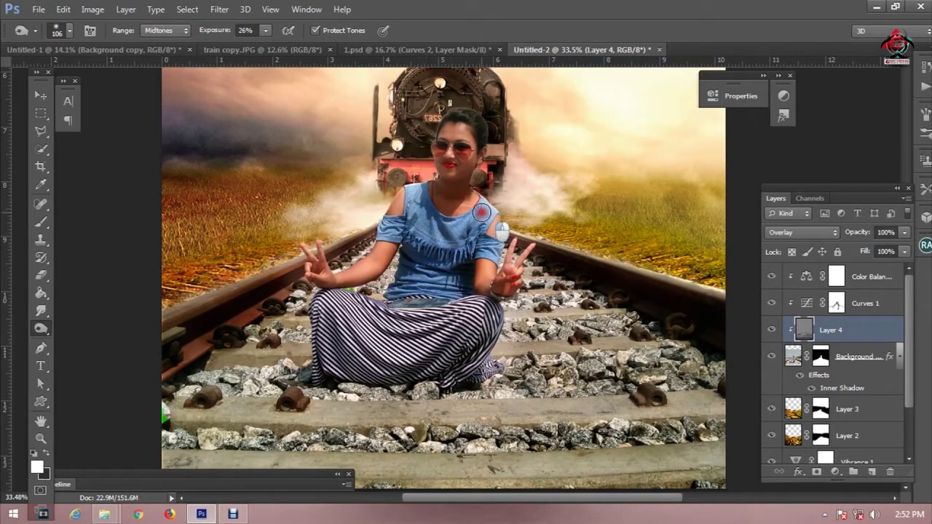
drag(456, 245, 420, 253)
click(411, 247)
drag(455, 276, 447, 179)
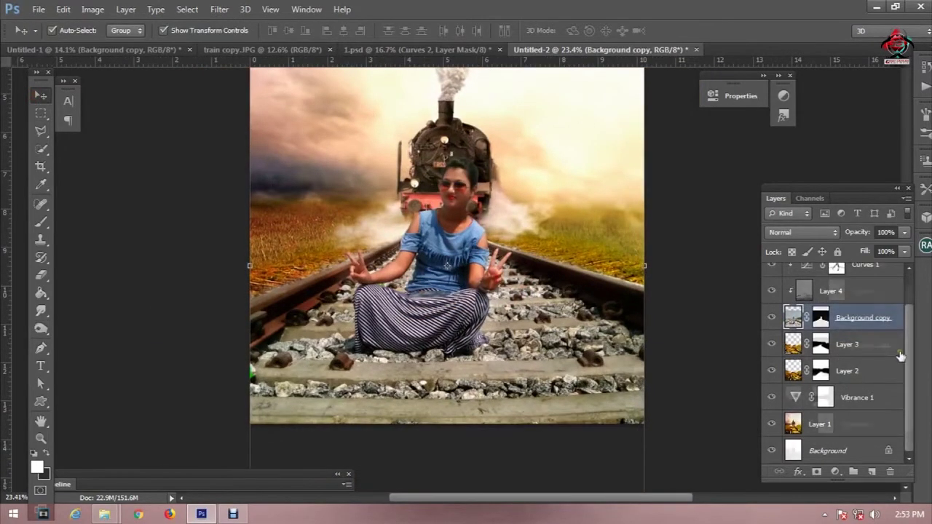
scroll(900, 356, up, 1)
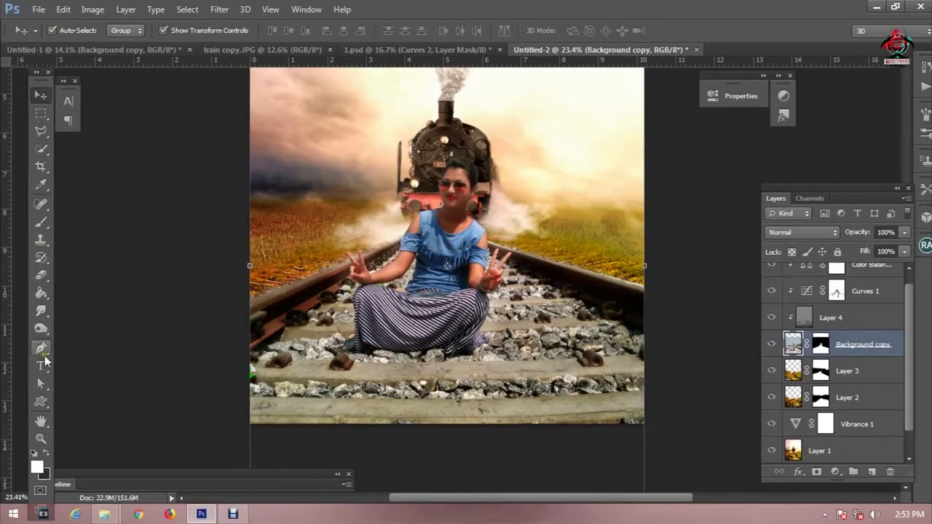
Switch to the Dodge tool with a 45 px brush.
click(41, 328)
click(76, 328)
alt+scroll(442, 254, up, 2)
right_click(535, 164)
double_click(670, 179)
text(45)
key(Return)
Lighten the woman's shoulders and arms toward her hands, then make Layer 4 active.
drag(504, 235, 510, 266)
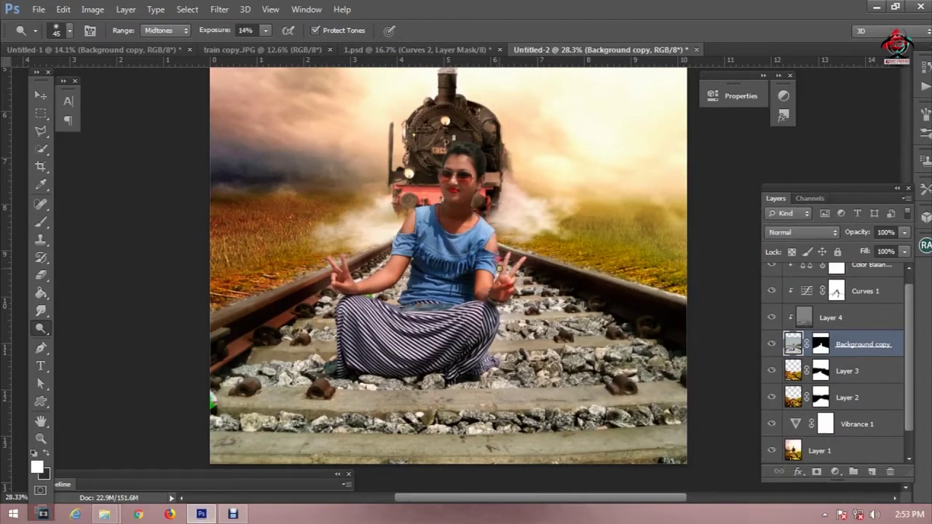
drag(418, 212, 406, 235)
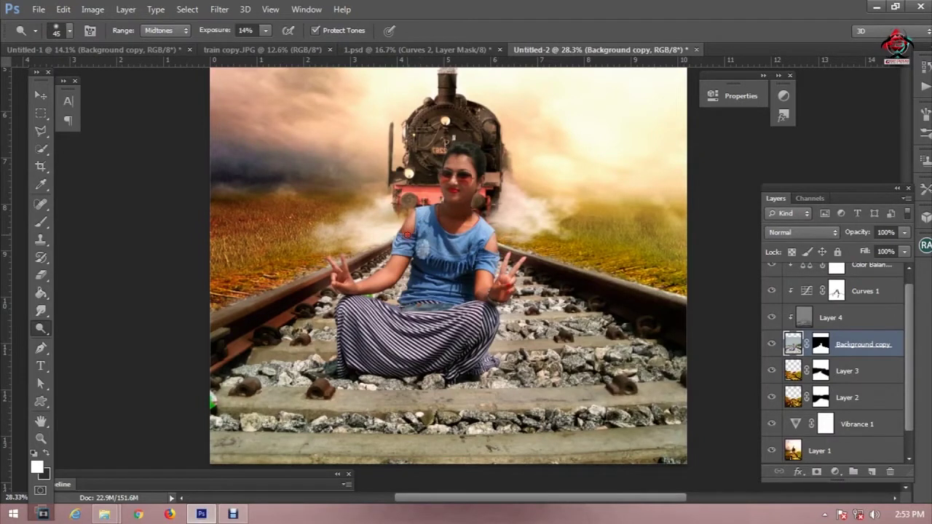
drag(410, 278, 351, 285)
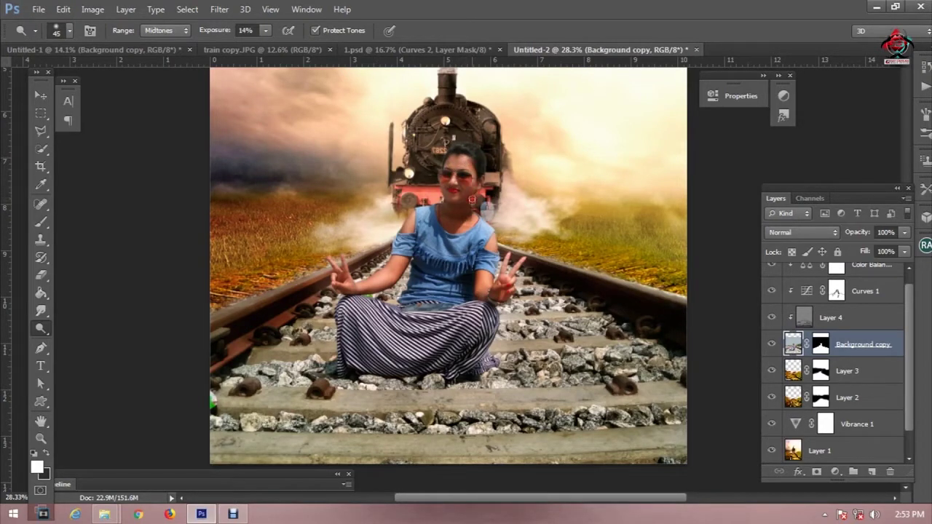
drag(489, 231, 496, 275)
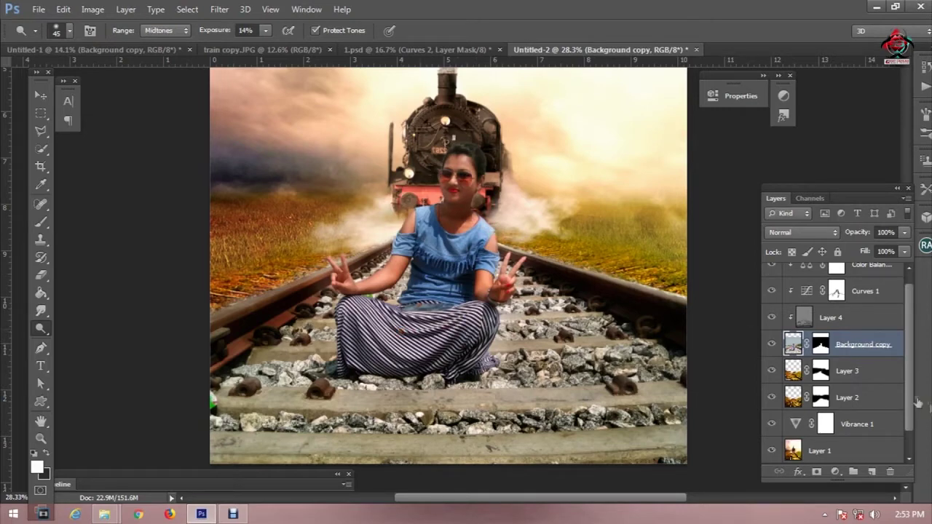
click(858, 322)
scroll(858, 323, up, 1)
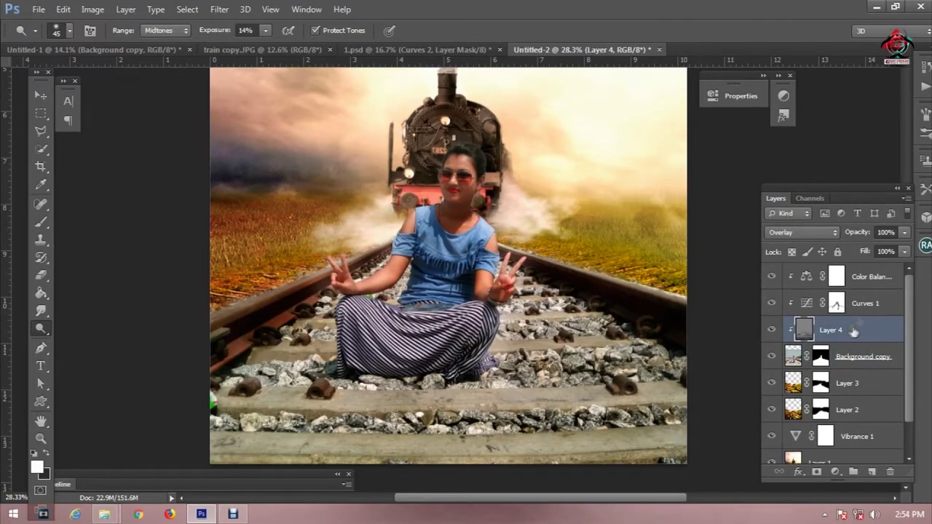
Add Curves 2 above Color Balance with an upward-bowed RGB curve, clipped to the layer below.
click(862, 287)
click(835, 472)
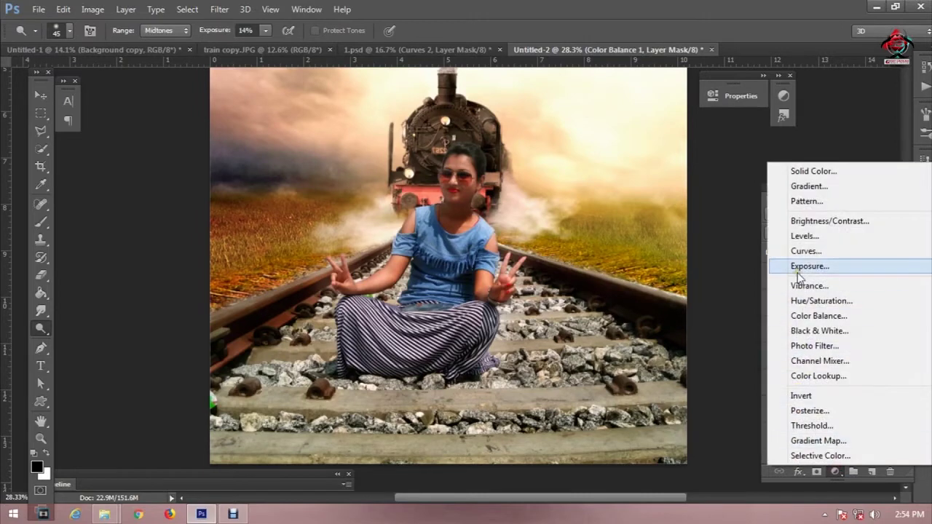
click(809, 250)
drag(641, 191, 638, 183)
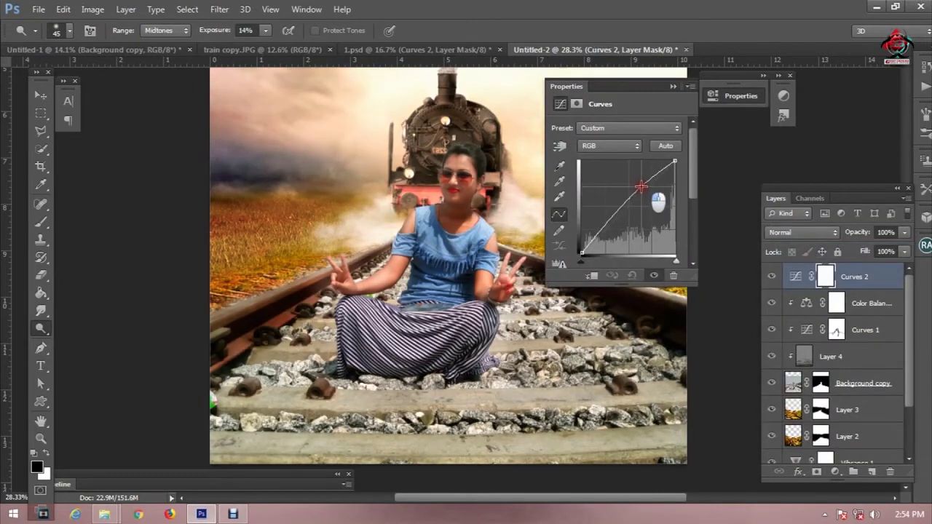
drag(637, 183, 638, 185)
click(601, 224)
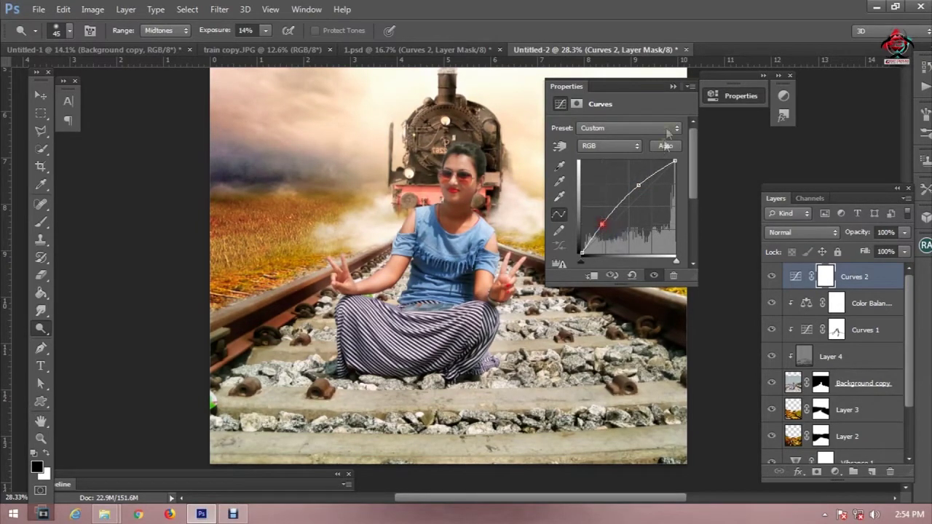
click(590, 276)
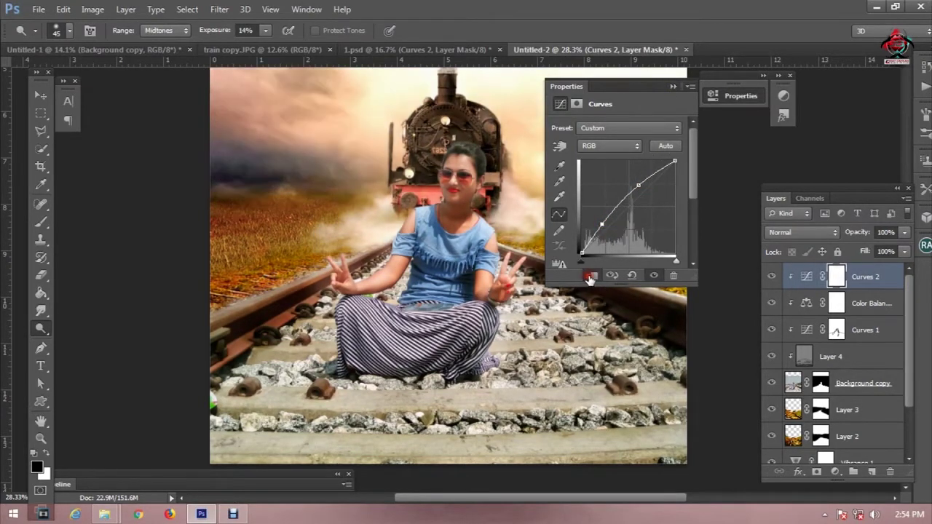
click(670, 87)
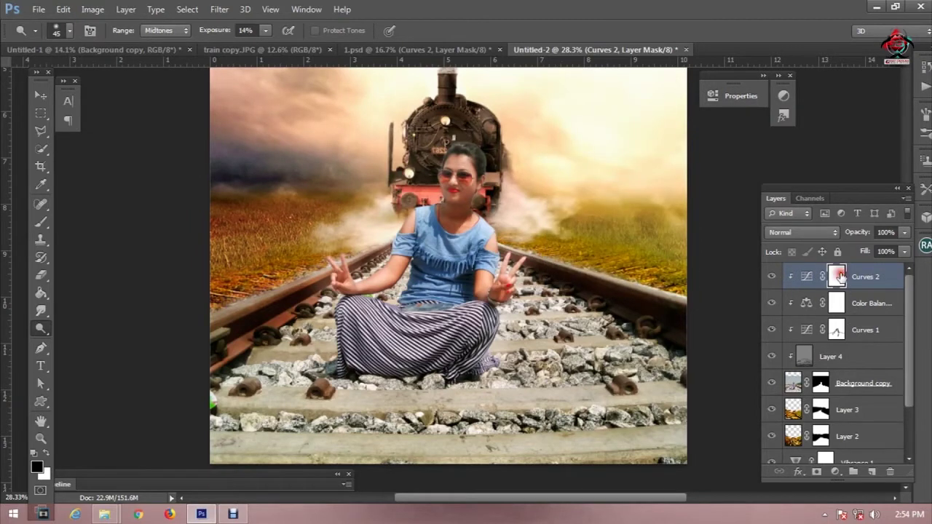
Invert the Curves 2 layer mask so it is solid black.
double_click(841, 277)
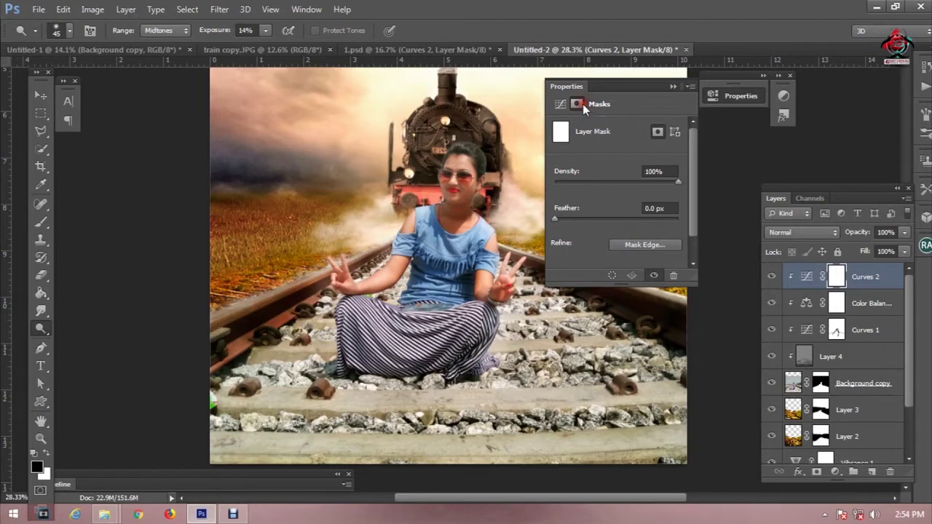
scroll(626, 219, down, 1)
click(640, 262)
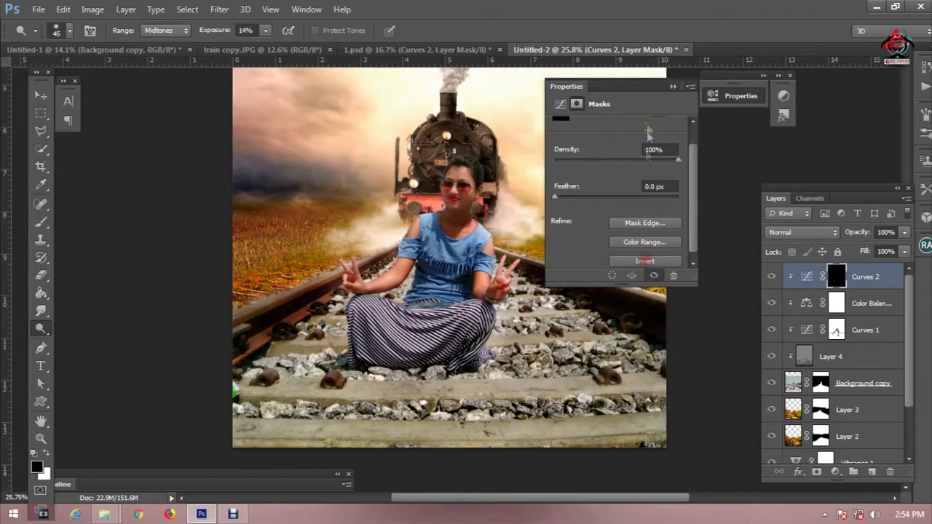
click(670, 88)
Set up a white 97 px brush at 50% opacity.
click(41, 222)
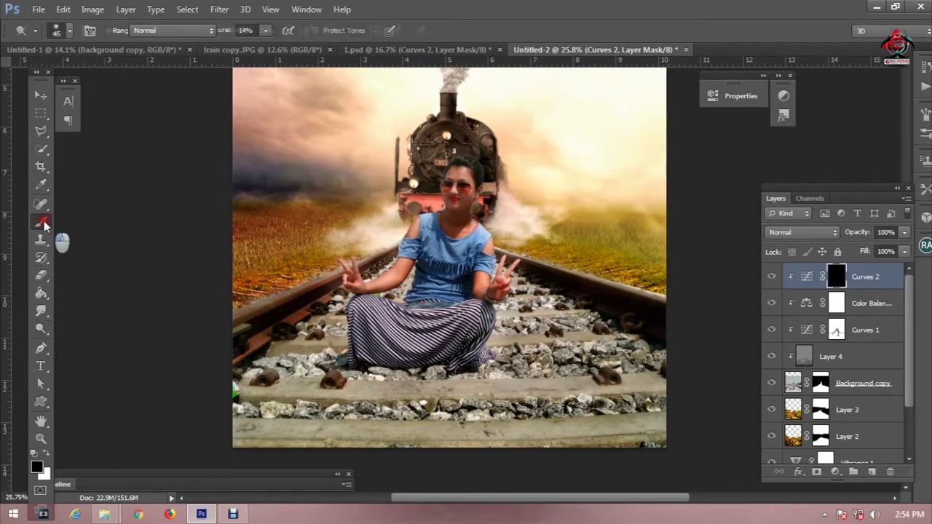
click(48, 454)
scroll(454, 273, up, 1)
right_click(531, 218)
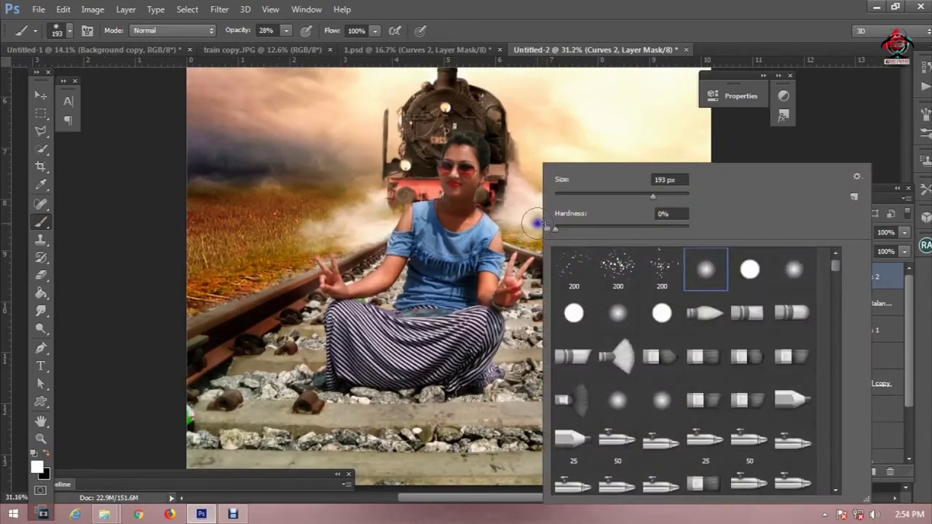
text(97)
key(Return)
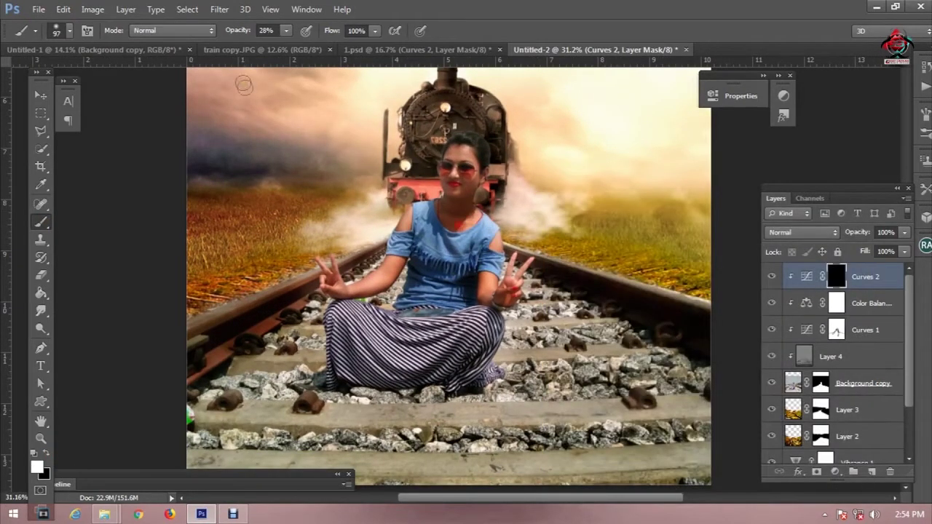
drag(237, 36, 256, 32)
Paint the Curves 2 brightening back onto the woman's face, neck, arms and raised hand.
mouse_move(477, 167)
mouse_down()
mouse_move(474, 181)
mouse_move(474, 155)
mouse_move(477, 164)
mouse_up()
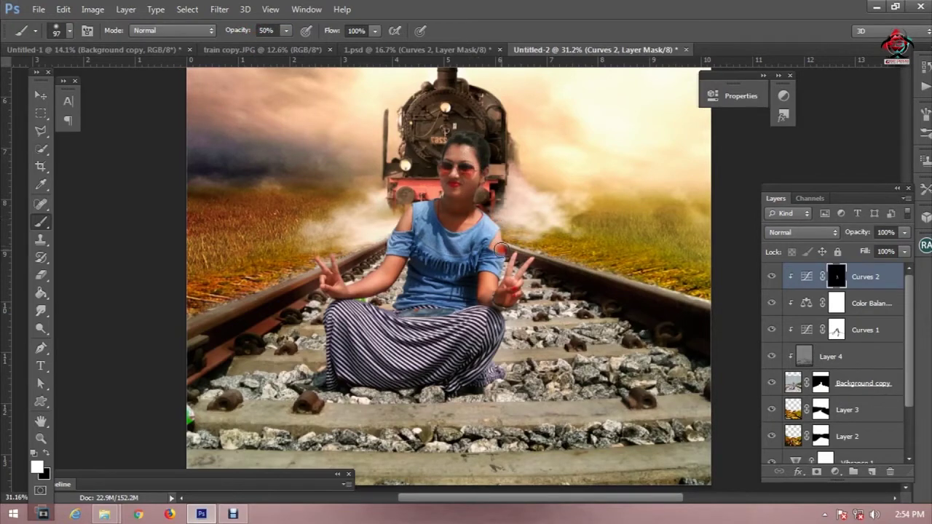
drag(497, 223, 519, 306)
mouse_move(385, 255)
mouse_down()
mouse_move(404, 272)
mouse_move(356, 283)
mouse_up()
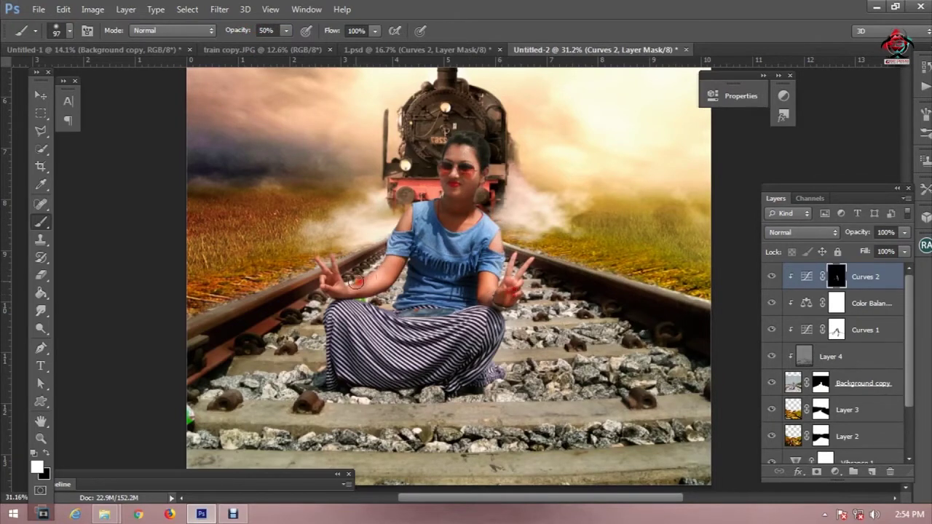
mouse_move(390, 262)
mouse_down()
mouse_move(404, 285)
mouse_move(353, 285)
mouse_up()
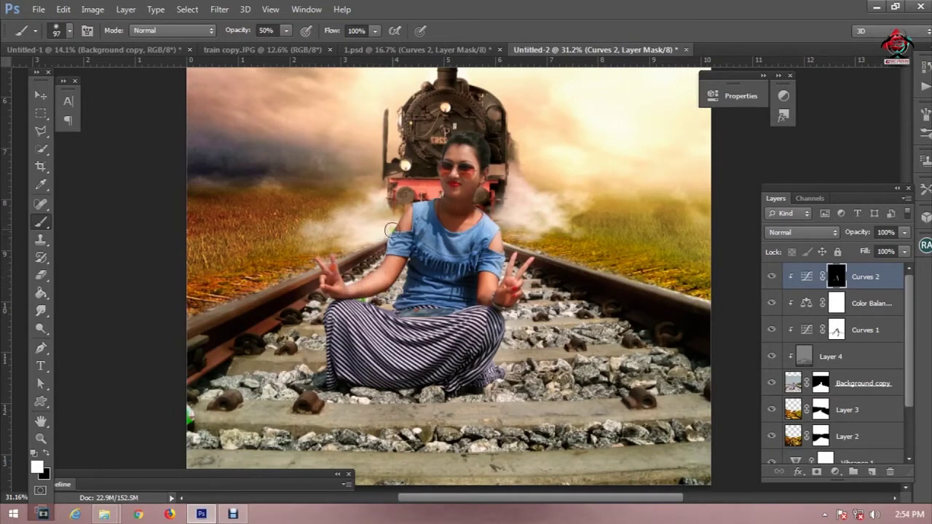
mouse_move(459, 197)
mouse_down()
mouse_move(460, 182)
mouse_move(459, 207)
mouse_up()
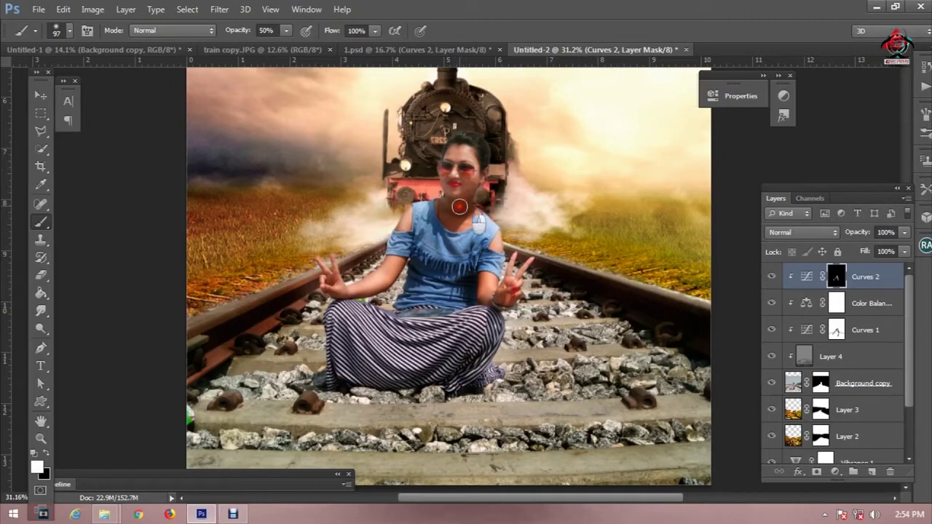
mouse_move(496, 282)
mouse_down()
mouse_move(516, 266)
mouse_move(483, 280)
mouse_up()
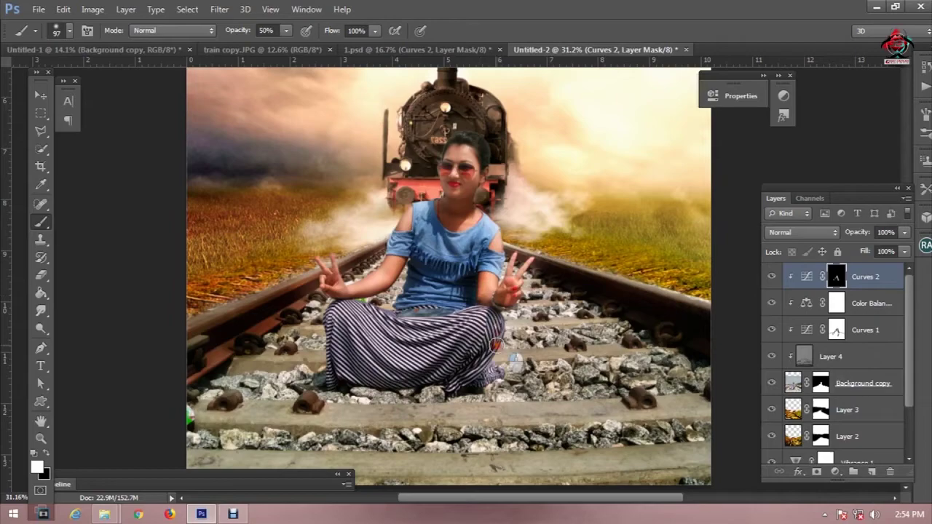
With a 46 px brush, brighten the side of her head, neck, nose and forehead.
scroll(484, 324, down, 3)
scroll(482, 318, up, 3)
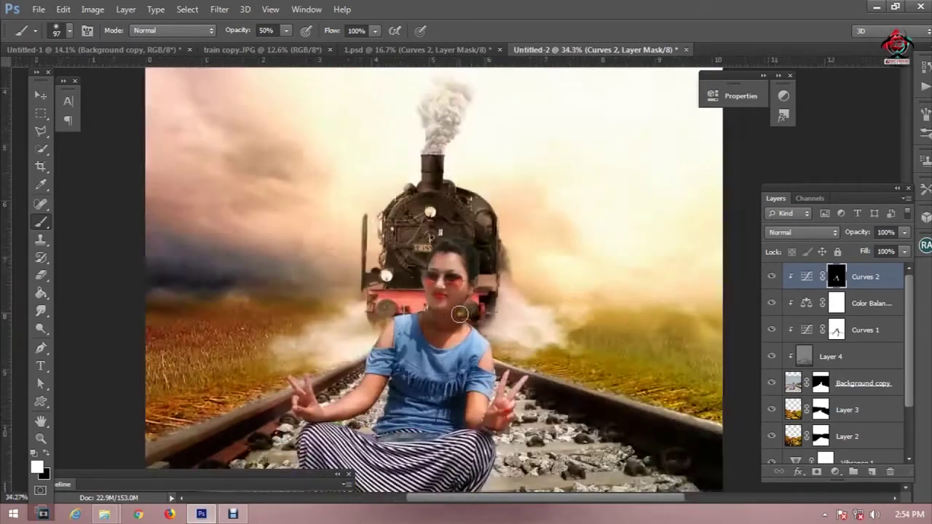
scroll(466, 298, up, 3)
right_click(557, 218)
click(588, 197)
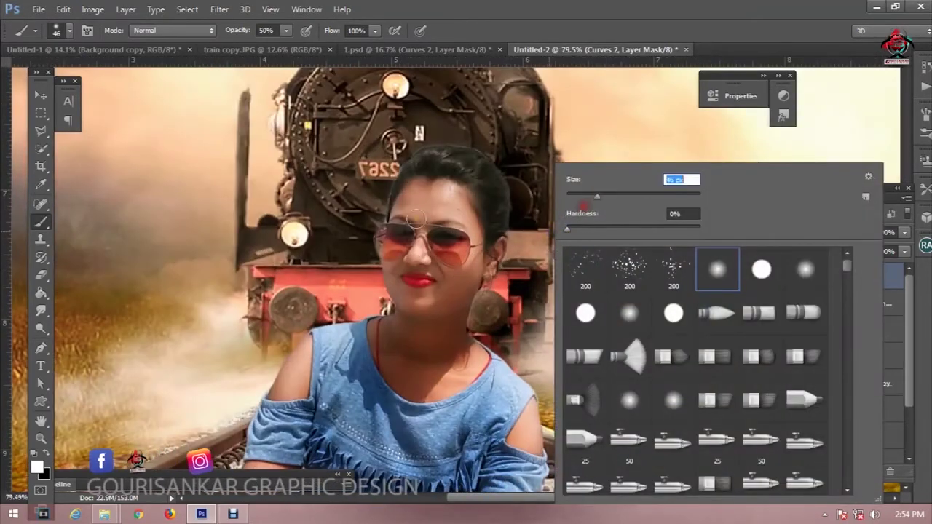
key(Return)
mouse_move(472, 174)
mouse_down()
mouse_move(498, 220)
mouse_move(498, 316)
mouse_move(461, 297)
mouse_move(479, 270)
mouse_move(482, 341)
mouse_up()
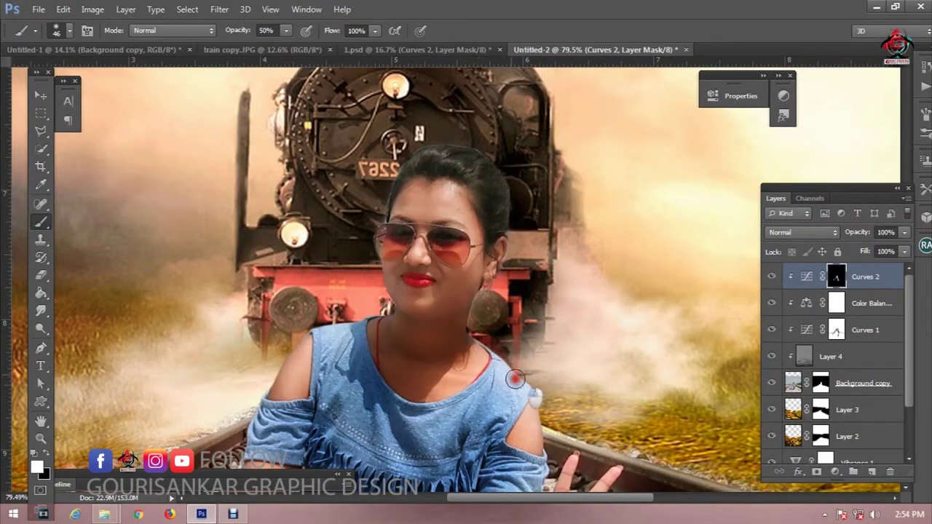
drag(377, 307, 405, 240)
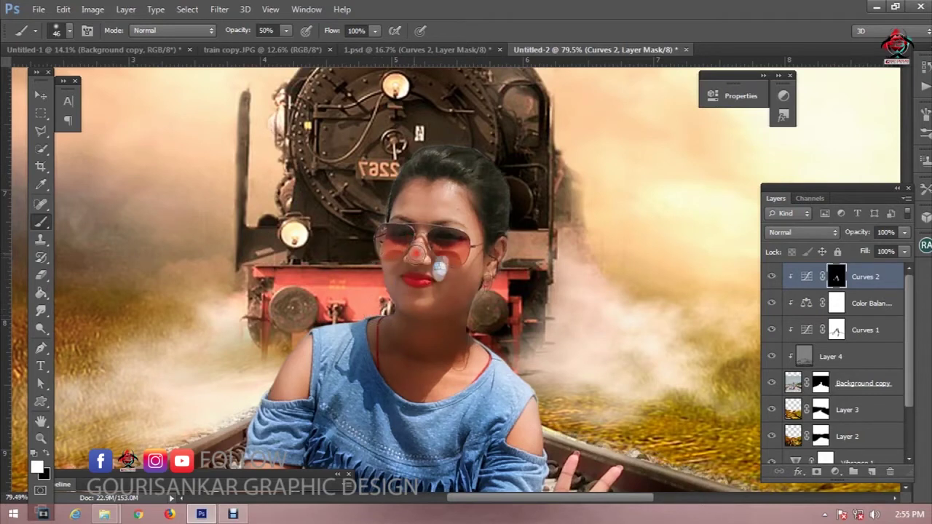
mouse_move(417, 249)
mouse_down()
mouse_move(402, 204)
mouse_move(474, 197)
mouse_move(474, 270)
mouse_move(400, 237)
mouse_move(462, 299)
mouse_move(490, 362)
mouse_up()
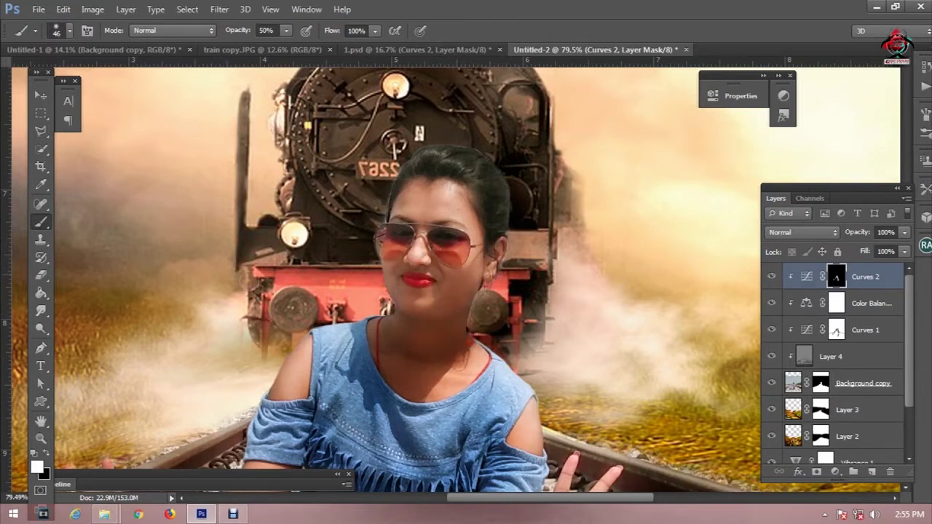
Paint black with a 44 px brush to remove brightening from the sunglasses and hair.
click(47, 450)
scroll(372, 259, up, 2)
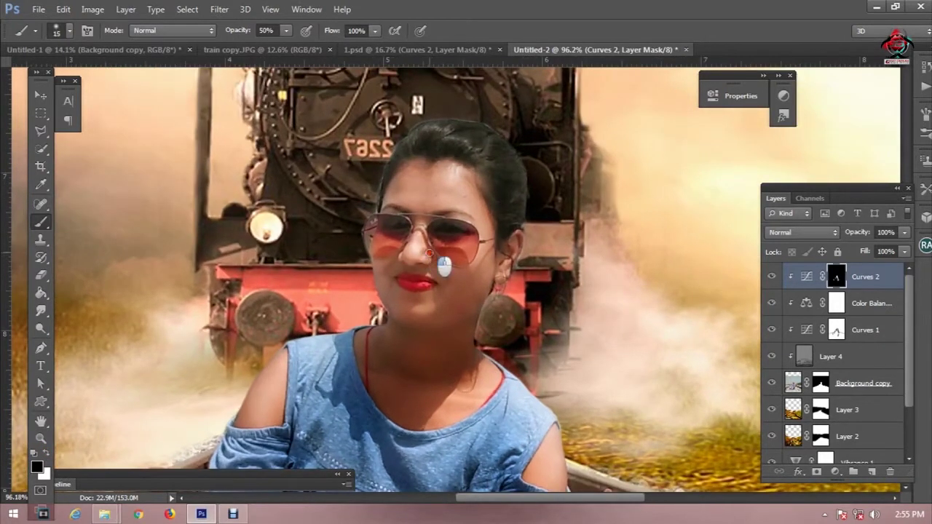
mouse_move(430, 254)
mouse_down()
mouse_move(429, 241)
mouse_move(393, 275)
mouse_move(431, 294)
mouse_move(418, 306)
mouse_up()
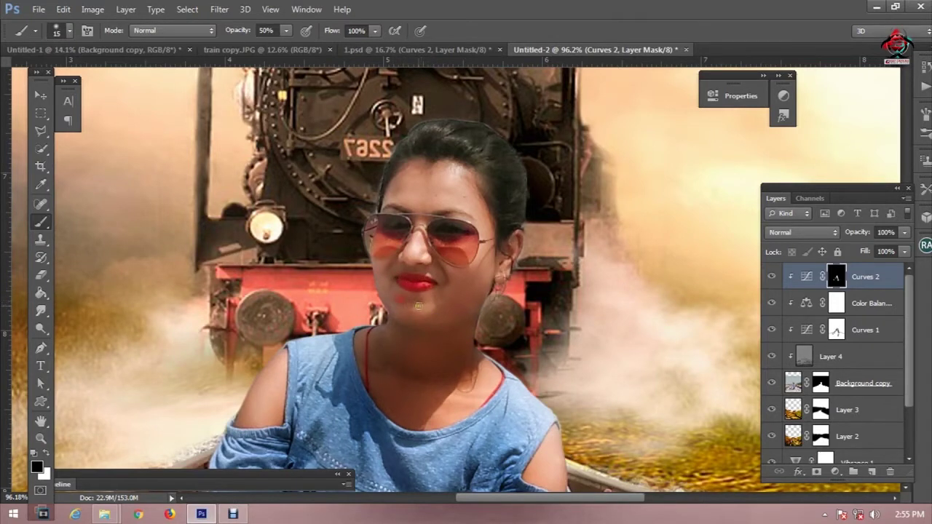
drag(437, 218, 491, 233)
right_click(451, 166)
drag(474, 197, 484, 196)
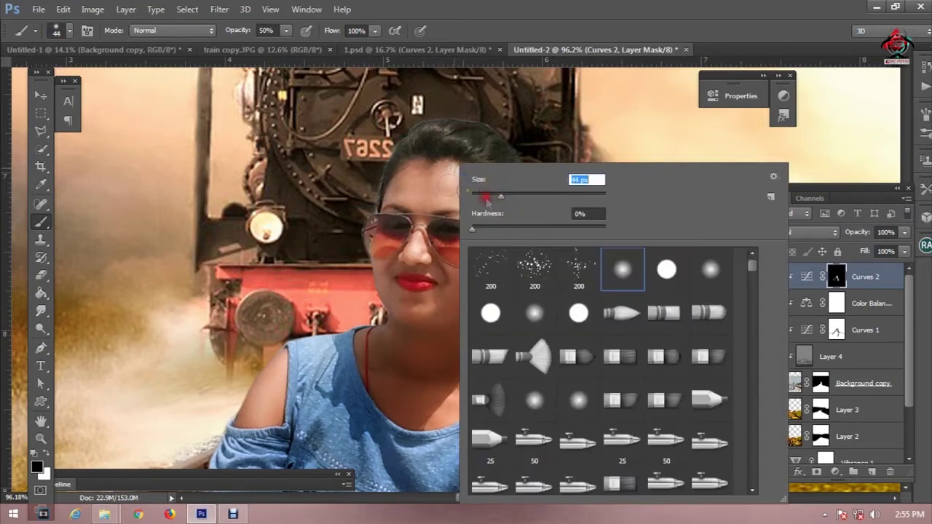
click(411, 169)
drag(491, 196, 503, 255)
Even out the light patch on her right sleeve and zoom in to review the composite.
scroll(489, 308, down, 2)
scroll(484, 305, down, 3)
scroll(489, 365, up, 1)
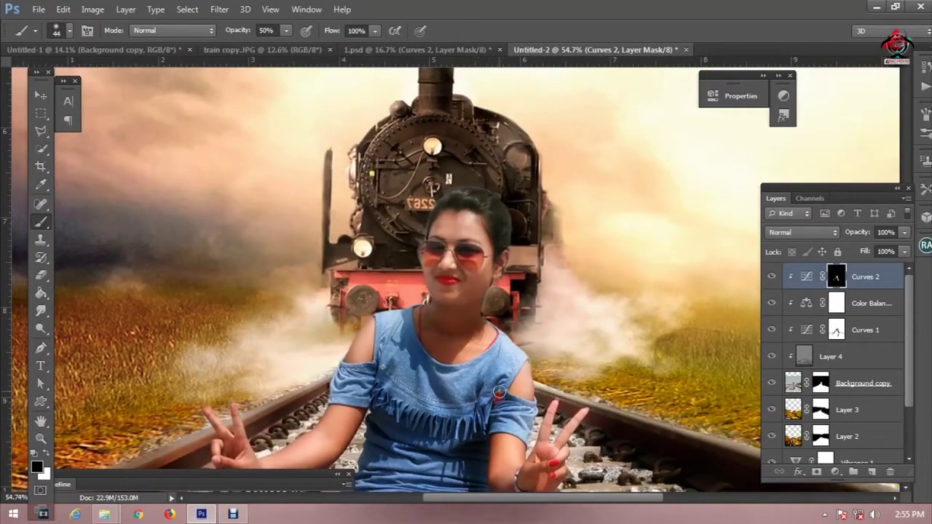
drag(499, 408, 528, 441)
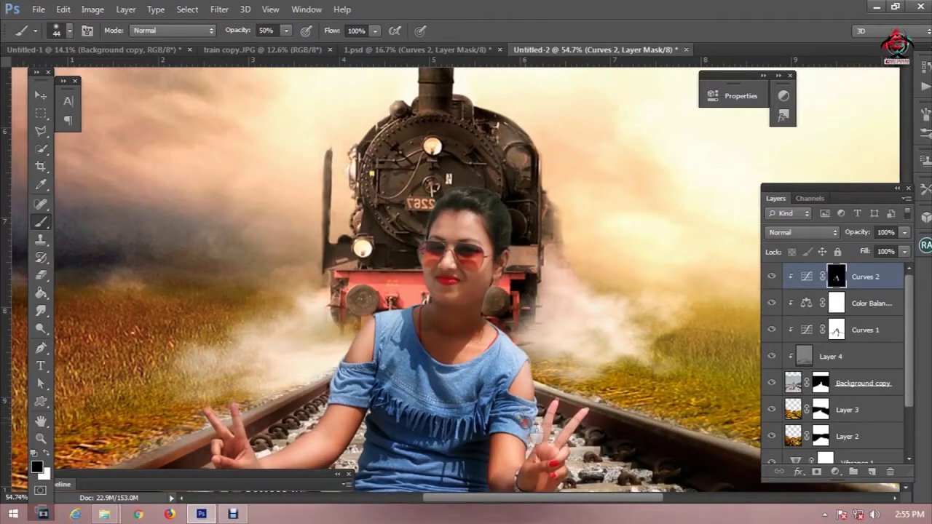
scroll(378, 375, down, 2)
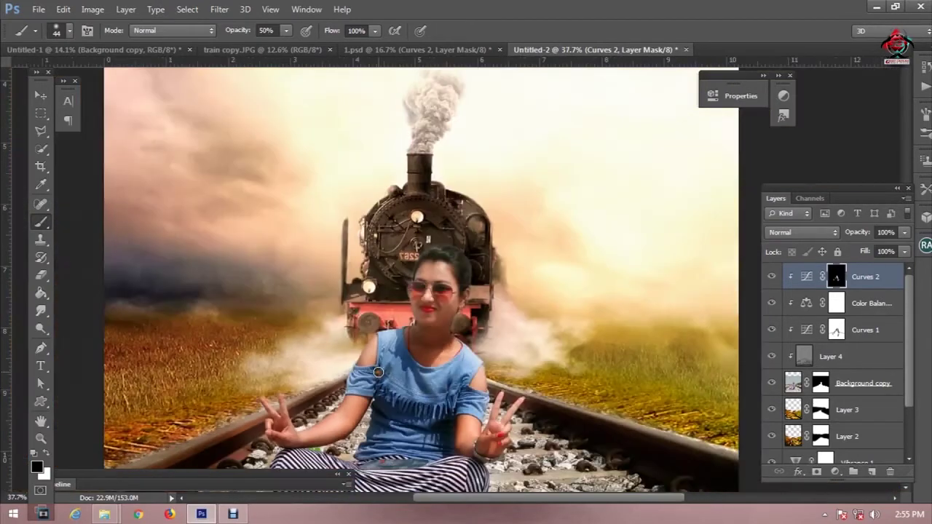
scroll(377, 372, down, 1)
scroll(380, 393, up, 1)
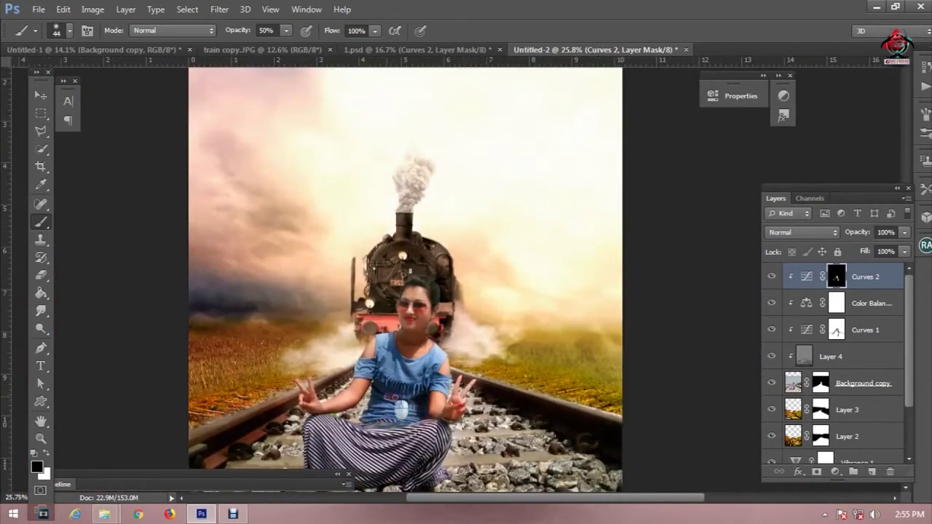
scroll(407, 390, down, 1)
scroll(452, 375, up, 1)
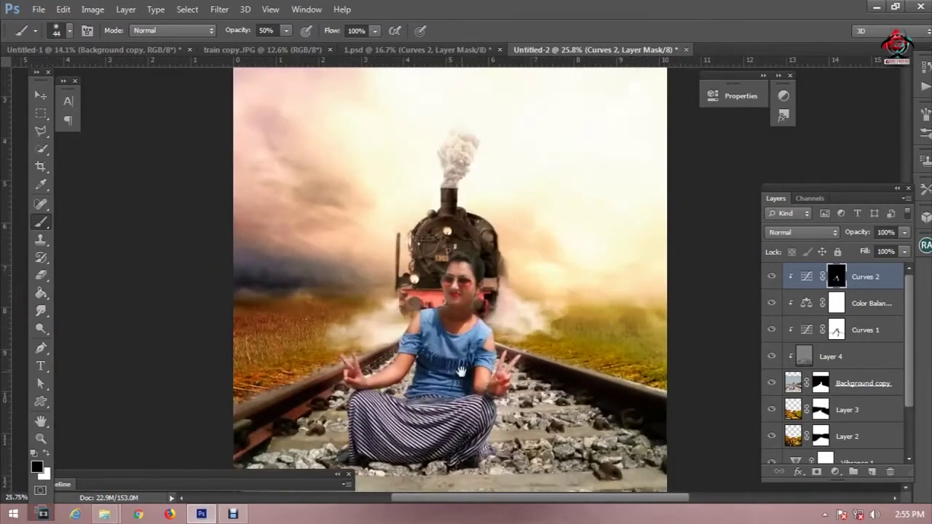
scroll(462, 437, up, 2)
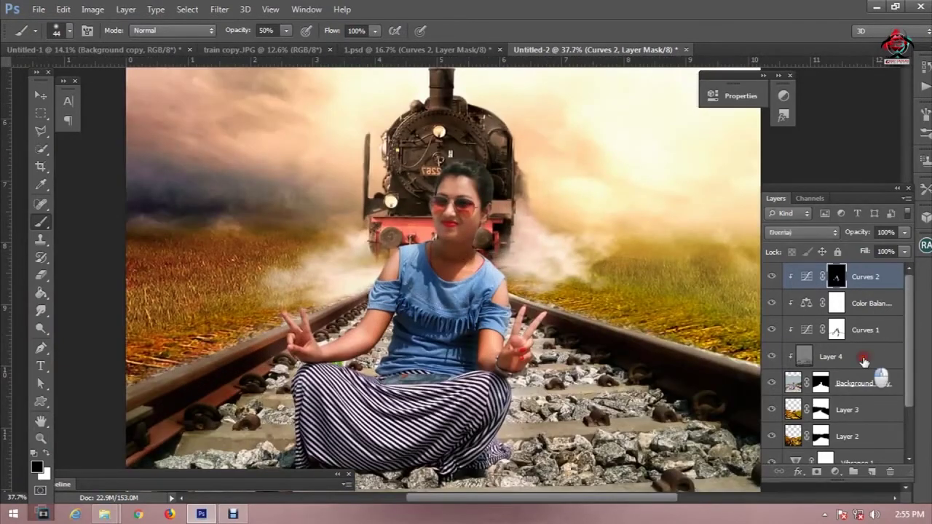
click(877, 382)
double_click(898, 377)
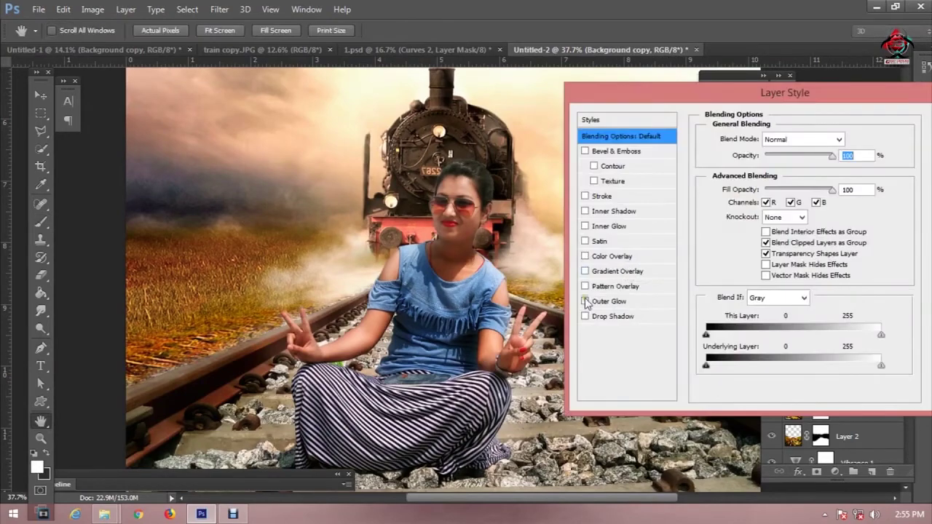
click(600, 212)
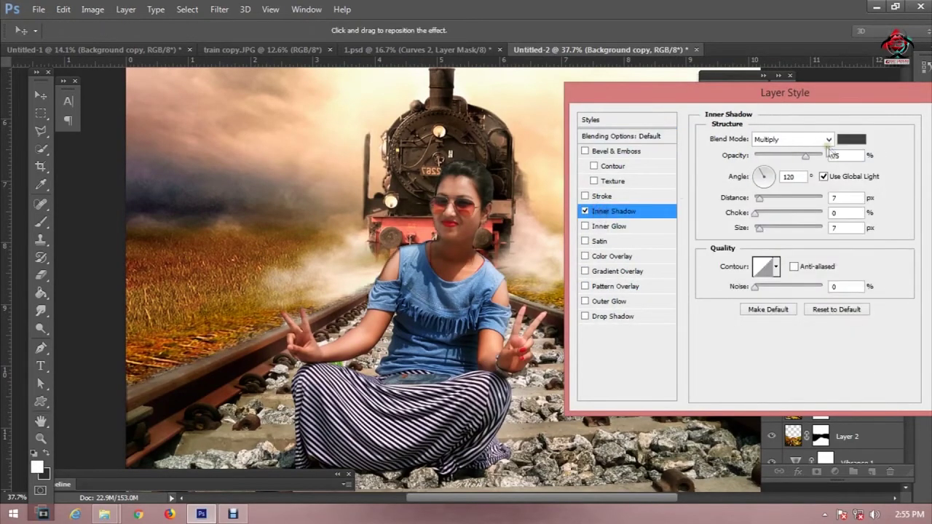
click(851, 139)
mouse_move(430, 94)
mouse_down()
mouse_move(631, 227)
mouse_move(558, 180)
mouse_up()
click(706, 216)
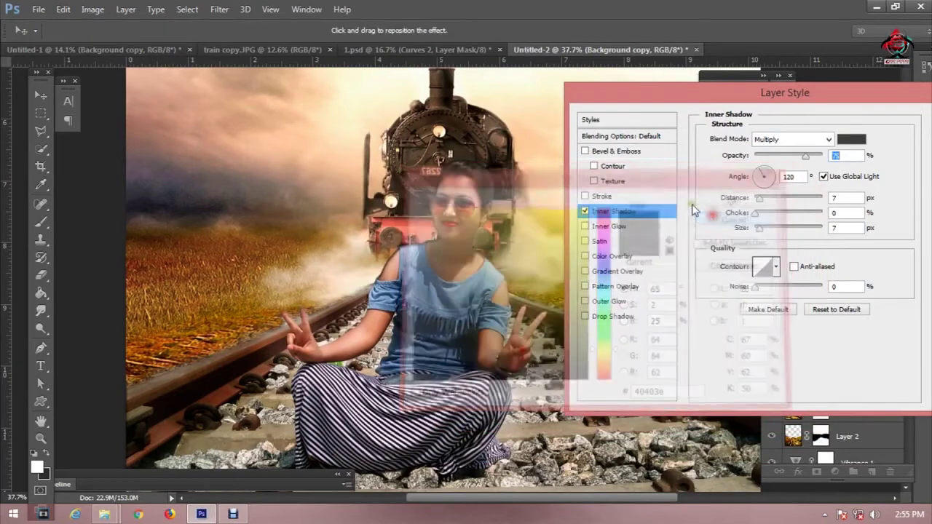
drag(823, 102, 746, 102)
click(883, 138)
key(ctrl+0)
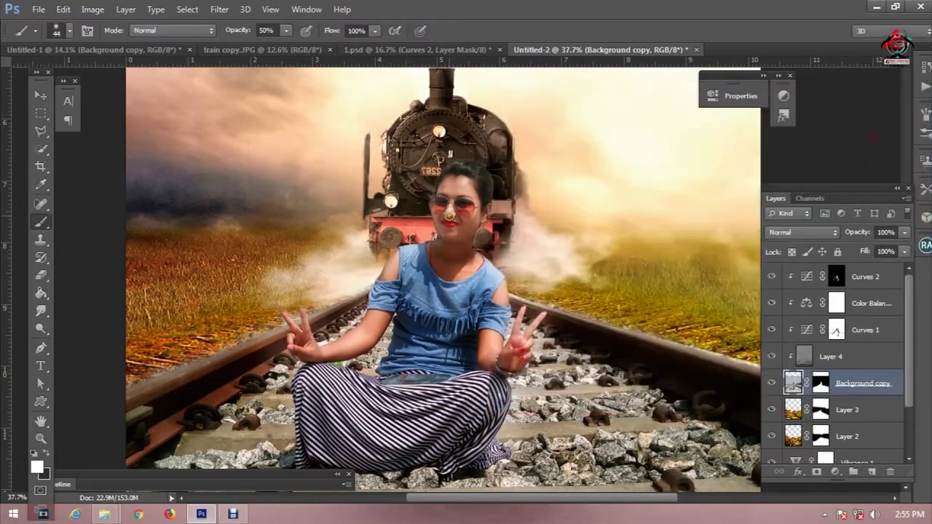
scroll(416, 242, down, 1)
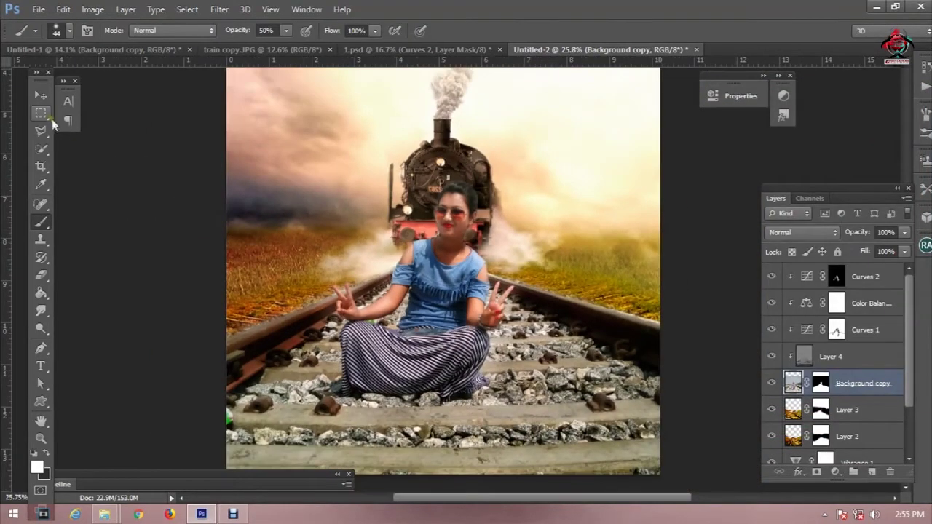
click(42, 114)
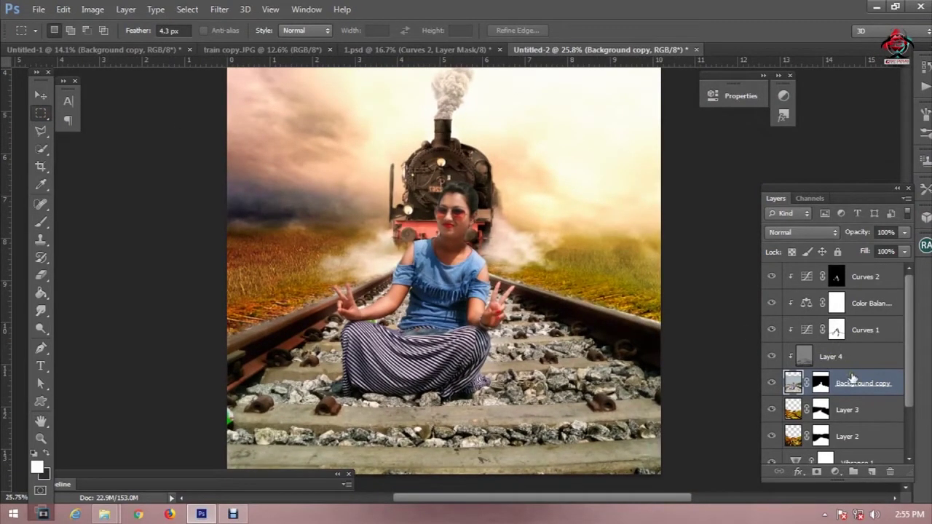
click(879, 277)
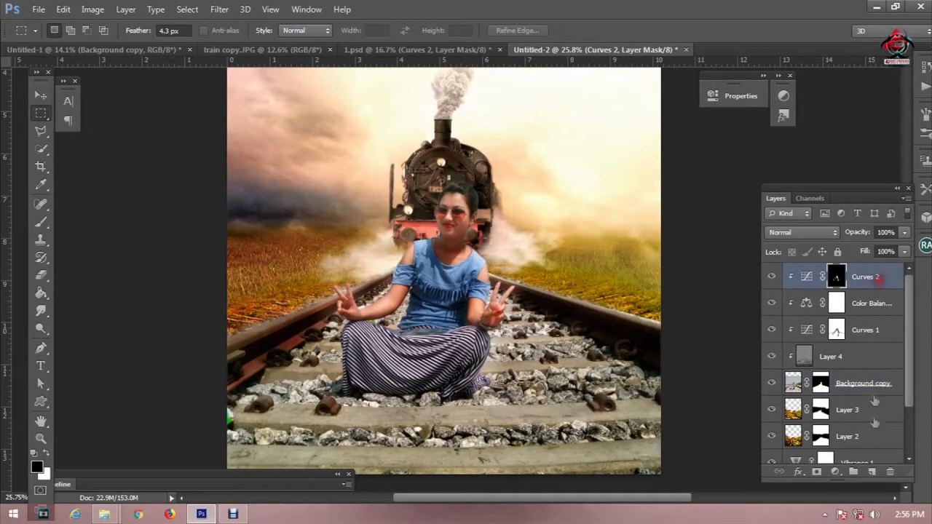
Add a Photo Filter adjustment layer using the Cyan filter at 22% density.
click(835, 471)
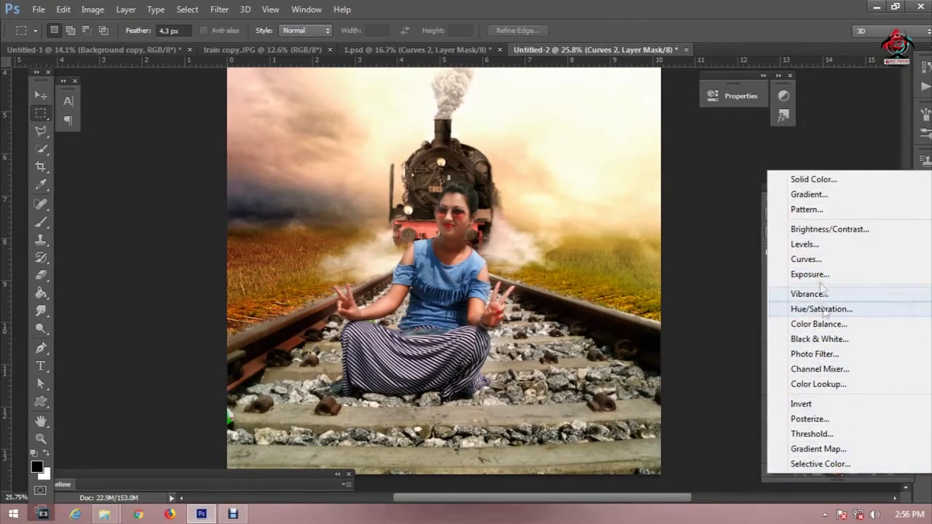
click(832, 355)
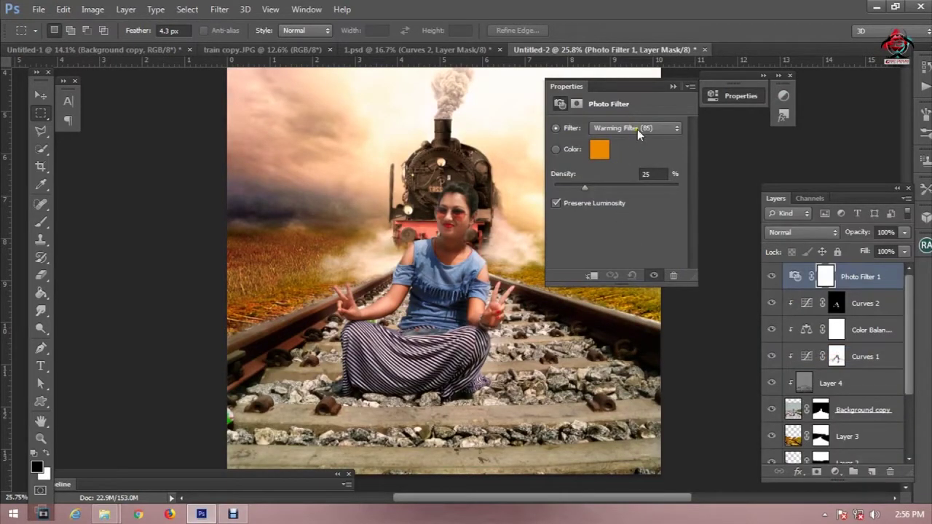
click(637, 129)
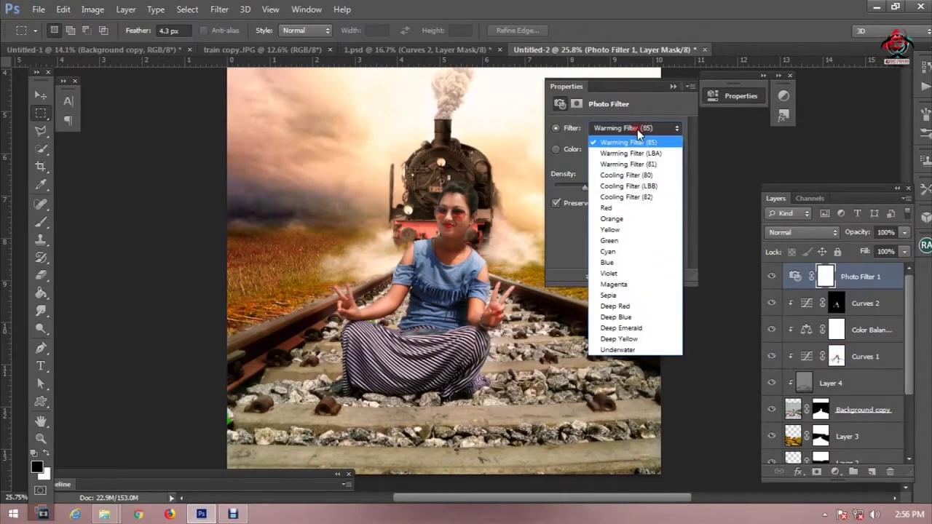
click(627, 251)
drag(585, 186, 588, 188)
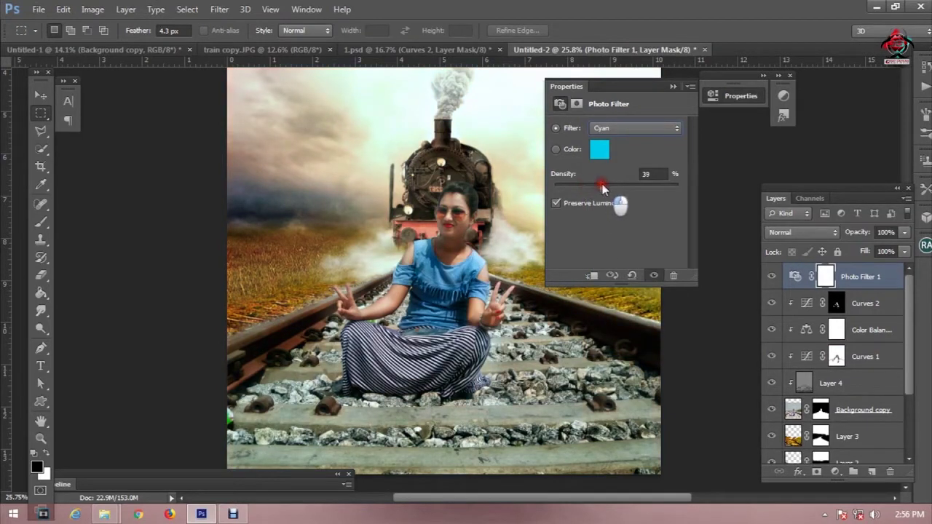
drag(583, 189, 581, 187)
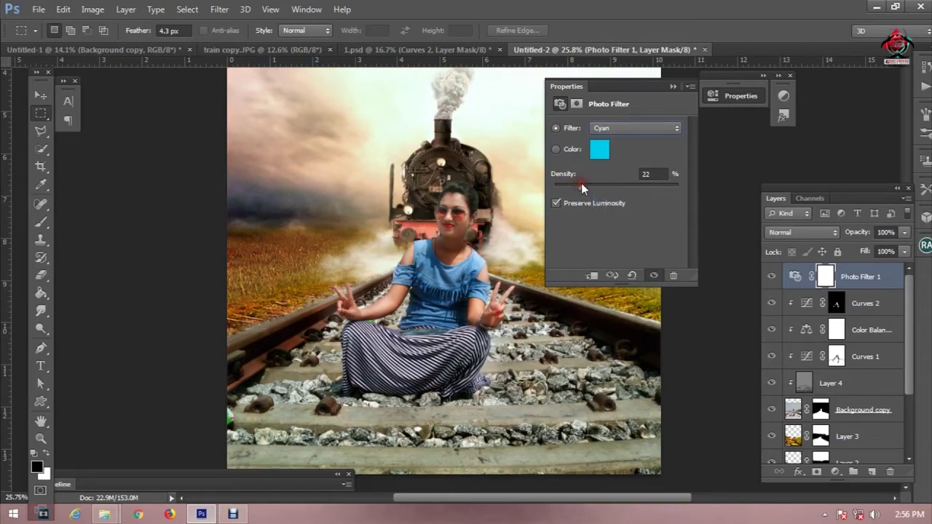
click(671, 87)
Clip Photo Filter 1 to the woman's layers, toggling it to compare.
scroll(474, 318, up, 3)
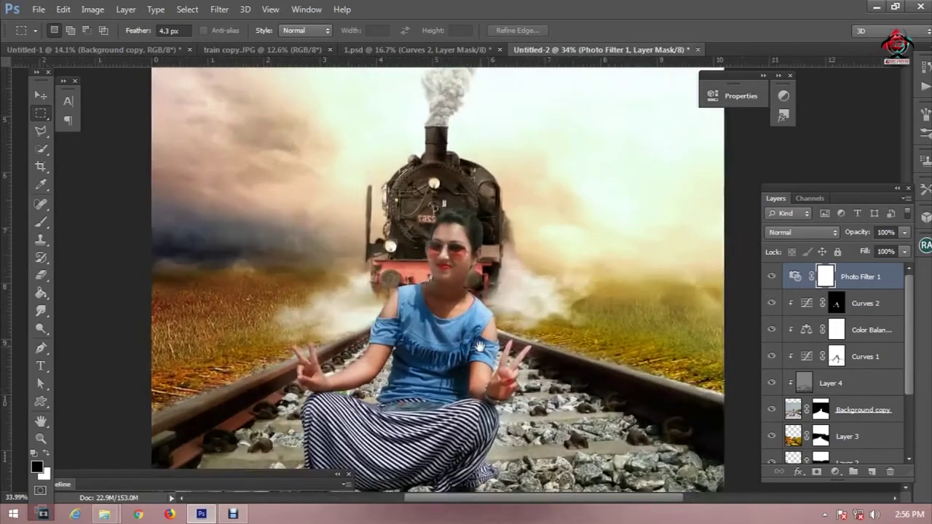
drag(480, 347, 490, 311)
click(771, 277)
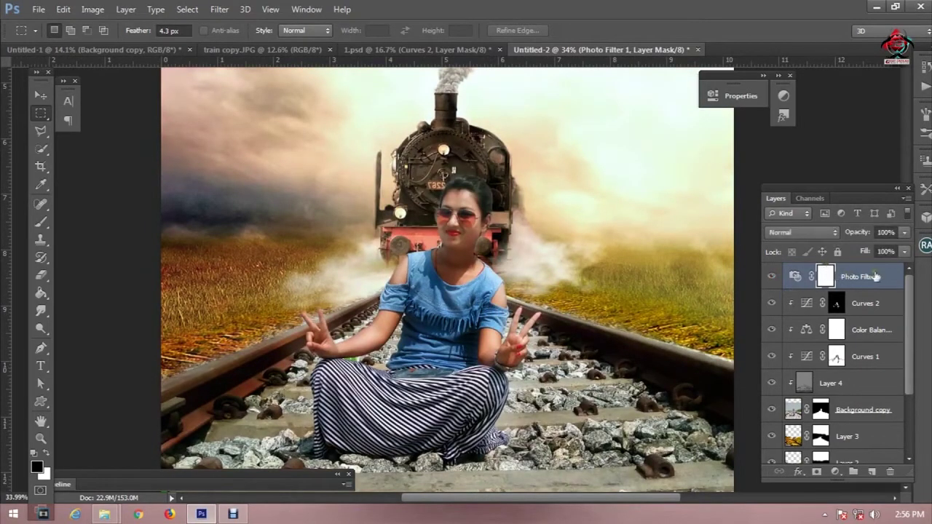
right_click(876, 277)
click(643, 221)
click(771, 276)
Lower Photo Filter 1's opacity to 80% and zoom to review the result.
drag(850, 237, 836, 233)
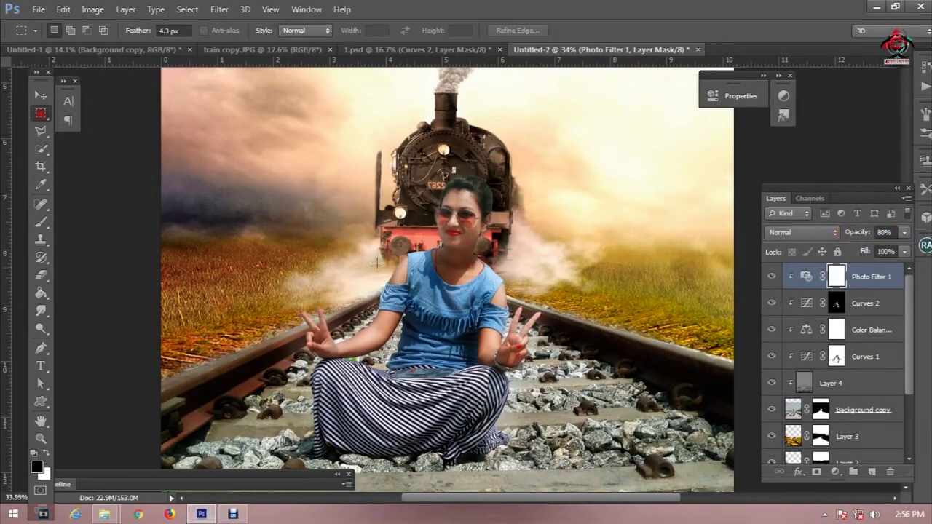
scroll(378, 262, down, 2)
scroll(394, 269, down, 2)
scroll(412, 280, down, 2)
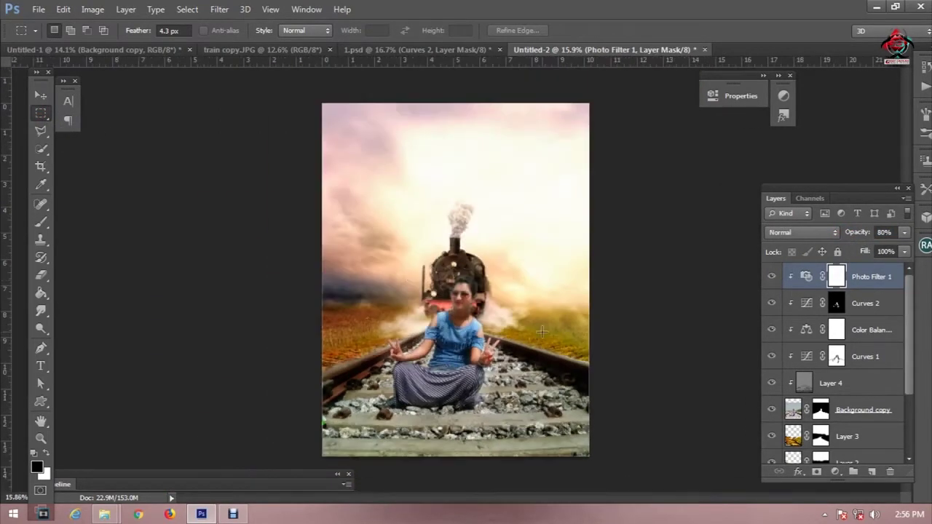
scroll(500, 336, up, 2)
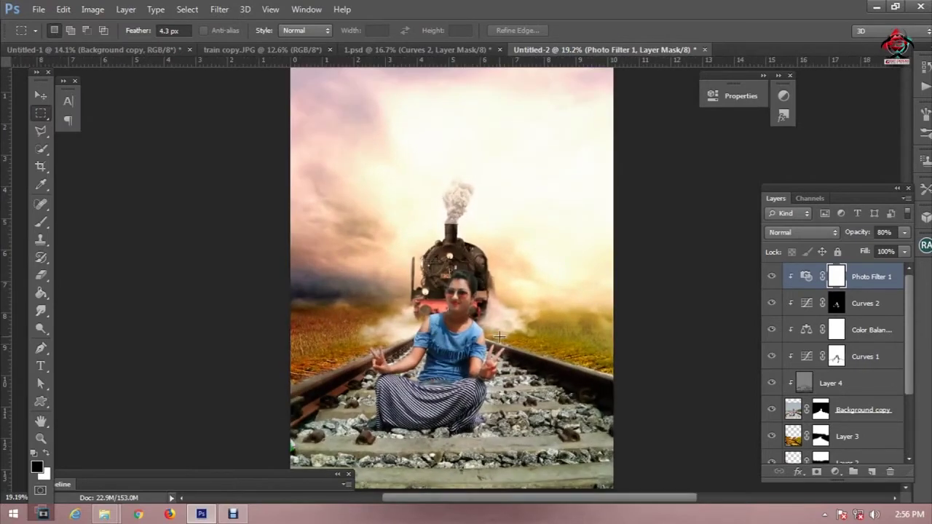
scroll(455, 323, up, 2)
scroll(456, 325, up, 1)
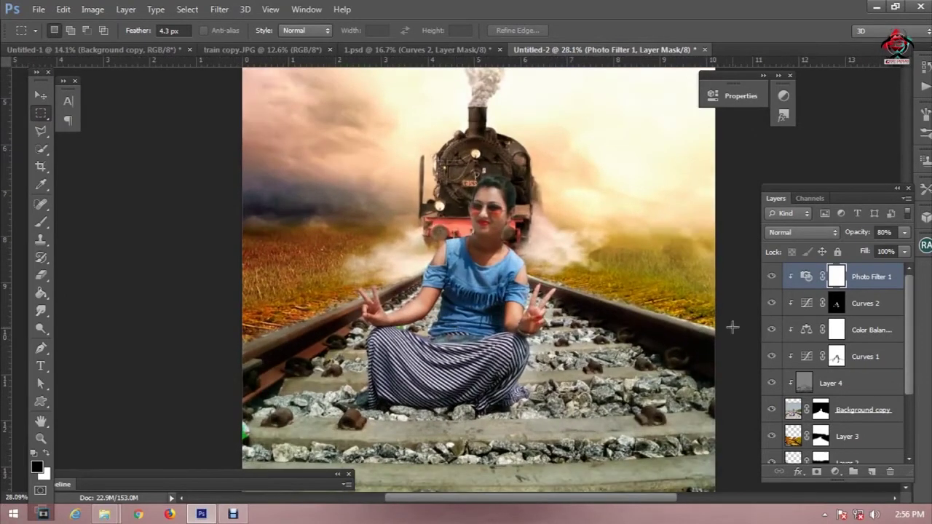
scroll(571, 343, down, 1)
scroll(597, 332, down, 1)
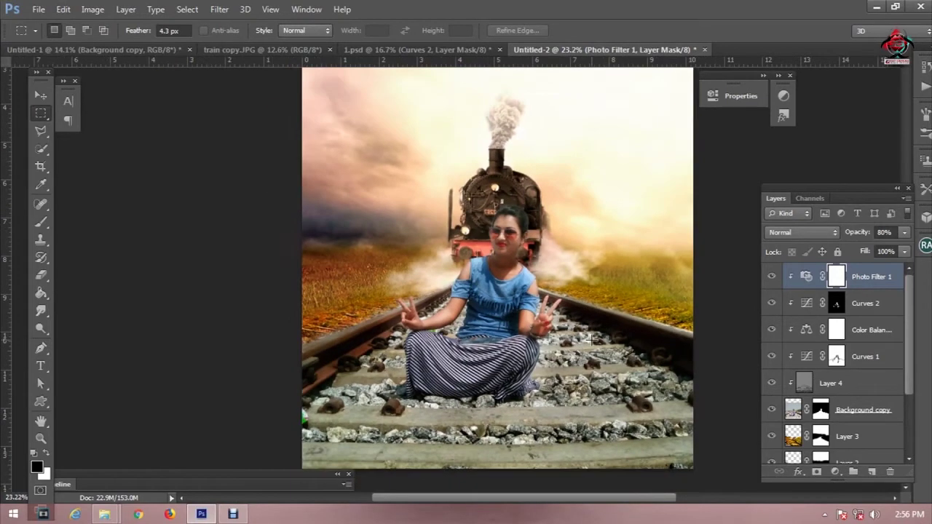
scroll(865, 352, down, 2)
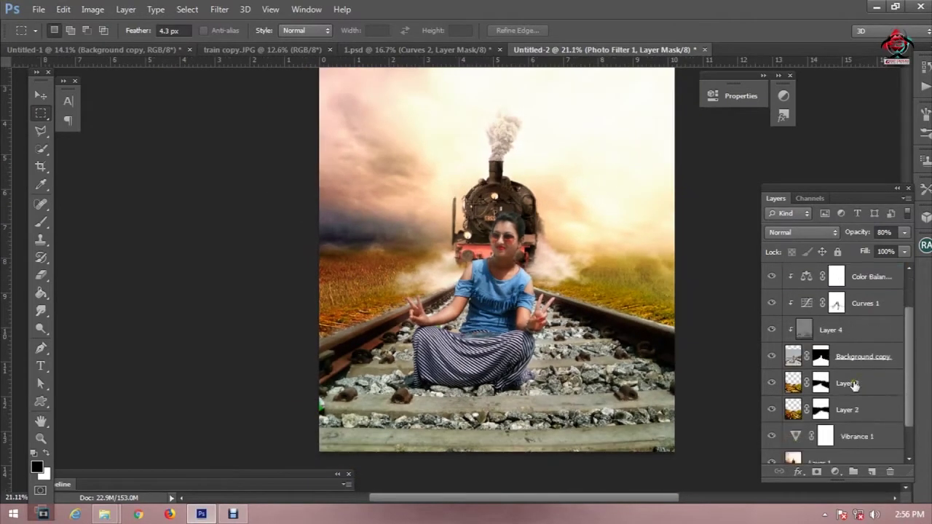
scroll(858, 375, down, 2)
click(861, 345)
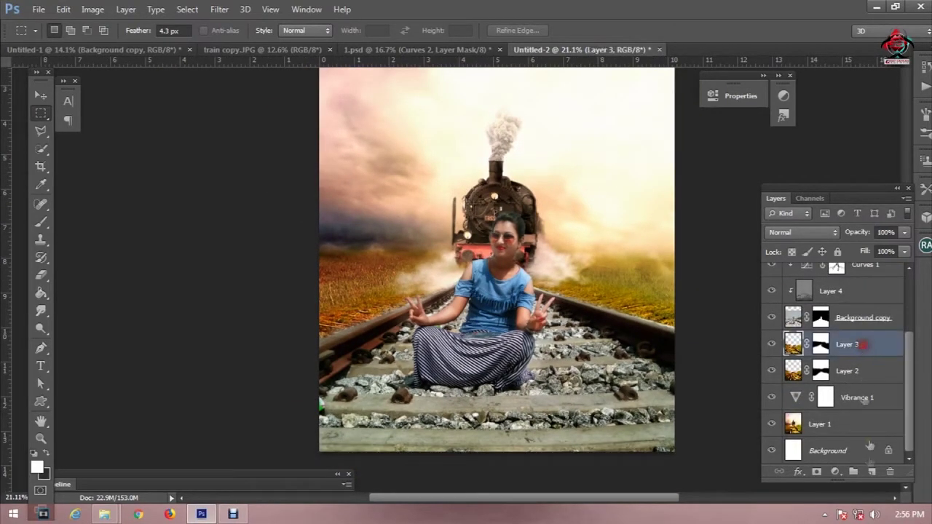
Add a new Layer 5 and set up a 1289 px, low-opacity brush in grey 7c7c7c.
click(869, 472)
click(41, 222)
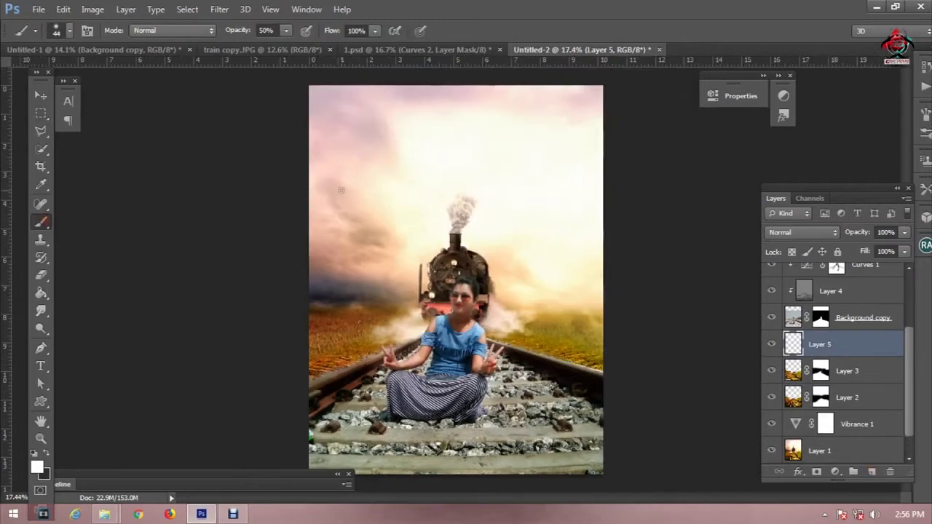
scroll(262, 168, down, 1)
right_click(445, 175)
drag(602, 195, 608, 196)
drag(241, 31, 211, 32)
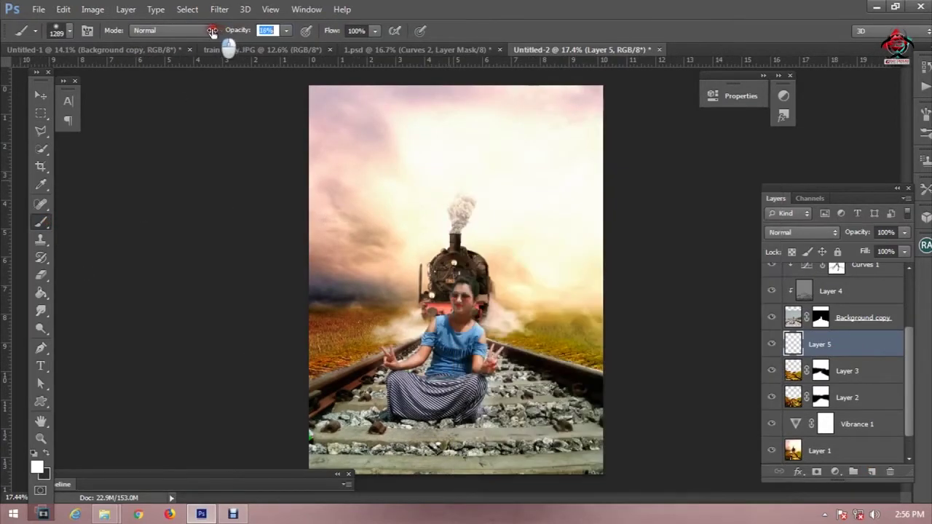
click(37, 467)
drag(503, 301, 412, 296)
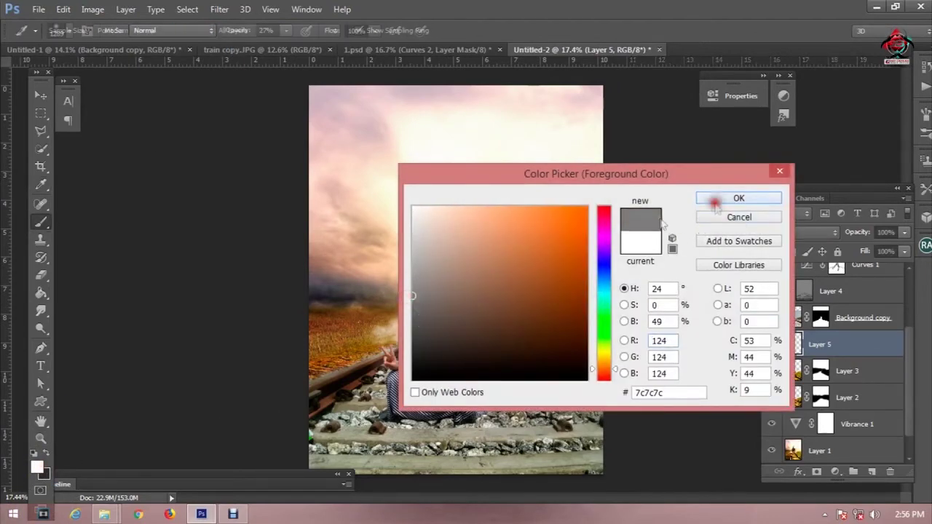
click(719, 205)
Paint soft grey haze over the sky and set Layer 5 to 85% opacity.
mouse_move(354, 183)
mouse_down()
mouse_move(431, 141)
mouse_move(597, 326)
mouse_move(281, 328)
mouse_move(313, 313)
mouse_move(375, 197)
mouse_move(452, 131)
mouse_move(561, 135)
mouse_move(558, 291)
mouse_move(427, 267)
mouse_up()
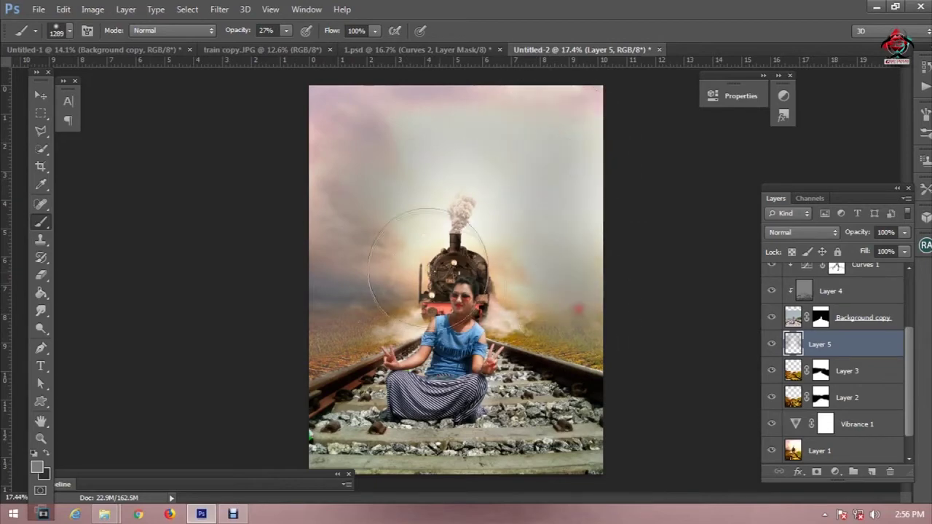
scroll(430, 266, up, 2)
scroll(437, 263, down, 1)
scroll(444, 264, up, 1)
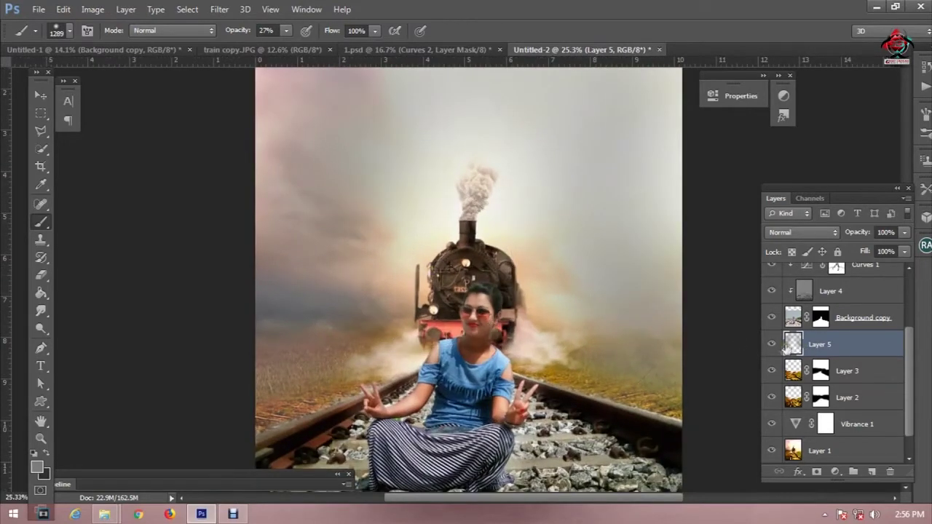
click(772, 344)
click(771, 343)
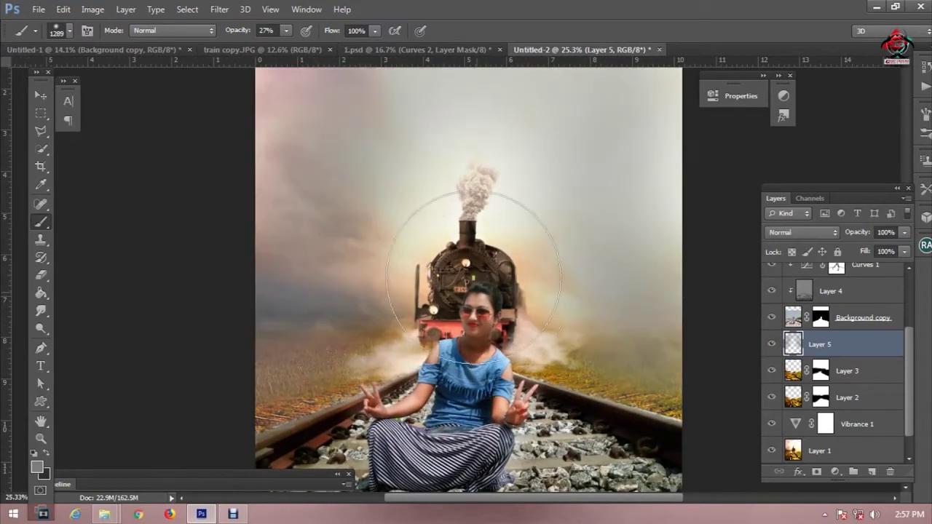
scroll(473, 278, down, 1)
scroll(473, 277, down, 1)
key(bracketleft)
key(bracketleft)
key(bracketleft)
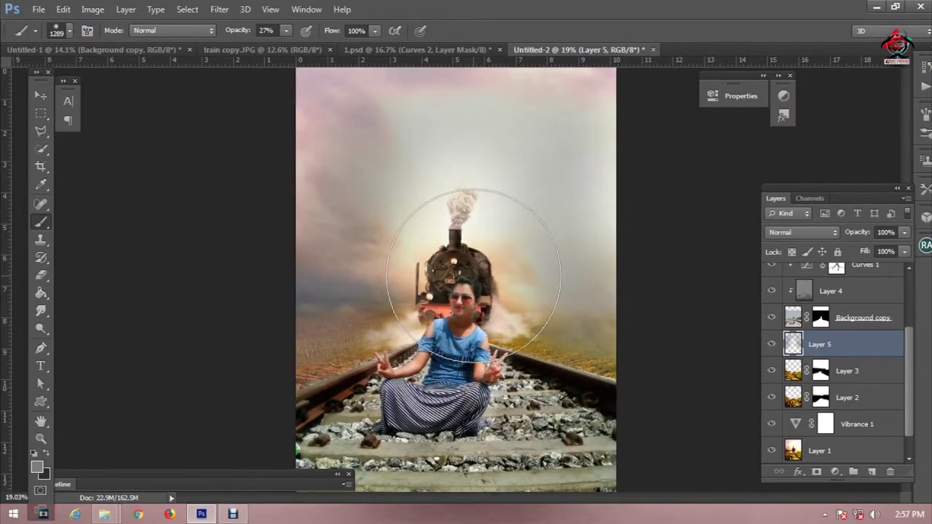
scroll(464, 344, down, 1)
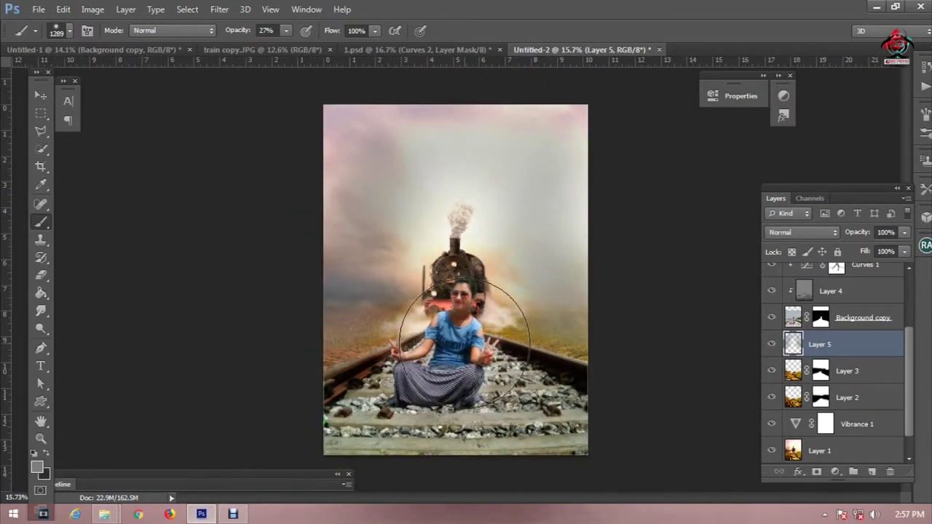
drag(849, 232, 839, 232)
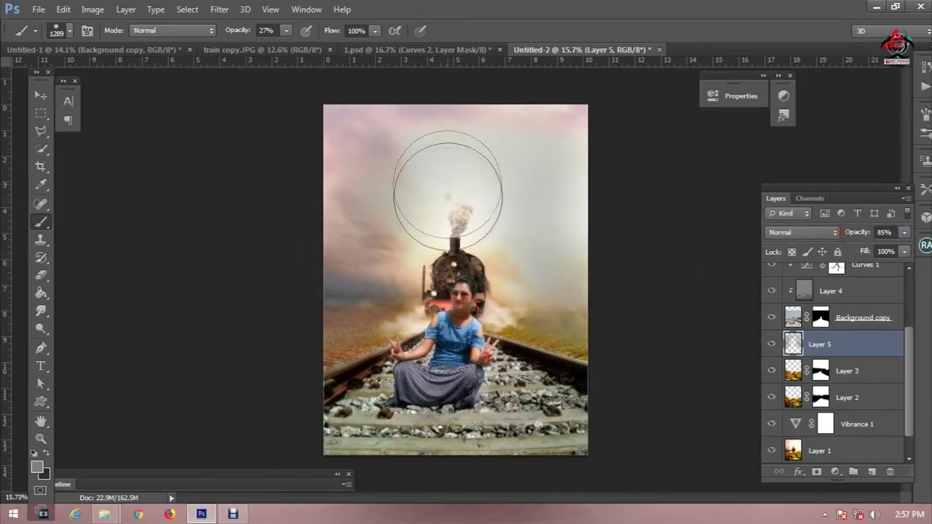
mouse_move(104, 515)
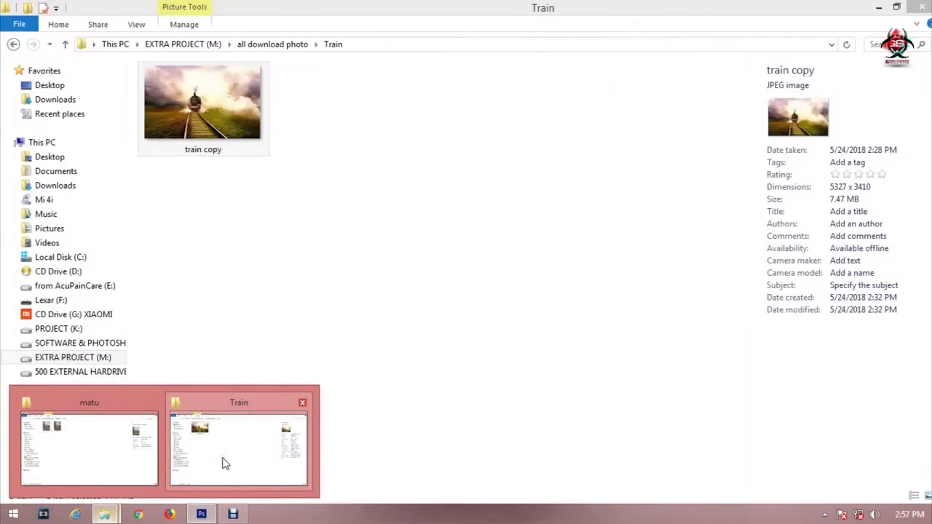
From Explorer's SKY folder, open stock_stormy_clouds in Adobe Photoshop CS6.
click(223, 459)
click(12, 45)
click(246, 146)
click(477, 324)
double_click(481, 324)
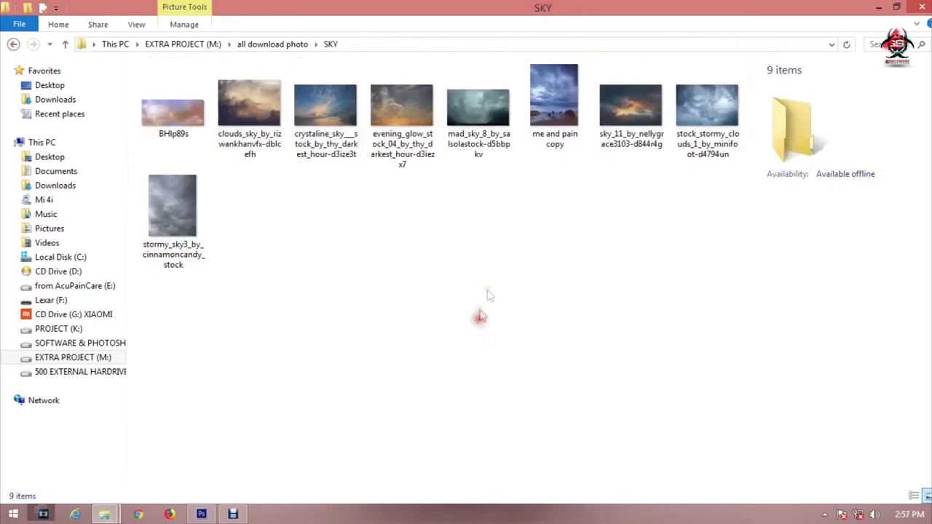
click(684, 130)
right_click(697, 114)
mouse_move(650, 292)
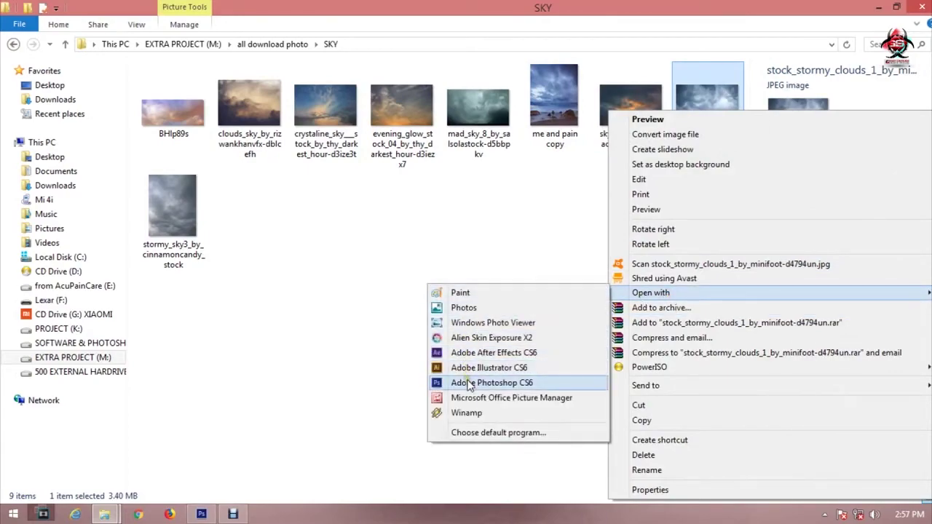
click(468, 383)
Copy the whole clouds image and paste it into the Untitled-2 train composition as Layer 6.
key(ctrl+a)
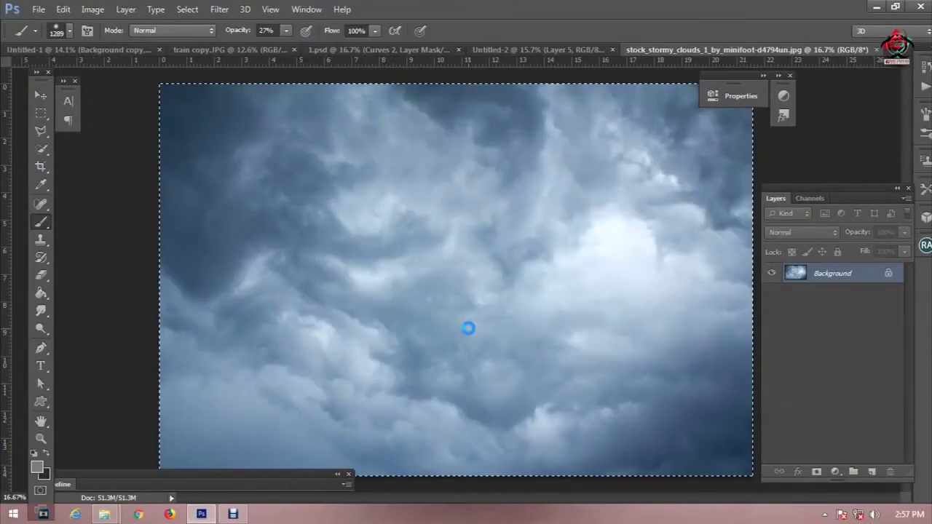
click(513, 50)
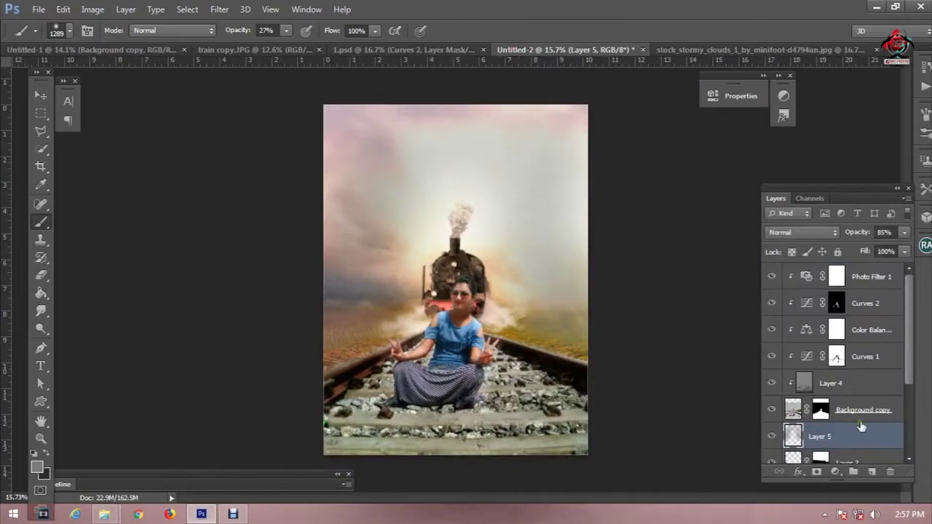
scroll(861, 418, down, 2)
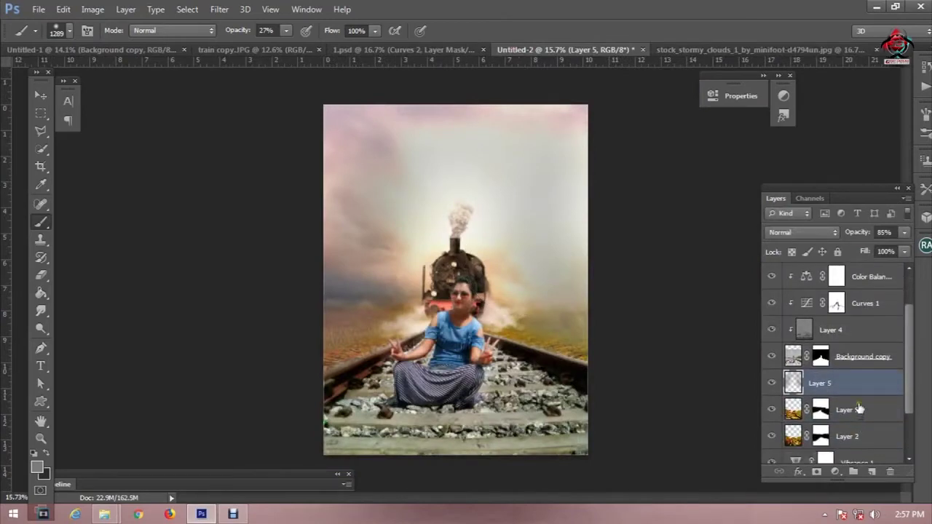
key(ctrl+v)
click(41, 95)
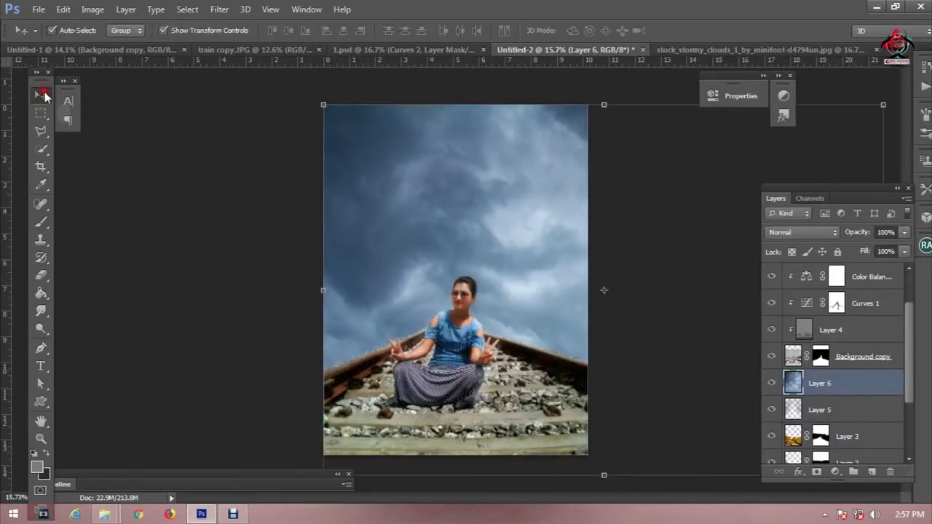
Scale the clouds layer to about 78.6% and position it over the sky.
key(ctrl+0)
key(ctrl+minus)
drag(809, 134, 760, 136)
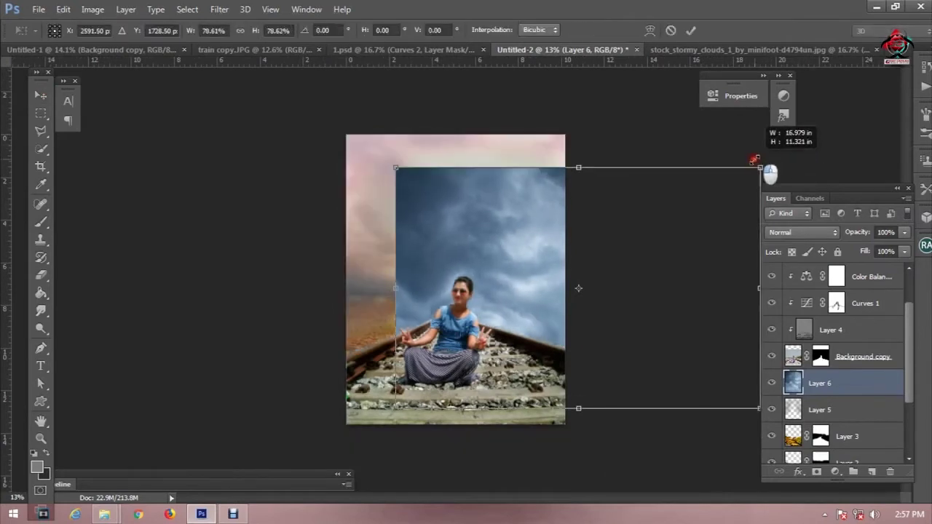
drag(714, 197, 593, 191)
double_click(540, 187)
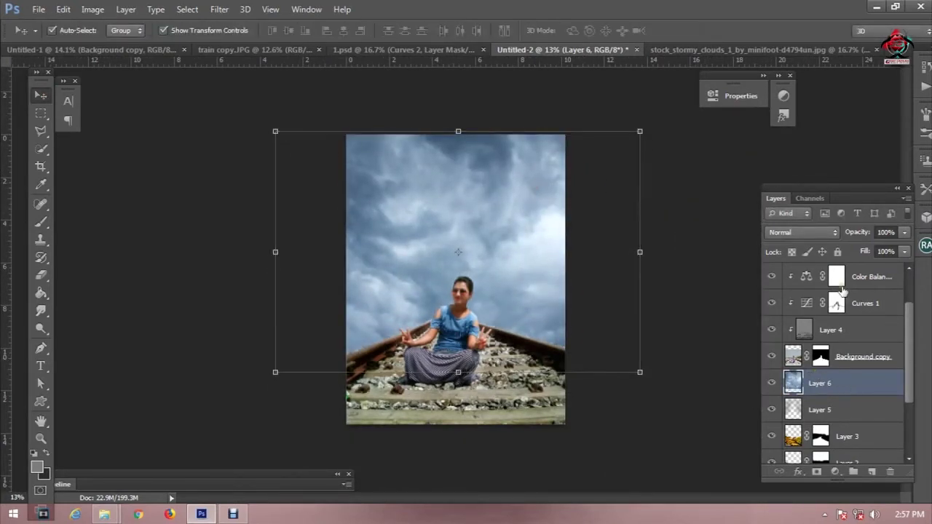
Move Layer 6 beneath Layer 1 and add a layer mask to Layer 1.
drag(851, 389, 853, 491)
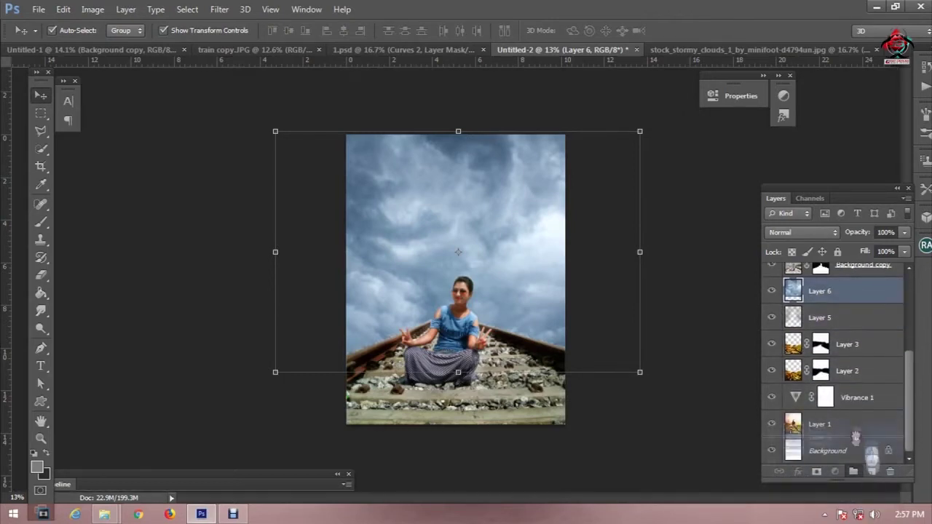
drag(853, 491, 859, 433)
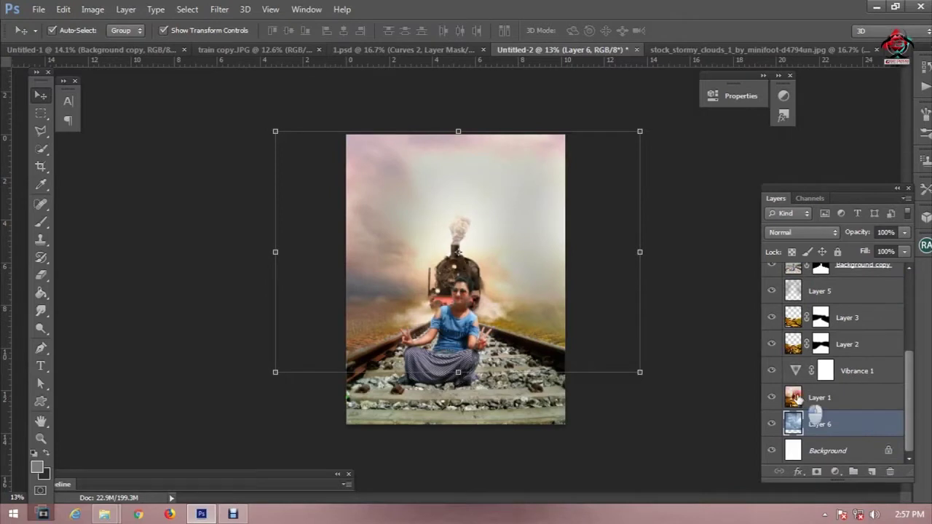
click(798, 398)
click(816, 472)
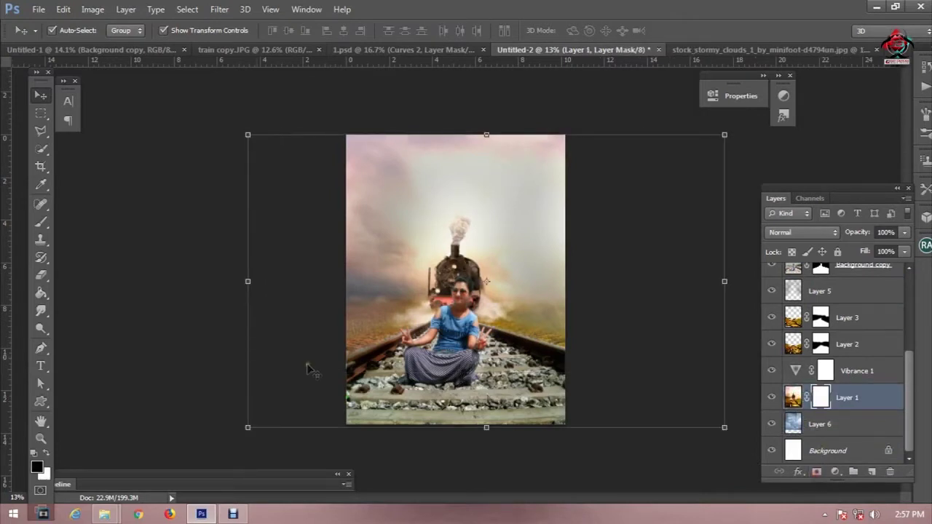
Paint black on Layer 1's mask to reveal clouds across the sky and around the smoke.
click(41, 222)
mouse_move(386, 183)
mouse_down()
mouse_move(420, 158)
mouse_move(500, 158)
mouse_move(546, 185)
mouse_move(554, 275)
mouse_up()
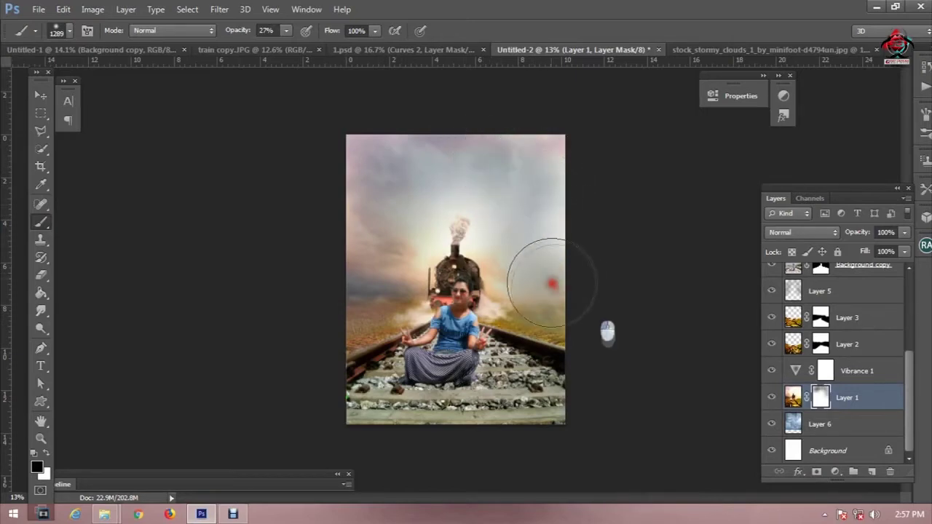
mouse_move(386, 284)
mouse_down()
mouse_move(364, 229)
mouse_move(385, 202)
mouse_move(358, 193)
mouse_move(427, 172)
mouse_up()
scroll(452, 235, up, 1)
right_click(515, 202)
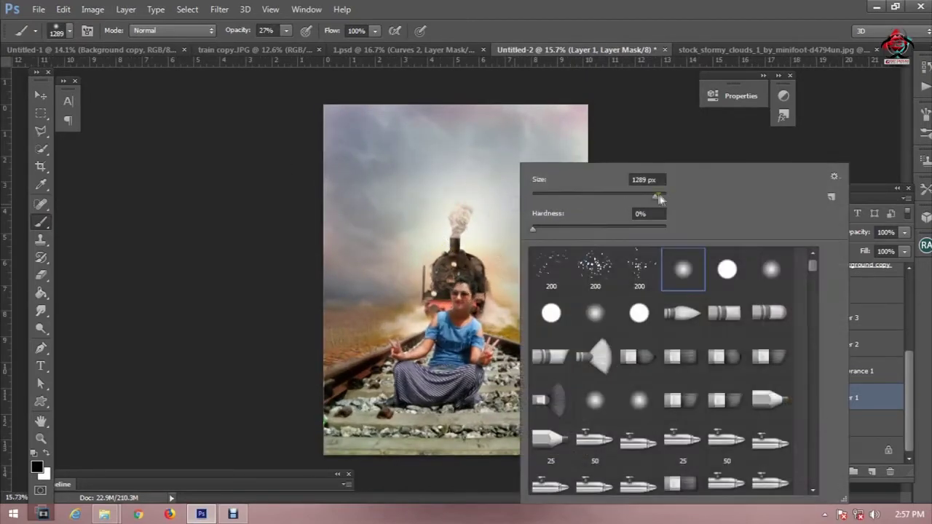
click(665, 145)
scroll(512, 229, up, 1)
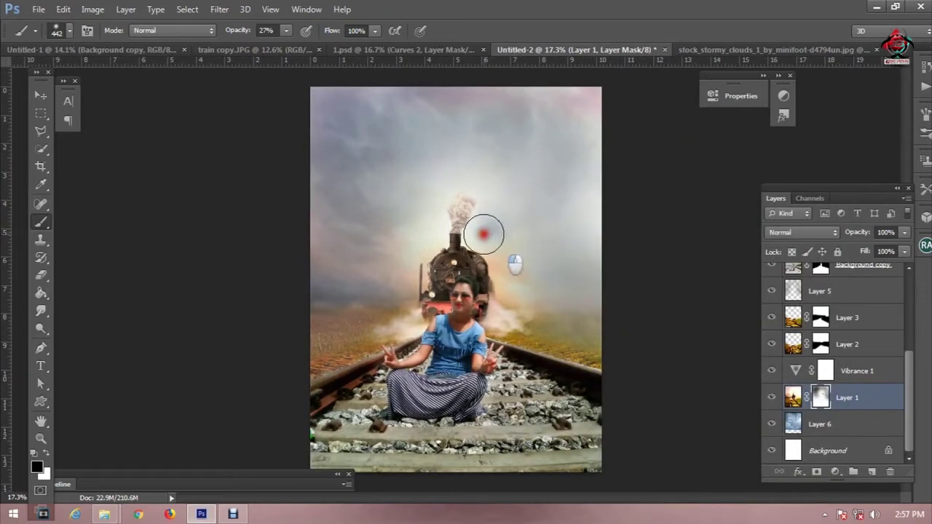
mouse_move(512, 252)
mouse_down()
mouse_move(427, 228)
mouse_move(457, 182)
mouse_move(506, 195)
mouse_move(493, 218)
mouse_up()
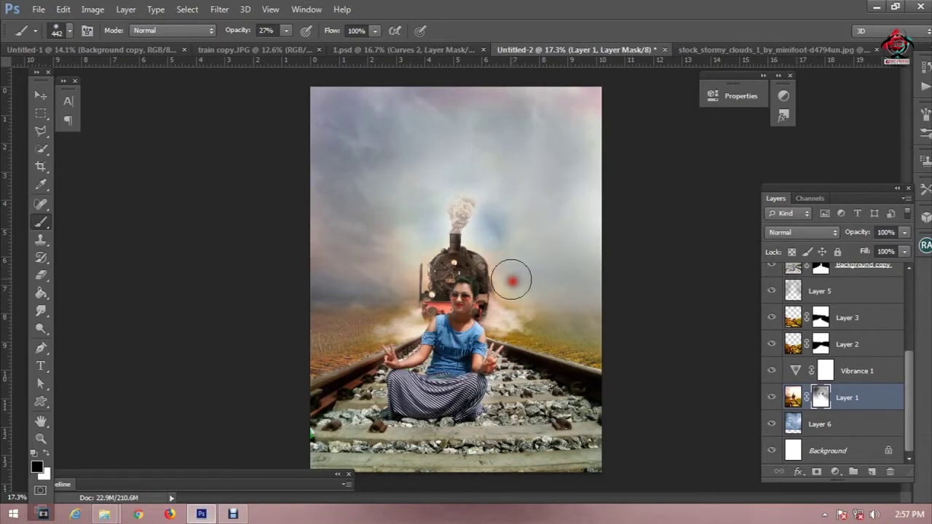
drag(517, 292, 568, 294)
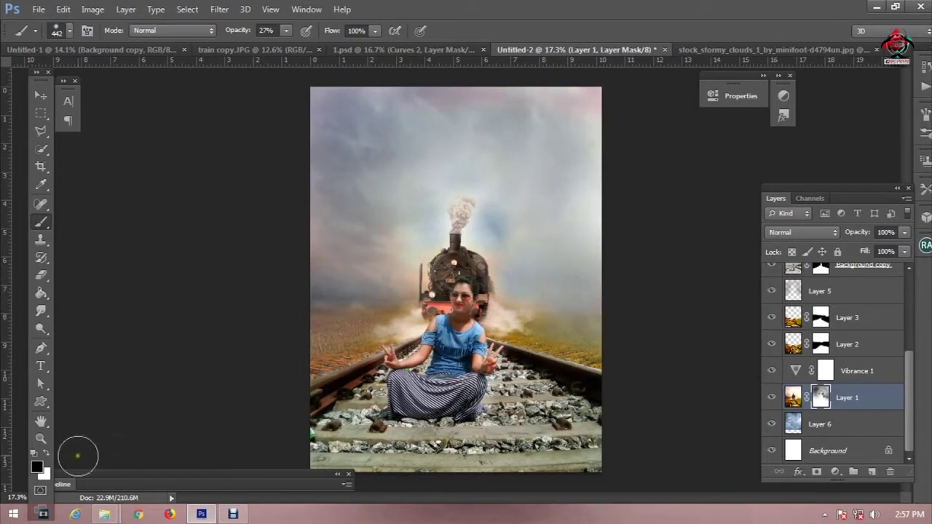
With an 825 px white brush, restore the hazy sky above the train.
click(48, 453)
right_click(440, 164)
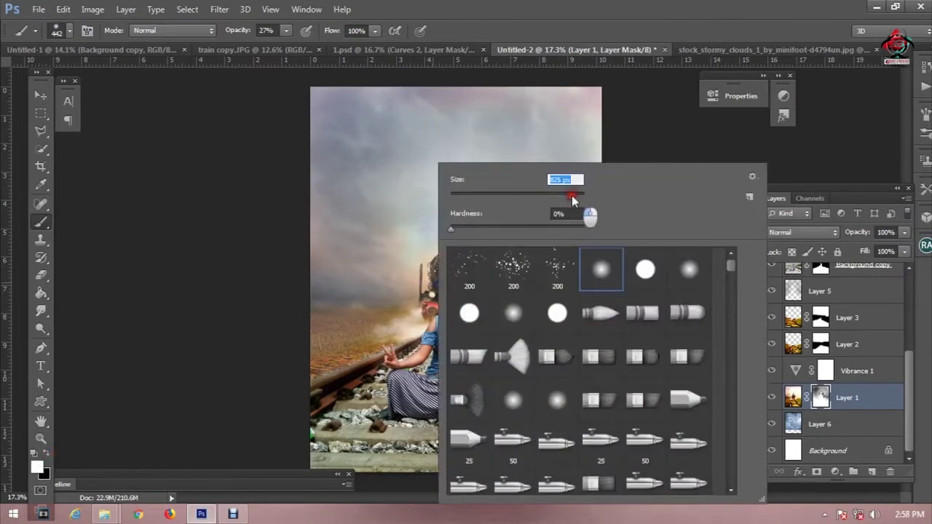
drag(241, 31, 239, 30)
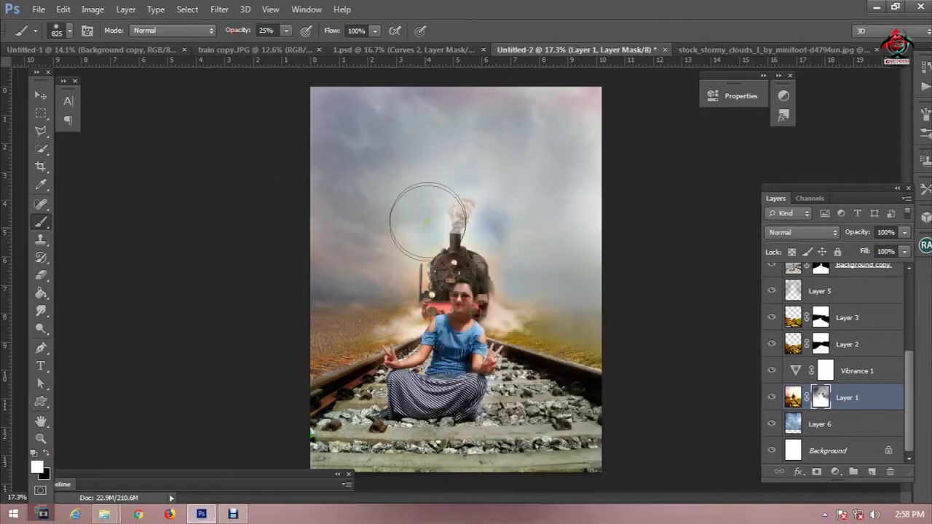
mouse_move(374, 236)
mouse_down()
mouse_move(492, 201)
mouse_move(544, 299)
mouse_move(555, 283)
mouse_move(397, 217)
mouse_move(368, 252)
mouse_move(372, 267)
mouse_move(396, 240)
mouse_up()
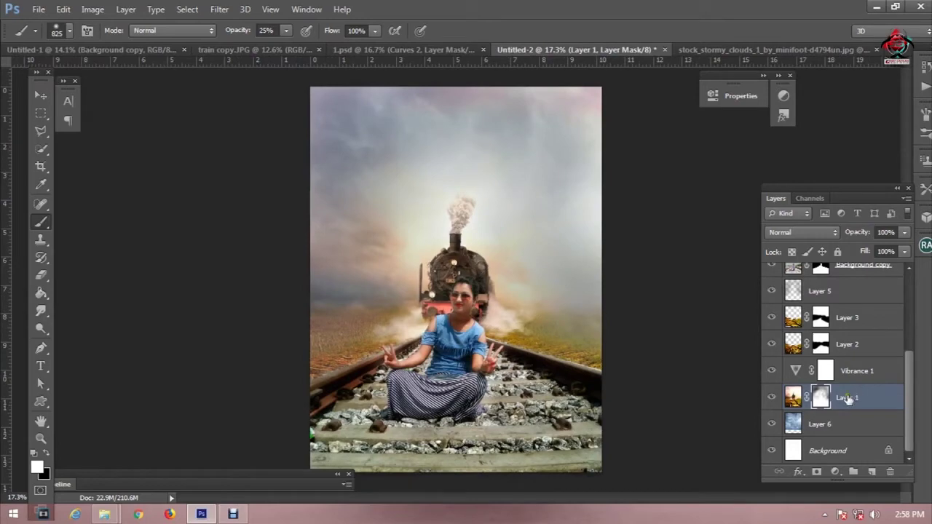
click(838, 471)
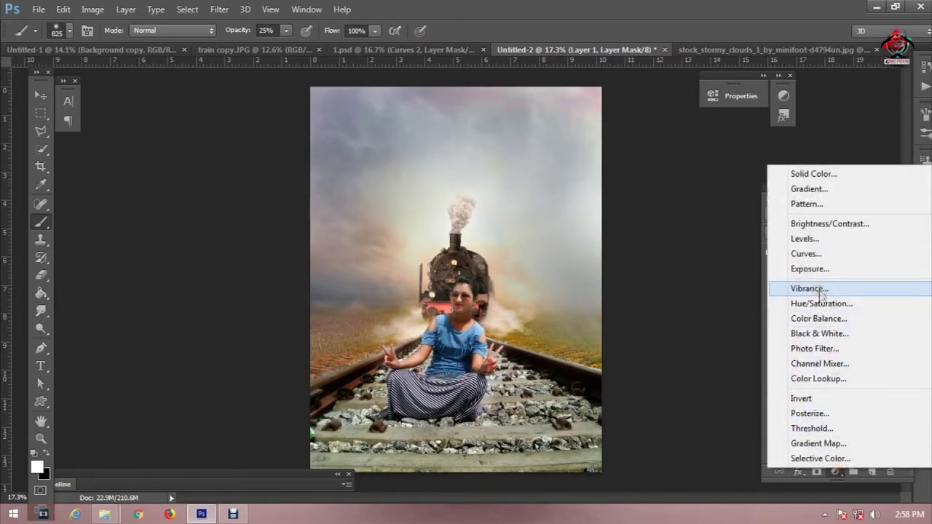
Add a Curves 3 adjustment above Layer 1, reshaping shadows, highlights, black and white points for contrast.
click(804, 253)
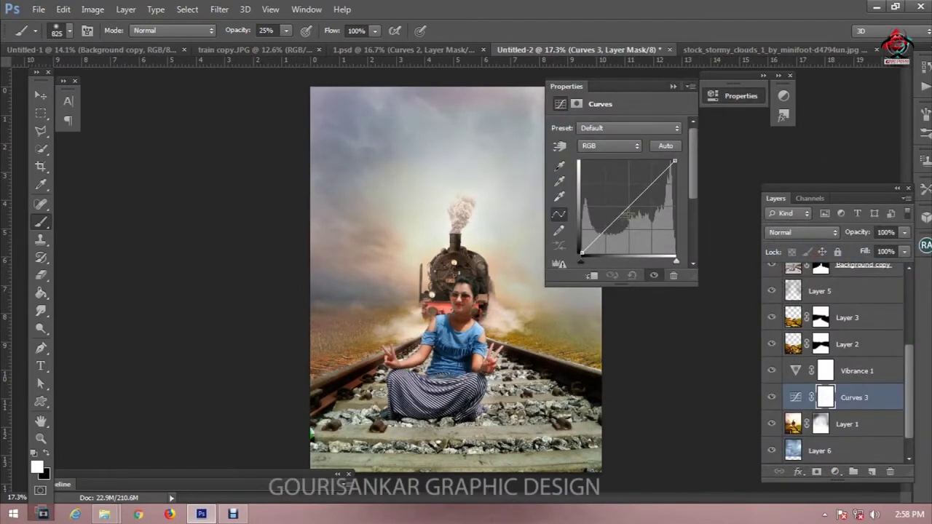
drag(610, 223, 613, 229)
drag(644, 194, 648, 189)
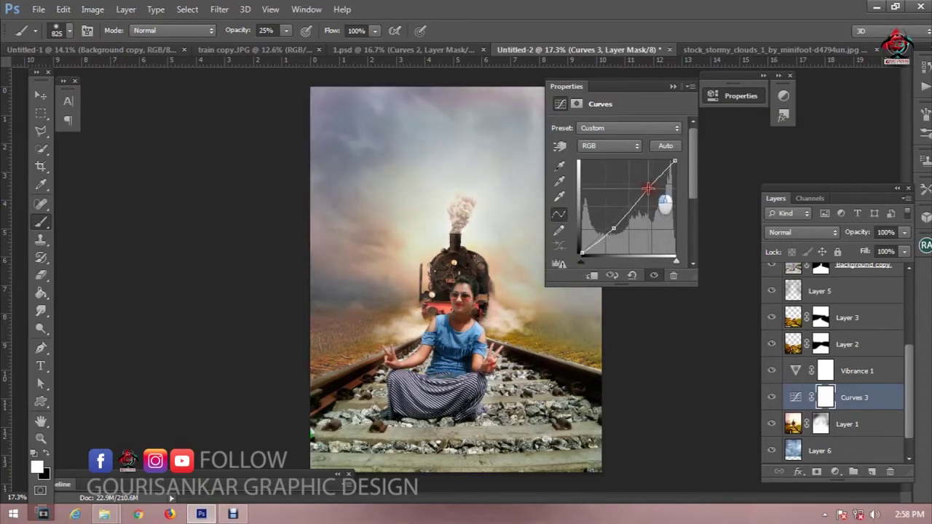
drag(609, 230, 605, 226)
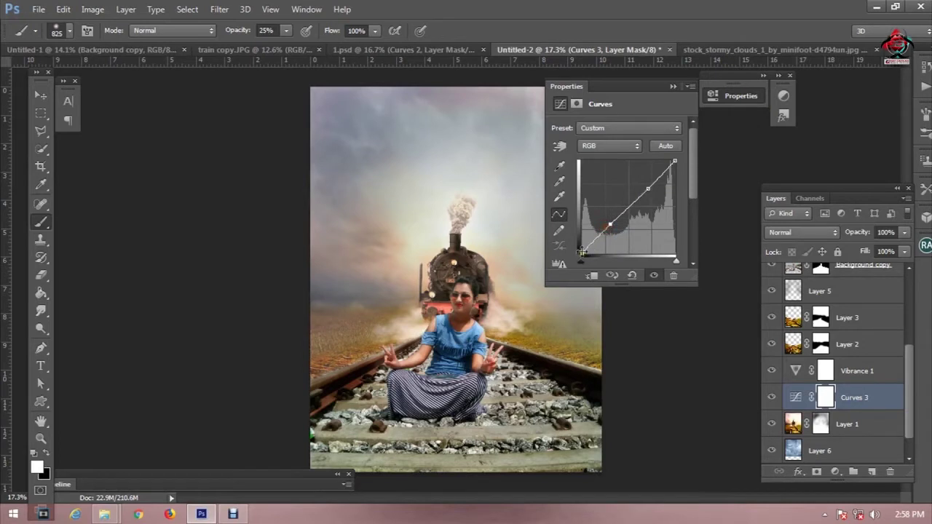
drag(583, 254, 587, 262)
mouse_move(672, 163)
mouse_down()
mouse_move(691, 179)
mouse_move(674, 156)
mouse_up()
click(673, 85)
scroll(500, 270, down, 2)
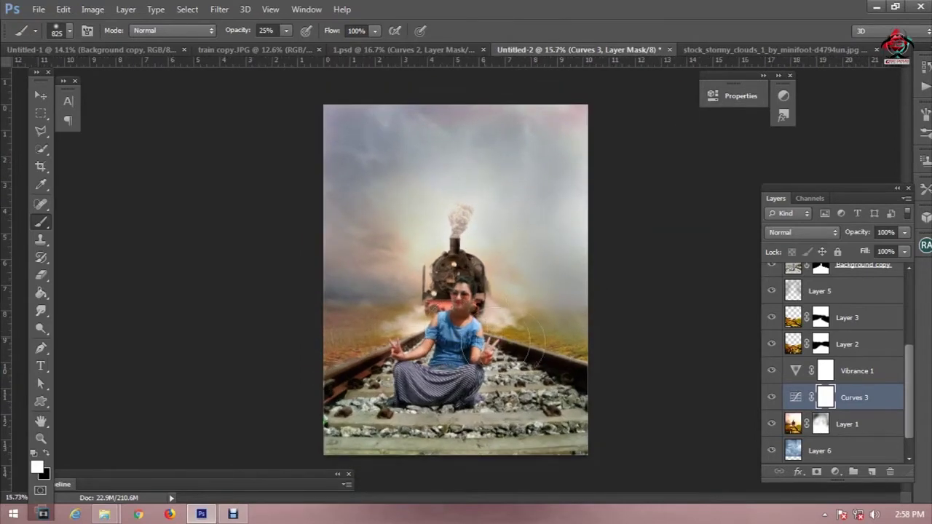
scroll(531, 313, up, 1)
click(835, 475)
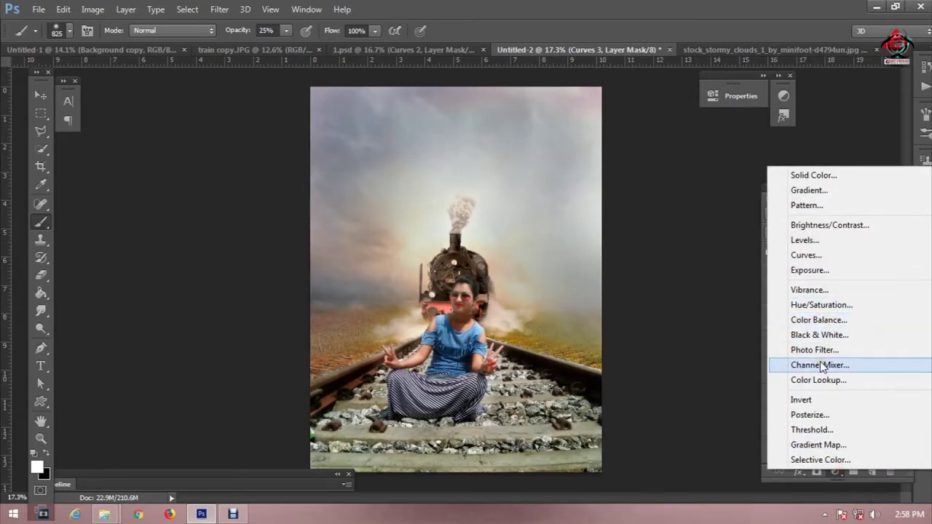
Add a Color Balance adjustment and shift the midtones toward green, blue +5 and cyan -10.
click(823, 320)
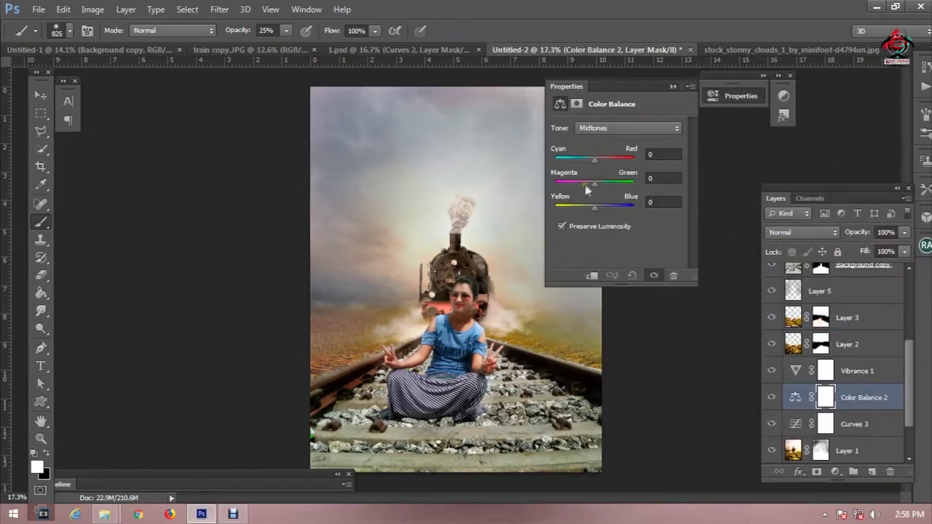
drag(595, 186, 597, 188)
drag(596, 210, 597, 211)
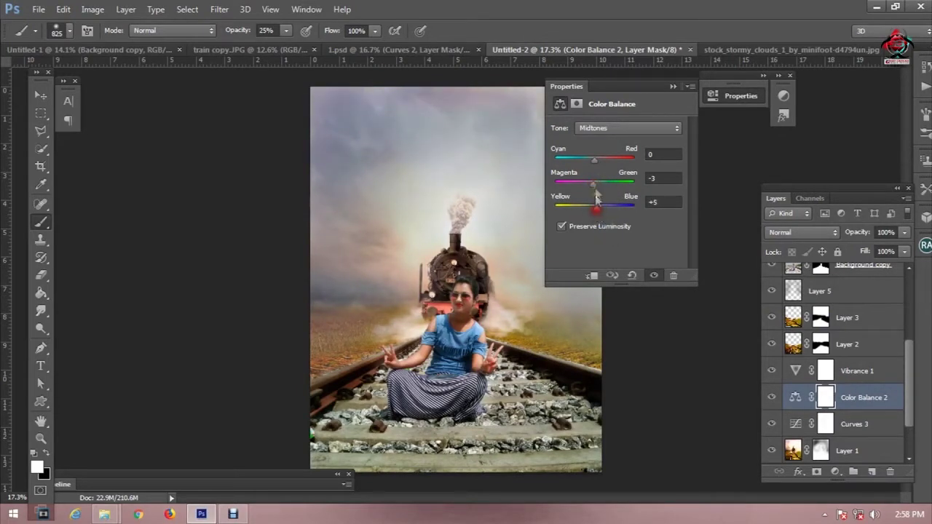
drag(596, 161, 591, 156)
Cool the Color Balance shadows by shifting them toward cyan and green.
click(612, 129)
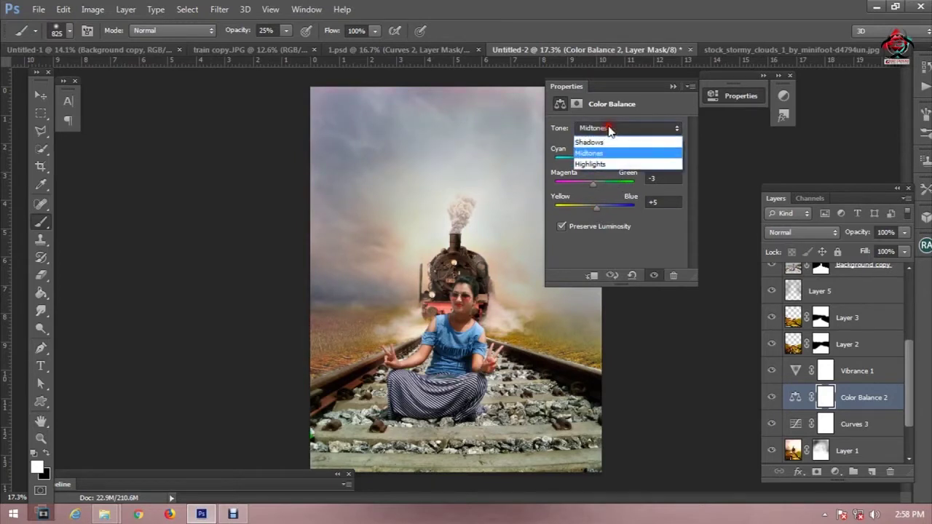
click(604, 143)
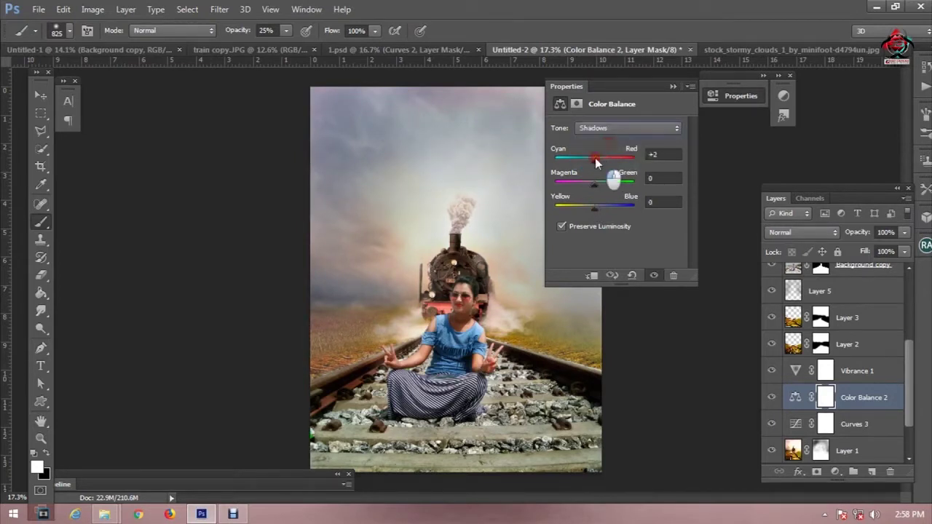
drag(595, 161, 591, 165)
mouse_move(591, 188)
mouse_down()
mouse_move(606, 215)
mouse_move(592, 216)
mouse_up()
Set the highlights to -7 cyan–red, +2 magenta–green and +14 yellow–blue, then close Properties.
click(629, 128)
click(597, 166)
drag(595, 185, 597, 186)
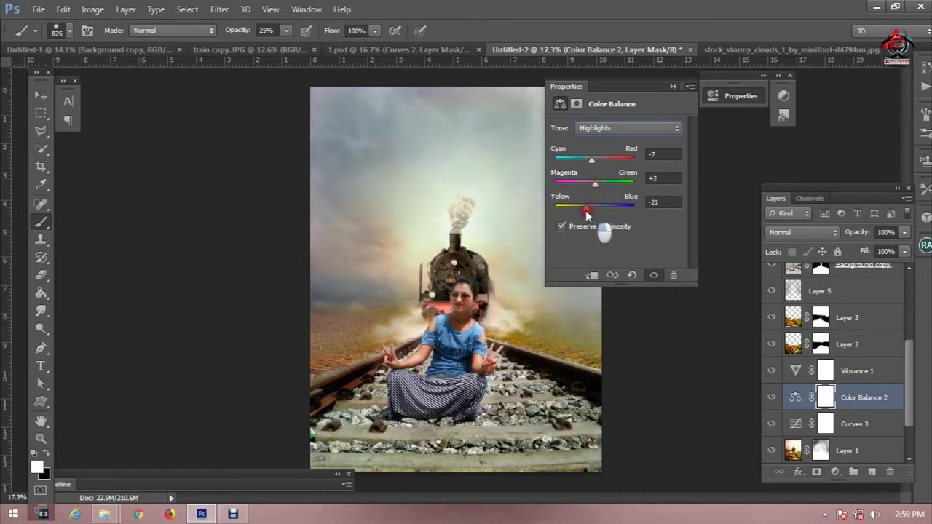
drag(585, 211, 600, 209)
click(677, 88)
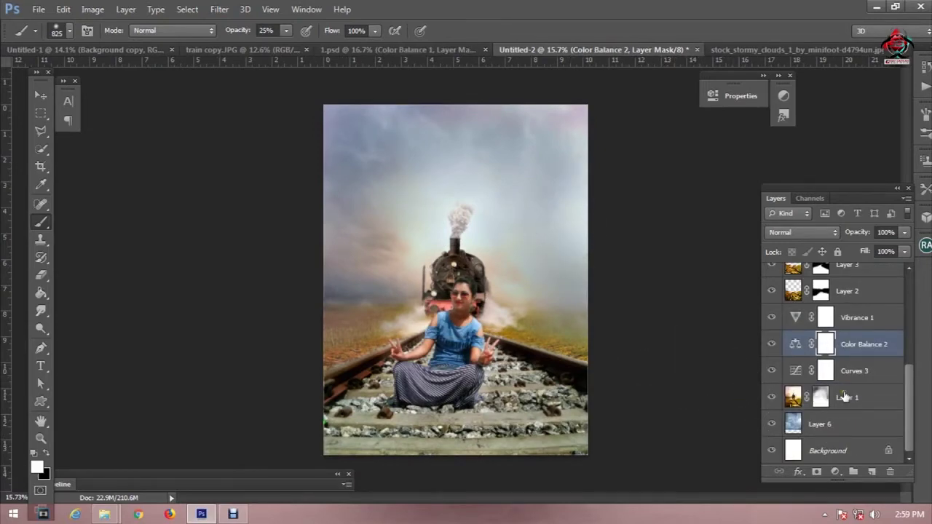
Add a Hue/Saturation adjustment above Layer 1 that desaturates and slightly brightens and shifts hue.
click(843, 397)
click(835, 472)
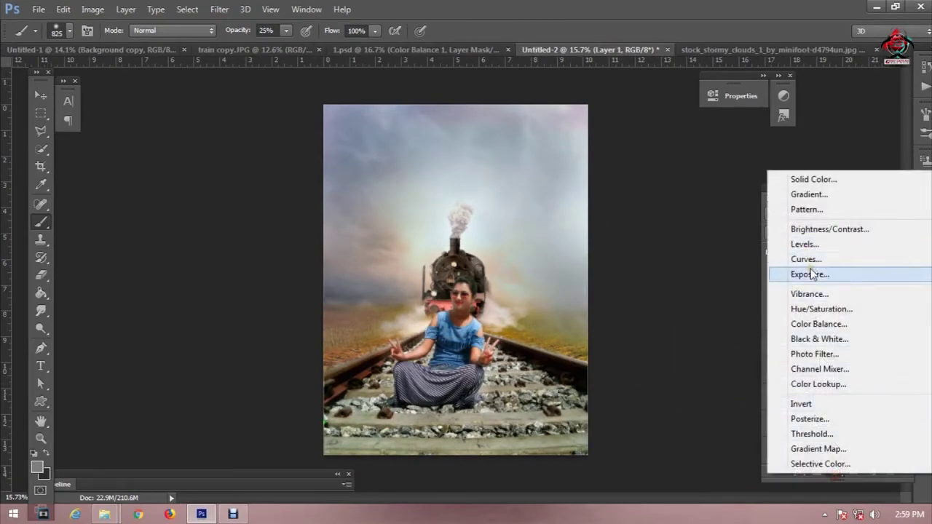
click(821, 308)
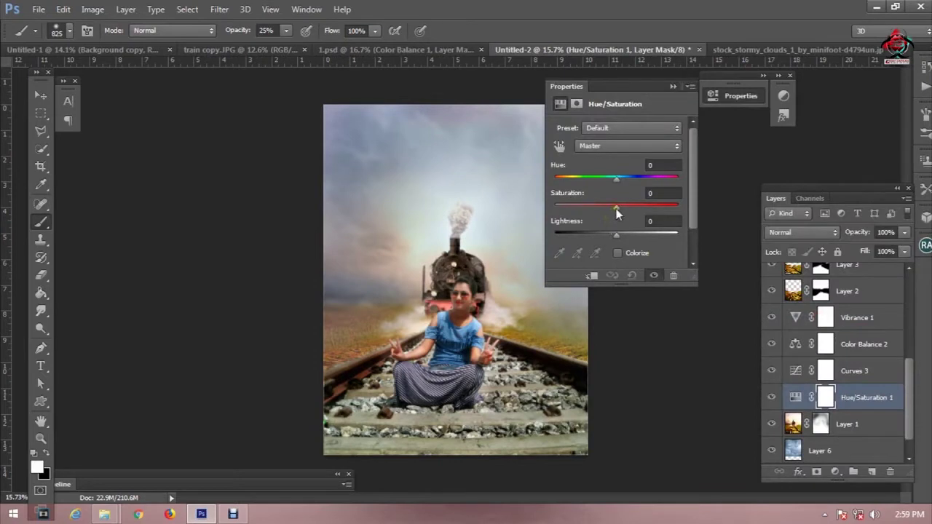
mouse_move(606, 210)
mouse_down()
mouse_move(621, 209)
mouse_move(600, 211)
mouse_up()
drag(617, 234, 620, 235)
mouse_move(616, 178)
mouse_down()
mouse_move(608, 180)
mouse_move(616, 181)
mouse_up()
click(672, 86)
scroll(478, 240, up, 1)
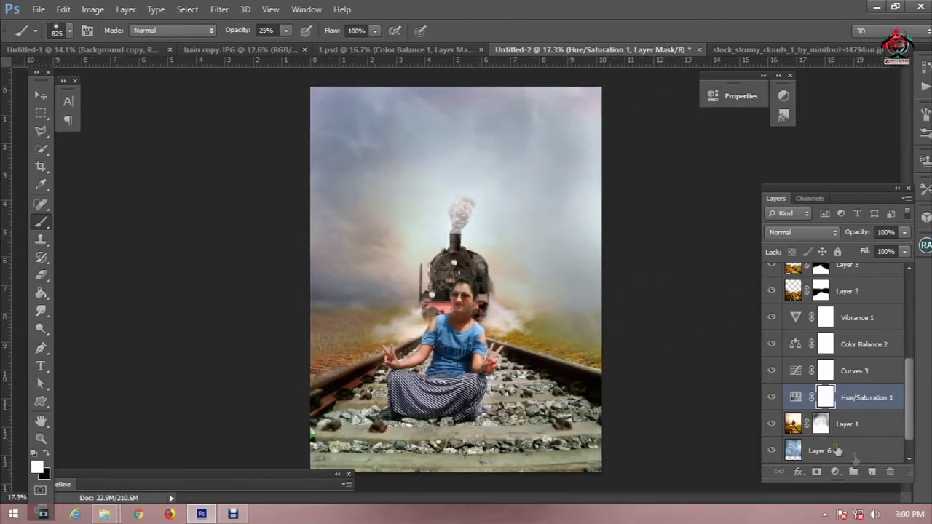
click(833, 472)
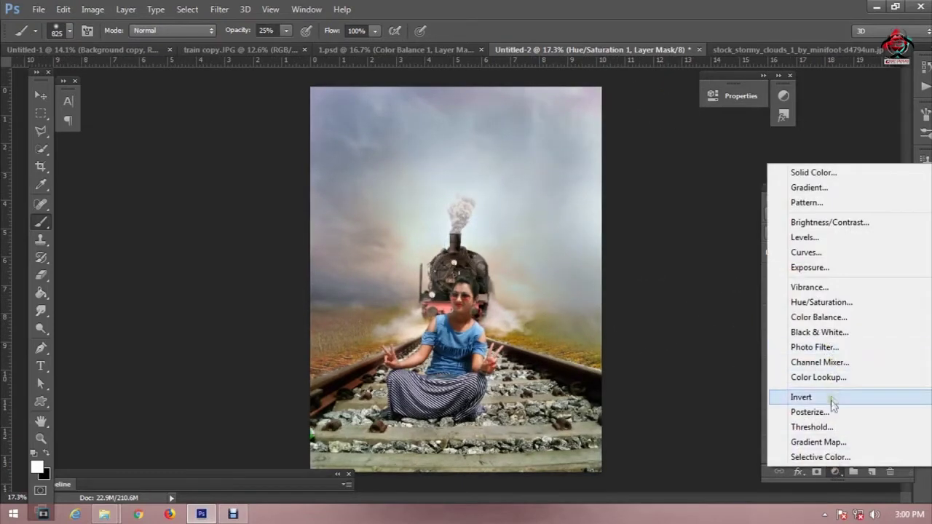
Add a Channel Mixer adjustment and adjust the red output channel's red, green and blue amounts.
click(820, 362)
drag(645, 204, 646, 205)
drag(621, 234, 613, 235)
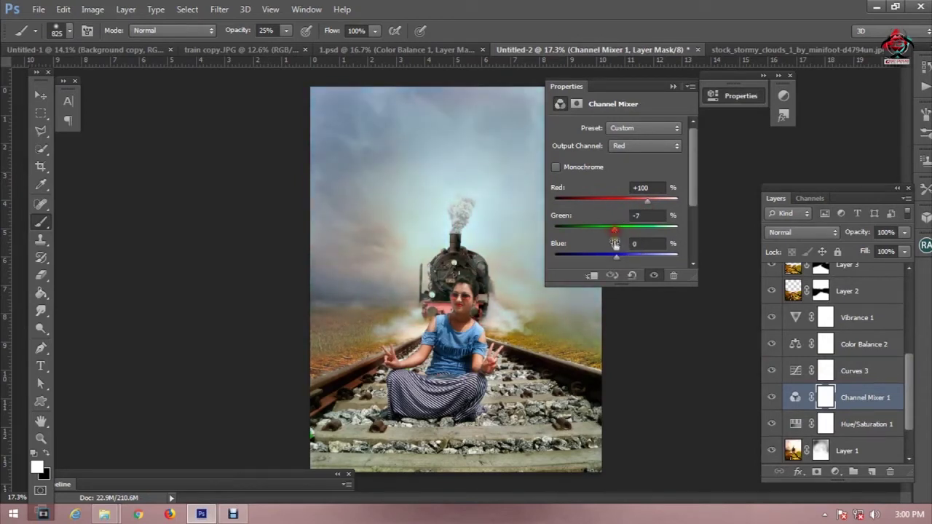
drag(614, 257, 608, 257)
Remix the Channel Mixer's green output channel, lowering its green amount.
click(630, 148)
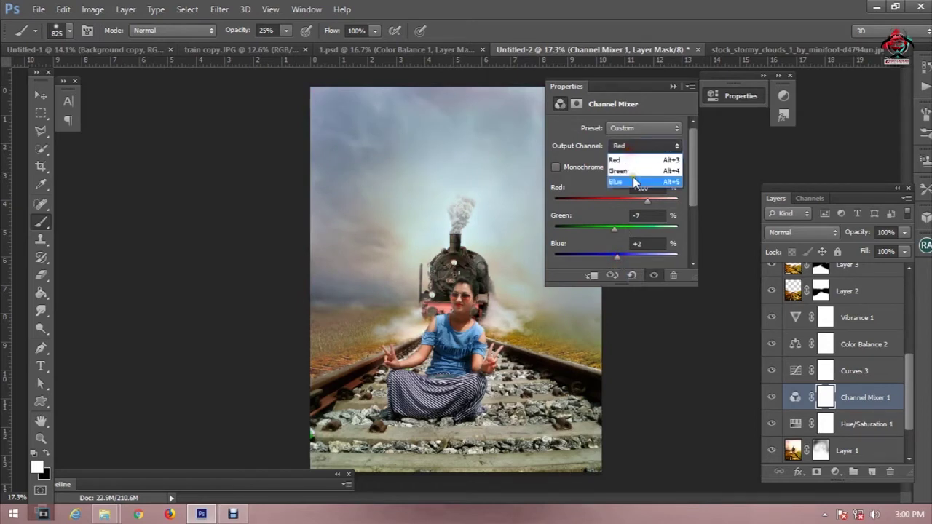
click(625, 166)
drag(616, 199, 614, 209)
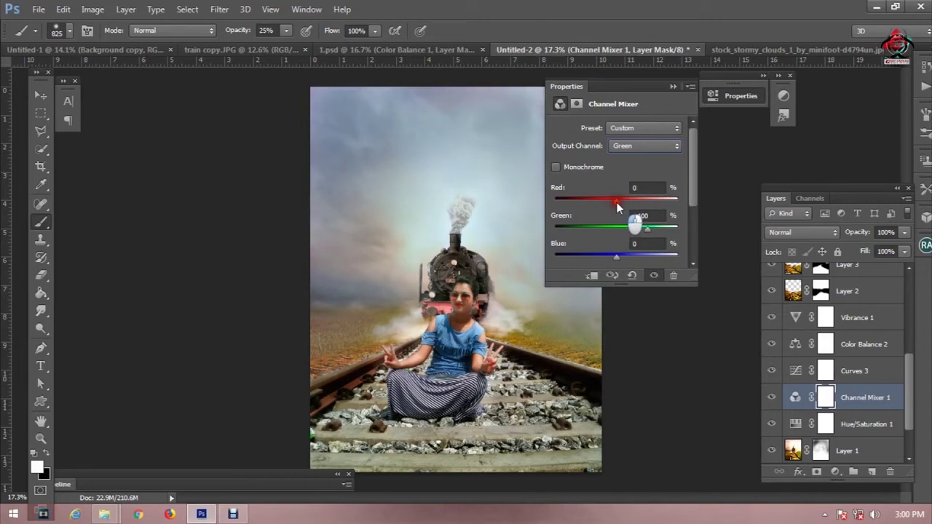
drag(645, 229, 646, 229)
drag(613, 257, 619, 262)
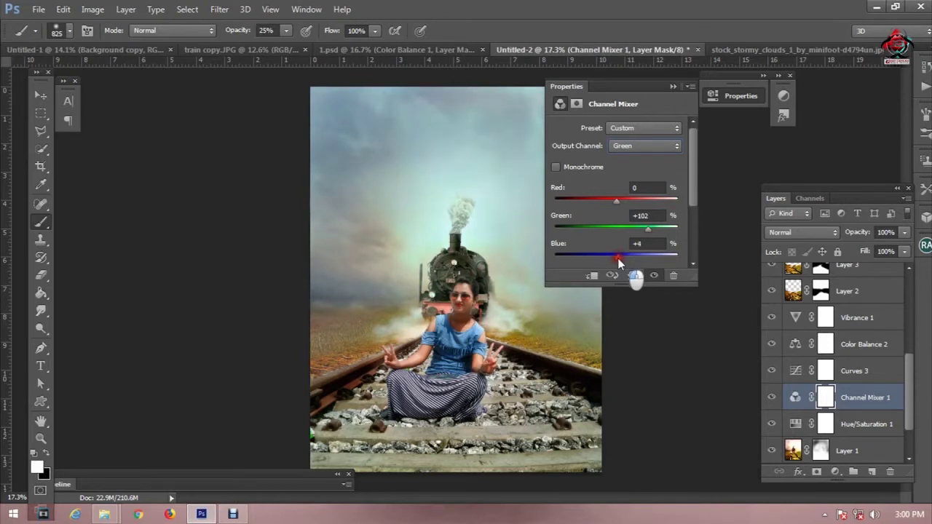
Set the blue output channel to Red +7 and Blue +98.
click(644, 145)
click(641, 187)
drag(649, 259, 643, 265)
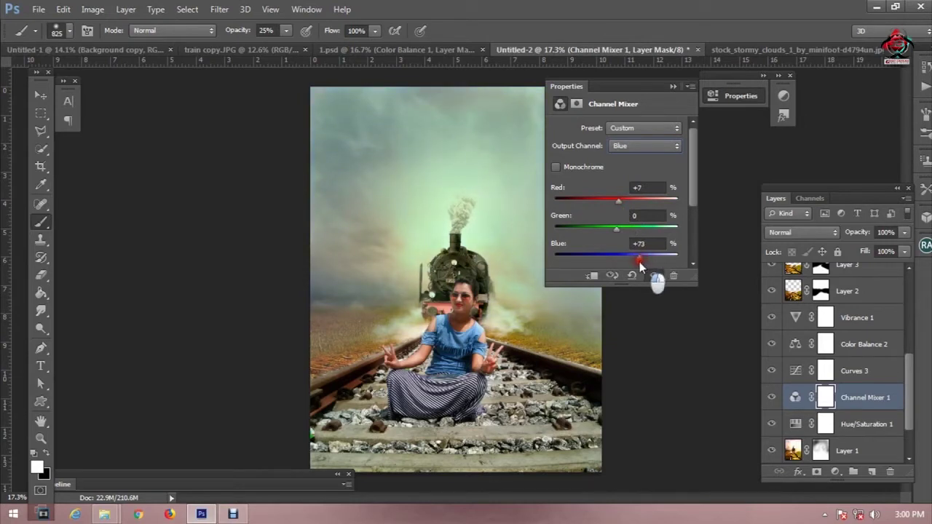
drag(617, 230, 621, 233)
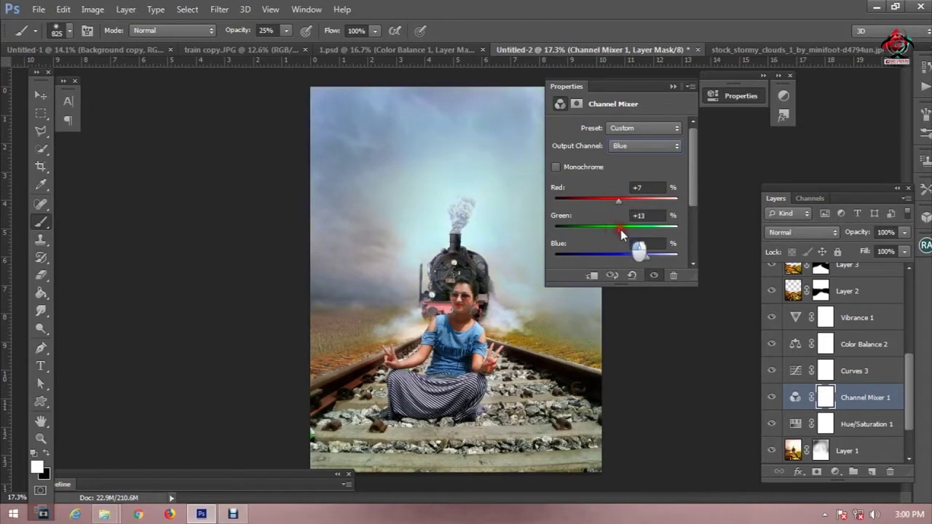
click(672, 86)
click(778, 233)
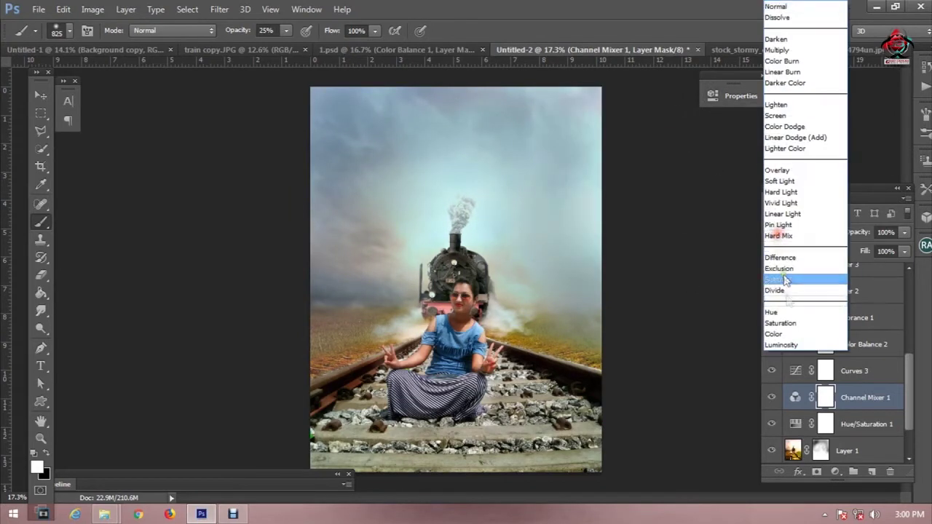
Blend Channel Mixer 1 in Color mode at 55% opacity.
click(787, 335)
click(771, 399)
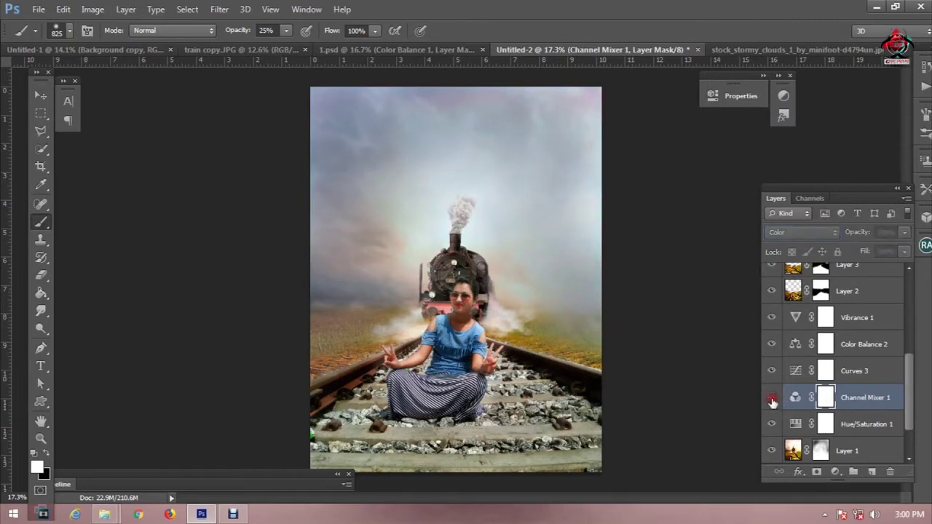
drag(851, 240, 817, 234)
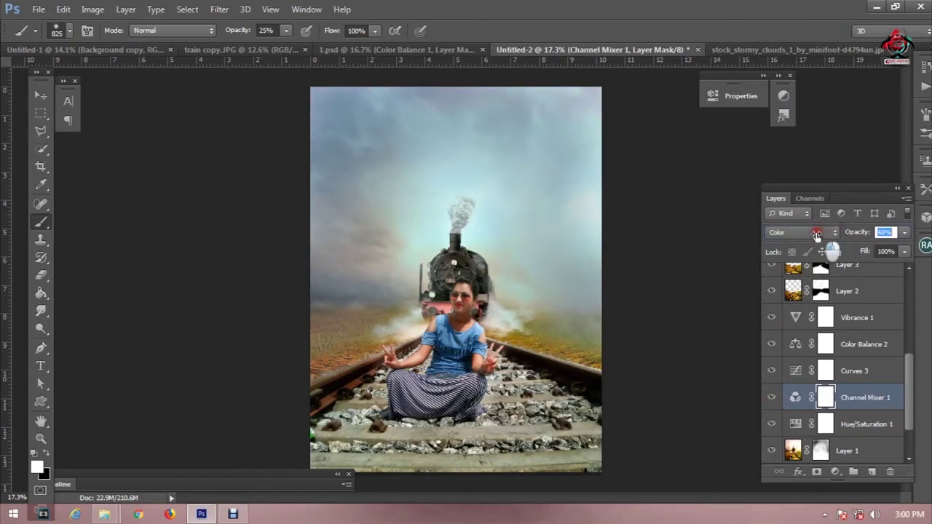
click(42, 112)
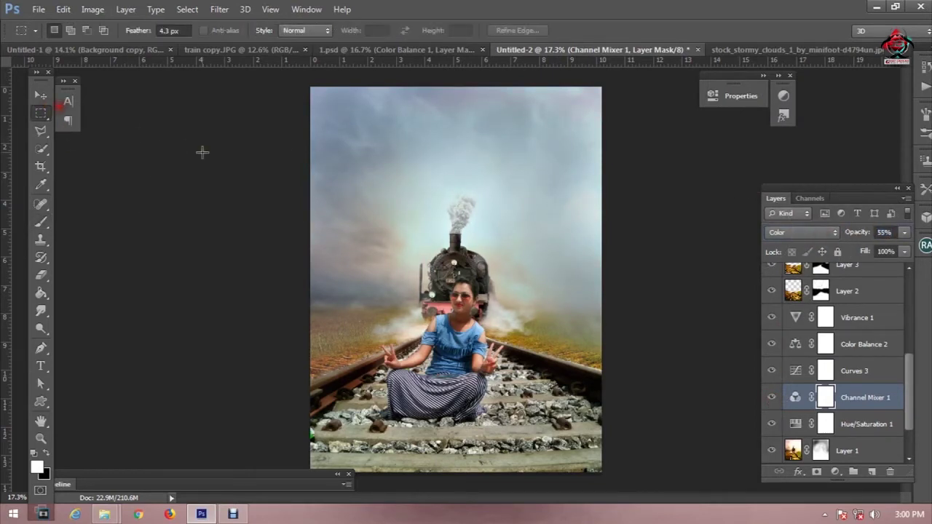
scroll(408, 229, down, 2)
scroll(408, 229, down, 1)
scroll(437, 240, up, 2)
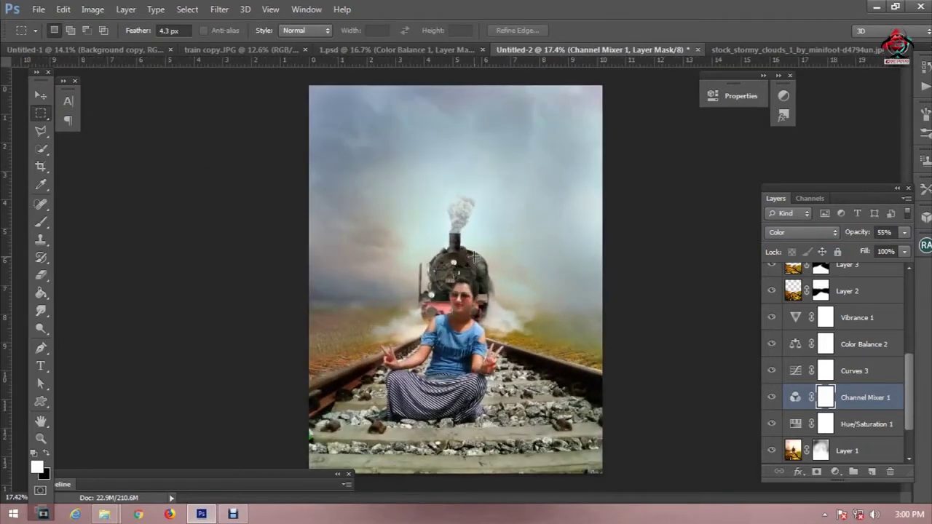
scroll(475, 257, up, 2)
scroll(474, 257, down, 1)
scroll(470, 259, down, 1)
scroll(466, 262, down, 1)
scroll(463, 264, down, 1)
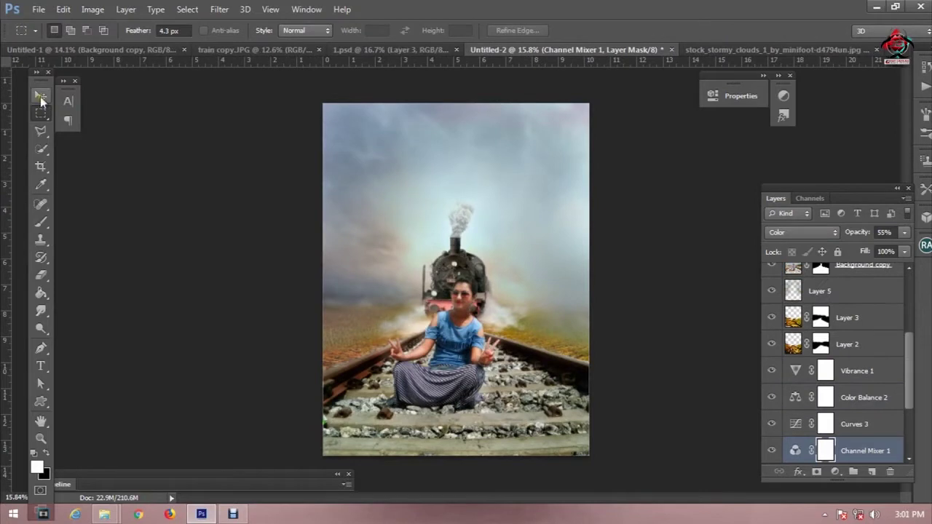
scroll(802, 385, up, 1)
Lower Layer 5's haze opacity well below 85%.
click(773, 318)
click(773, 318)
click(817, 318)
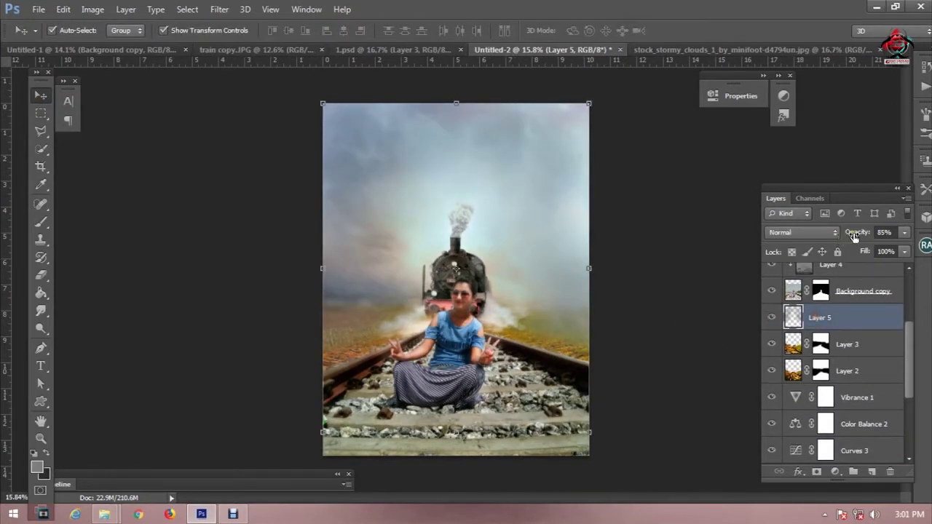
drag(854, 238, 799, 248)
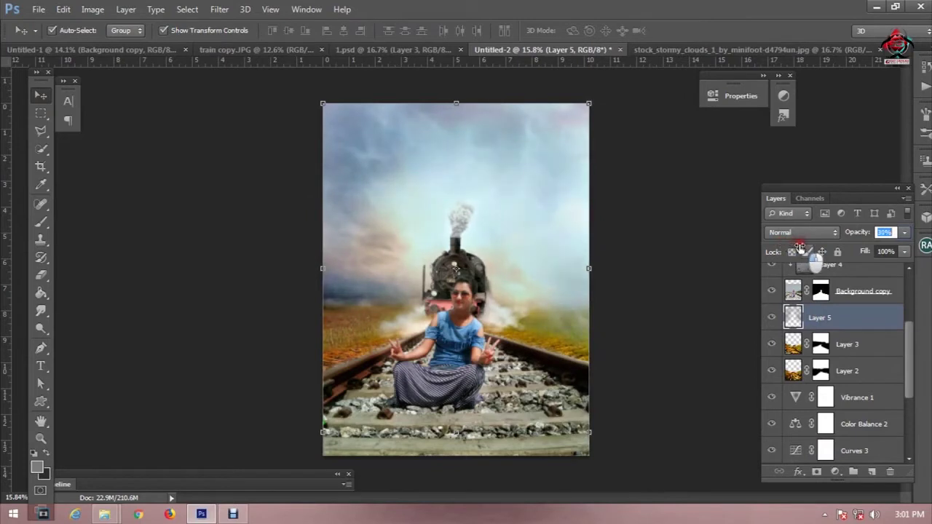
drag(806, 247, 784, 248)
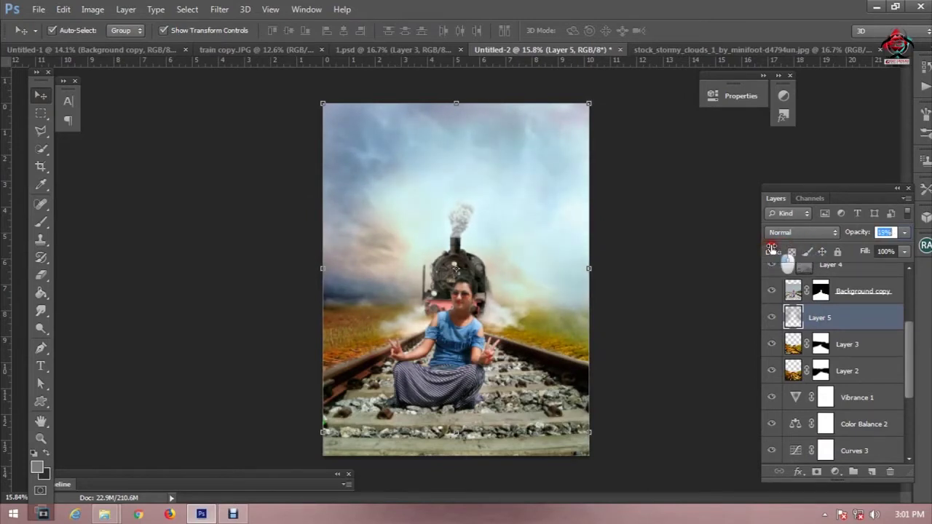
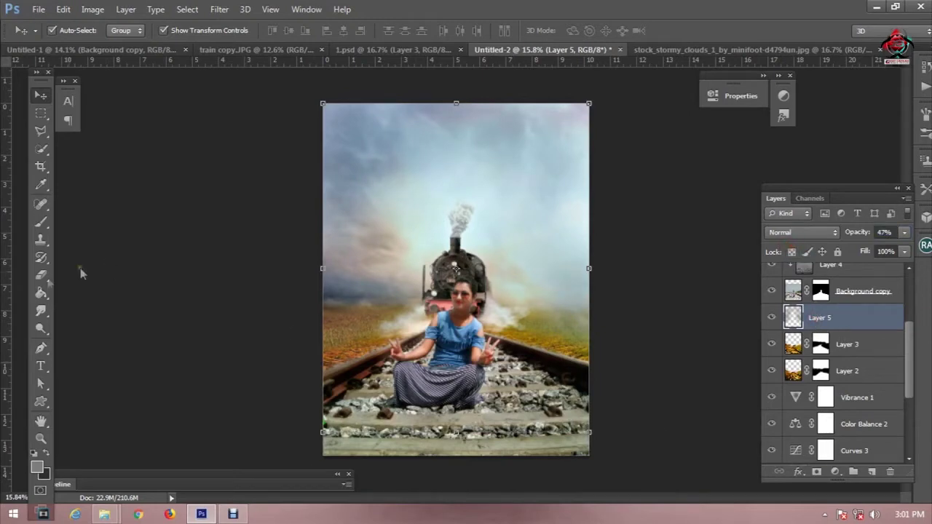
Erase Layer 5's tint near the woman's face with a soft 504 px eraser.
click(38, 279)
right_click(475, 164)
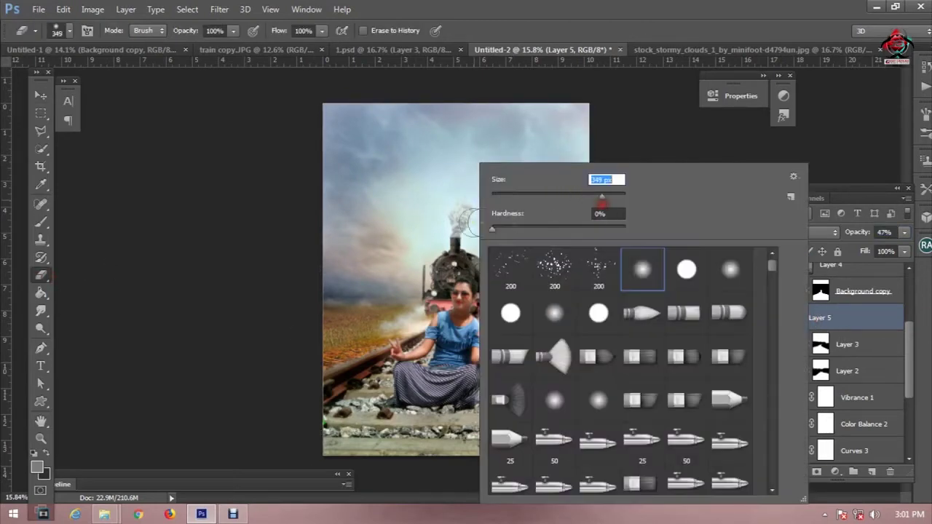
click(457, 226)
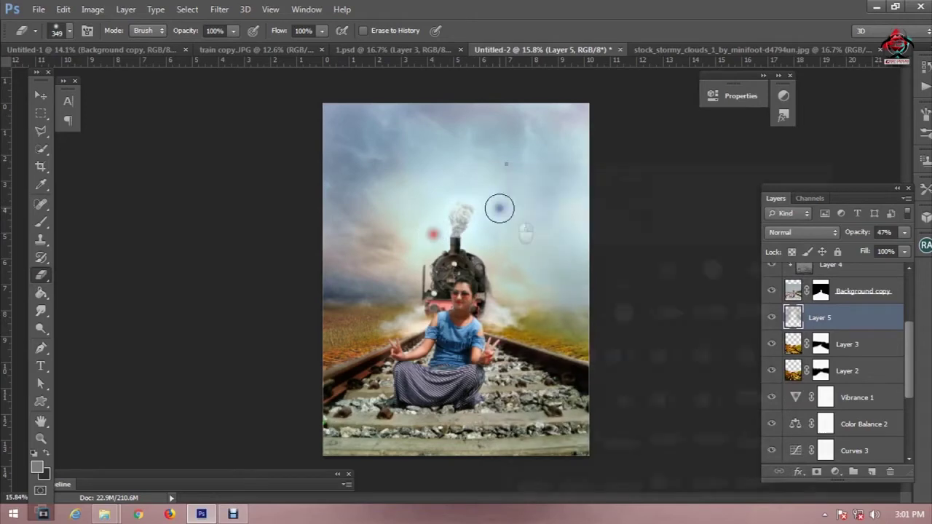
right_click(503, 205)
drag(631, 206, 655, 205)
key(Return)
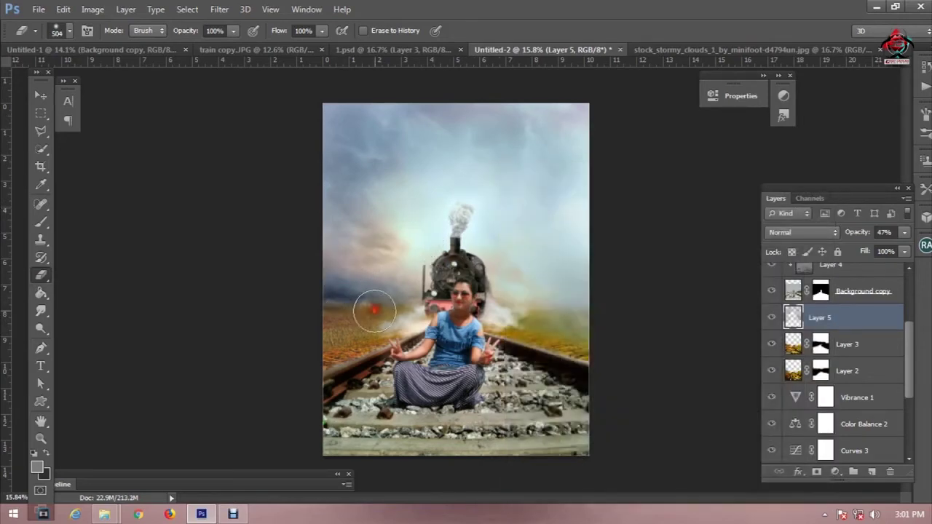
drag(357, 341, 457, 301)
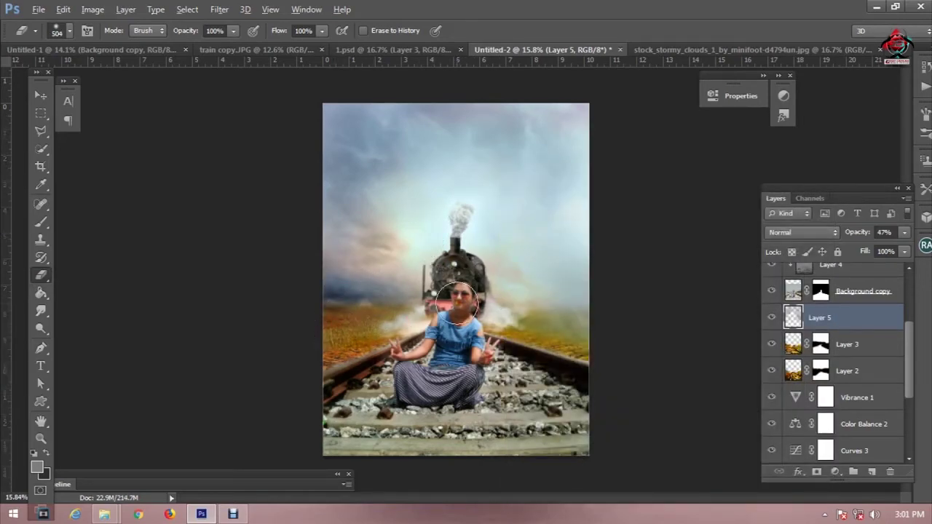
Enlarge the eraser, lower its opacity to 63%, and lightly erase the tint across sky and train.
right_click(485, 202)
click(630, 195)
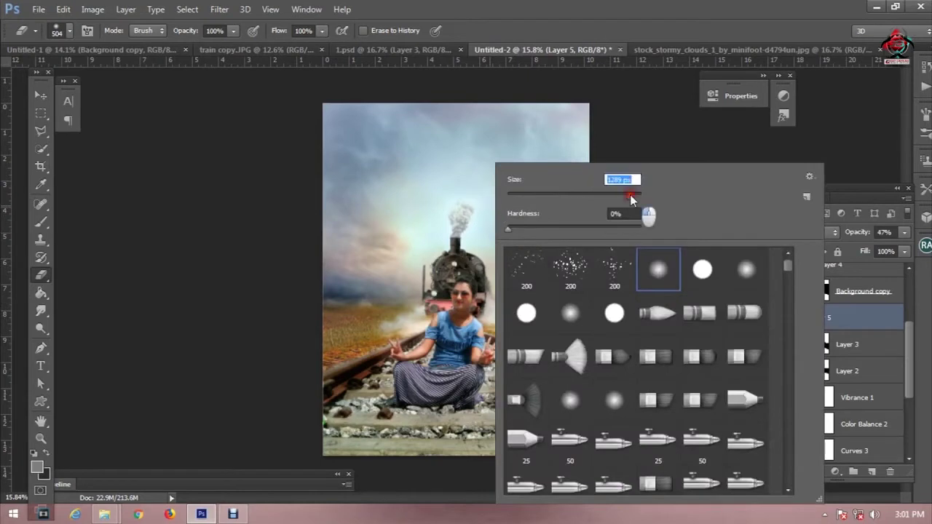
drag(196, 30, 178, 31)
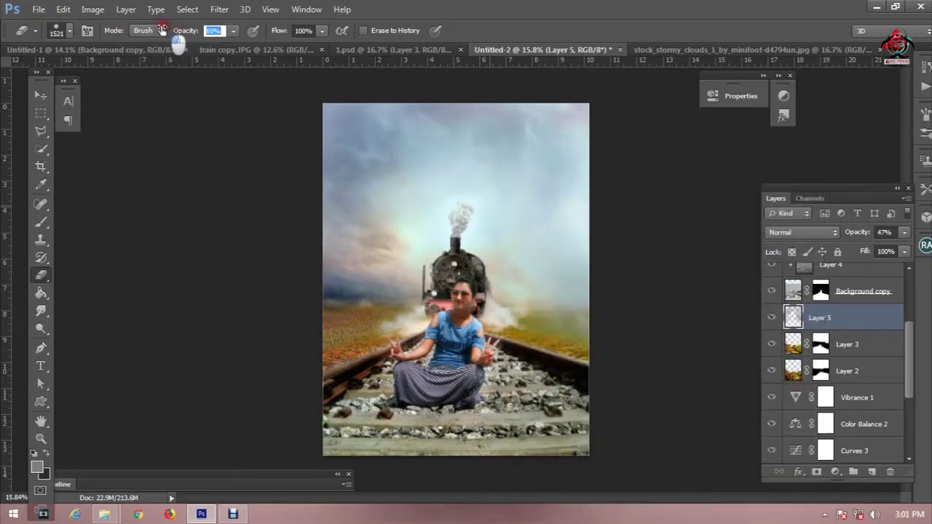
mouse_move(371, 259)
mouse_down()
mouse_move(426, 208)
mouse_move(499, 269)
mouse_move(477, 207)
mouse_move(362, 196)
mouse_up()
scroll(363, 196, down, 1)
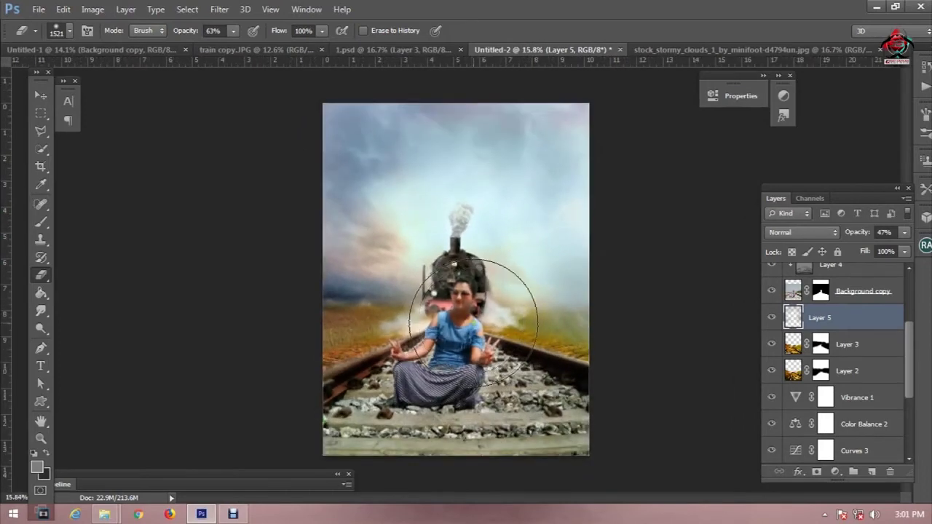
scroll(476, 320, up, 2)
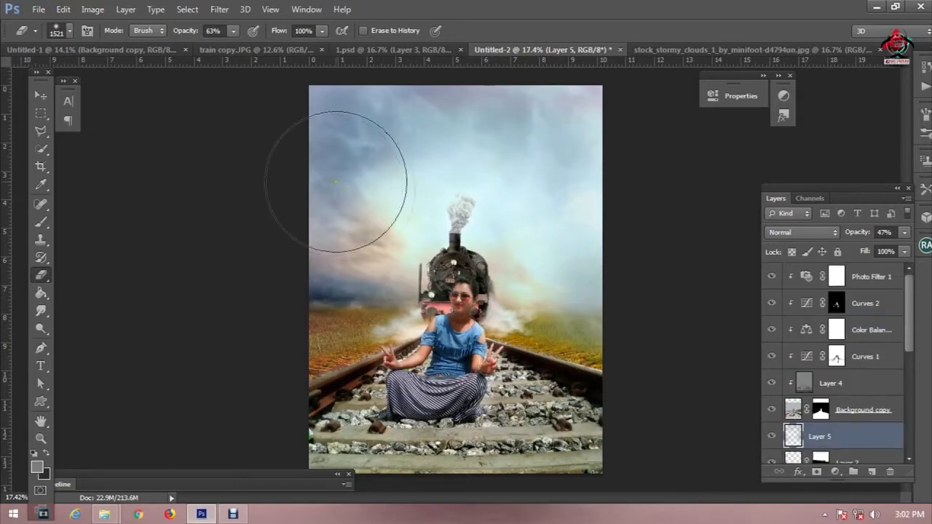
click(34, 98)
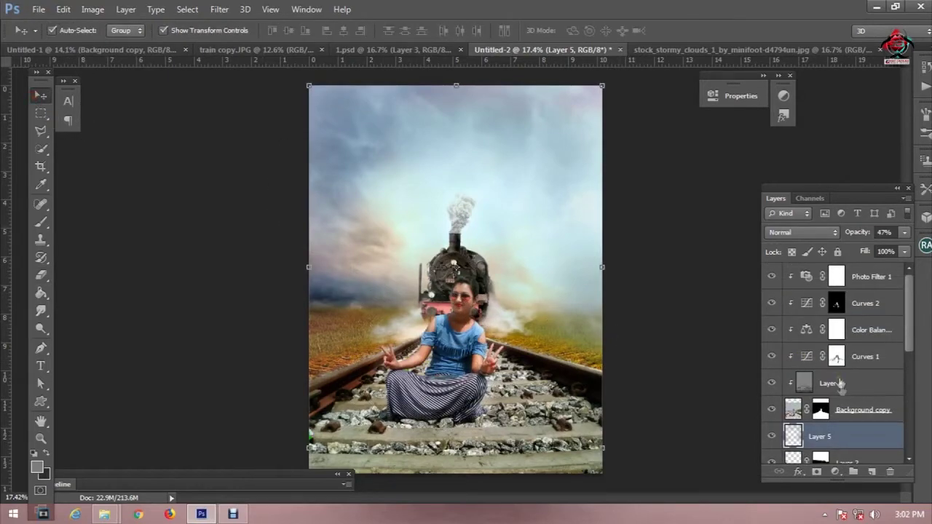
Adjust Color Balance 1 midtones to Cyan/Red +3, Magenta/Green +3 and Yellow/Blue −5.
click(841, 410)
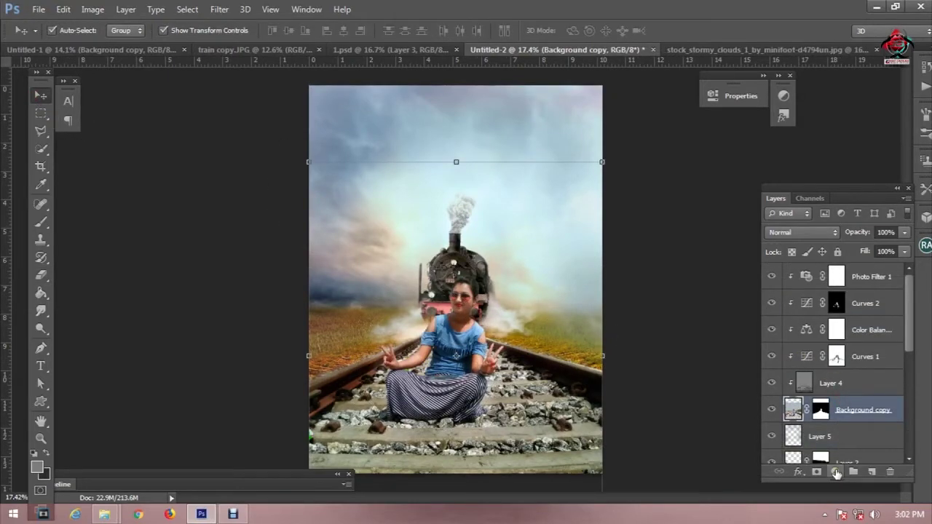
click(835, 473)
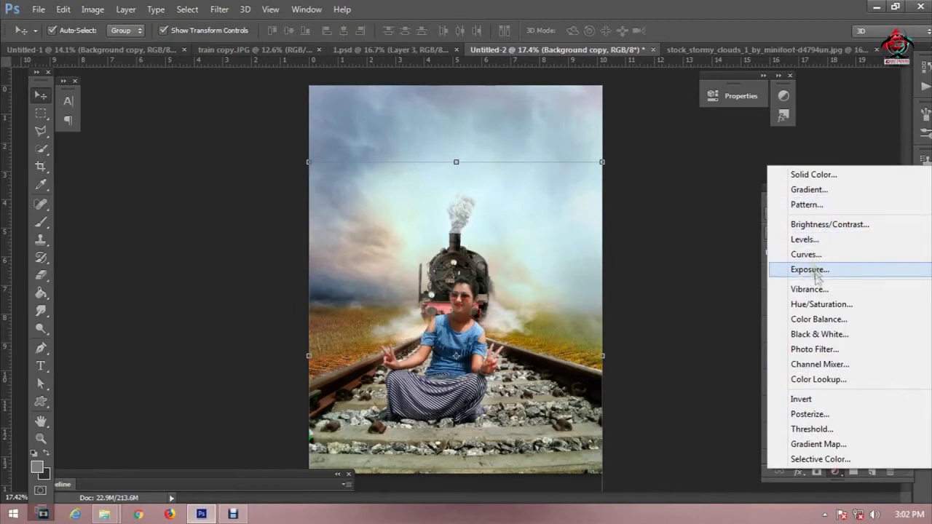
click(733, 267)
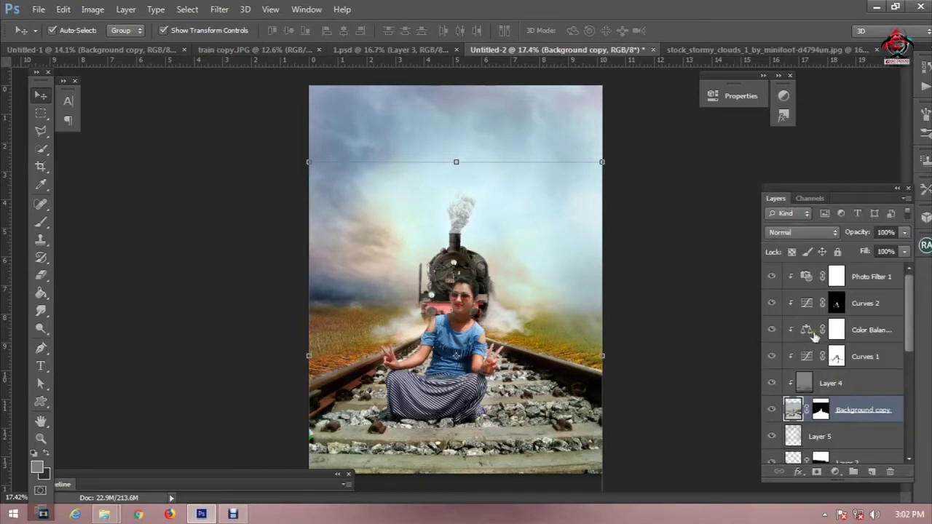
double_click(807, 330)
drag(601, 208, 589, 211)
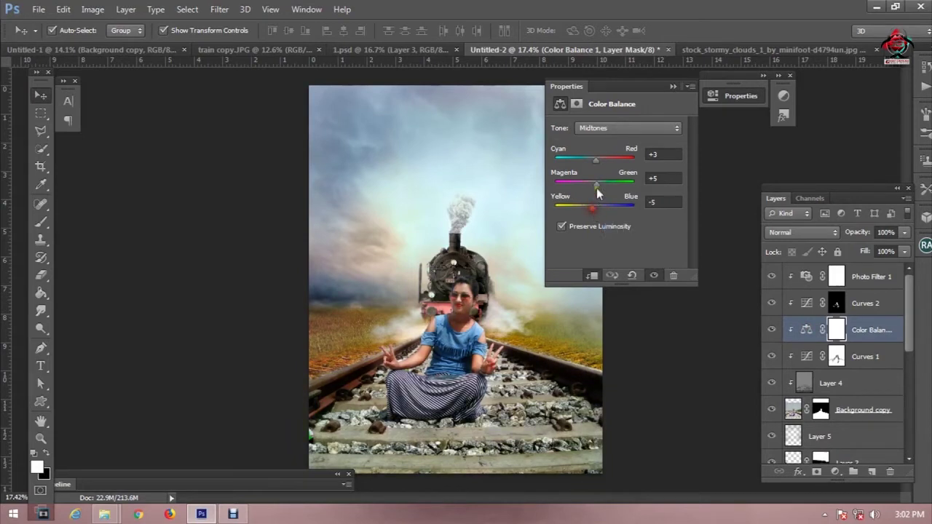
click(596, 191)
drag(603, 161, 596, 162)
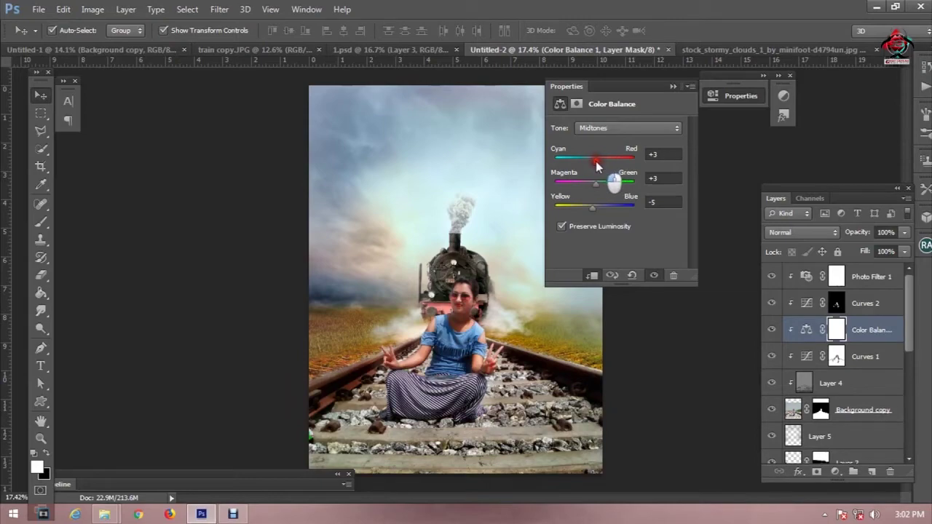
click(673, 87)
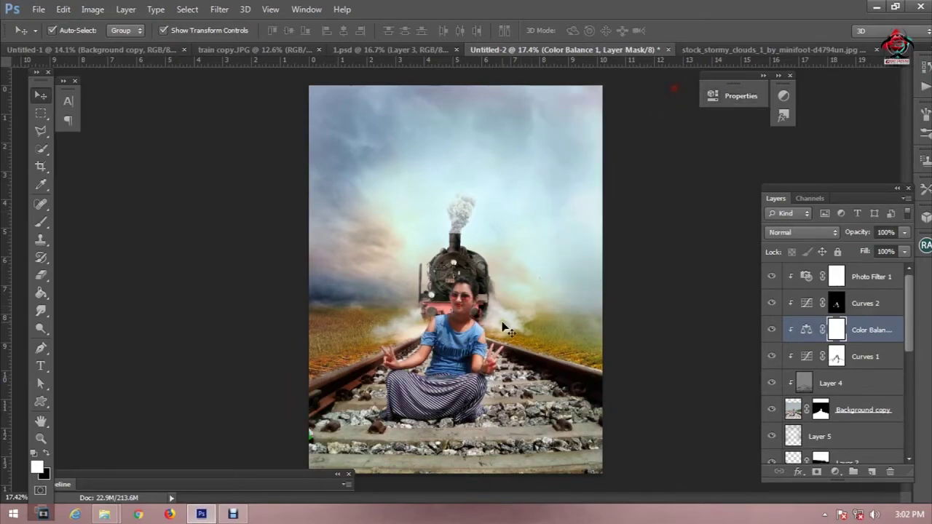
Scroll up the Layers panel and select the Photo Filter 1 layer.
scroll(502, 328, up, 2)
scroll(502, 328, up, 1)
scroll(486, 263, up, 1)
scroll(487, 264, up, 1)
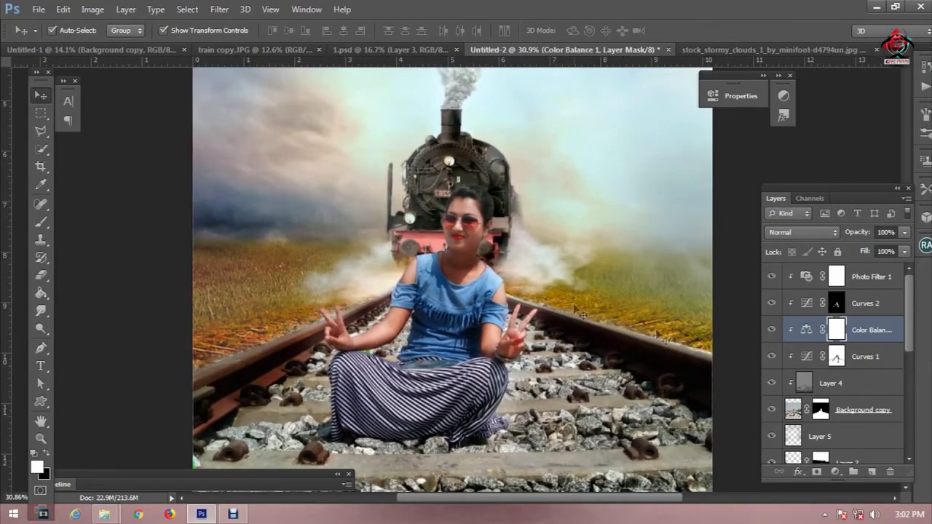
scroll(530, 282, up, 1)
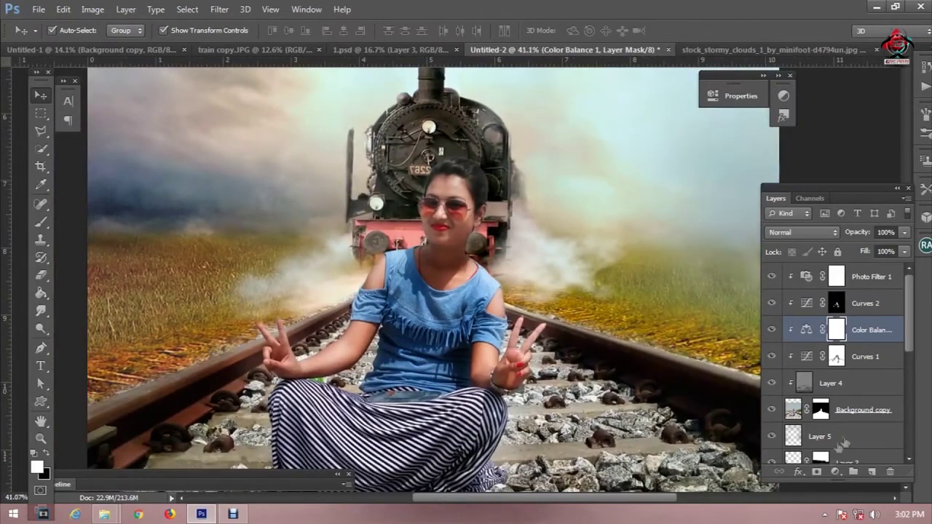
click(874, 277)
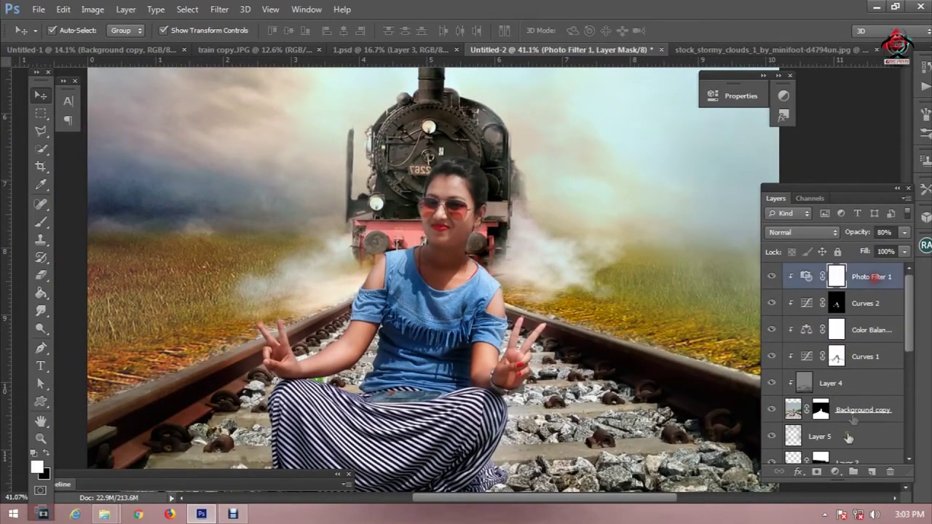
Add a clipped Curves 4 layer with darker shadows and brighter highlights for more contrast.
click(836, 470)
click(801, 251)
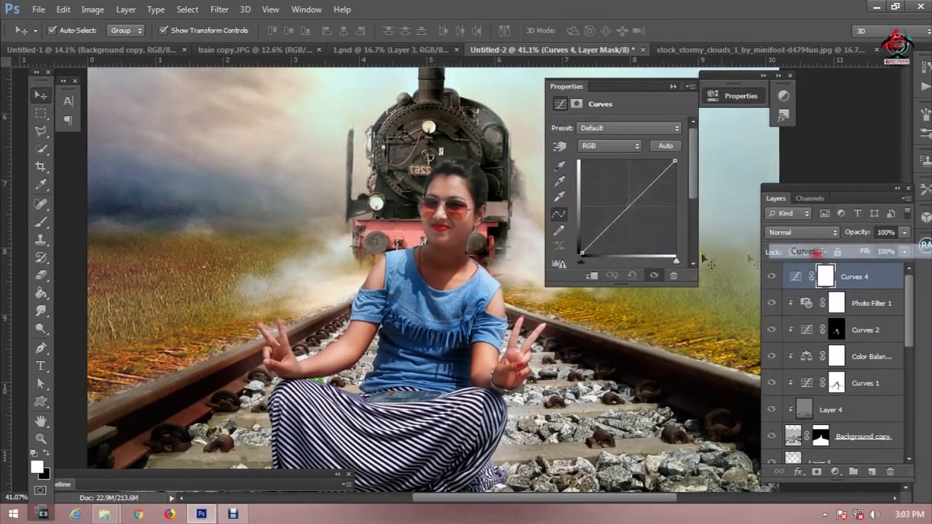
click(589, 278)
drag(618, 213, 616, 224)
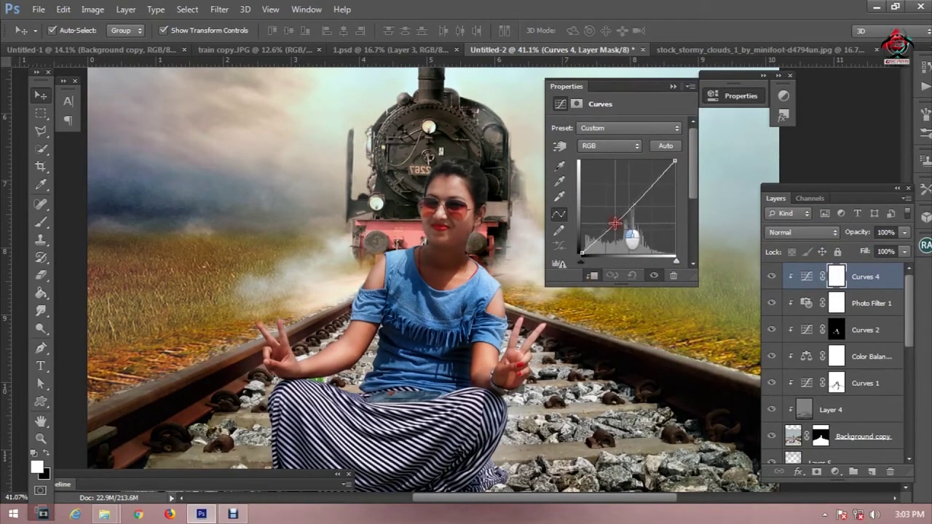
drag(649, 192, 649, 185)
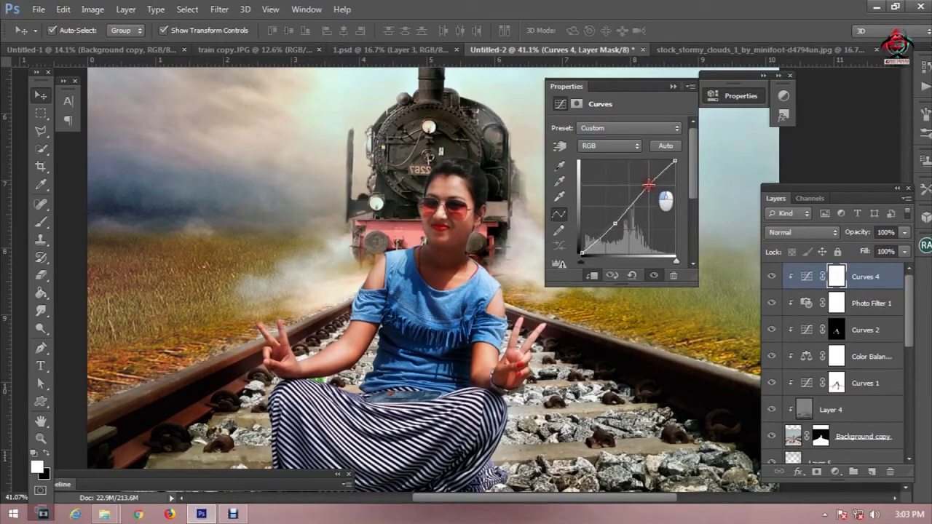
click(673, 86)
Scroll the Layers panel and select the Background copy layer.
scroll(466, 291, down, 5)
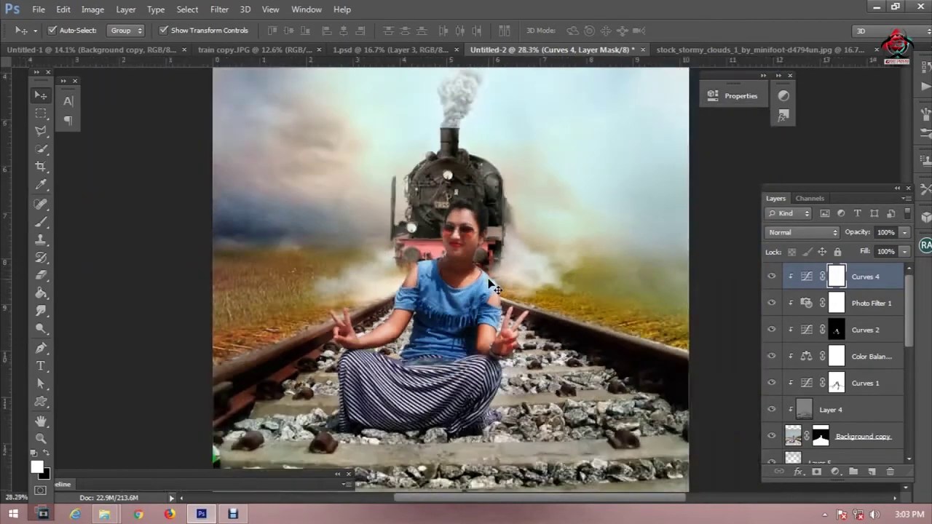
scroll(450, 295, up, 2)
scroll(450, 294, up, 1)
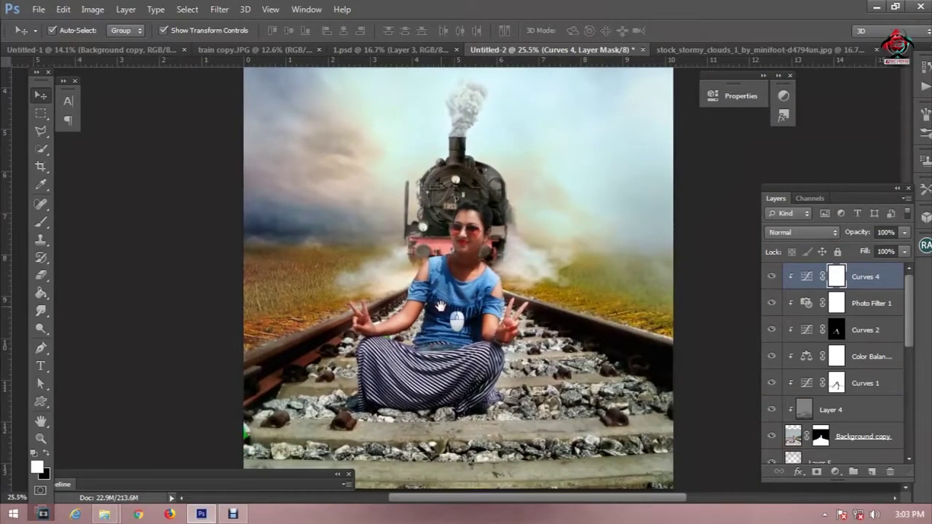
scroll(449, 295, up, 1)
scroll(450, 295, up, 1)
click(872, 437)
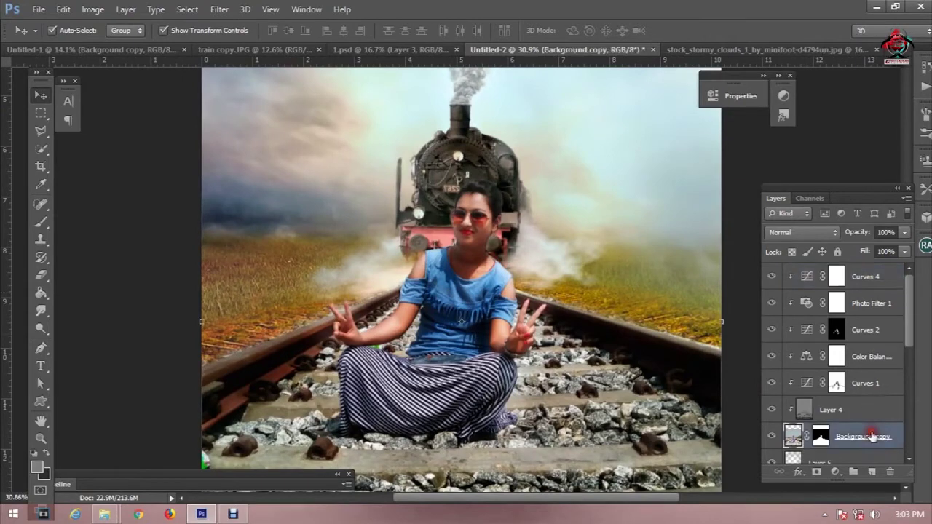
Open Light (2).png from the Light textures folder in Photoshop.
scroll(872, 437, down, 1)
scroll(440, 320, down, 2)
scroll(441, 319, down, 1)
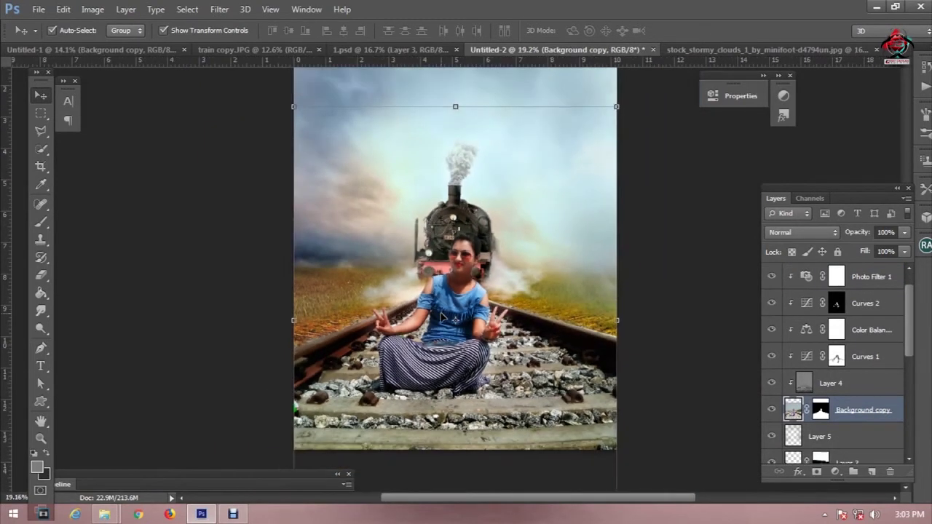
scroll(442, 317, down, 1)
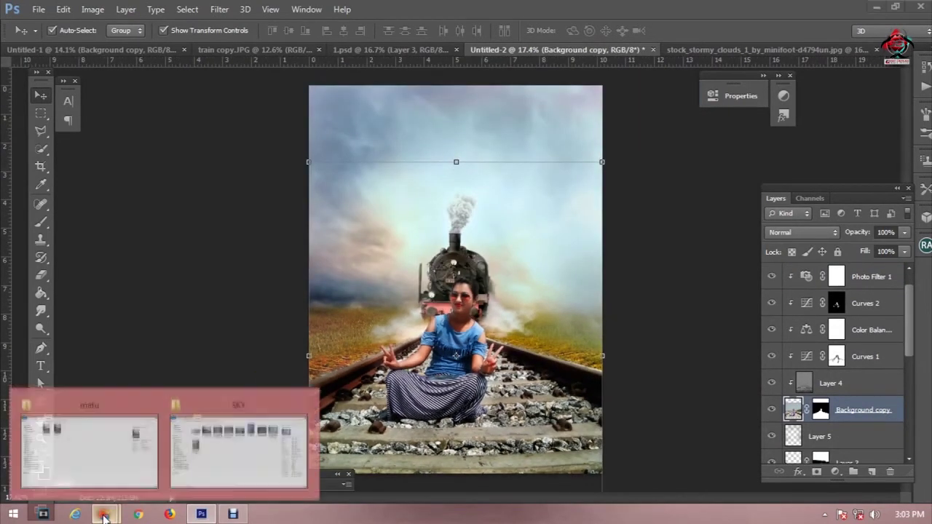
mouse_move(104, 514)
click(240, 451)
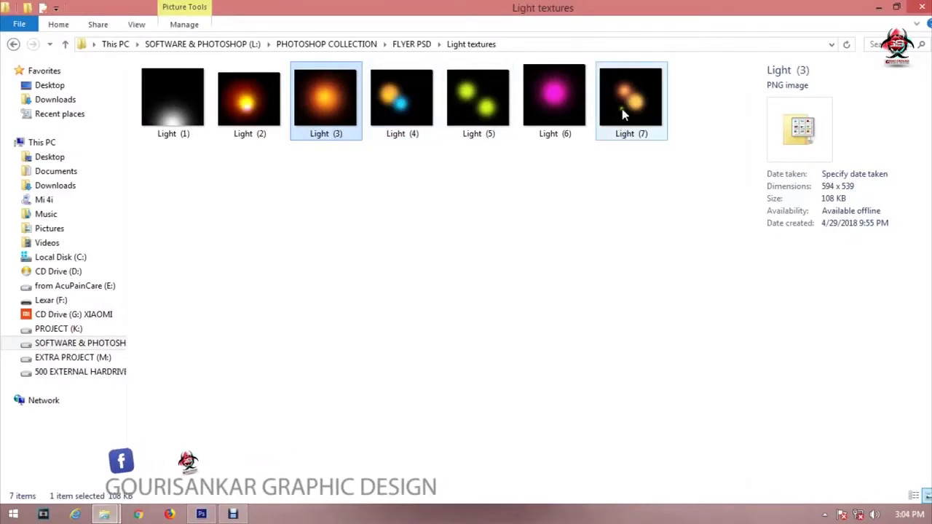
click(270, 114)
right_click(270, 114)
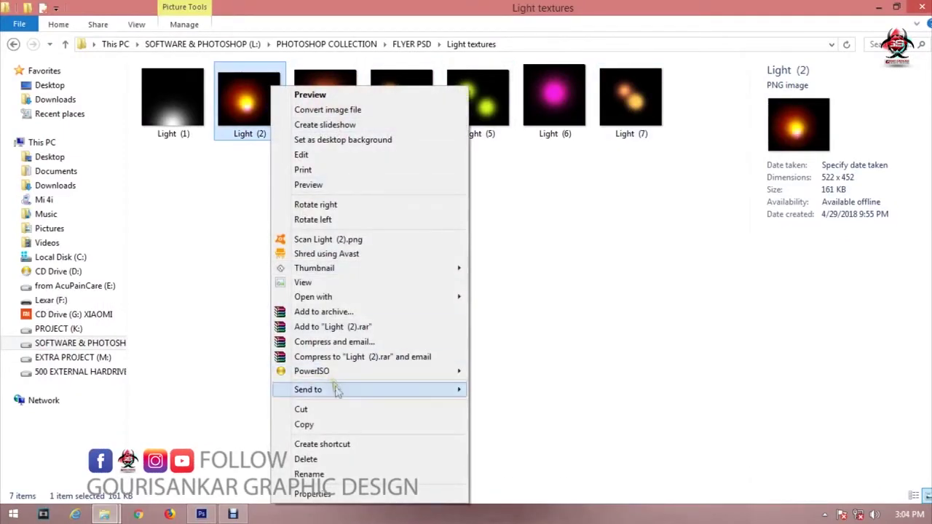
mouse_move(313, 296)
click(547, 328)
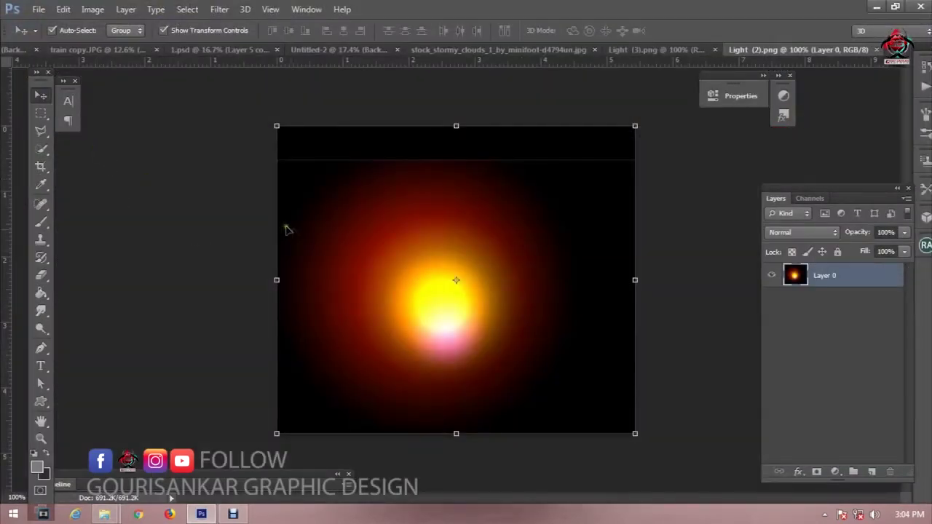
Marquee-select the glow area of Light (2) below its top strip, then view the train composite.
click(41, 113)
drag(275, 159, 646, 433)
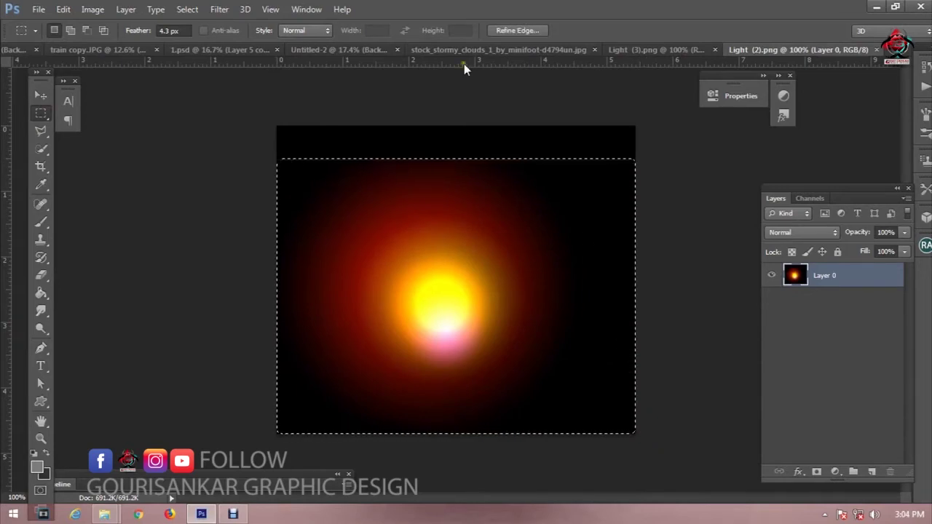
click(371, 52)
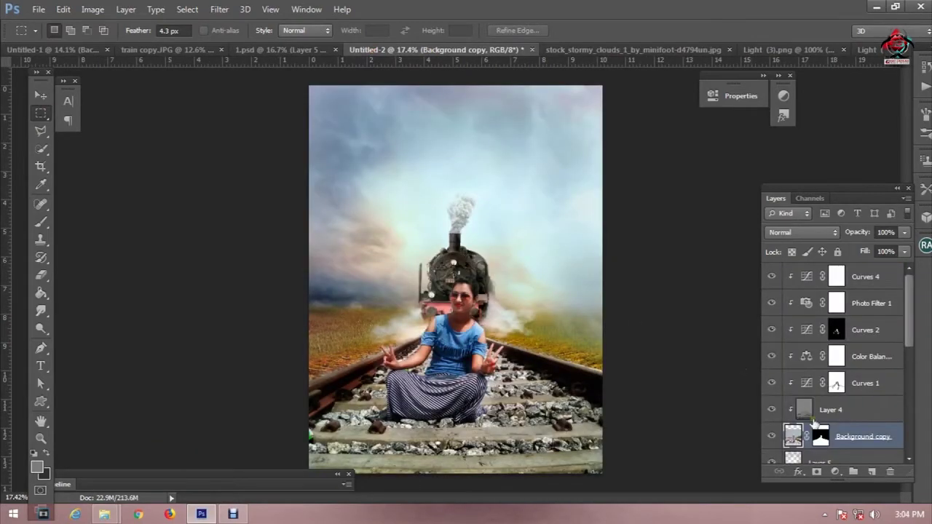
scroll(830, 426, down, 3)
scroll(830, 426, down, 3)
scroll(830, 426, down, 4)
scroll(830, 426, up, 2)
scroll(830, 426, up, 4)
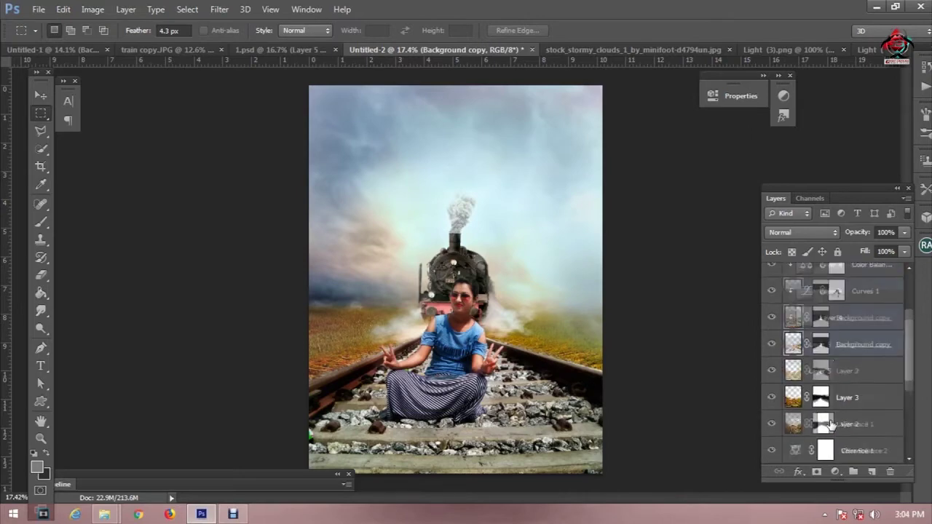
Select Curves 4 in the train composite and bring the glow in as Layer 7.
click(639, 51)
click(386, 50)
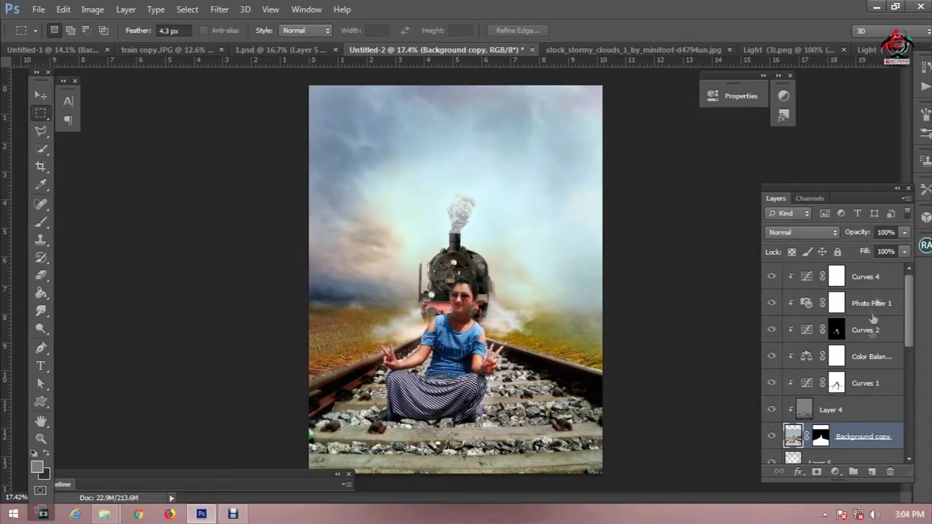
click(884, 279)
scroll(852, 394, down, 5)
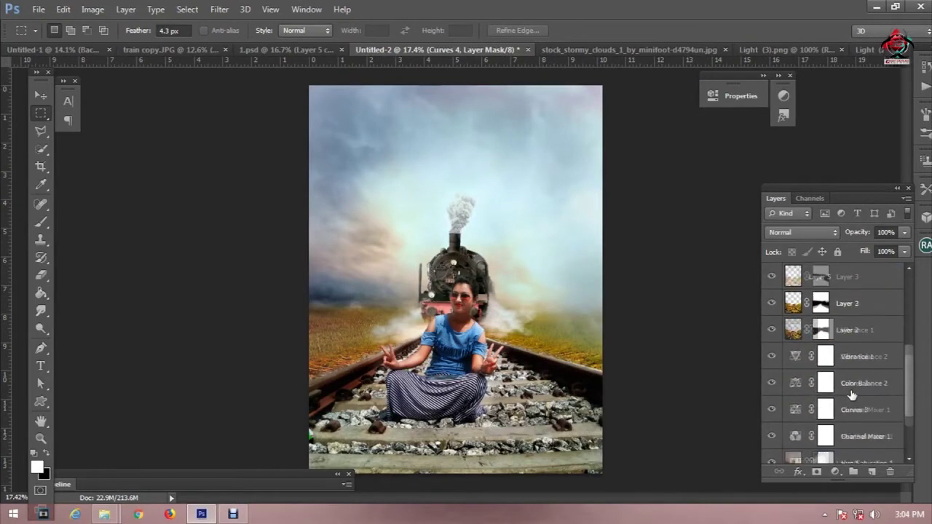
scroll(853, 397, down, 5)
scroll(852, 396, up, 2)
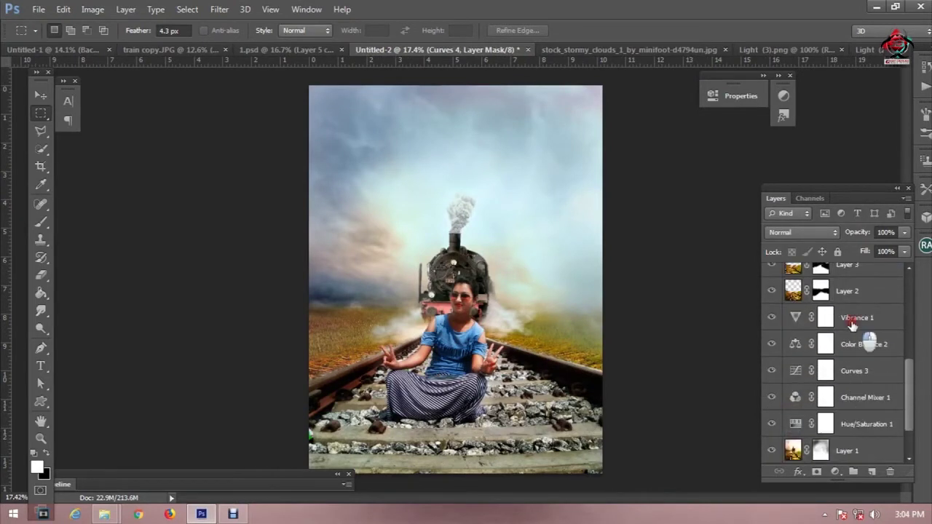
drag(852, 324, 851, 320)
click(41, 95)
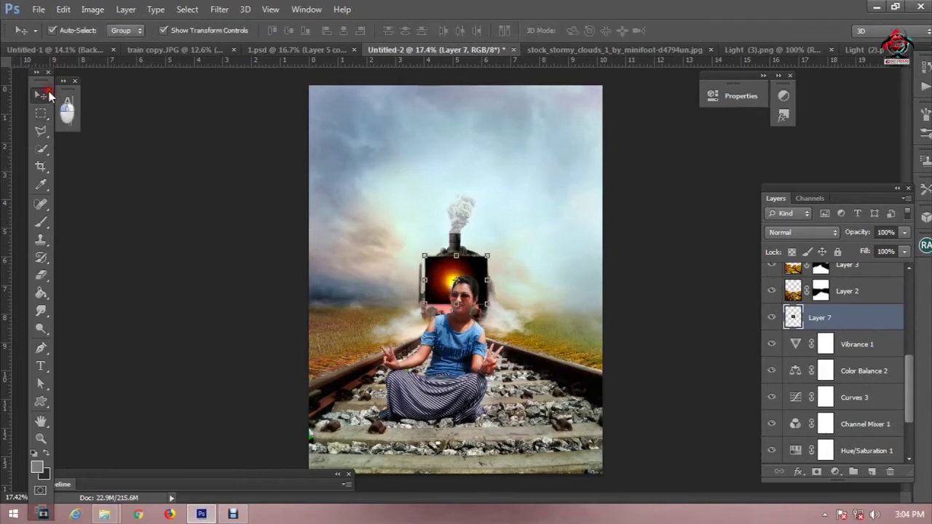
Scale the glow to about 140% over the train and set Layer 7 to Screen blend mode.
drag(495, 254, 521, 233)
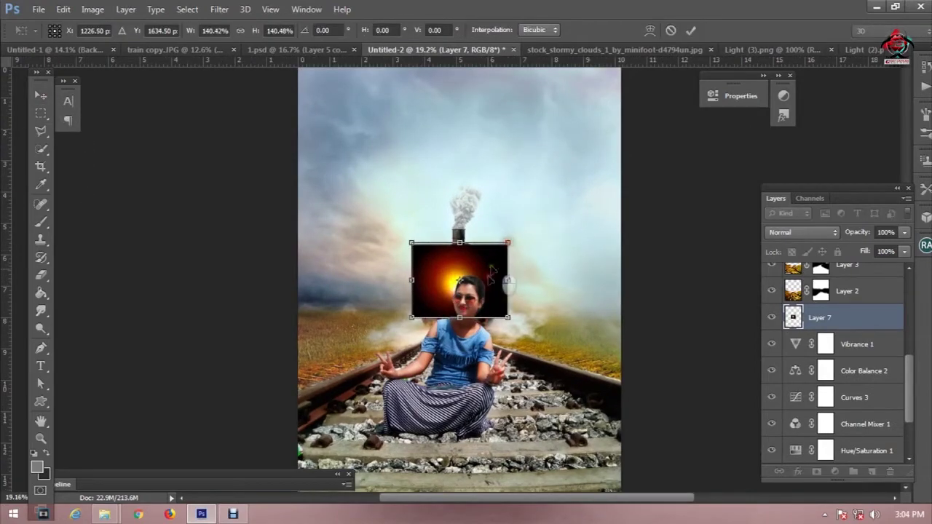
mouse_move(509, 265)
mouse_down()
mouse_move(491, 261)
mouse_move(495, 251)
mouse_up()
key(Return)
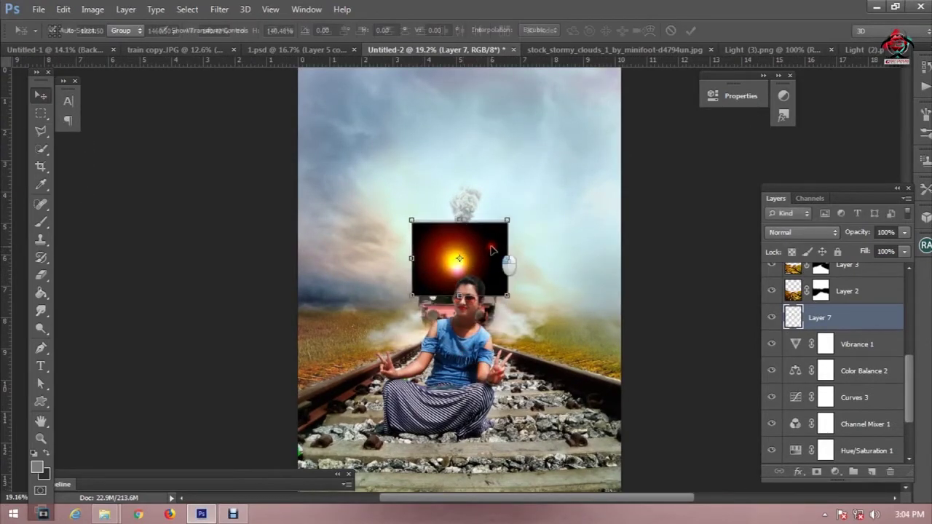
click(800, 234)
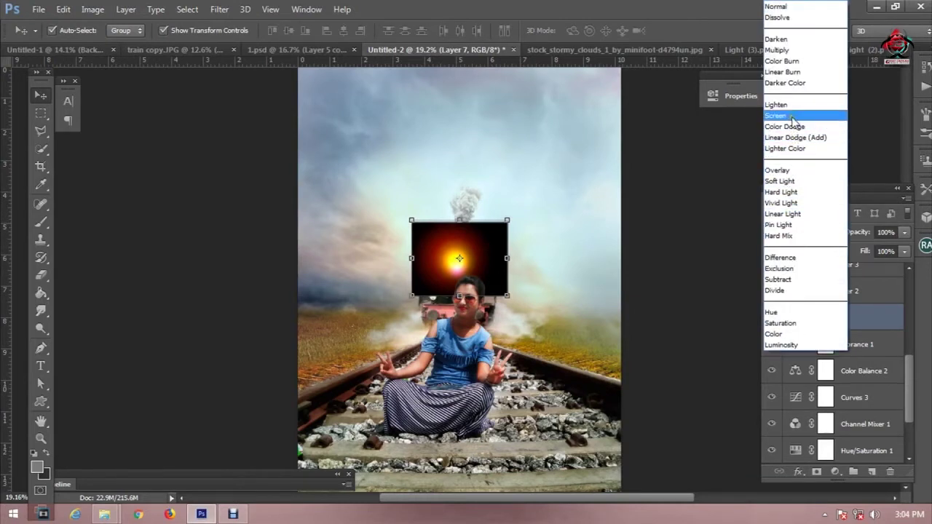
click(778, 115)
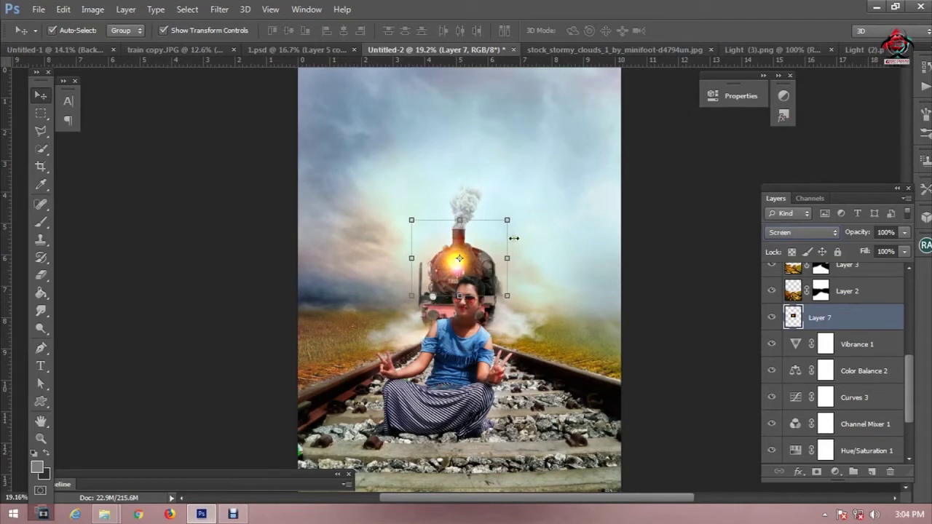
Move the glow down onto the locomotive's front.
click(504, 232)
scroll(483, 243, up, 3)
drag(483, 243, 485, 252)
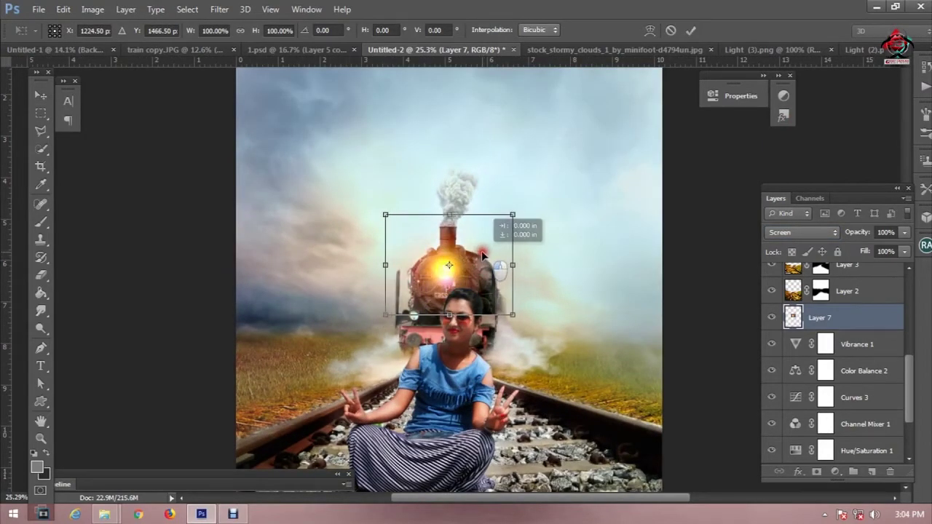
key(Return)
click(218, 9)
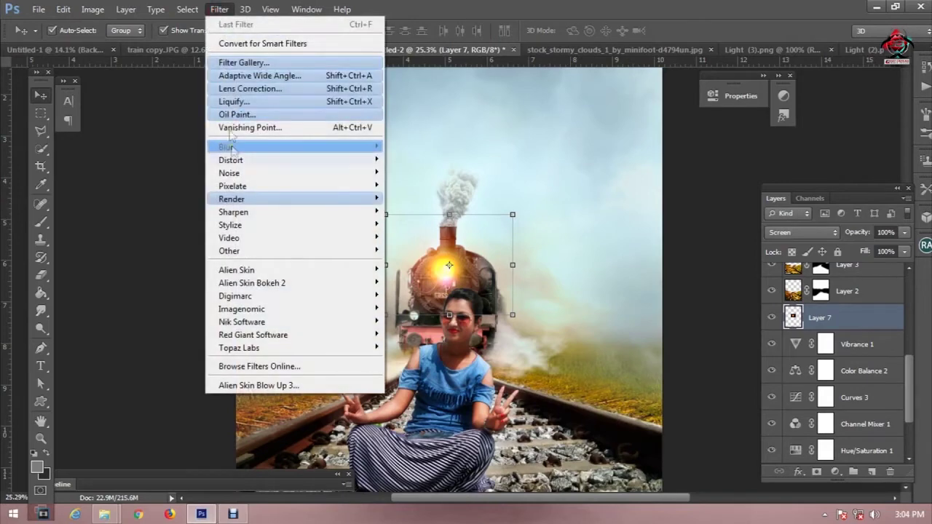
Soften Layer 7's glow with a 15.5 px Gaussian Blur and nudge it slightly lower.
mouse_move(294, 147)
click(403, 244)
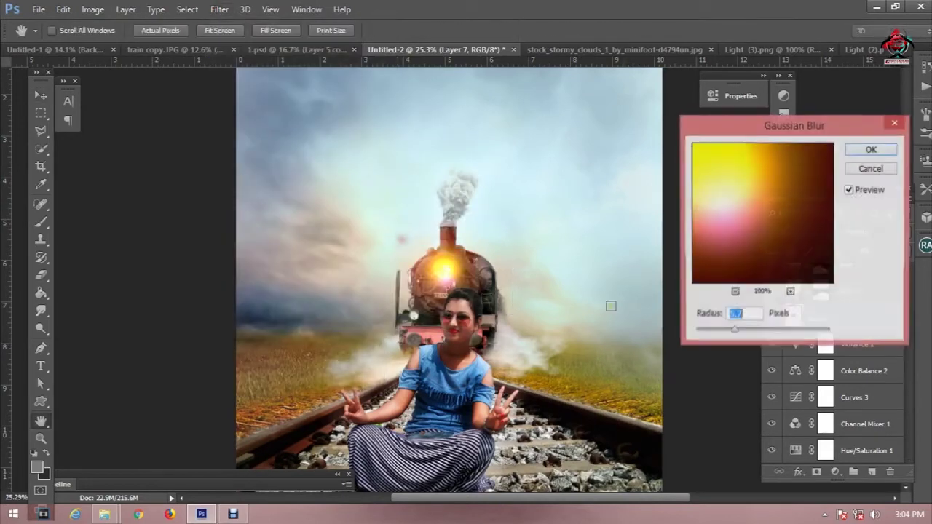
drag(737, 333, 764, 339)
click(872, 151)
key(v)
scroll(421, 224, down, 1)
drag(521, 199, 510, 208)
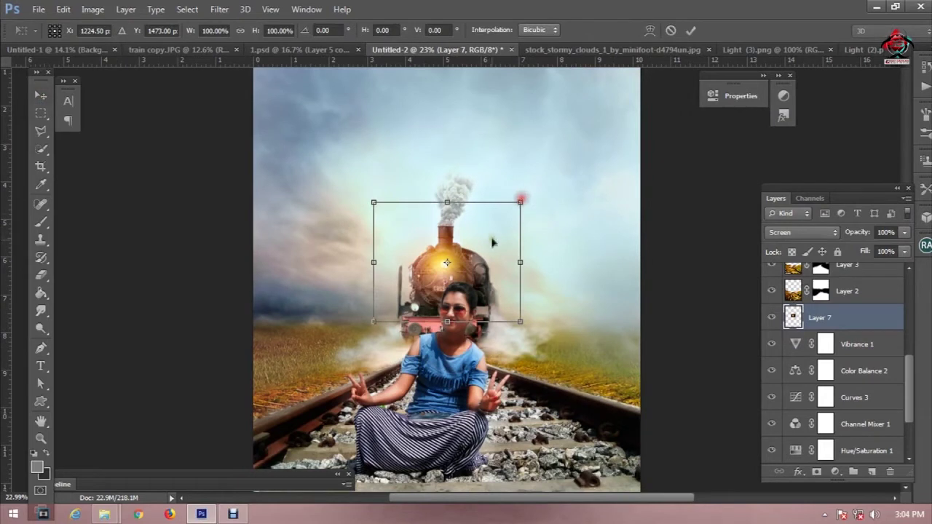
Nudge the glow up-left, then duplicate it as Layer 7 copy on the left headlight.
key(Up)
key(Up)
key(Up)
key(Up)
key(Up)
key(Up)
key(Up)
key(Up)
key(Up)
key(Left)
key(Left)
key(Left)
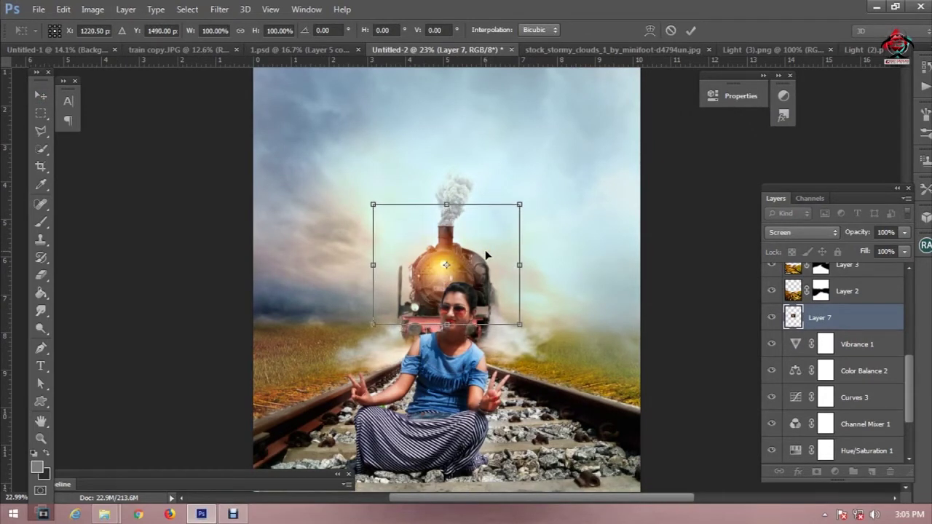
key(Return)
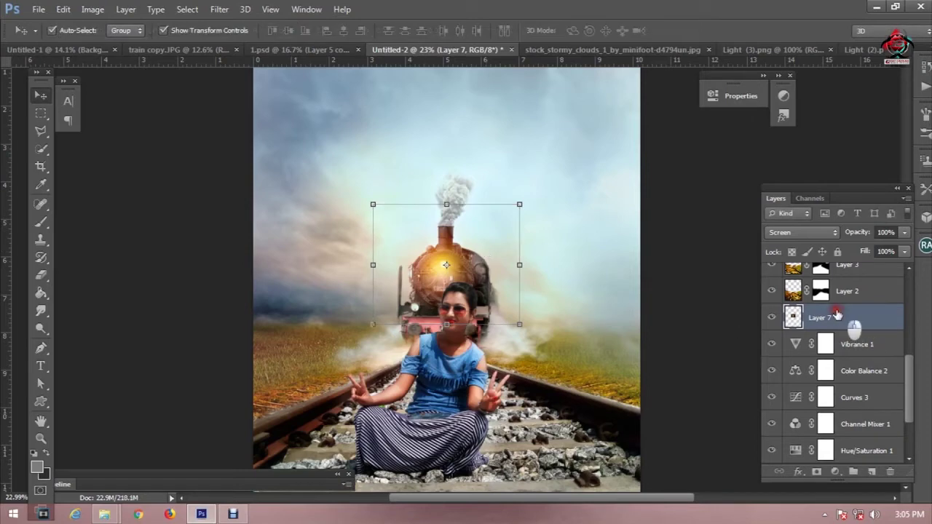
right_click(849, 314)
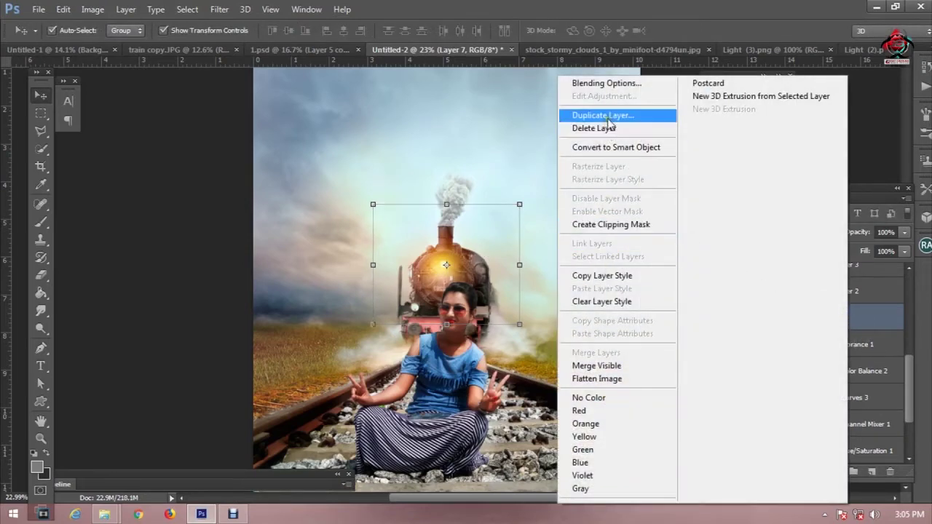
click(604, 115)
click(587, 153)
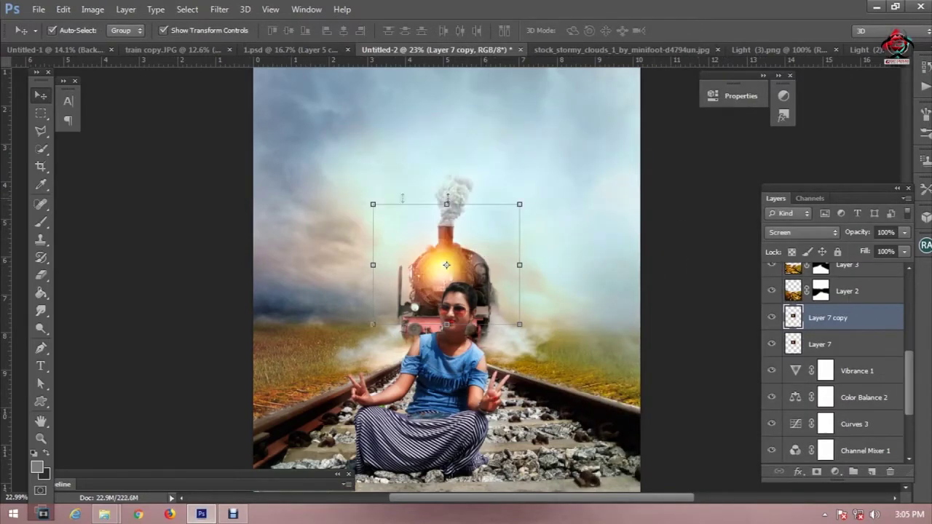
click(521, 201)
drag(493, 223, 467, 266)
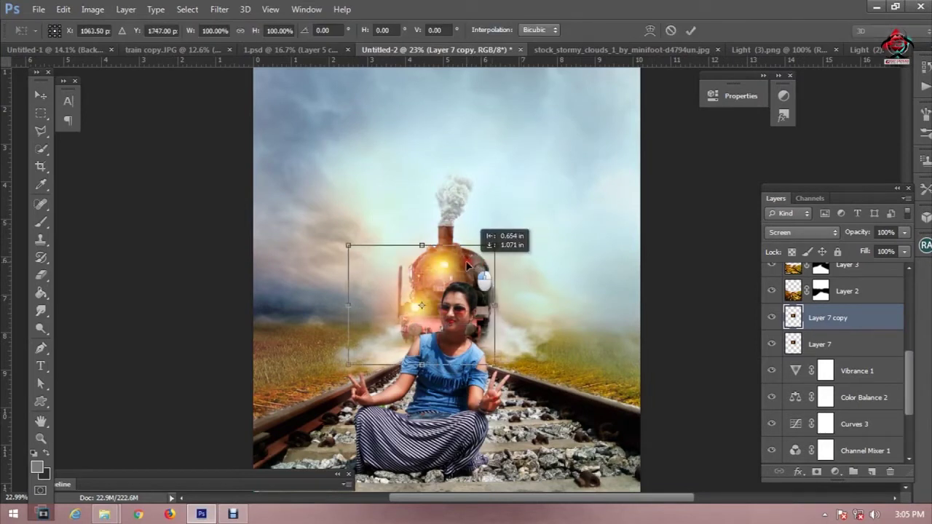
key(Left)
key(Left)
key(Left)
key(Down)
key(Down)
key(Down)
key(Left)
key(Left)
key(Left)
key(Return)
Duplicate it again as Layer 7 copy 2 and move it right onto the right headlight.
right_click(848, 325)
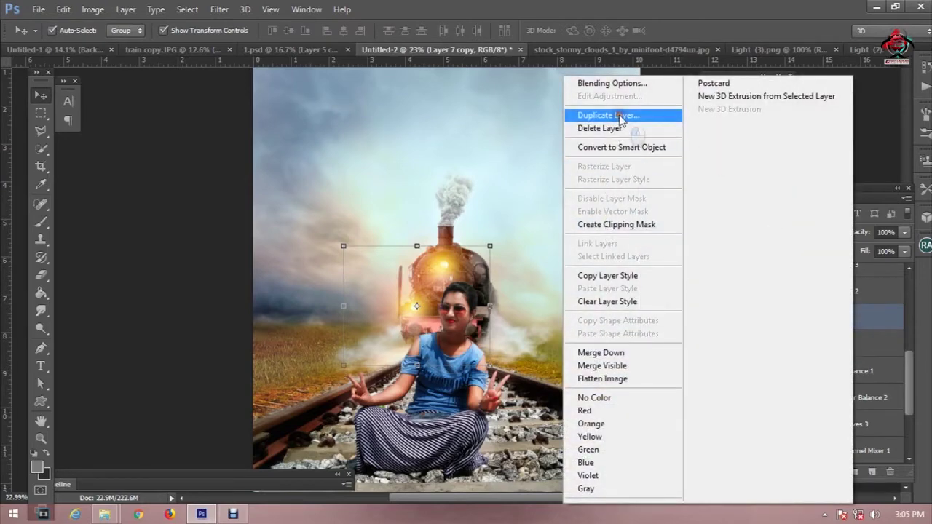
click(620, 117)
click(598, 154)
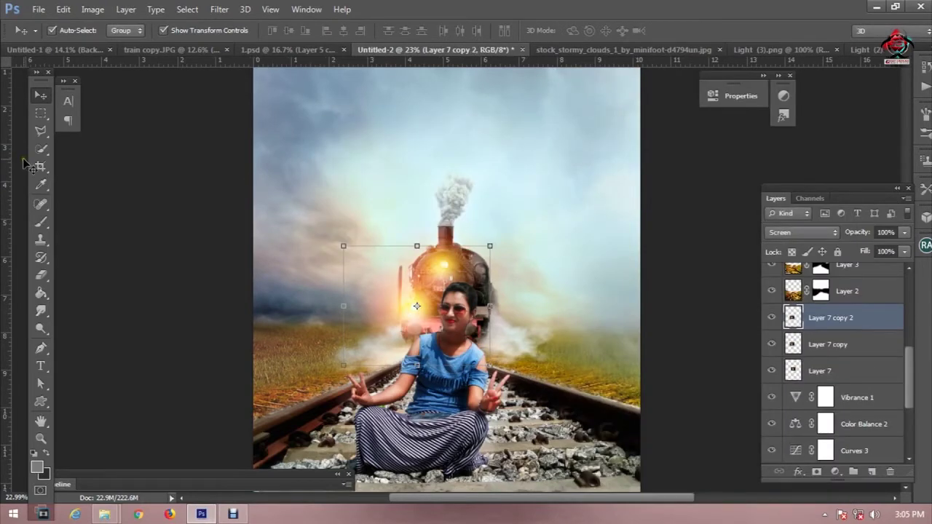
drag(418, 306, 464, 306)
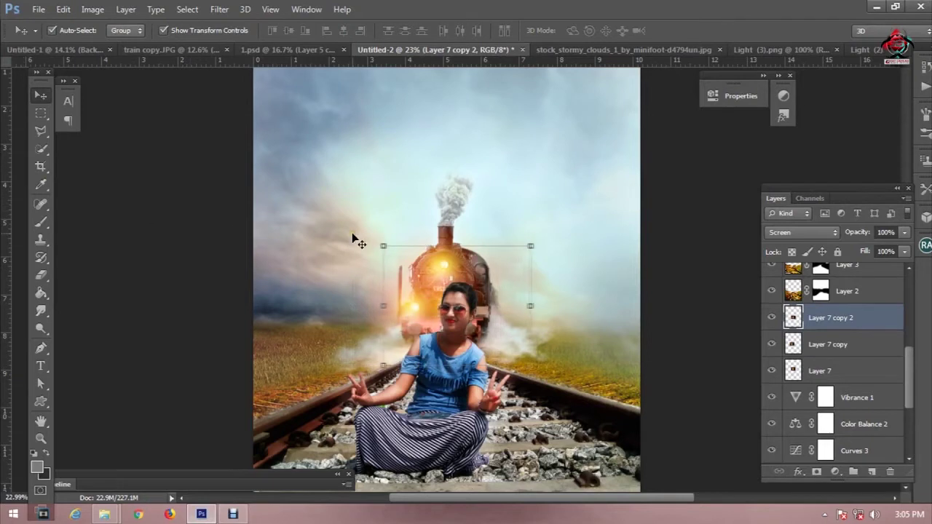
key(Right)
key(Right)
key(Right)
key(Down)
key(Down)
key(Down)
key(Down)
key(Down)
key(Down)
Nudge Layer 7 copy 2 right and down with the woman hidden, then show her again.
scroll(839, 373, up, 3)
scroll(791, 364, up, 2)
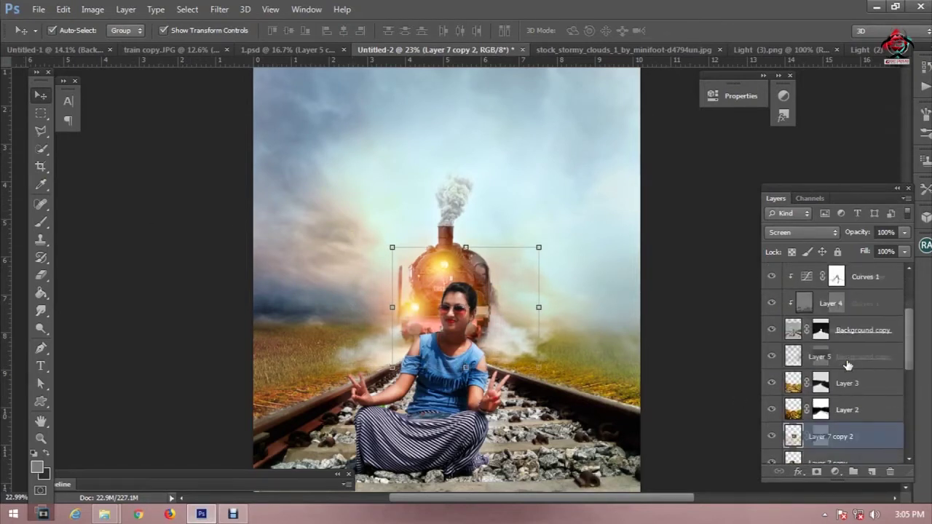
click(773, 331)
key(Right)
key(Right)
key(Right)
key(Right)
key(Right)
key(Right)
key(Down)
key(Down)
key(Down)
key(Right)
key(Right)
key(Right)
key(Right)
key(Right)
key(Right)
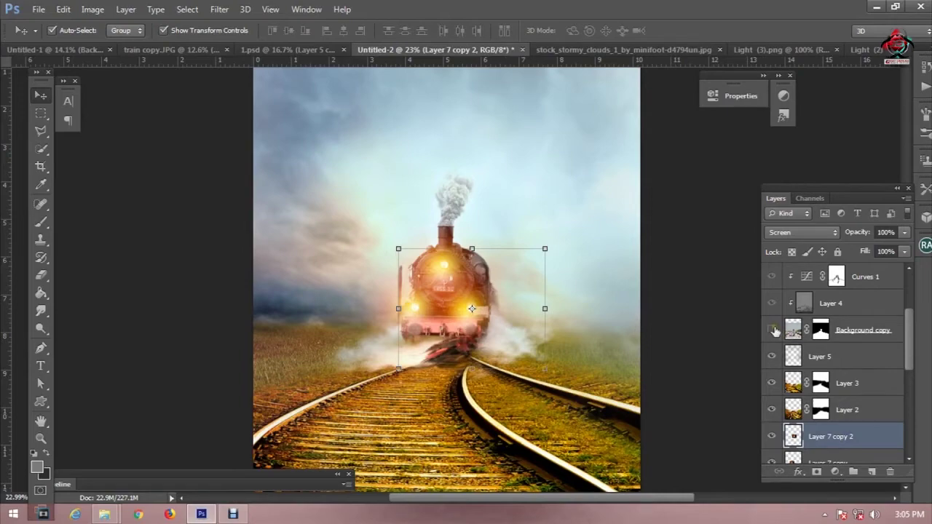
click(773, 331)
Pick the Rectangular Marquee tool and select the woman's Background copy layer.
click(45, 115)
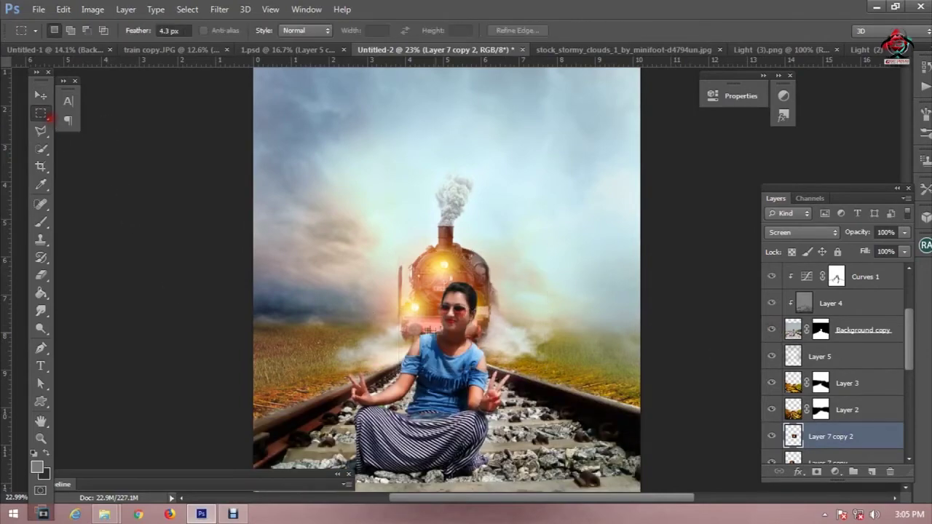
scroll(473, 313, down, 3)
scroll(473, 313, up, 2)
scroll(477, 317, up, 2)
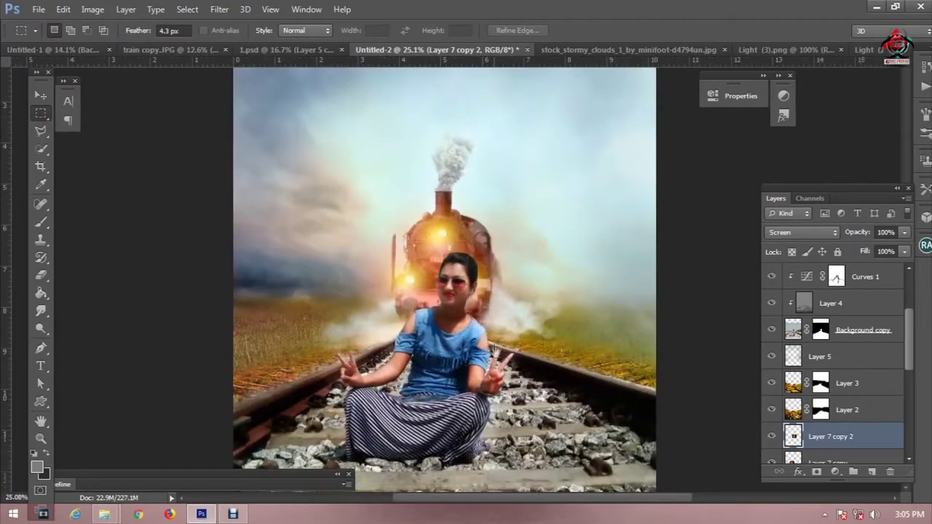
scroll(572, 289, down, 1)
drag(856, 378, 853, 335)
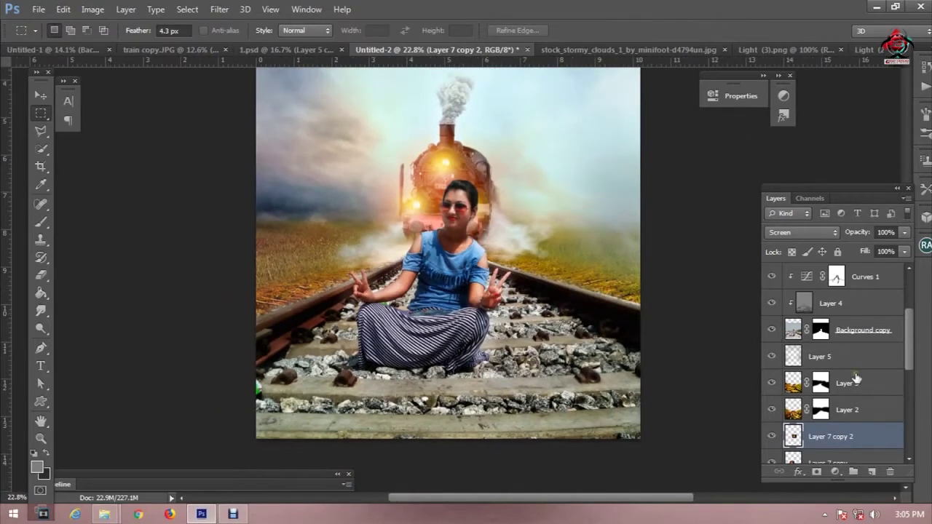
Enable an Inner Shadow on the woman's layer using the golden headlight colour.
double_click(901, 328)
drag(581, 103, 630, 105)
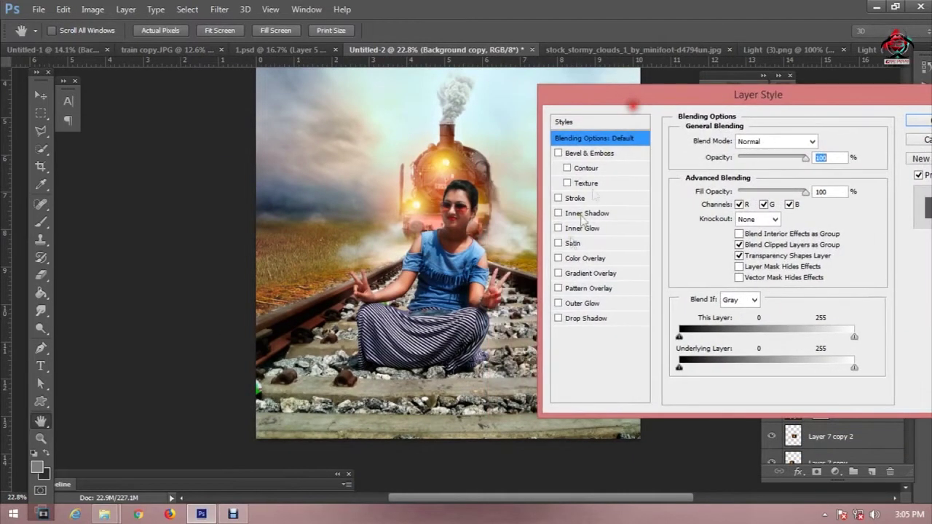
click(565, 214)
click(824, 141)
drag(449, 181, 603, 175)
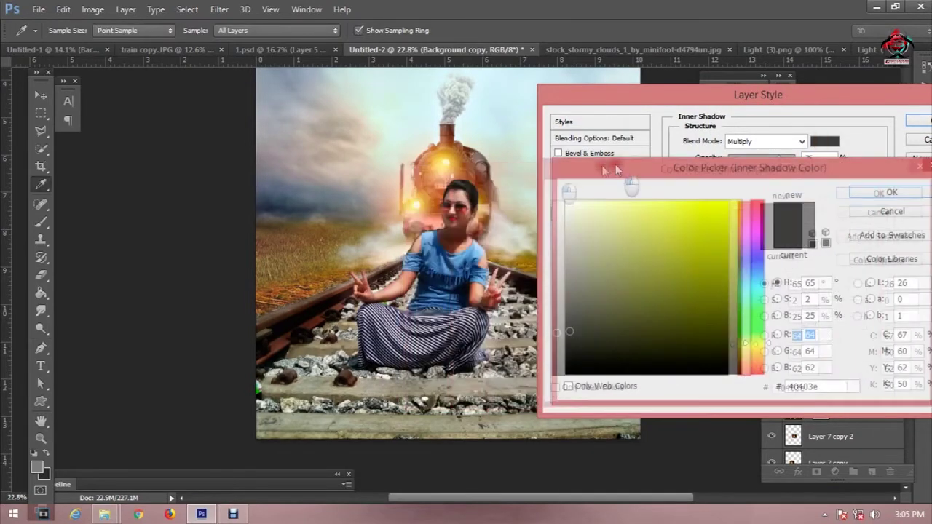
click(456, 164)
click(888, 193)
Set the inner shadow to Overlay, 74% opacity, 9 px distance and 7 px size.
click(771, 141)
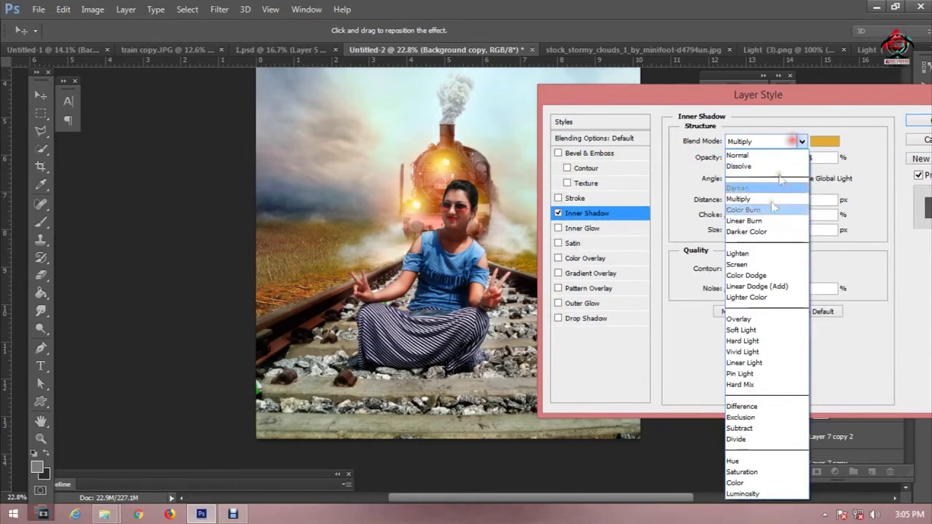
click(755, 321)
drag(778, 159, 777, 162)
drag(732, 200, 735, 200)
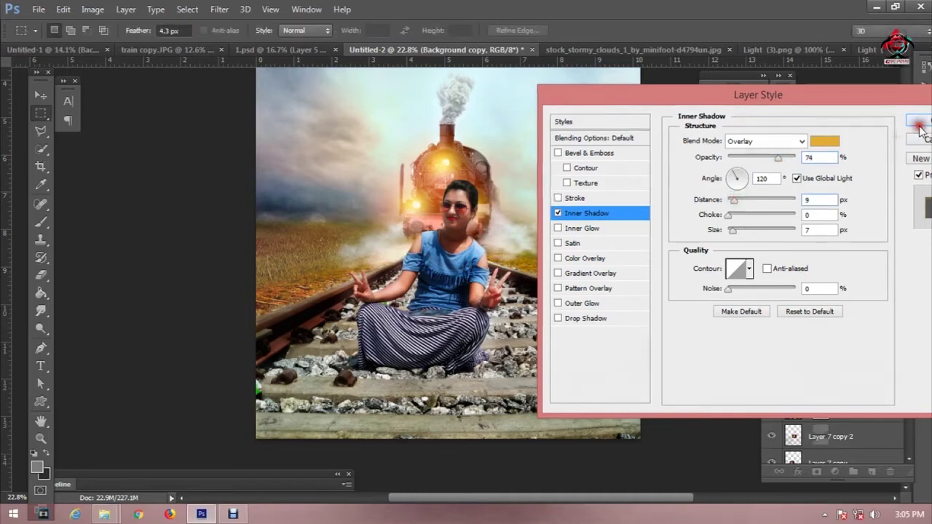
click(921, 129)
scroll(410, 264, up, 2)
scroll(409, 264, up, 2)
scroll(409, 264, up, 2)
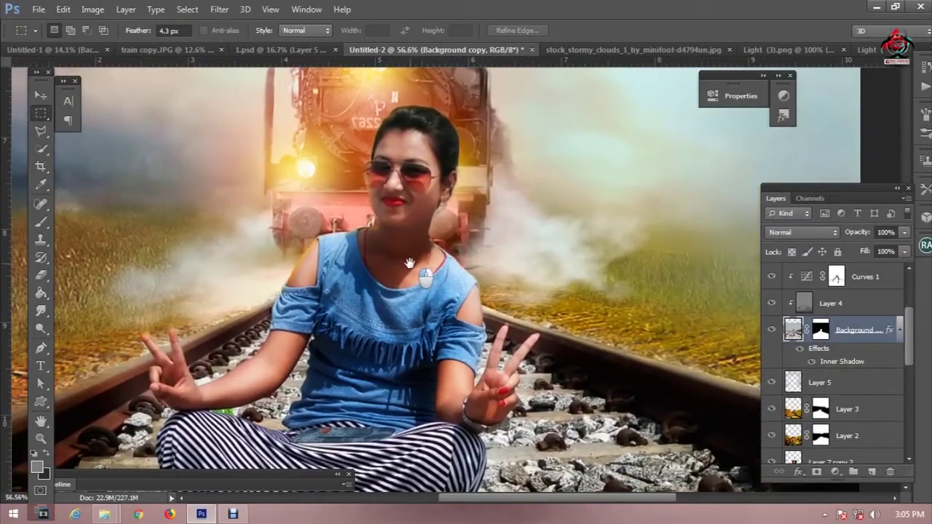
Reopen the woman's Inner Shadow effect and adjust its distance, size, opacity and choke.
double_click(887, 324)
click(582, 212)
drag(733, 206, 731, 203)
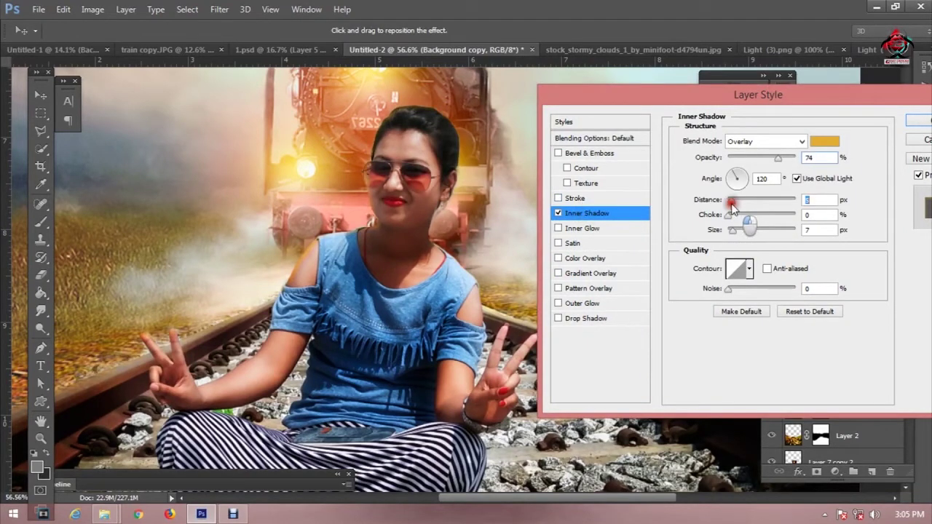
click(733, 231)
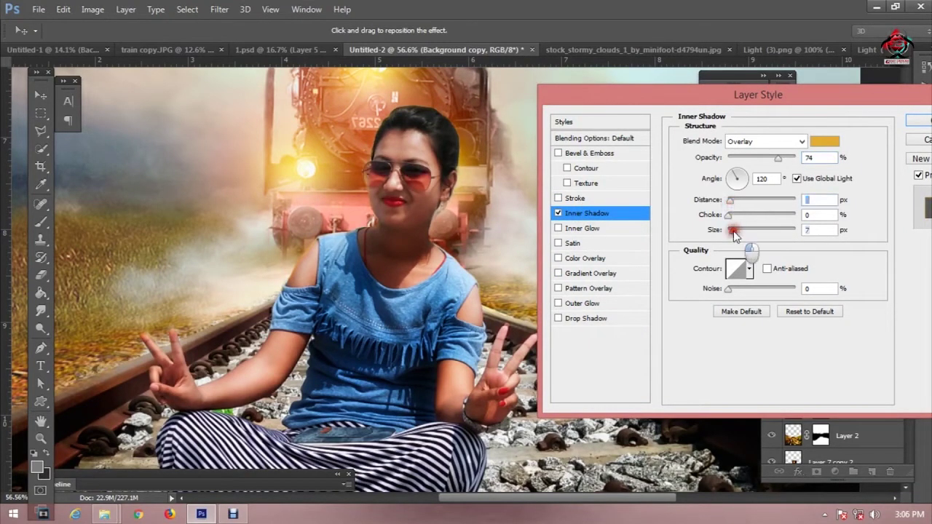
drag(734, 232, 720, 228)
drag(777, 158, 761, 166)
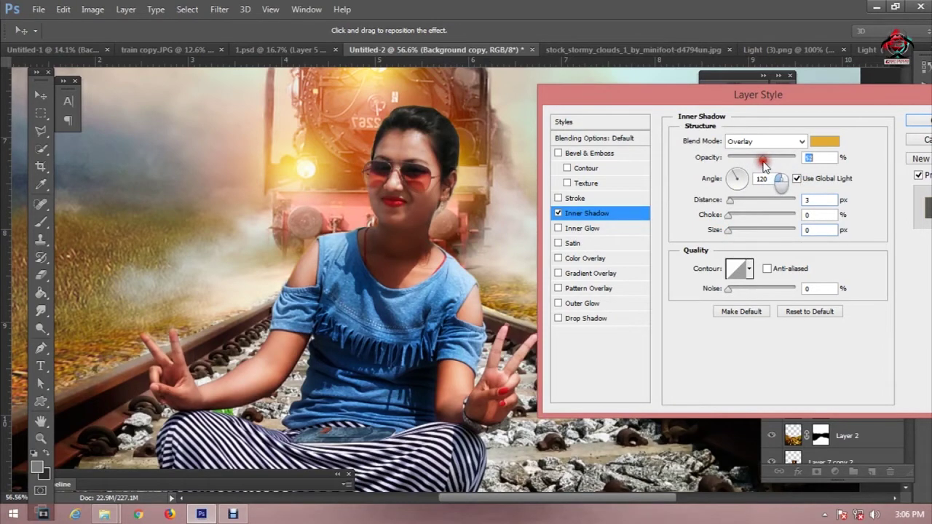
drag(729, 201, 736, 205)
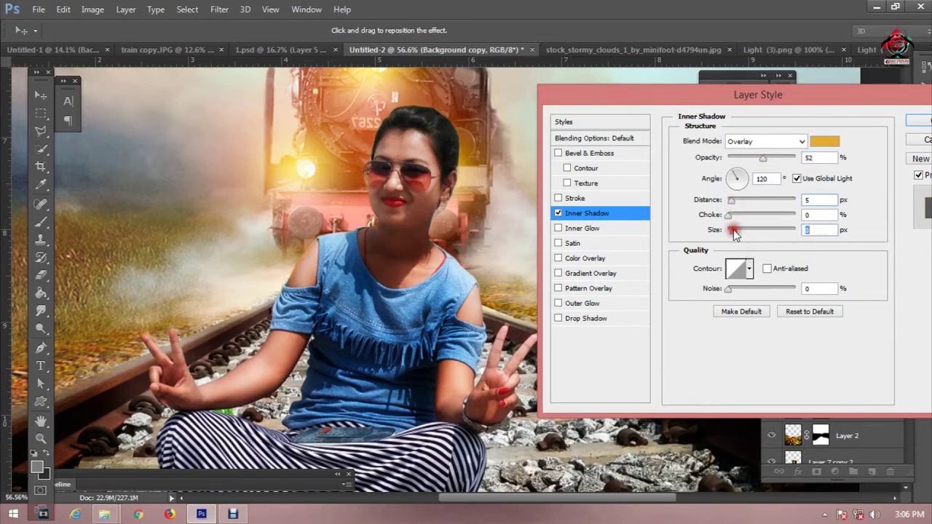
click(727, 217)
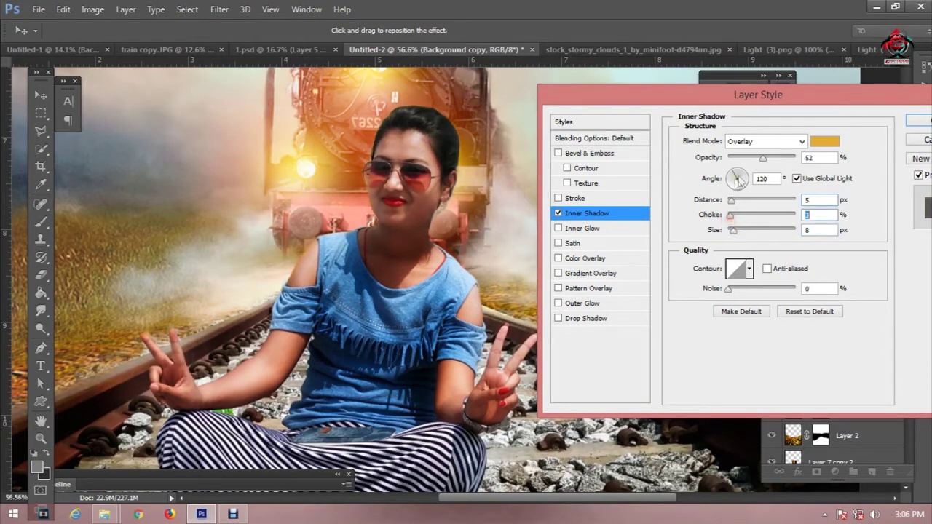
Finish the inner shadow at a 180° angle, 4 px distance and 18 px size, and apply it.
drag(762, 160, 772, 159)
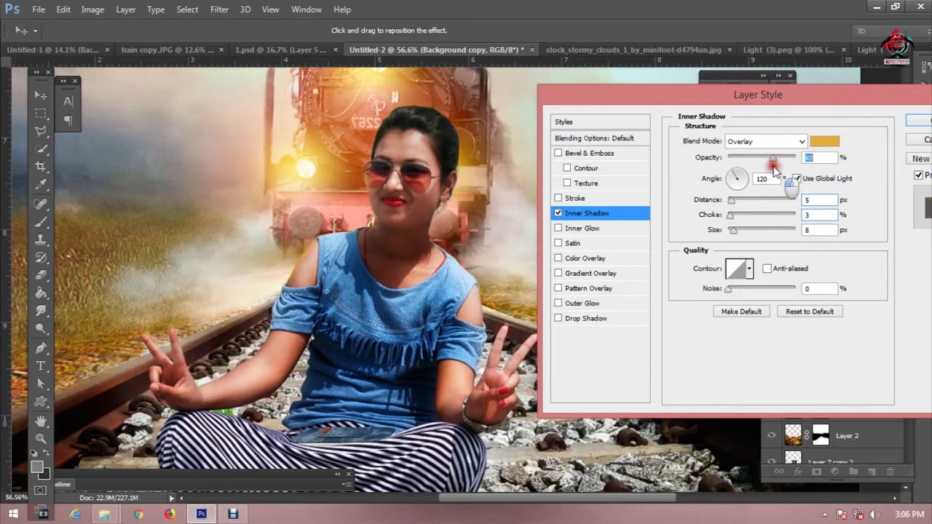
drag(730, 230, 739, 232)
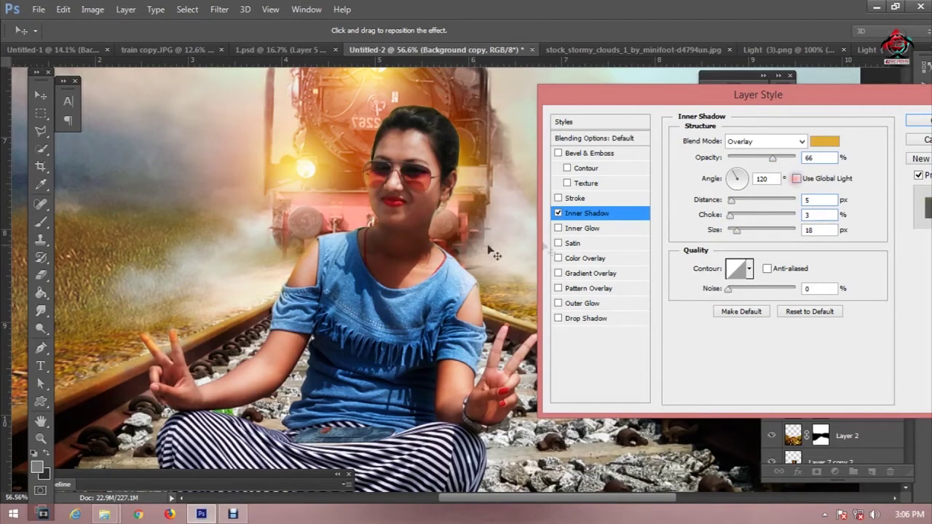
drag(477, 251, 377, 249)
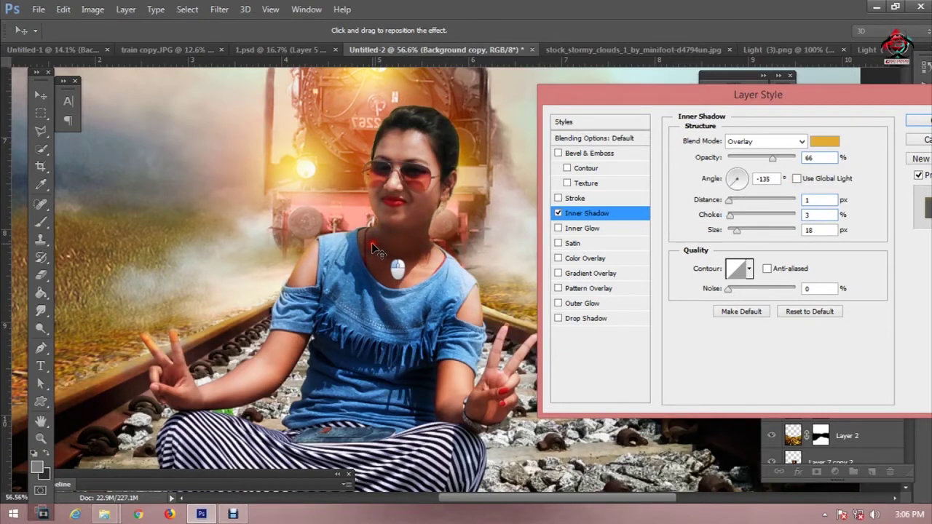
drag(732, 201, 720, 211)
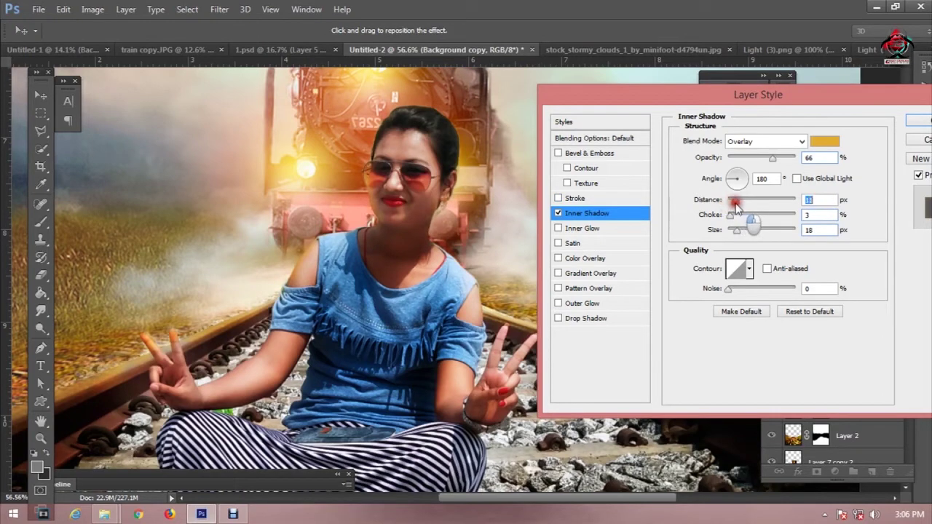
click(775, 158)
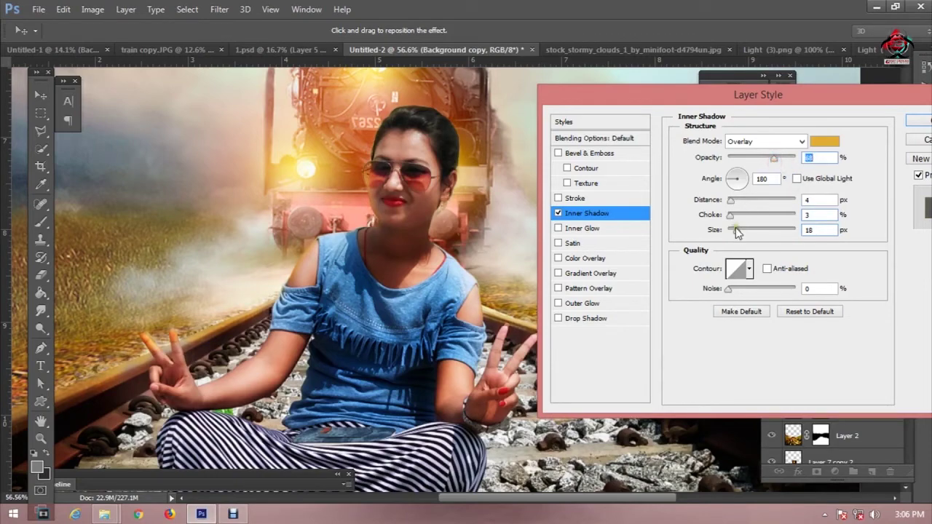
click(918, 120)
key(m)
scroll(447, 211, down, 5)
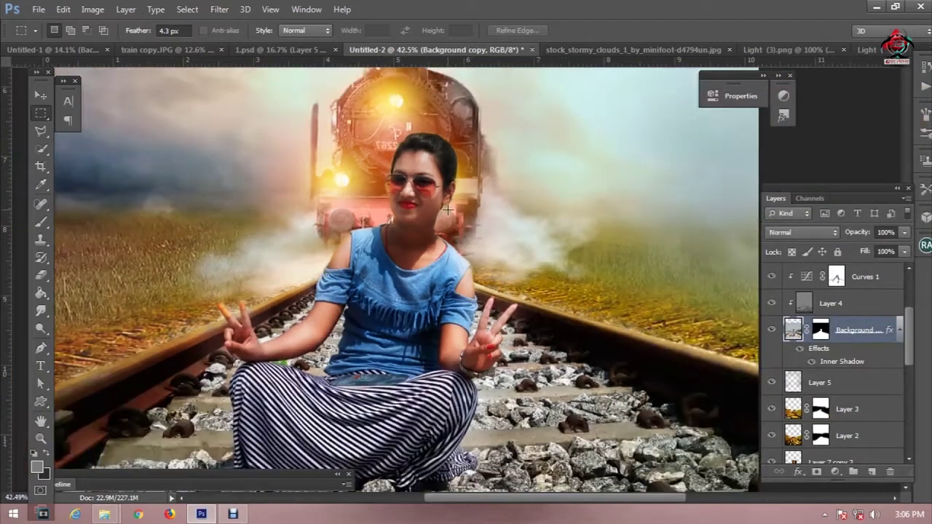
Separate Background copy's Inner Shadow effect onto its own layer, accepting the warning.
scroll(445, 213, up, 2)
scroll(446, 212, up, 2)
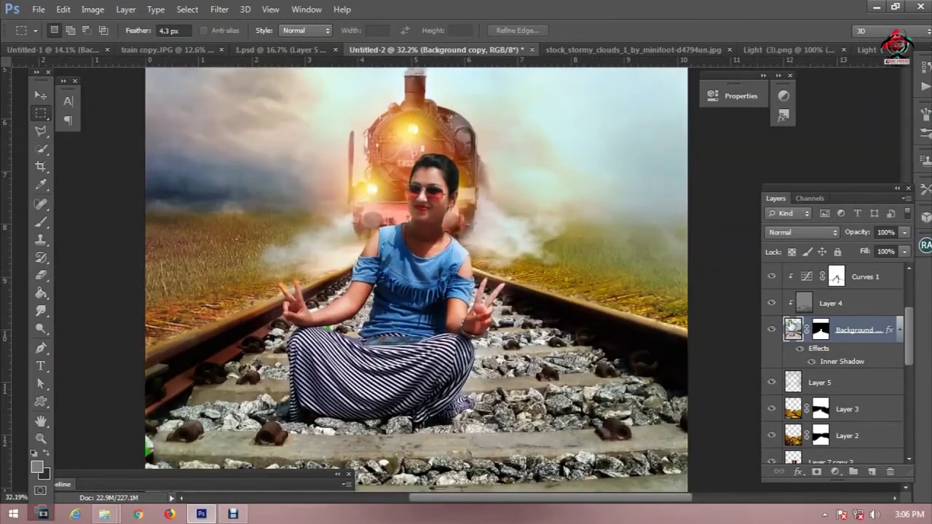
click(773, 331)
click(773, 332)
right_click(893, 336)
click(823, 287)
click(424, 205)
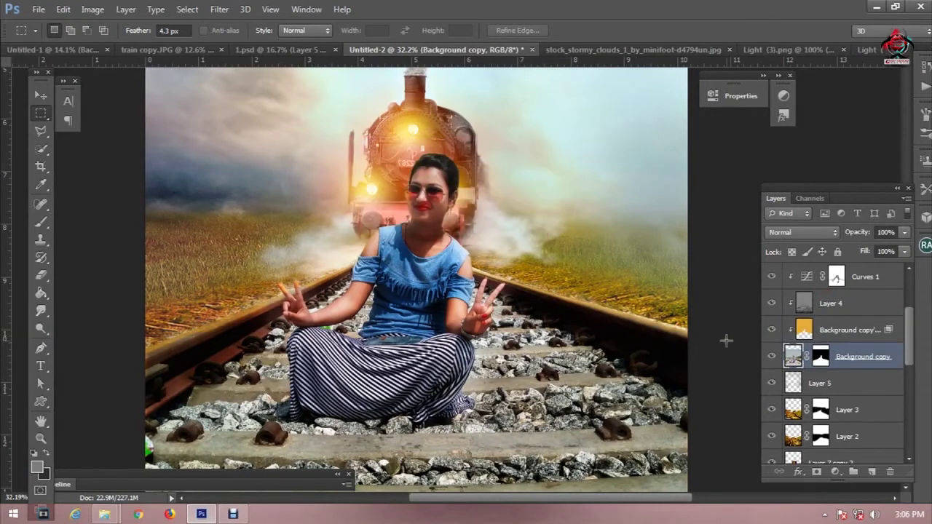
Toggle the new Inner Shadow layer on and off to compare, then select it for erasing.
click(772, 331)
click(771, 331)
click(771, 331)
click(771, 332)
click(771, 331)
click(772, 331)
click(802, 331)
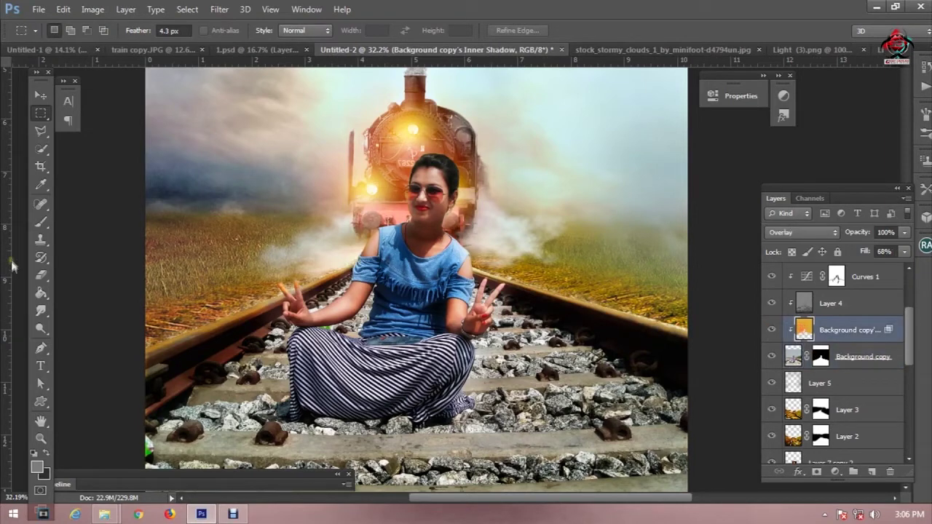
click(42, 281)
right_click(427, 270)
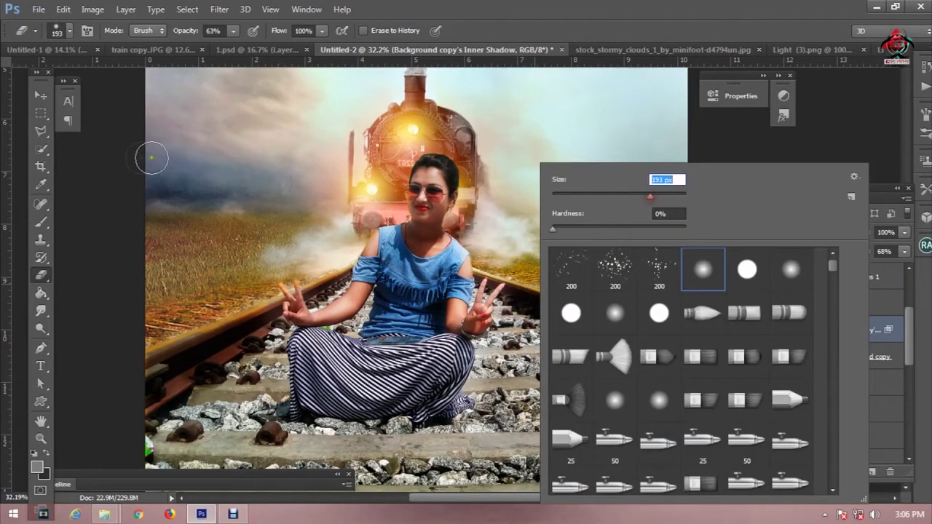
Set the eraser to 50% opacity and erase the shadow over the rails right of the woman.
click(100, 170)
drag(195, 30, 186, 31)
drag(586, 321, 522, 308)
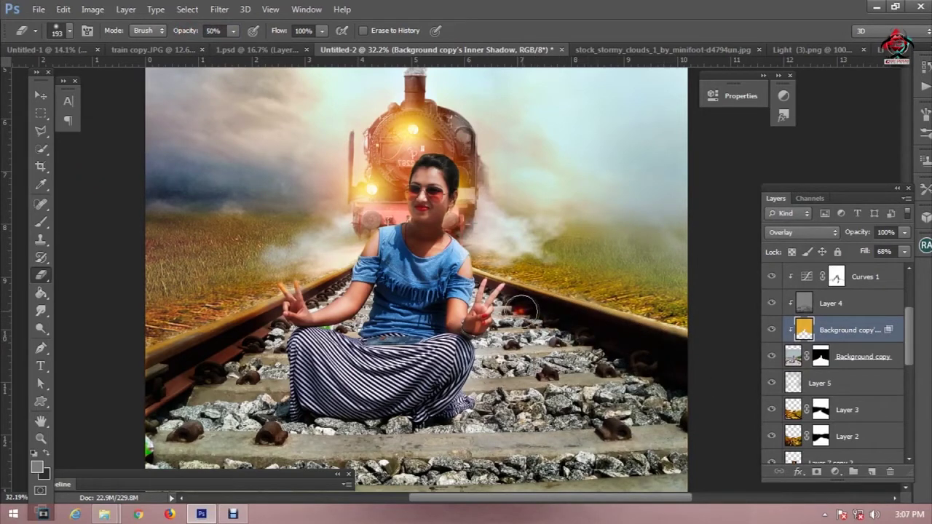
drag(522, 309, 451, 309)
click(771, 331)
click(770, 332)
With an 83 px eraser, remove the shadow over the woman's hand and the left rail.
right_click(288, 299)
drag(419, 195, 436, 200)
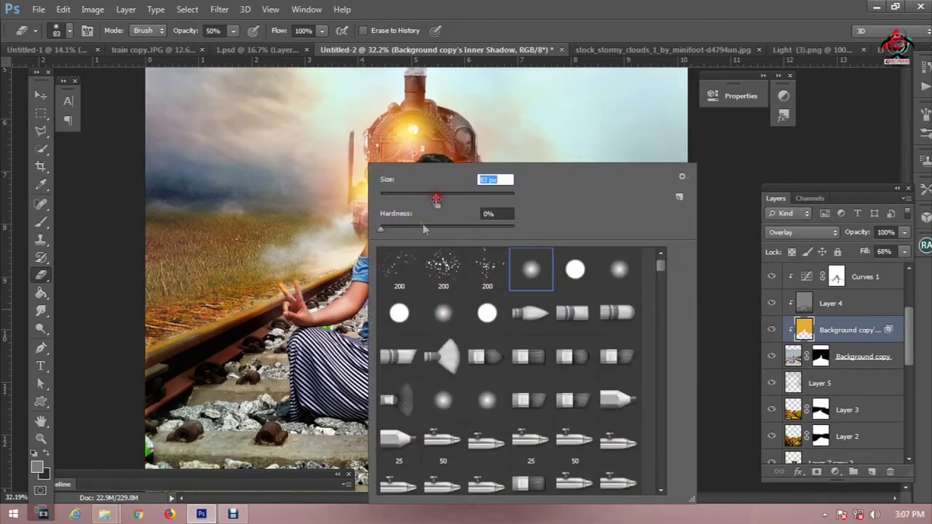
key(Return)
drag(293, 286, 296, 305)
click(771, 330)
click(771, 330)
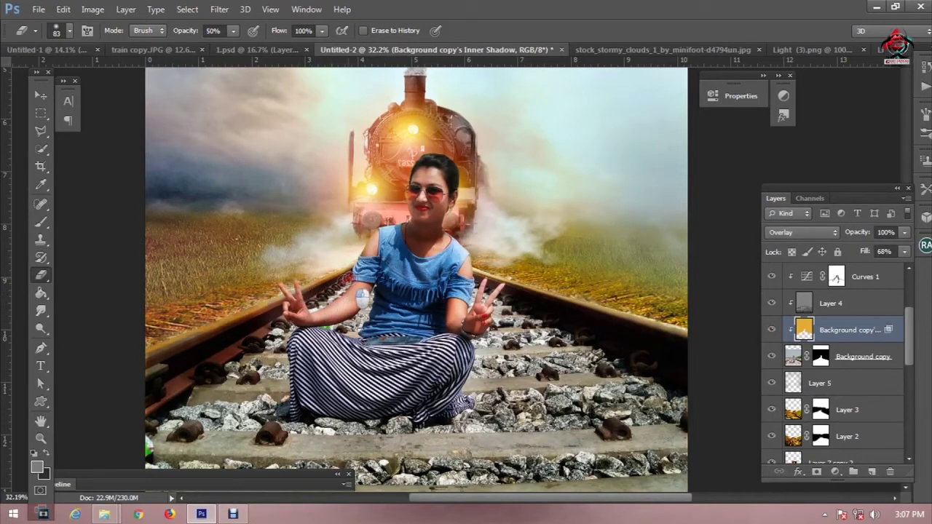
drag(208, 355, 178, 341)
Enlarge the eraser to 195 px and erase more shadow over the left rail.
right_click(332, 338)
drag(418, 196, 429, 197)
mouse_move(252, 321)
mouse_down()
mouse_move(130, 391)
mouse_move(155, 377)
mouse_up()
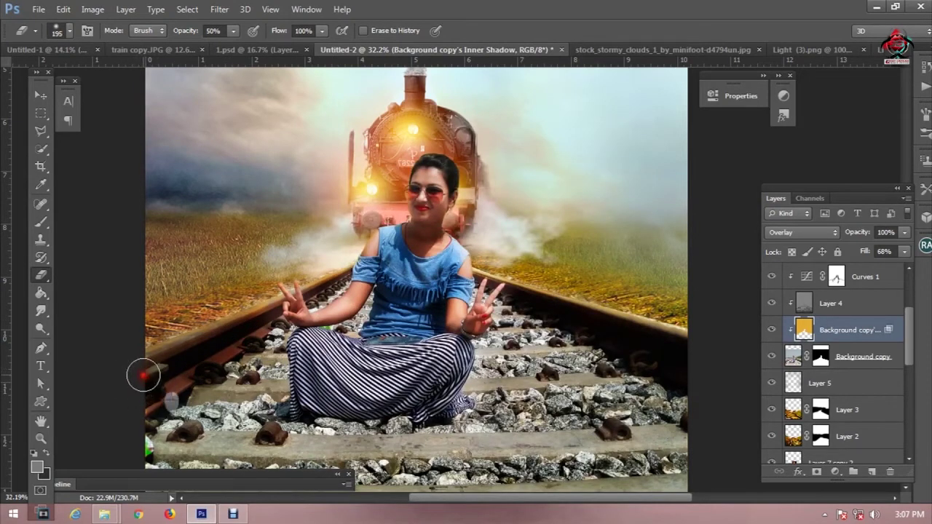
click(772, 330)
click(772, 330)
click(773, 330)
click(772, 330)
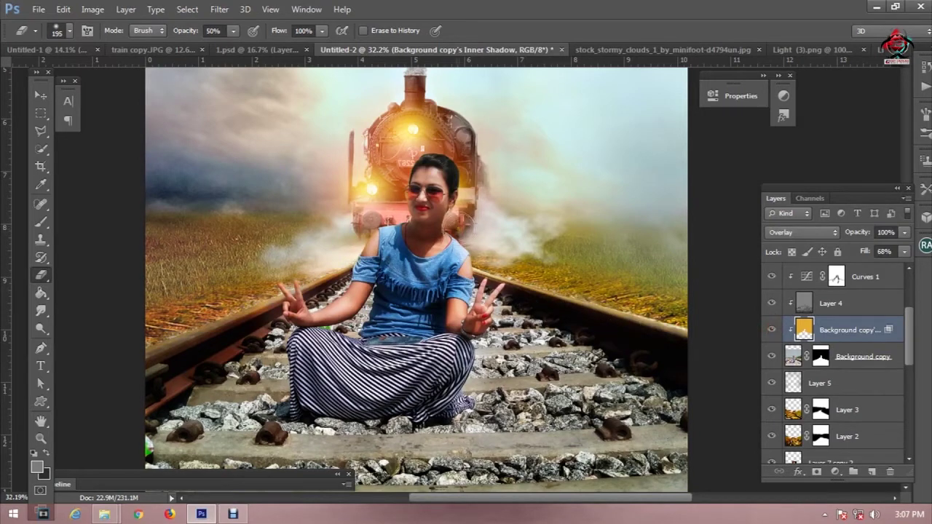
Erase the shadow over the woman's face and left shoulder, then restore eraser opacity to 100%.
drag(445, 219, 444, 191)
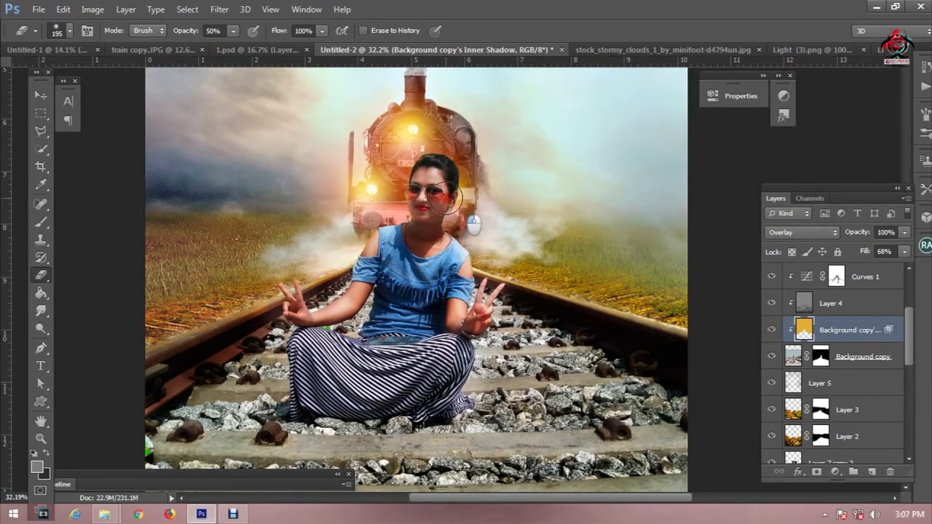
click(771, 331)
click(772, 331)
drag(420, 224, 373, 264)
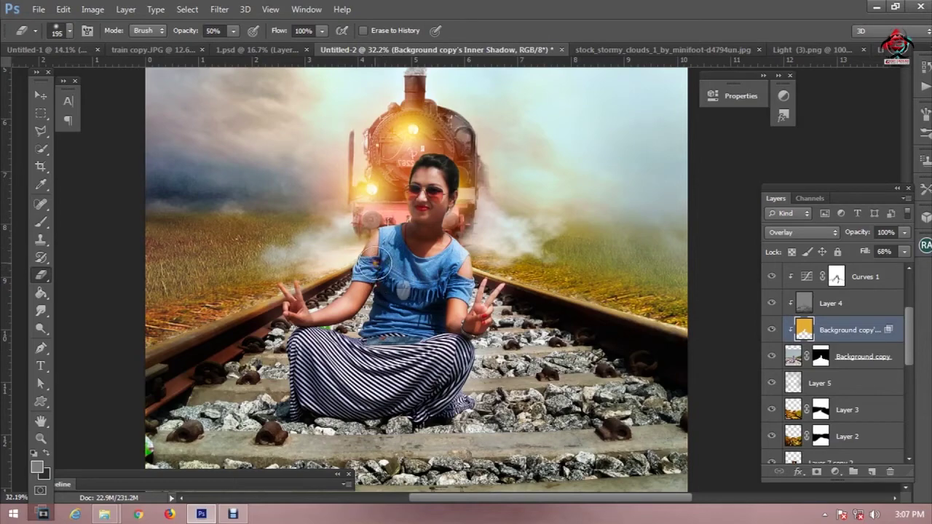
scroll(492, 237, down, 1)
scroll(494, 237, down, 1)
scroll(495, 239, up, 1)
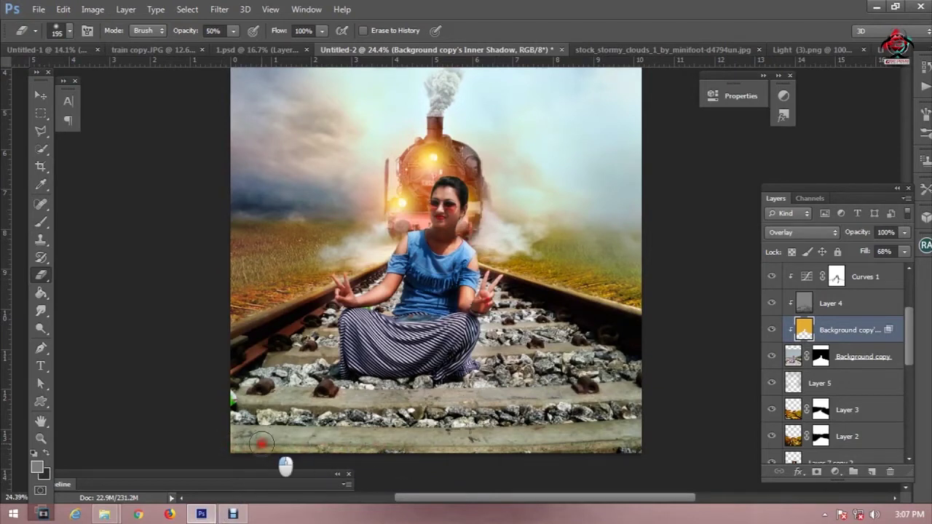
drag(180, 34, 485, 97)
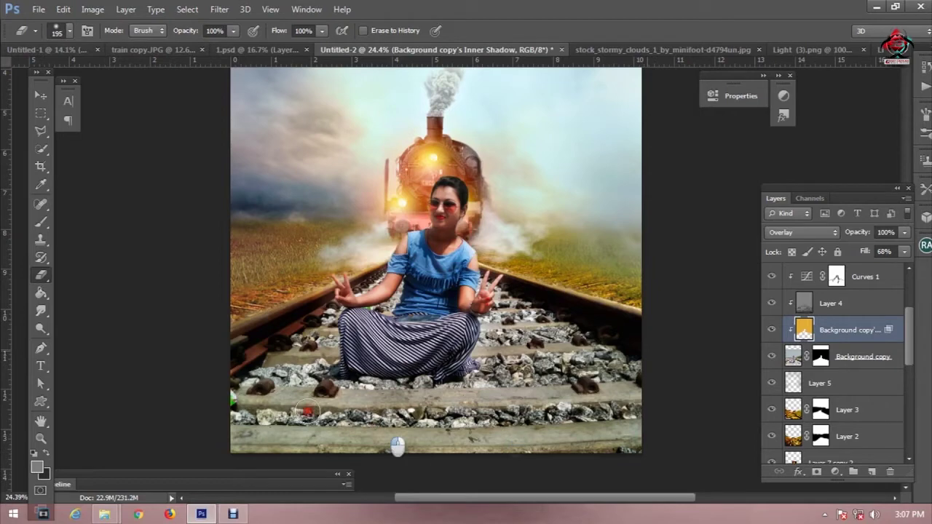
alt+scroll(477, 339, down, 1)
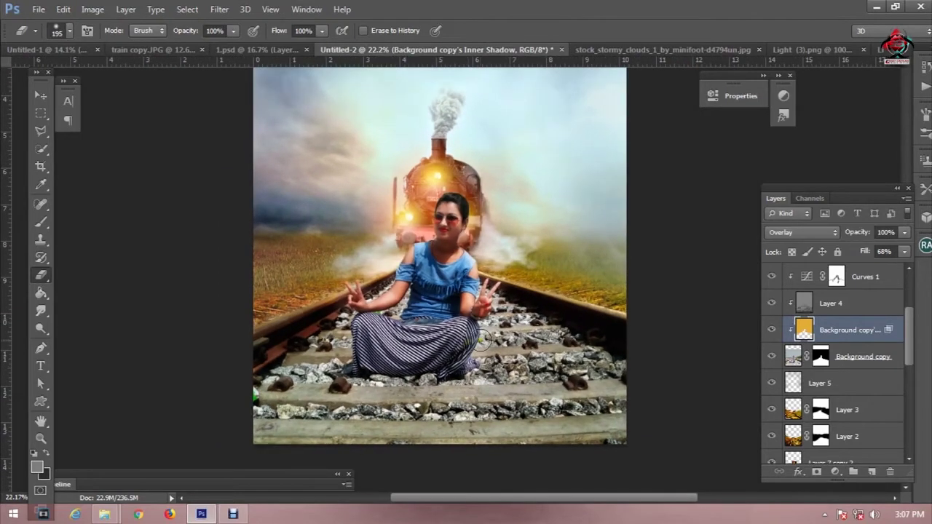
Add Layer 8 above the woman in Overlay mode and sample the train light's yellow.
click(856, 363)
click(872, 471)
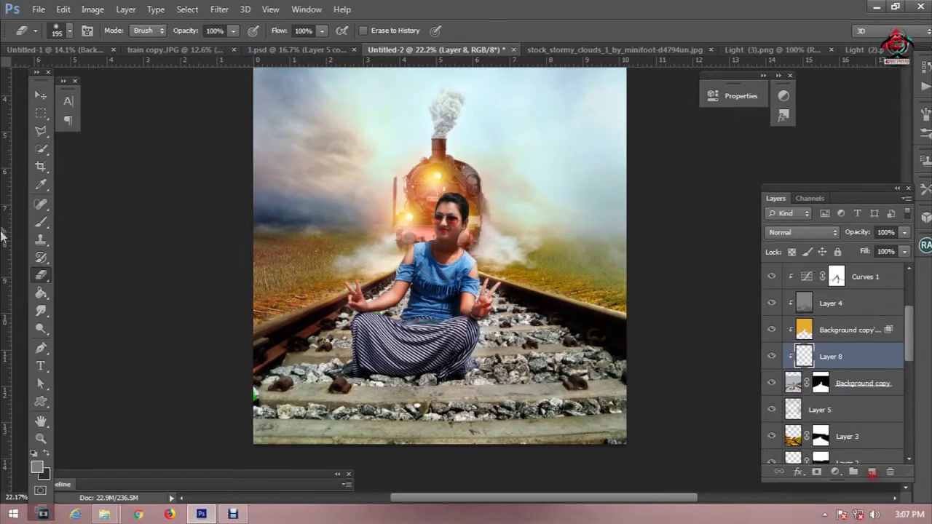
click(40, 222)
alt+click(402, 218)
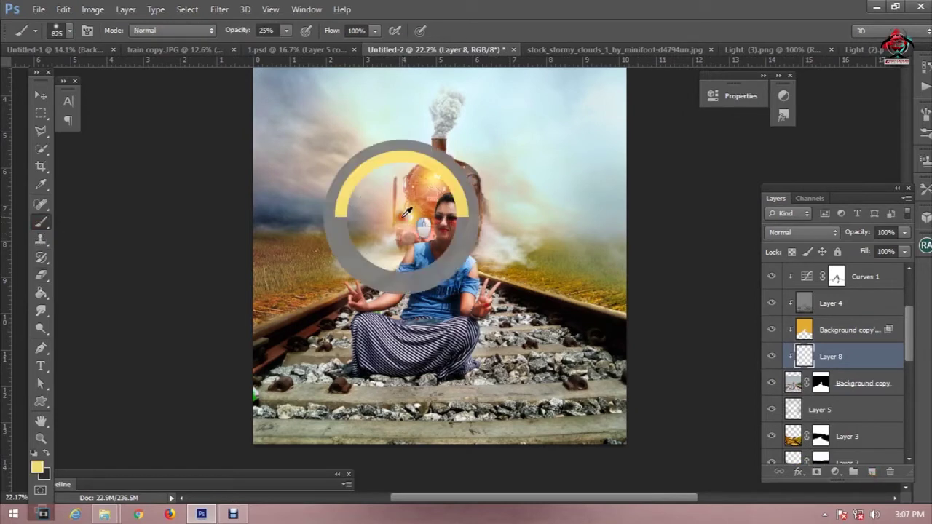
click(797, 232)
click(777, 170)
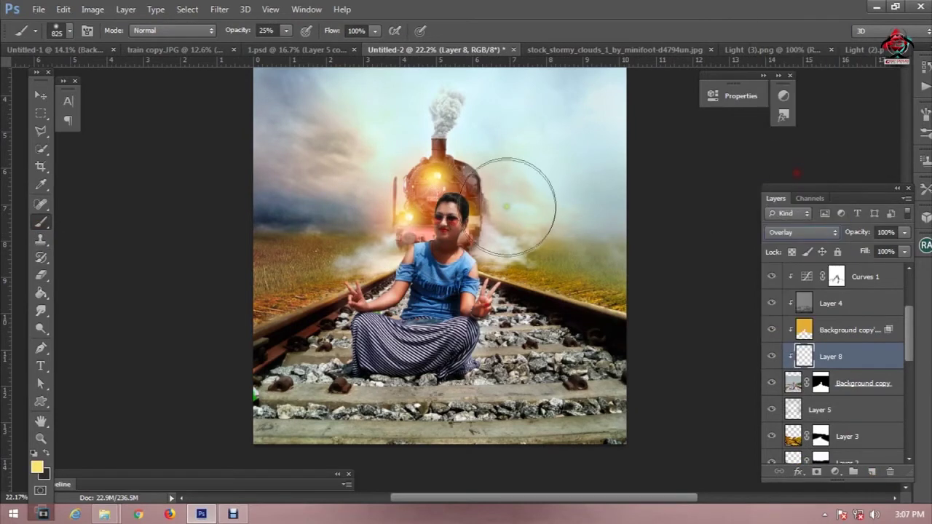
Paint soft yellow light around the woman's arm with a 160 px soft brush.
click(230, 33)
right_click(559, 171)
drag(641, 196, 638, 196)
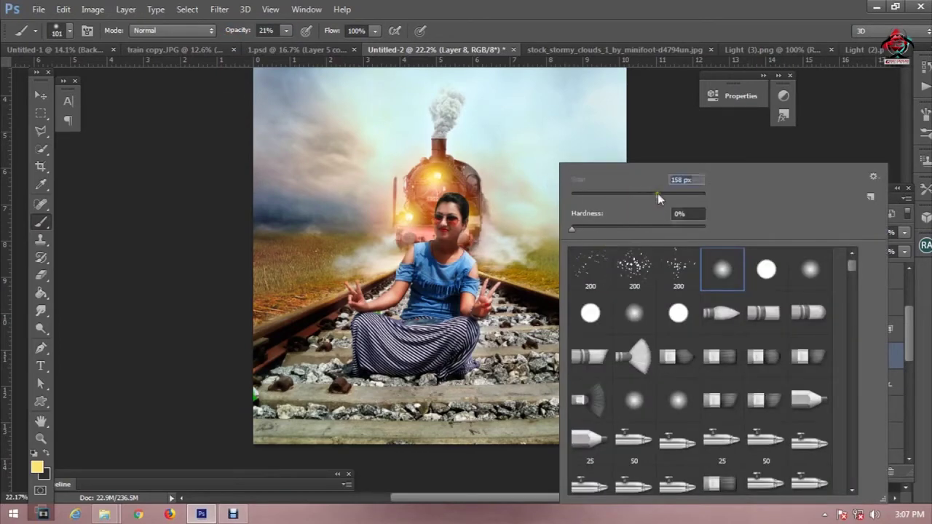
key(Return)
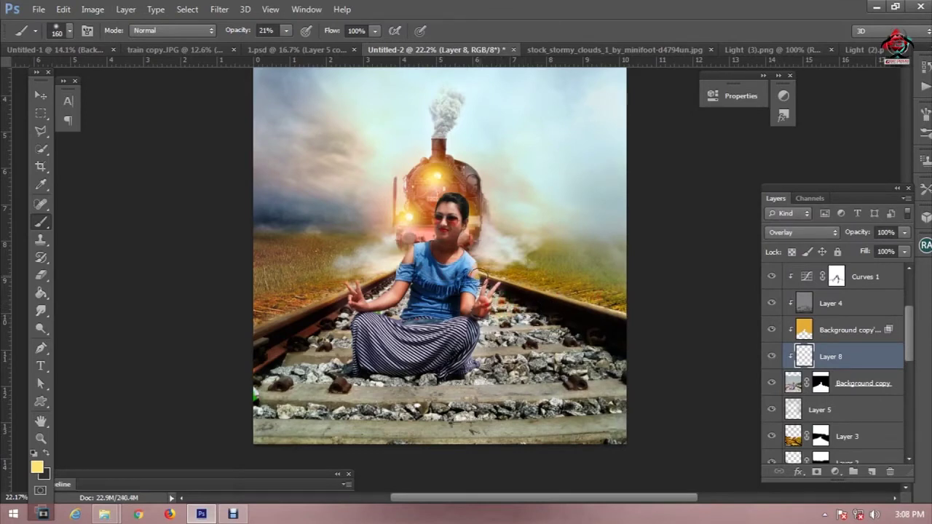
drag(372, 290, 371, 291)
scroll(396, 321, up, 2)
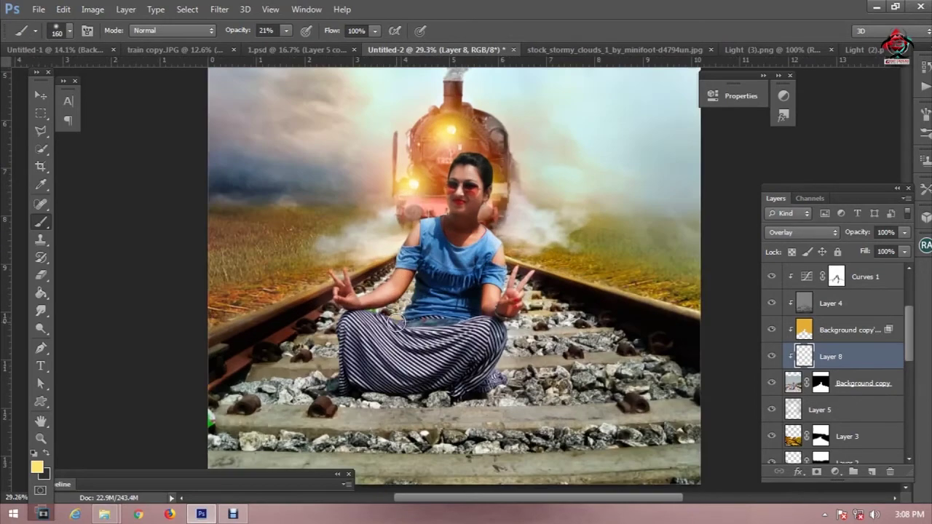
scroll(396, 321, up, 2)
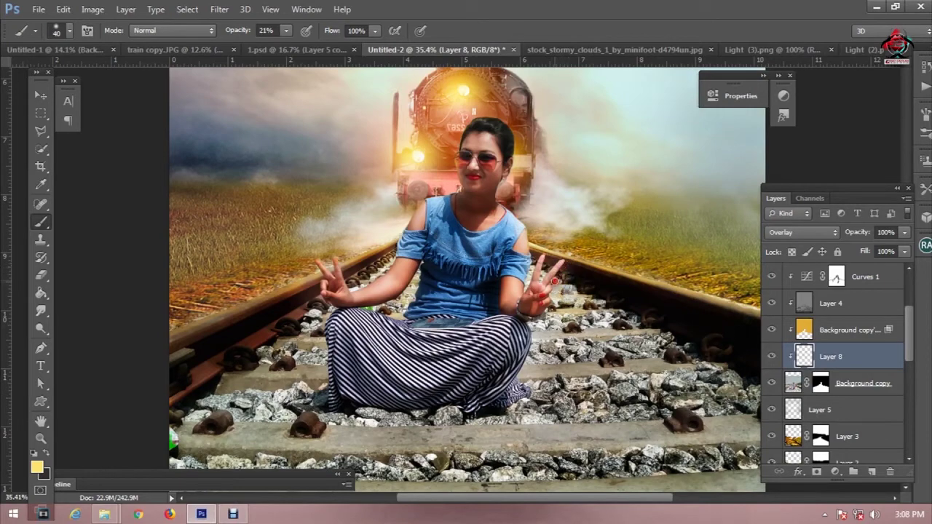
scroll(586, 309, down, 1)
With a 236 px brush at 12% opacity, brighten the stones right of the woman.
right_click(586, 310)
drag(674, 204, 688, 204)
click(554, 339)
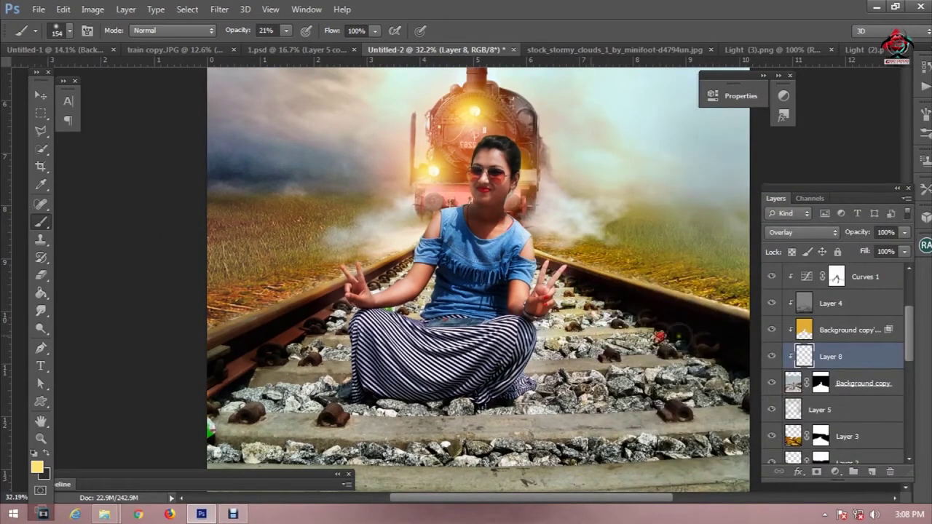
scroll(675, 355, down, 4)
scroll(675, 355, up, 2)
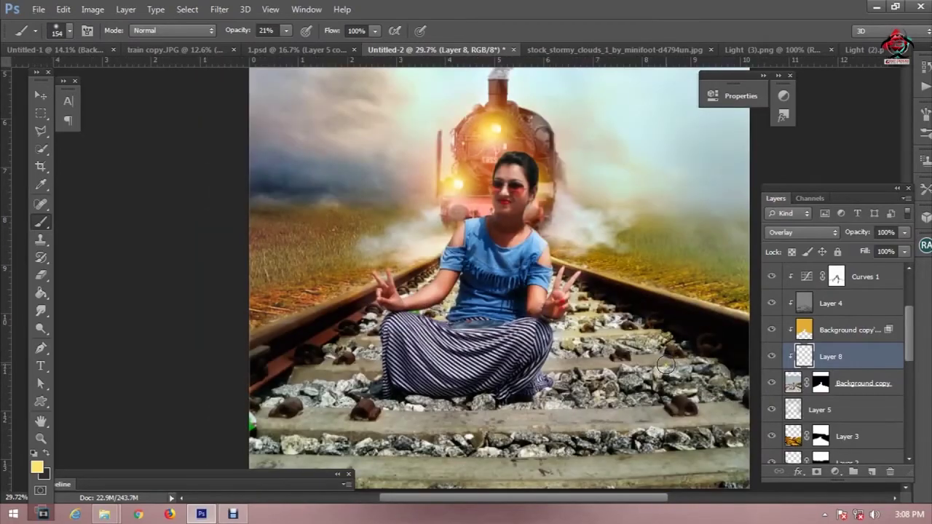
right_click(666, 367)
drag(725, 211, 741, 211)
click(234, 33)
drag(234, 33, 228, 33)
drag(556, 257, 501, 217)
mouse_move(519, 287)
mouse_down()
mouse_move(546, 313)
mouse_move(519, 284)
mouse_move(597, 332)
mouse_move(655, 335)
mouse_move(561, 333)
mouse_move(537, 321)
mouse_move(549, 369)
mouse_move(677, 359)
mouse_move(643, 295)
mouse_up()
With a 267 px brush, brighten the lower stones and left rail, then erase some excess.
right_click(572, 164)
drag(683, 195, 688, 195)
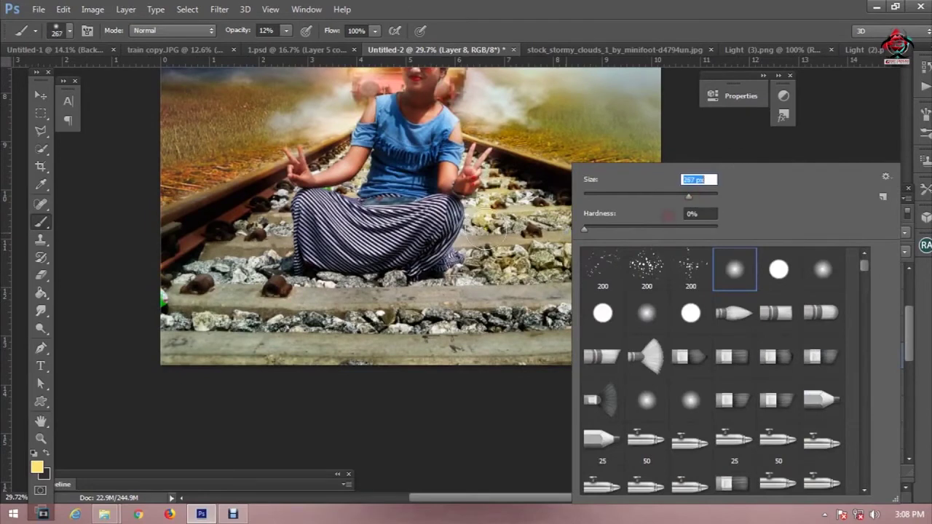
key(Return)
mouse_move(634, 343)
mouse_down()
mouse_move(521, 338)
mouse_move(316, 295)
mouse_move(233, 298)
mouse_move(242, 235)
mouse_up()
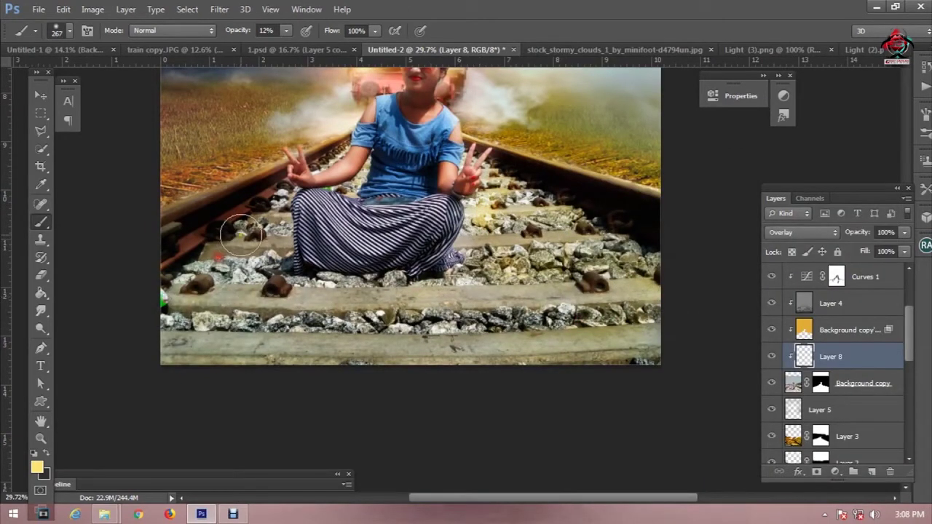
click(41, 275)
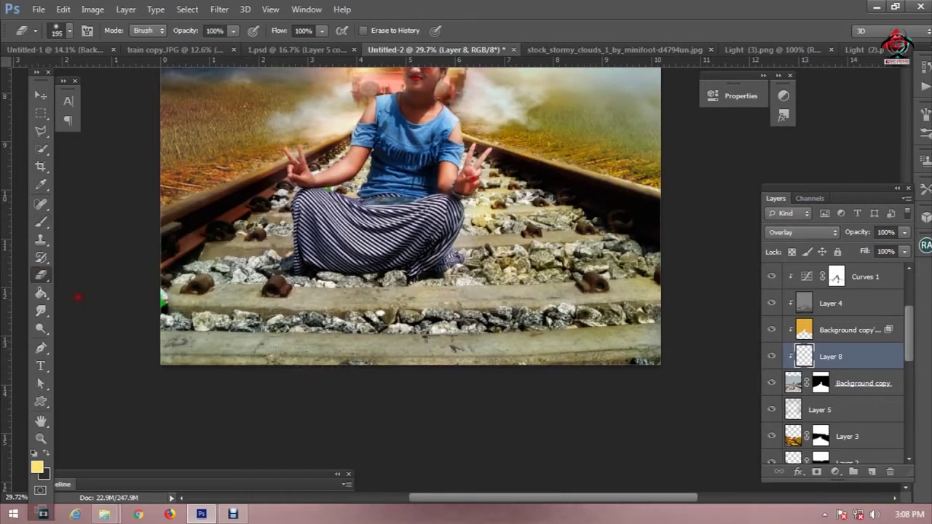
drag(356, 309, 559, 302)
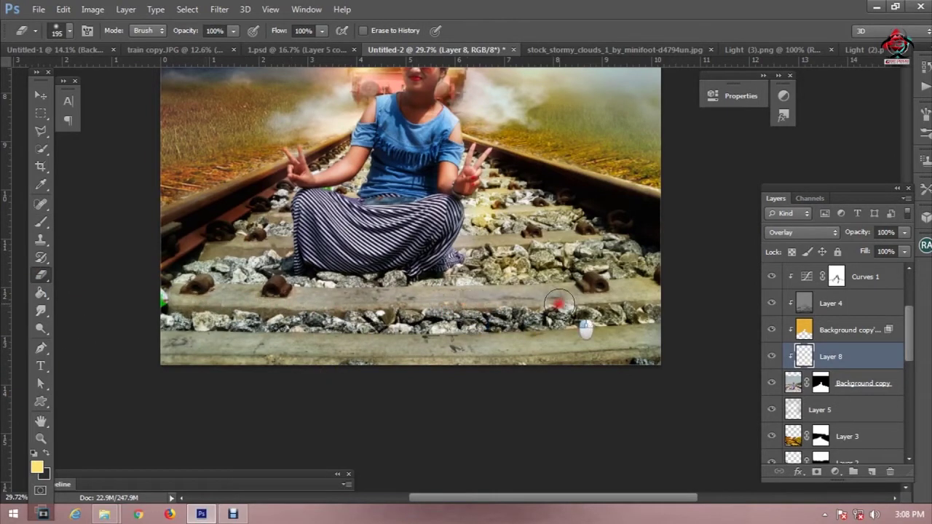
click(41, 221)
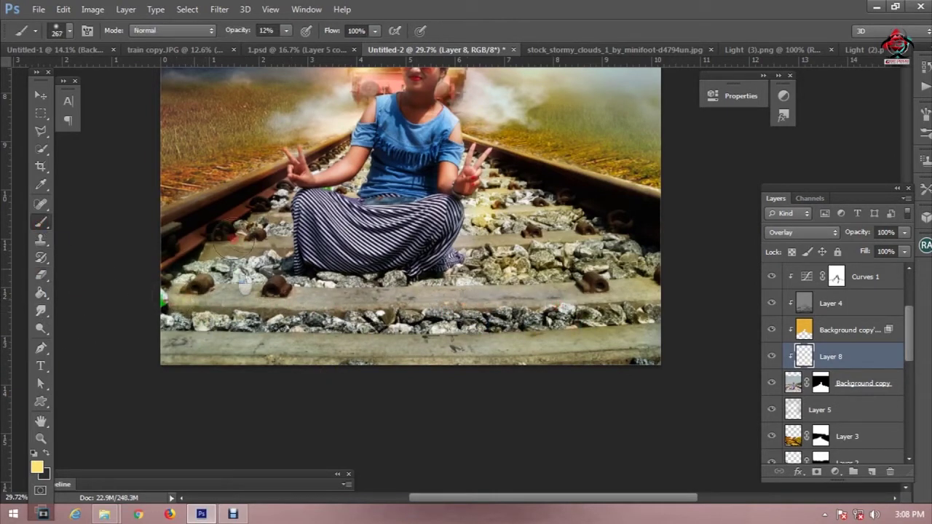
scroll(435, 326, down, 3)
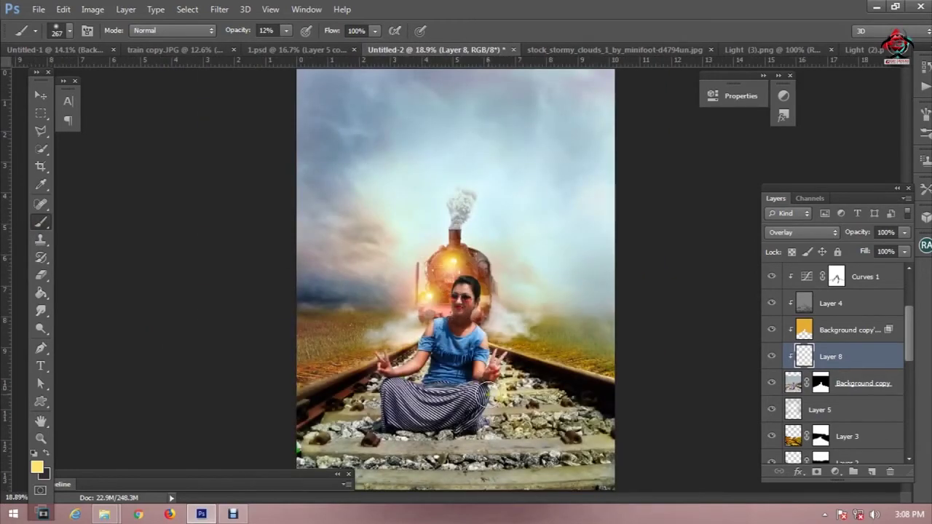
scroll(488, 385, down, 3)
scroll(502, 408, up, 2)
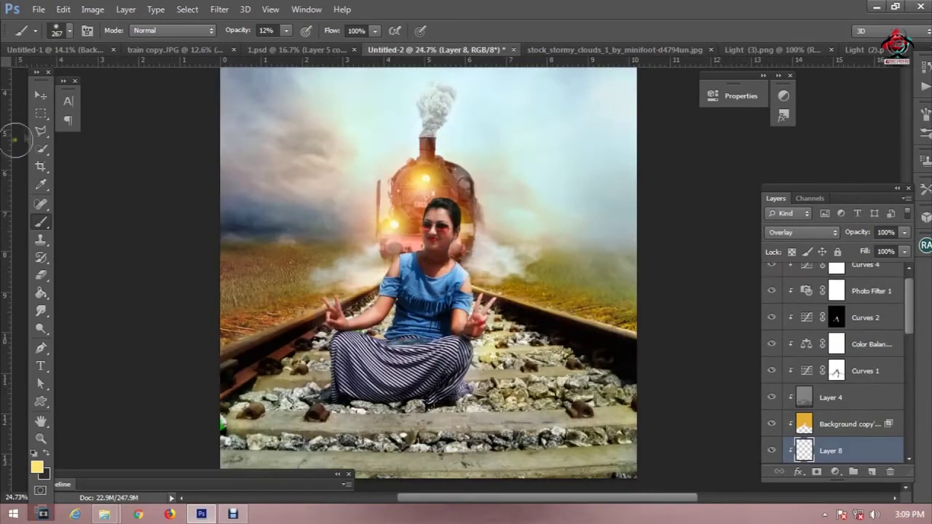
click(42, 97)
scroll(389, 250, up, 3)
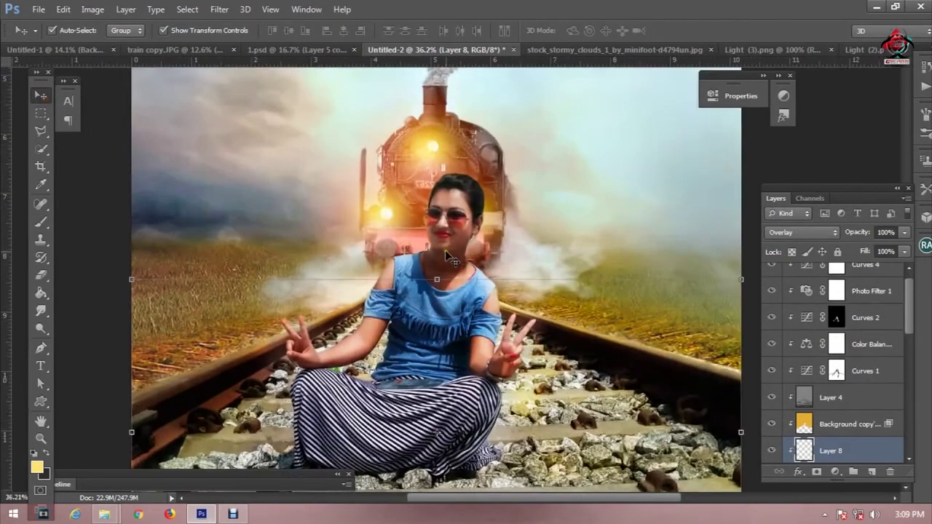
Select Layer 4 and set up the Dodge tool with a small 11 px brush.
scroll(450, 259, up, 2)
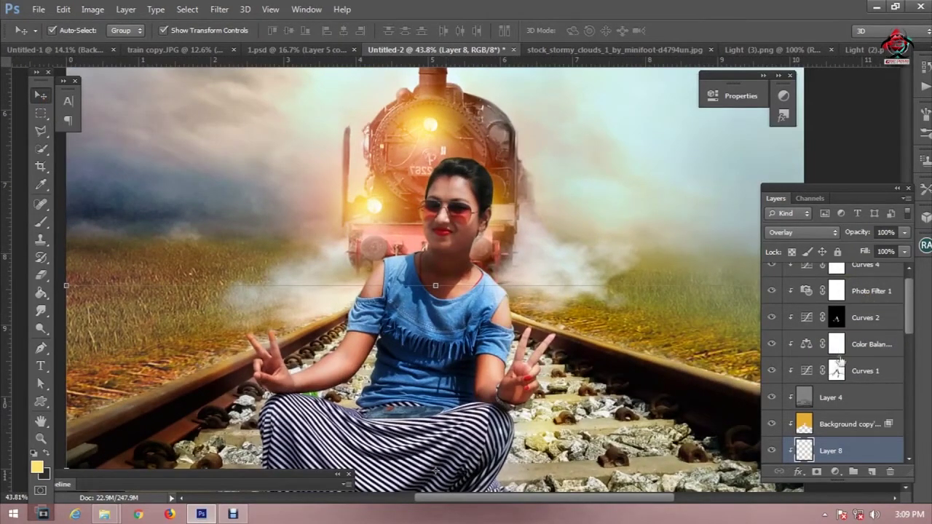
scroll(809, 401, down, 3)
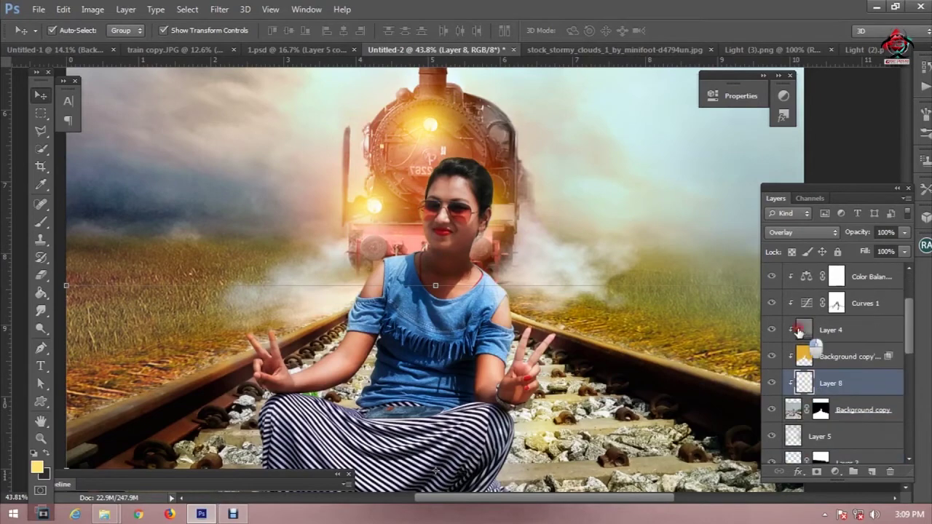
click(798, 331)
click(41, 328)
right_click(421, 216)
click(446, 197)
key(Return)
scroll(434, 218, up, 5)
scroll(434, 219, up, 3)
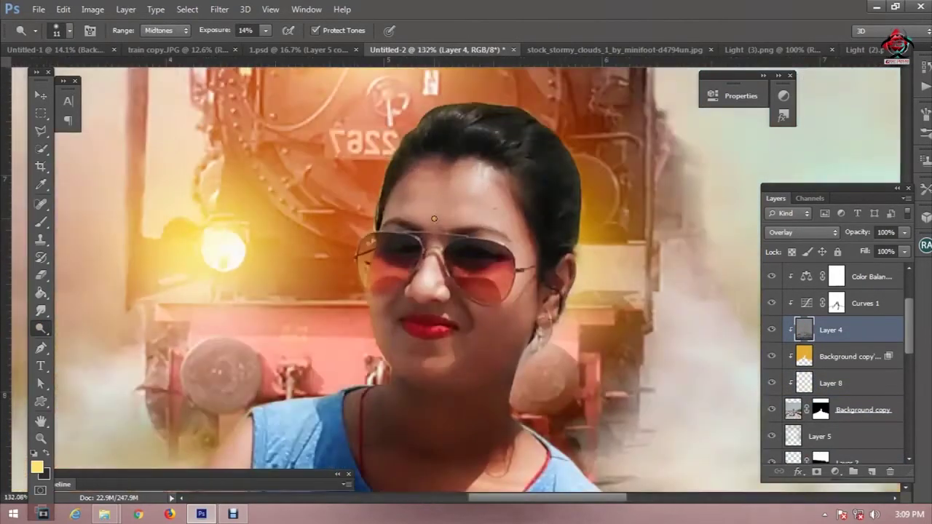
scroll(434, 218, up, 1)
key(bracketleft)
key(bracketleft)
scroll(436, 232, up, 1)
key(bracketleft)
key(bracketleft)
Dodge the sunglasses' rims, bridge and right arm, raising the exposure slightly.
drag(375, 234, 320, 271)
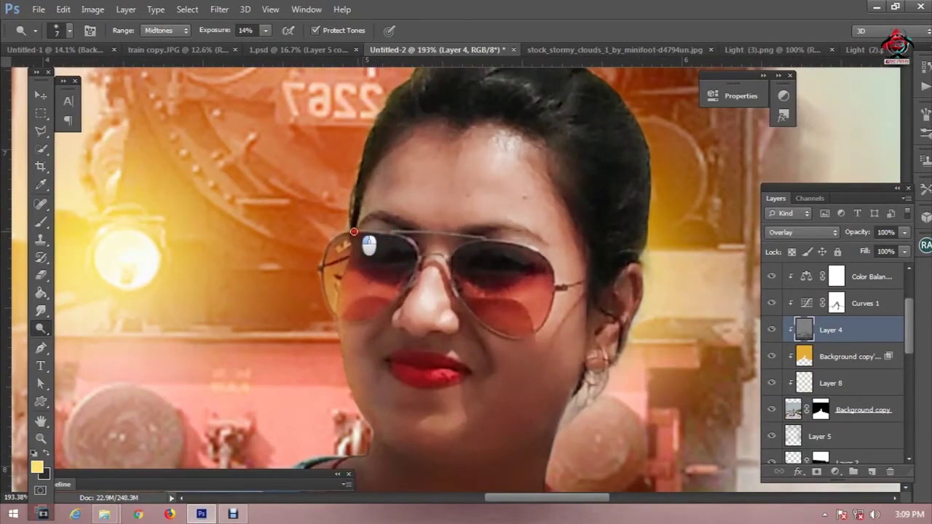
key(bracketleft)
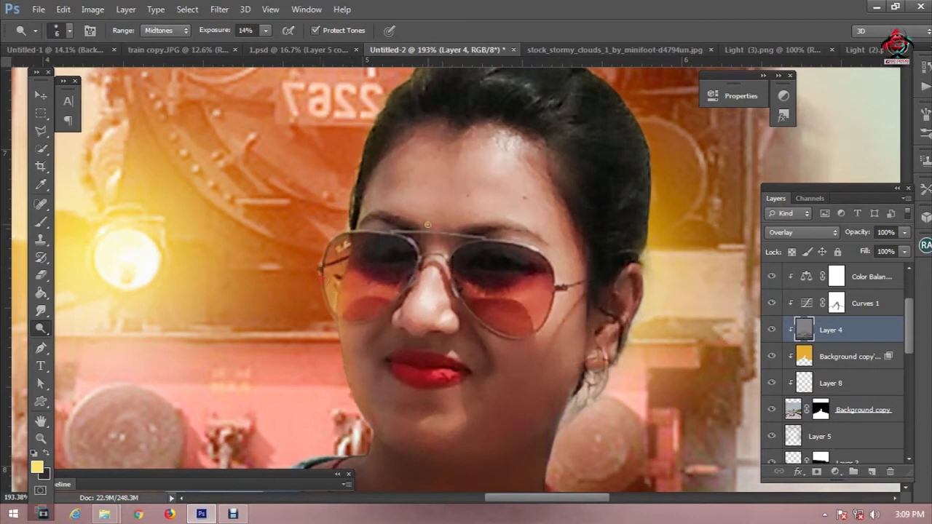
mouse_move(396, 234)
mouse_down()
mouse_move(459, 235)
mouse_move(450, 259)
mouse_up()
drag(214, 38, 233, 40)
mouse_move(431, 271)
mouse_down()
mouse_move(431, 252)
mouse_move(398, 237)
mouse_up()
drag(518, 246, 557, 287)
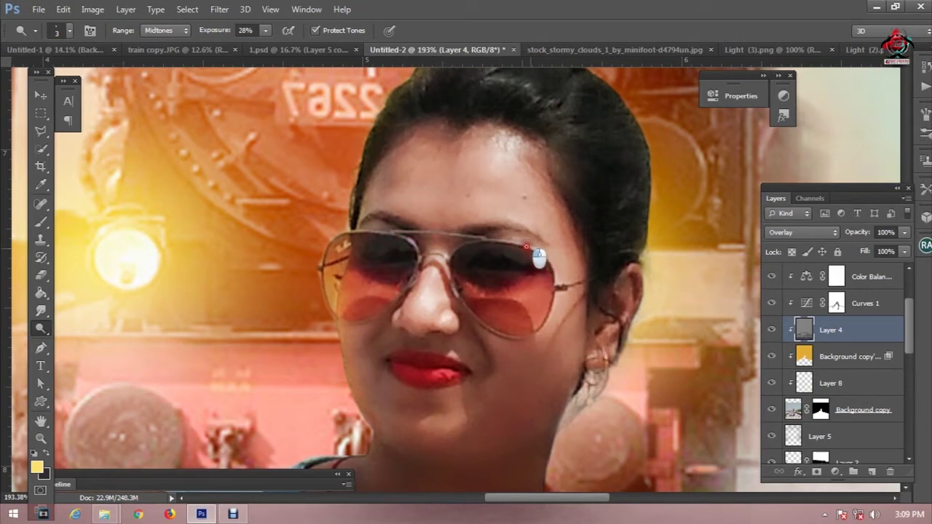
drag(557, 288, 581, 284)
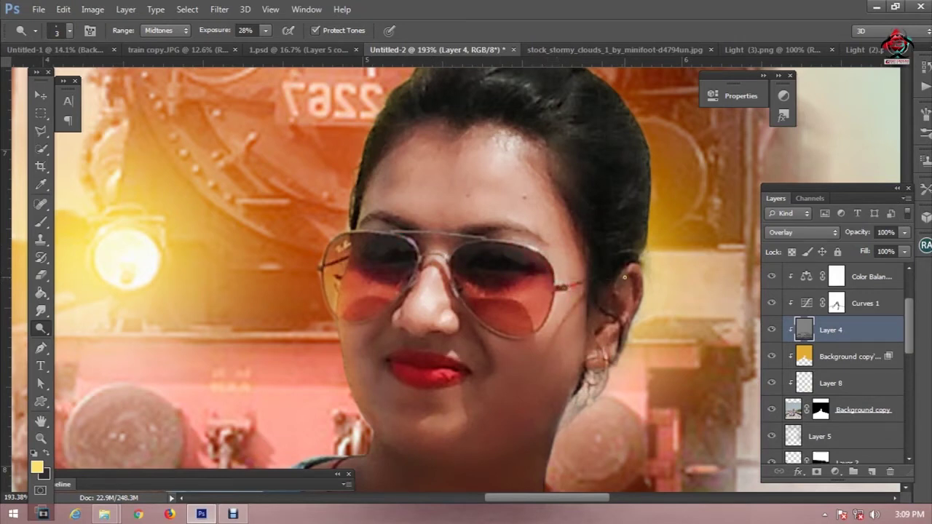
Enlarge the brush to 20 px and dodge along the woman's ear and nose.
key(bracketright)
drag(645, 281, 631, 328)
key(bracketright)
drag(439, 309, 447, 313)
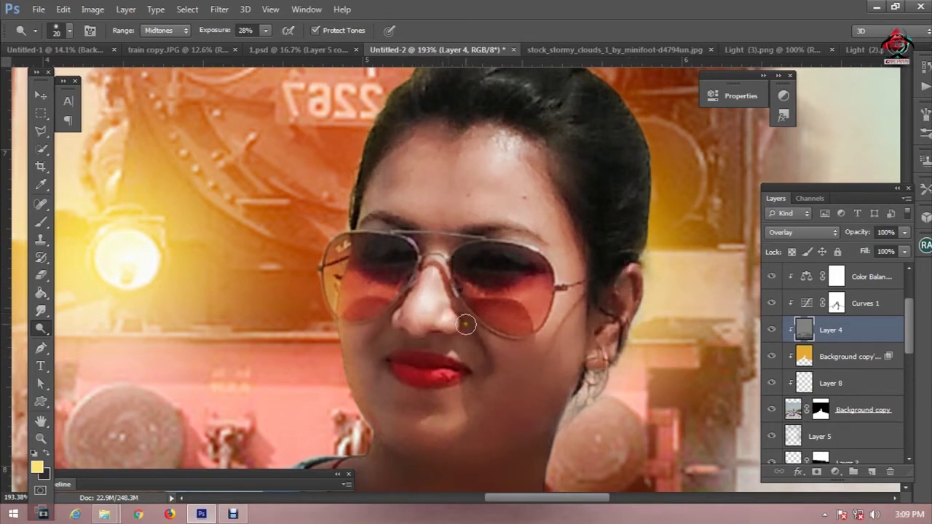
scroll(604, 300, down, 5)
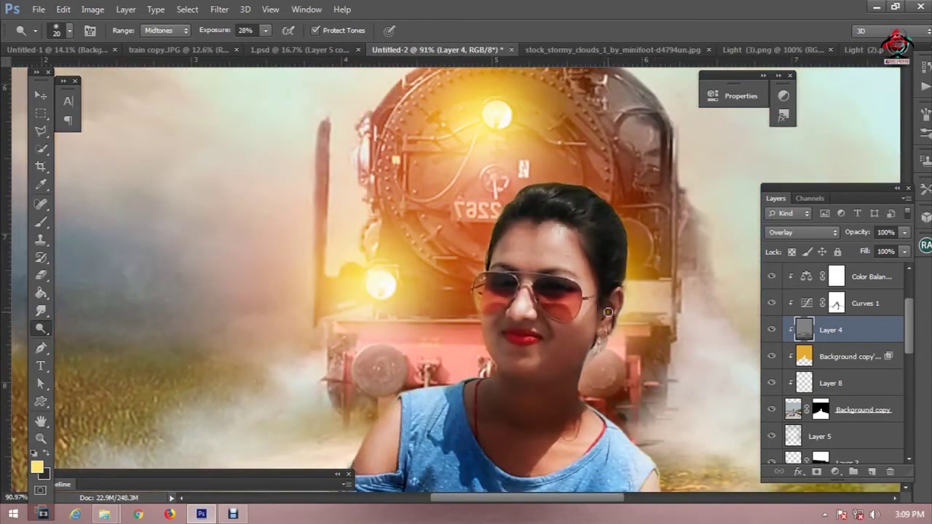
scroll(608, 311, up, 3)
Switch to the Burn tool and darken the upper right lens of the glasses.
drag(41, 330, 80, 343)
key(bracketleft)
key(bracketleft)
key(bracketleft)
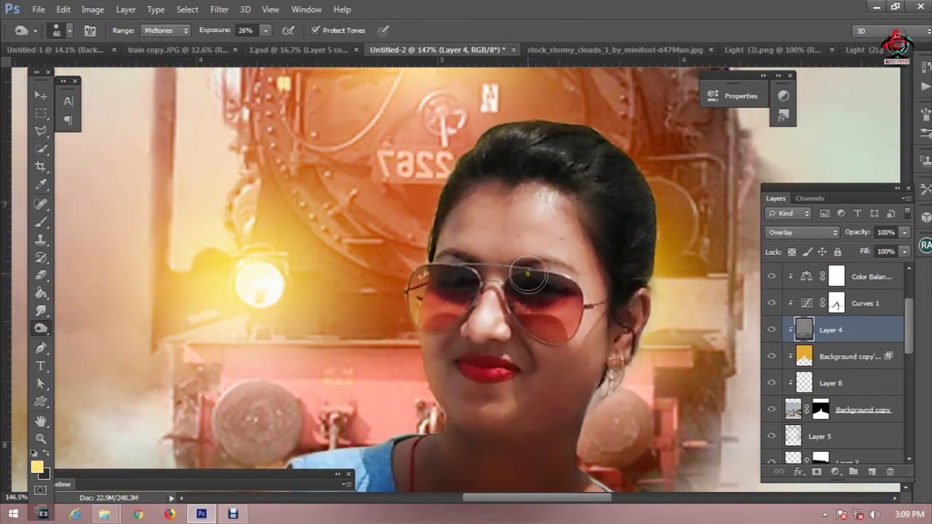
drag(538, 276, 447, 274)
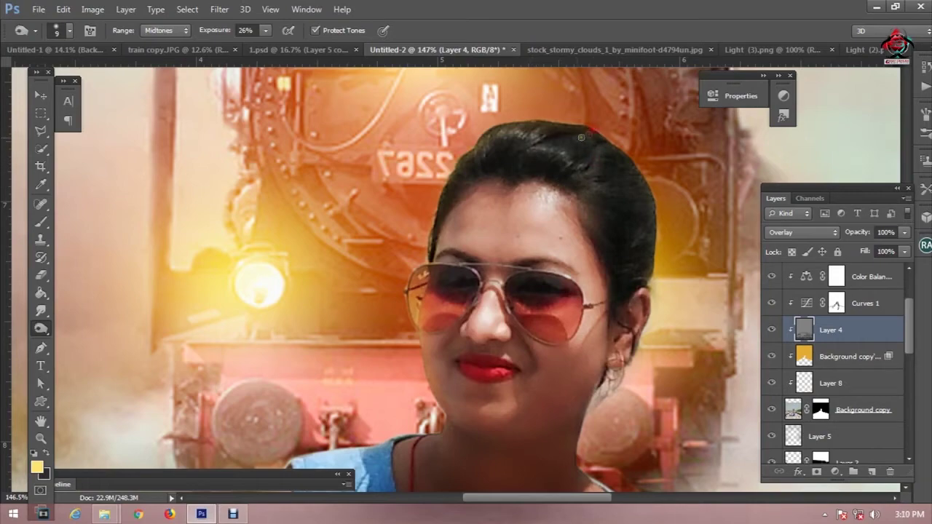
scroll(624, 280, down, 5)
scroll(613, 320, down, 2)
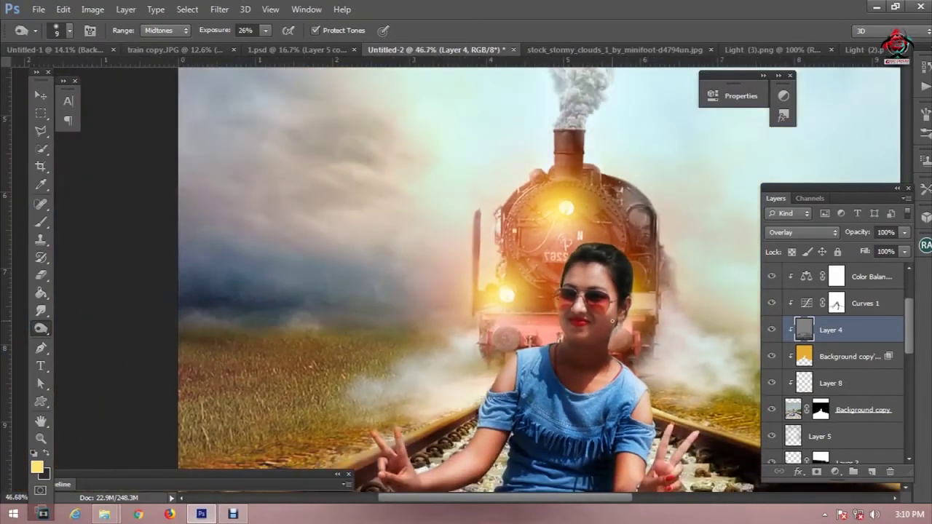
scroll(612, 321, down, 2)
scroll(409, 392, down, 2)
scroll(426, 344, up, 1)
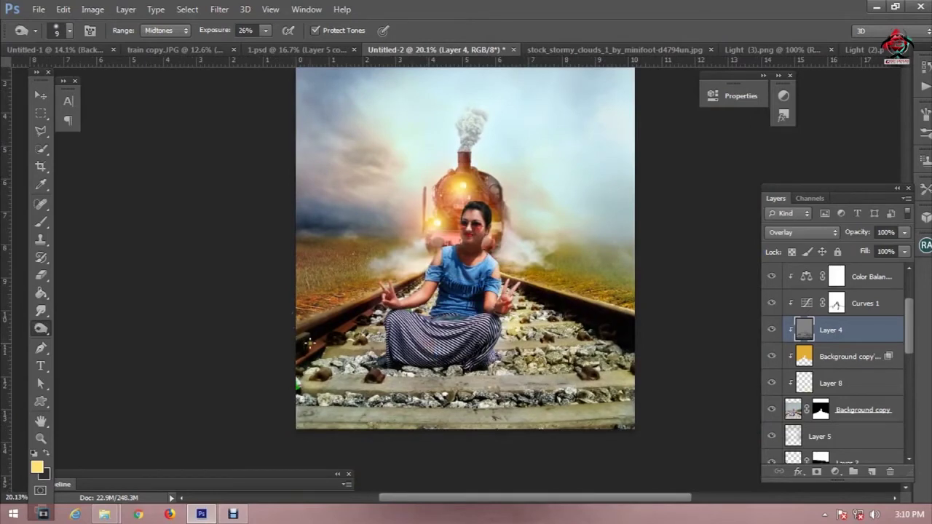
scroll(307, 342, up, 3)
scroll(308, 339, down, 2)
scroll(309, 337, down, 1)
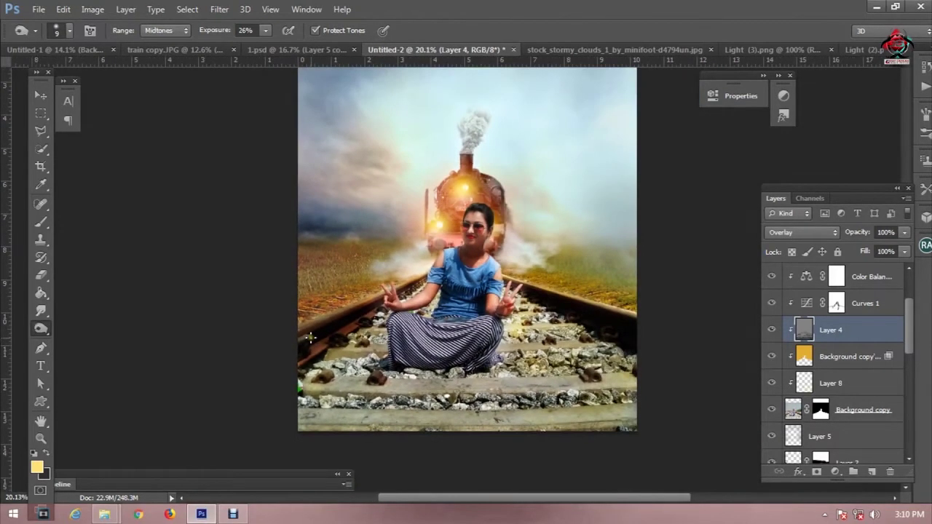
scroll(474, 270, down, 1)
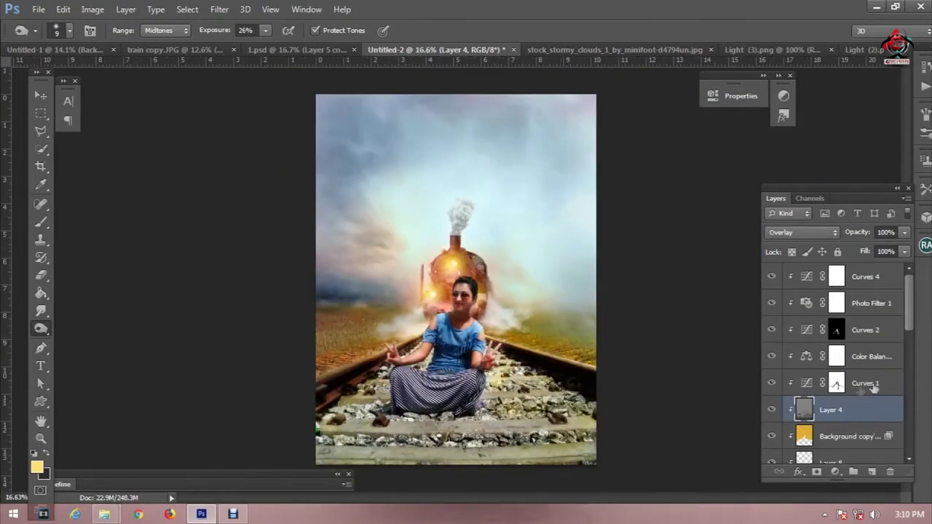
scroll(873, 388, down, 1)
scroll(819, 388, down, 3)
scroll(830, 391, down, 2)
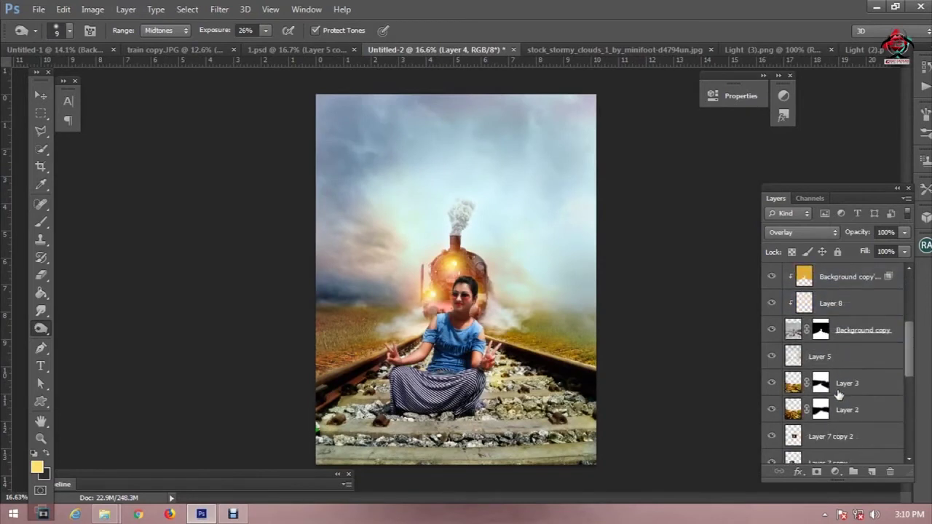
click(819, 356)
Add a new layer above Layer 5 and set a 1753 px soft black brush at 19% opacity.
click(872, 471)
click(41, 222)
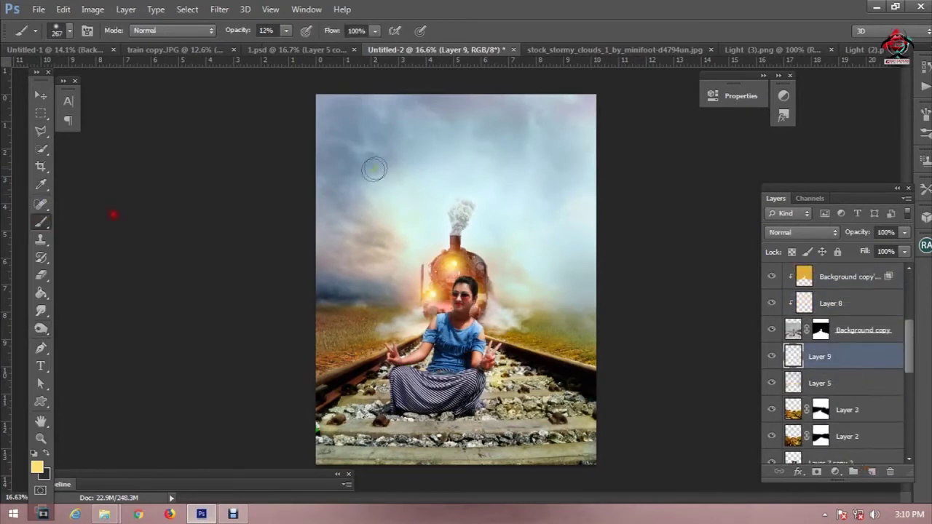
right_click(374, 169)
click(524, 192)
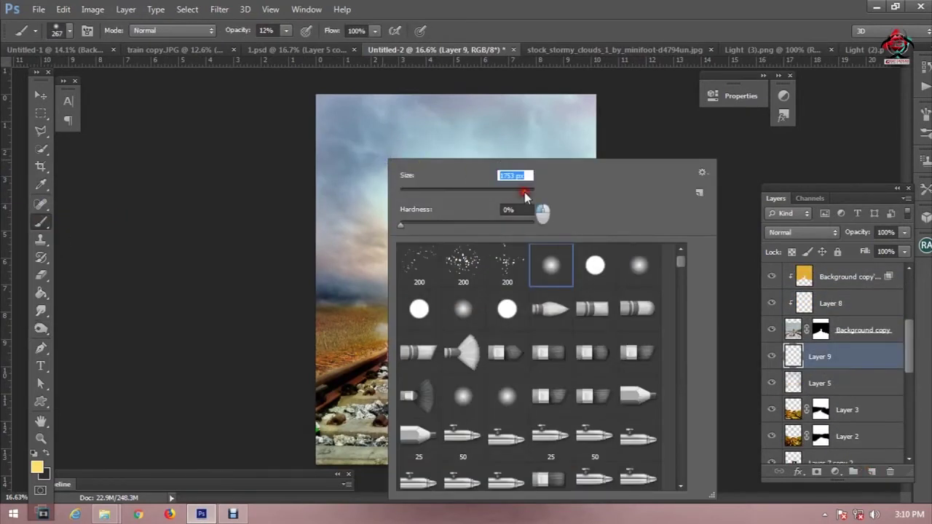
click(36, 467)
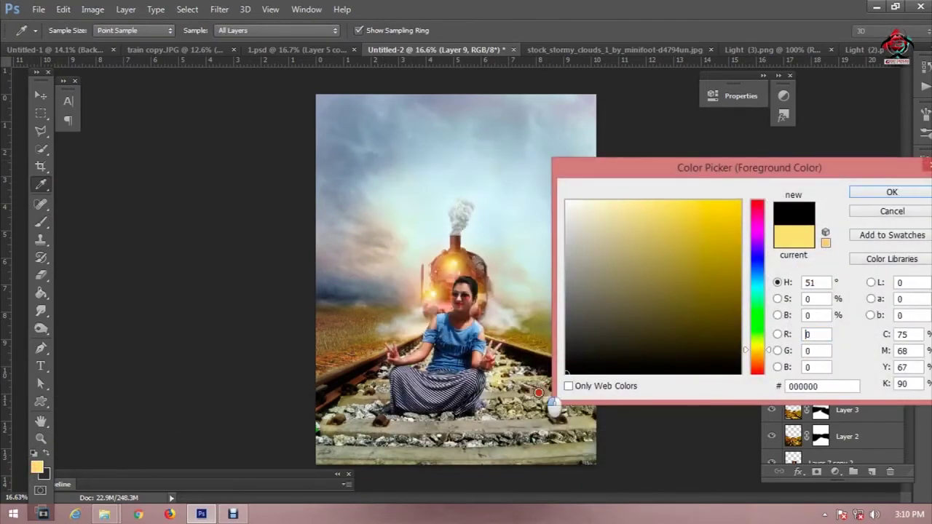
click(891, 192)
drag(238, 35, 249, 44)
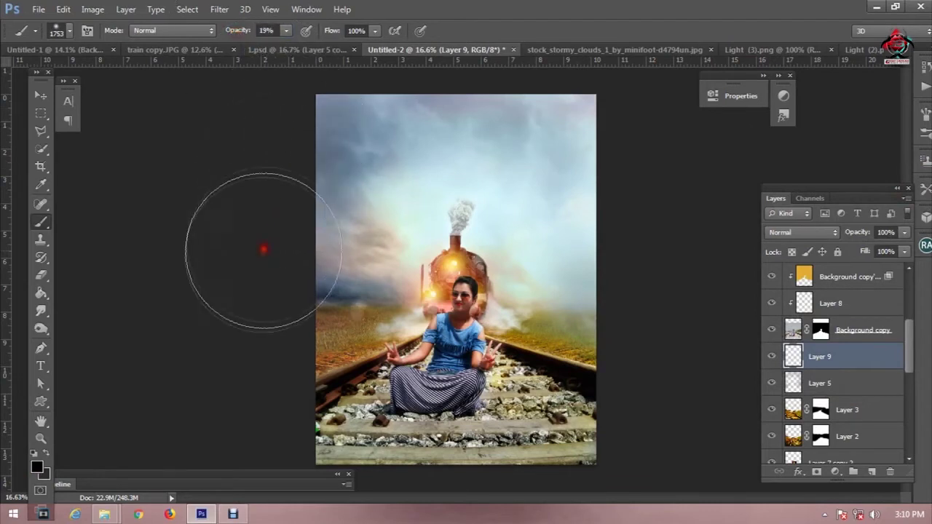
Paint a faint soft black wash across the image edges on Layer 9.
mouse_move(277, 391)
mouse_down()
mouse_move(558, 474)
mouse_move(616, 418)
mouse_move(614, 298)
mouse_move(566, 150)
mouse_move(503, 94)
mouse_up()
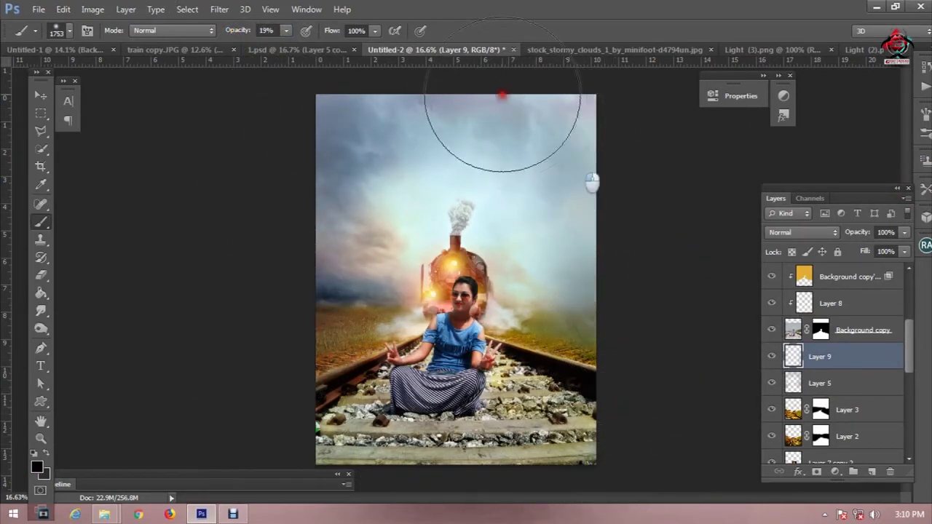
scroll(453, 364, down, 1)
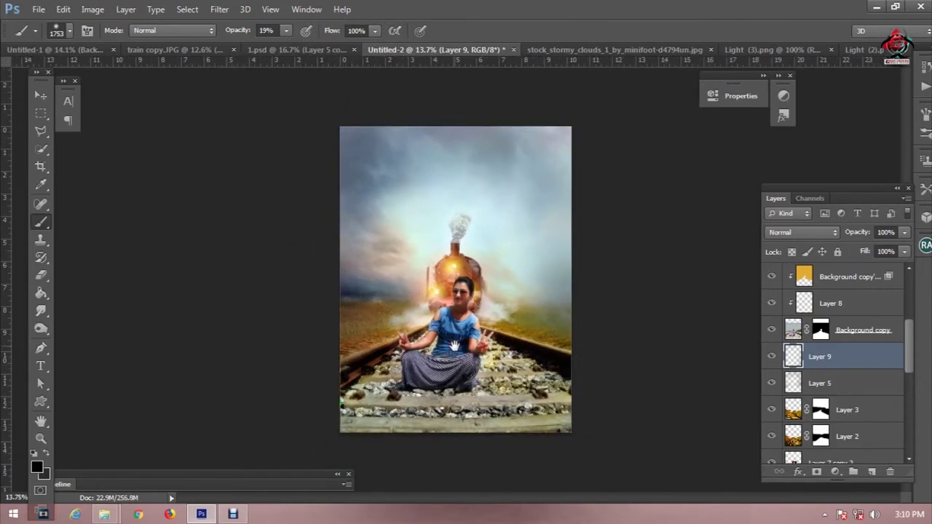
scroll(845, 379, up, 2)
scroll(848, 382, up, 2)
scroll(851, 384, up, 2)
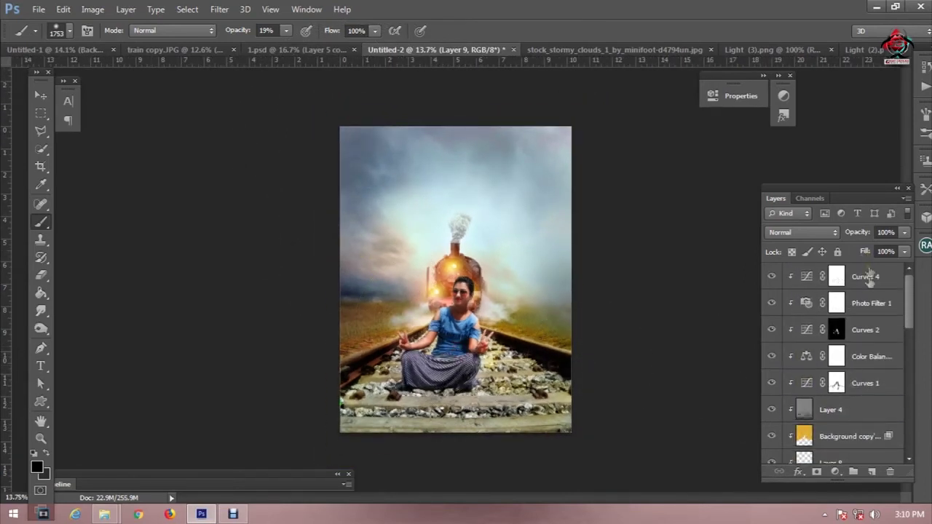
click(865, 277)
Add Layer 10 above Curves 4 and paint soft black over the lower tracks.
click(872, 472)
scroll(466, 312, up, 1)
scroll(466, 311, up, 1)
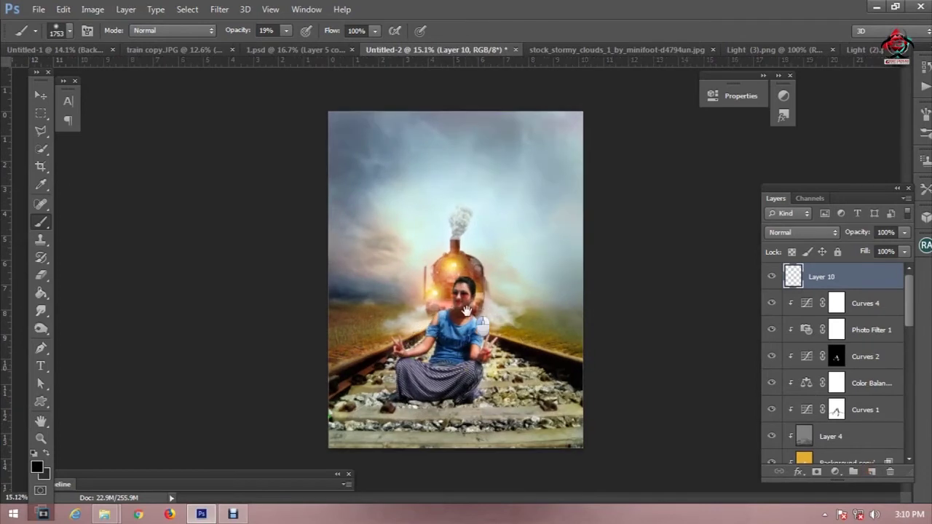
drag(571, 451, 368, 409)
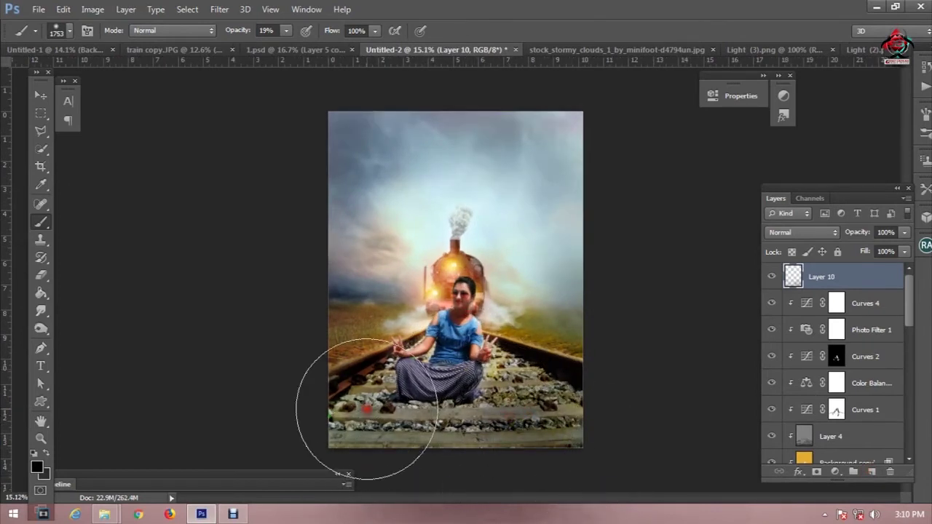
Add a layer mask to Layer 10 and set a 494 px black brush at 46% opacity.
click(818, 473)
right_click(495, 166)
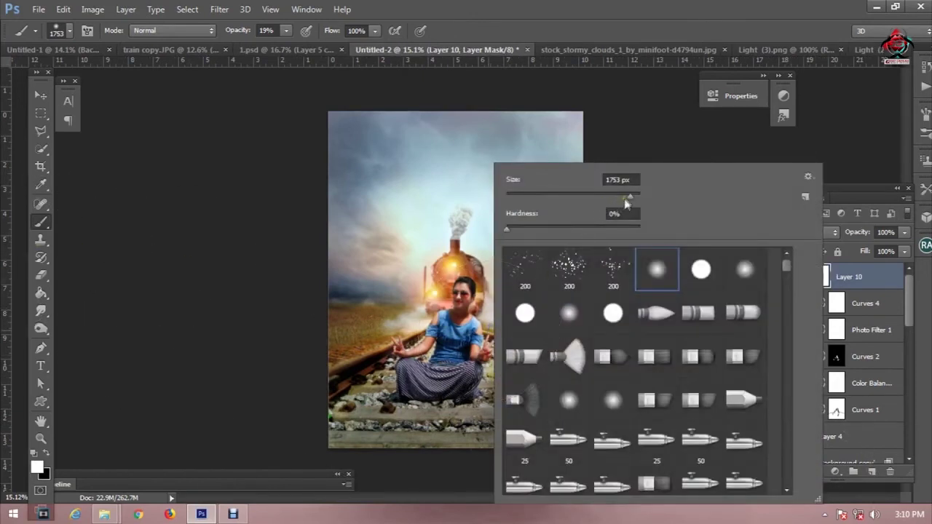
drag(626, 198, 621, 199)
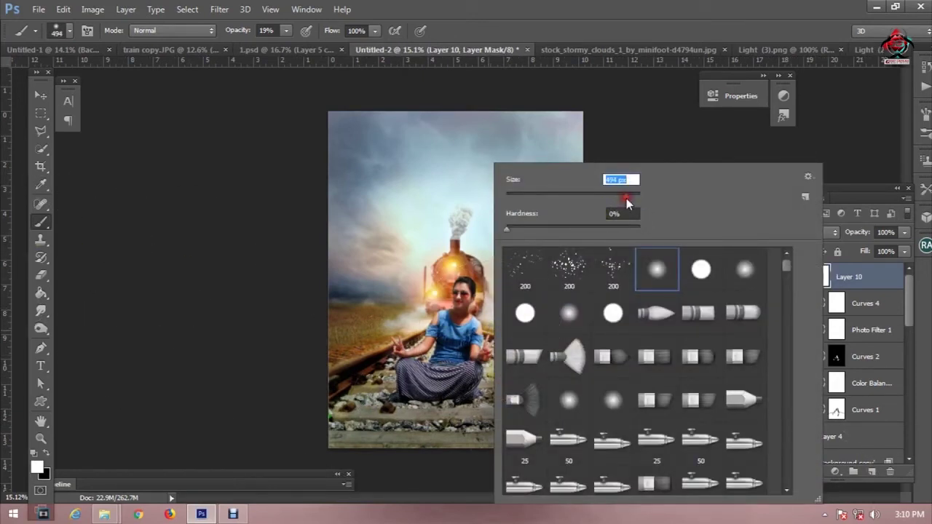
click(375, 379)
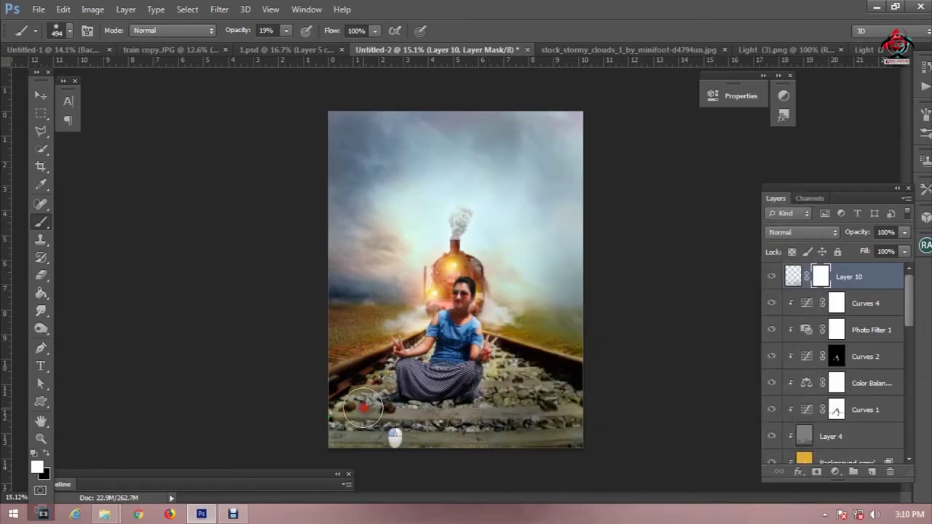
drag(238, 31, 257, 31)
key(x)
Mask the darkening off the rocks and rails around the woman.
mouse_move(452, 413)
mouse_down()
mouse_move(503, 364)
mouse_move(572, 378)
mouse_up()
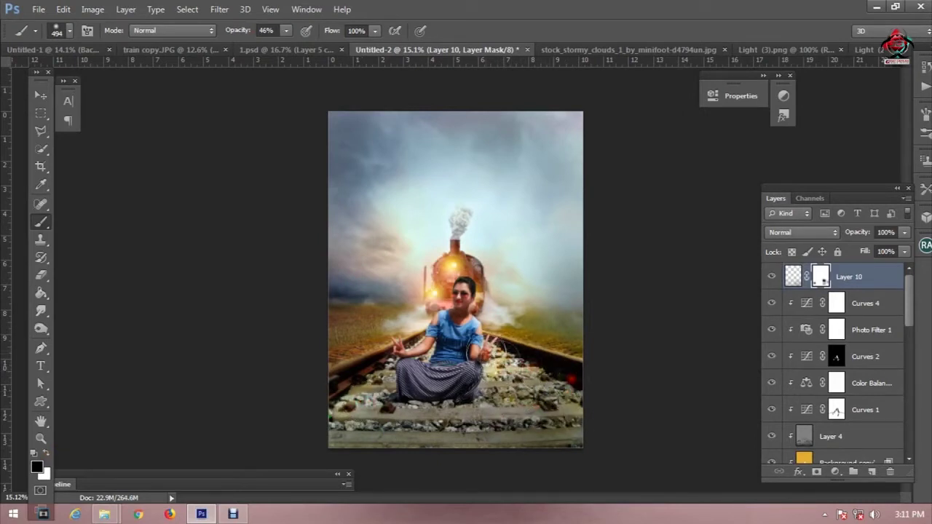
drag(481, 346, 329, 405)
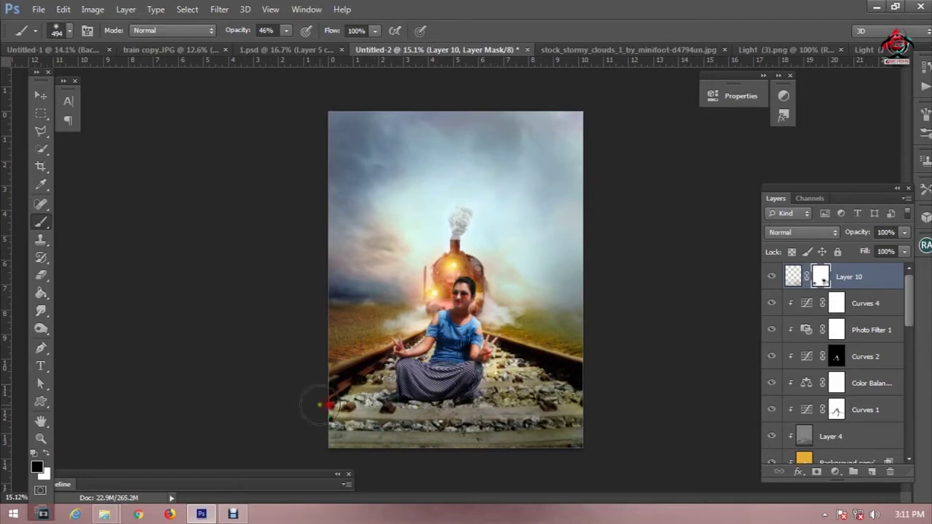
mouse_move(328, 404)
mouse_down()
mouse_move(557, 399)
mouse_move(395, 437)
mouse_up()
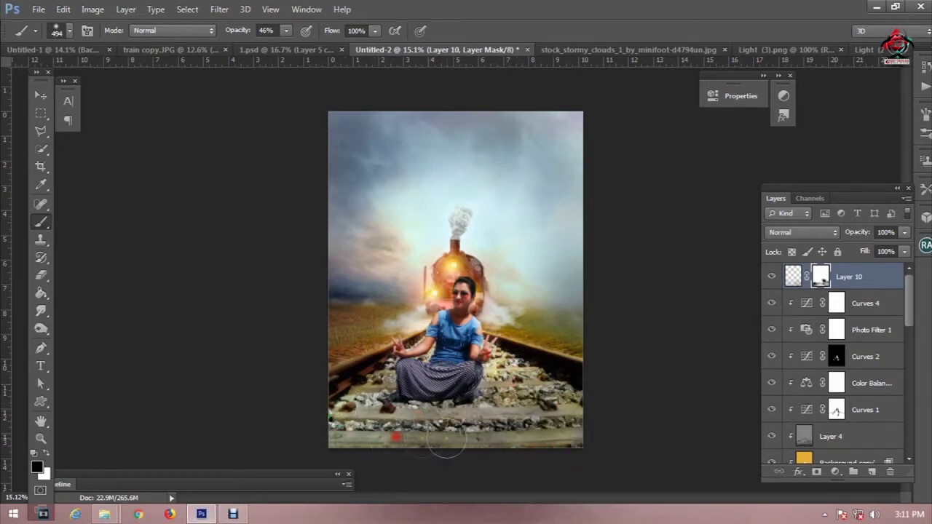
key(ctrl+plus)
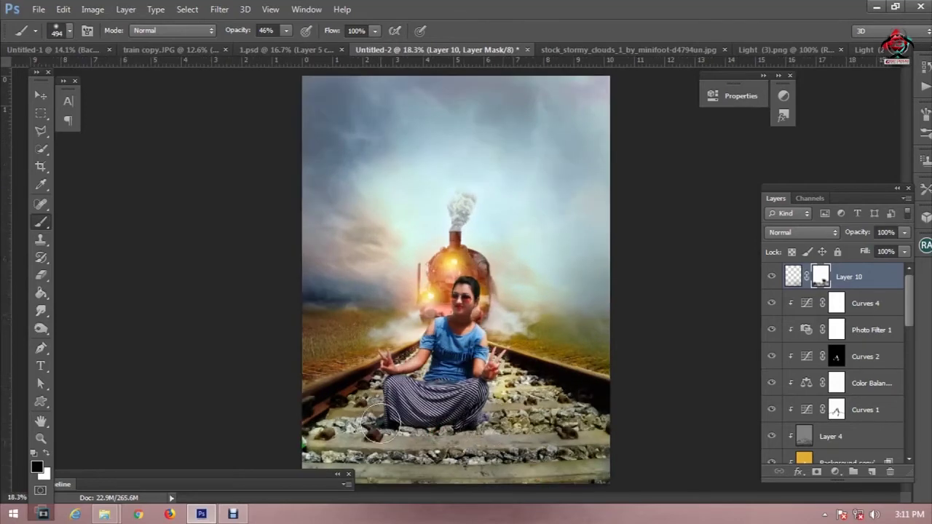
key(ctrl+plus)
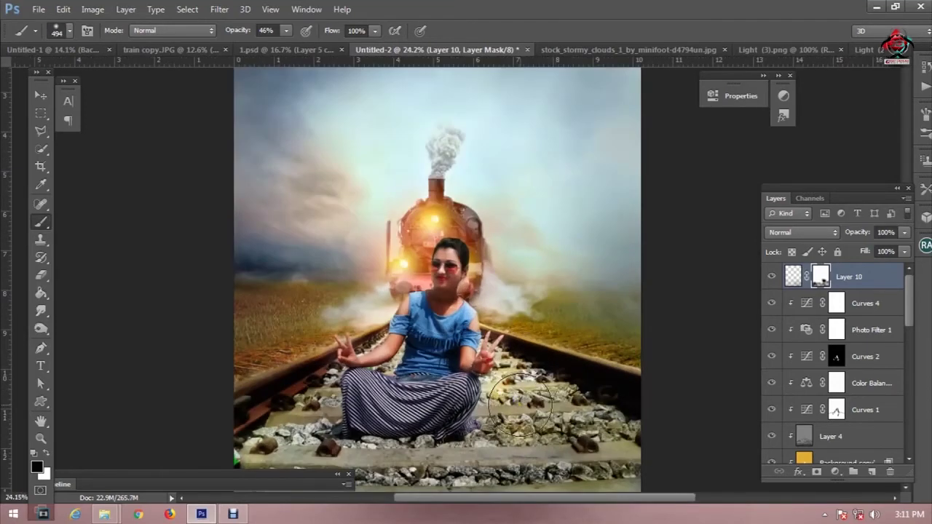
key(ctrl+plus)
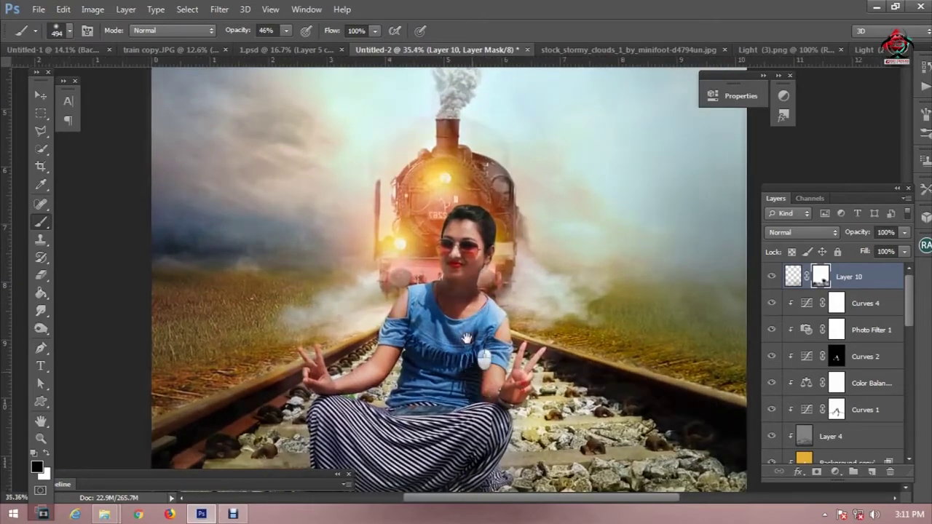
scroll(466, 339, down, 1)
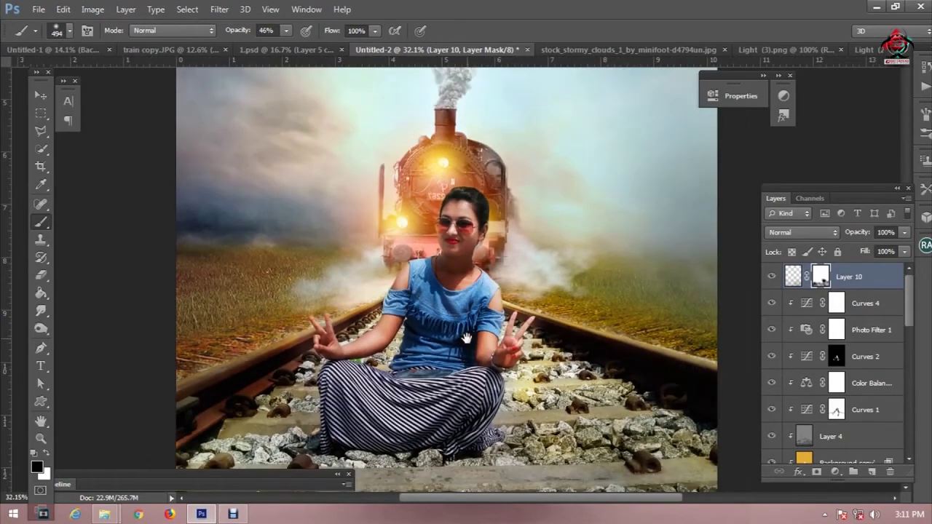
scroll(466, 339, up, 1)
scroll(466, 339, up, 2)
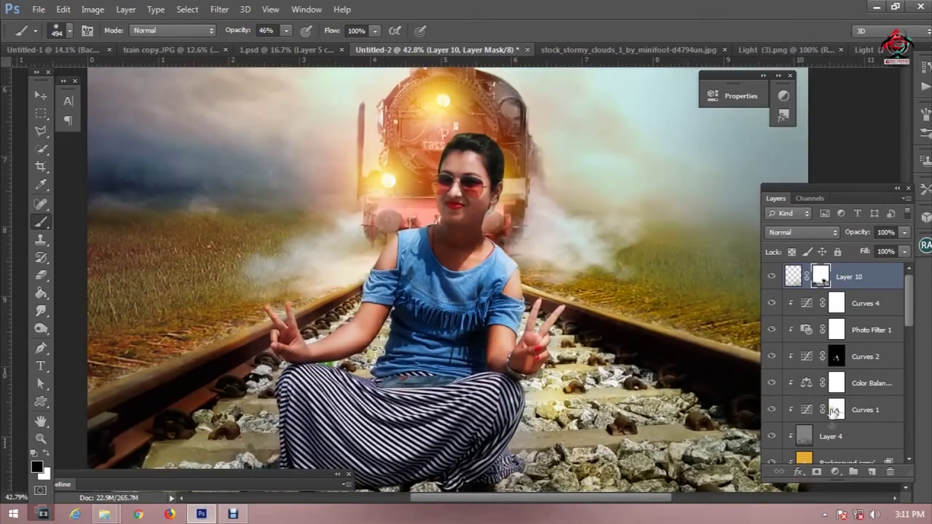
click(814, 437)
scroll(814, 437, down, 2)
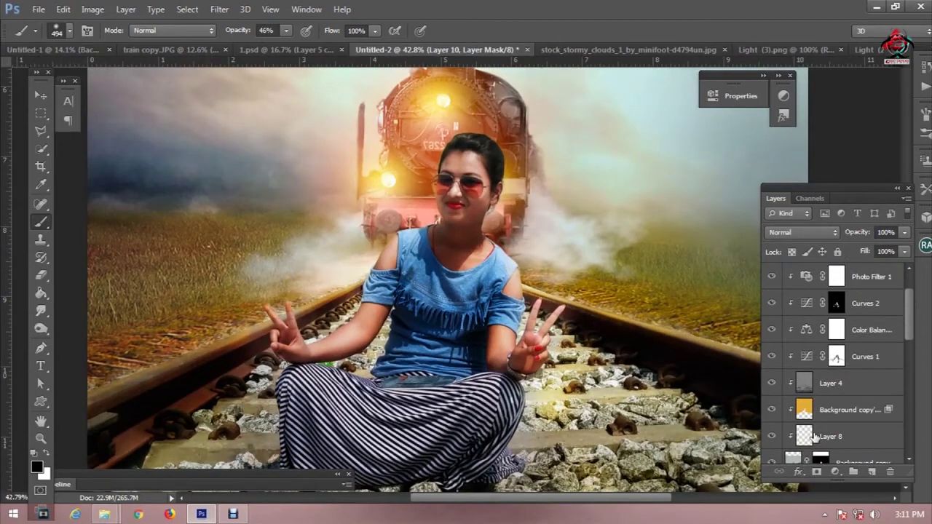
On Layer 4, use the Dodge tool (Midtones, 28% exposure) to lighten around the woman's left hand.
click(41, 328)
click(115, 330)
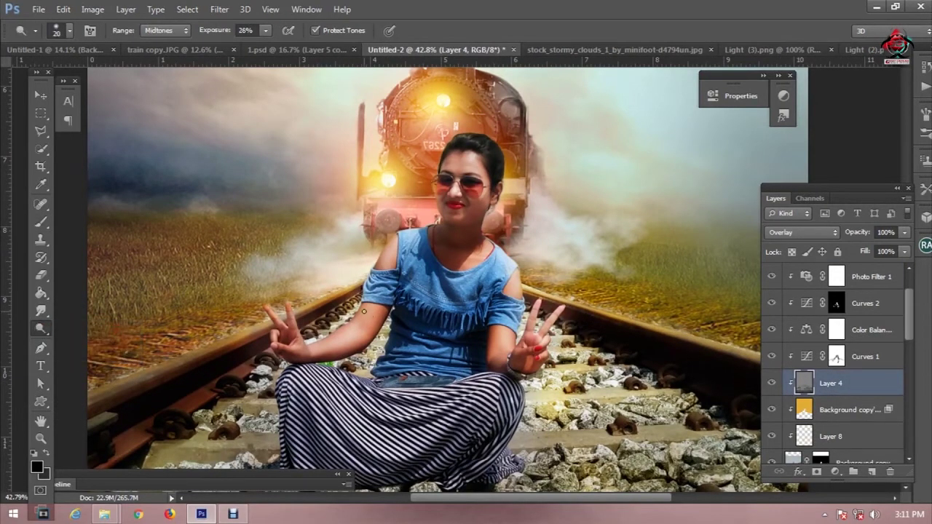
scroll(363, 311, up, 1)
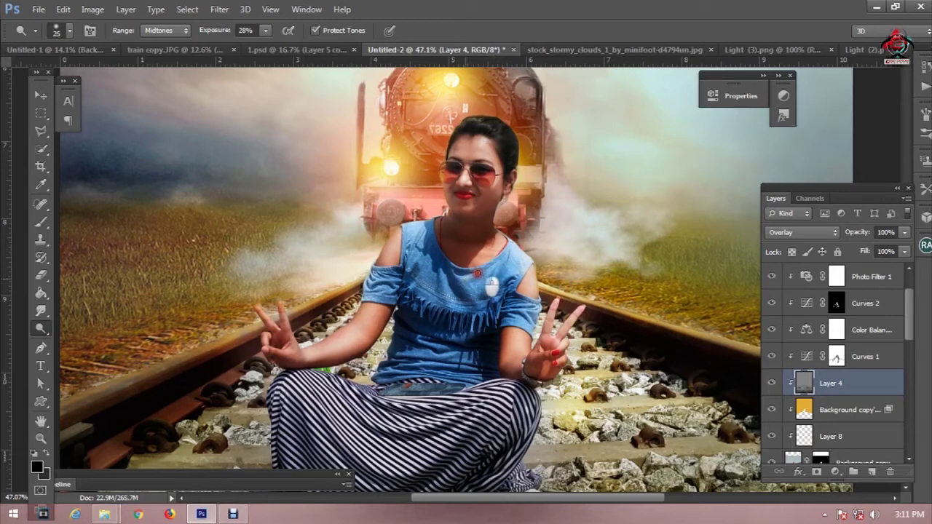
key(bracketleft)
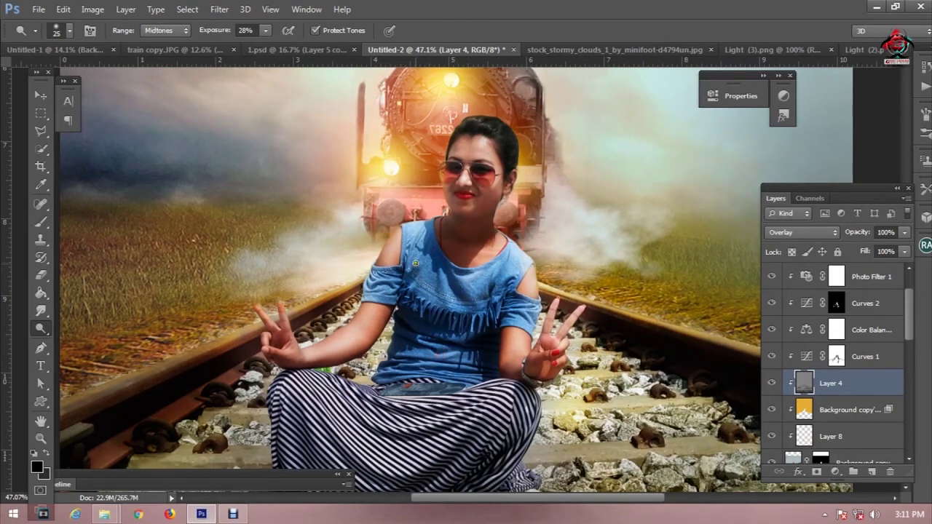
scroll(408, 291, down, 2)
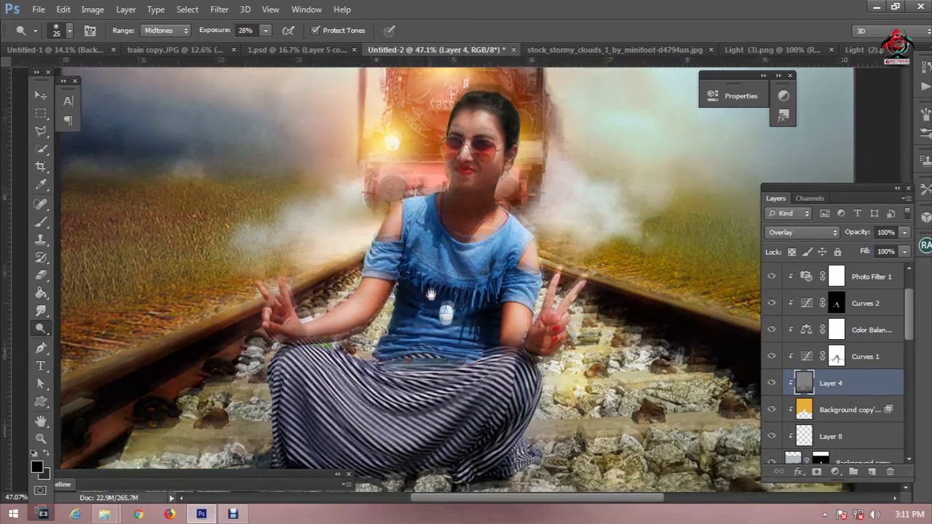
drag(288, 267, 291, 289)
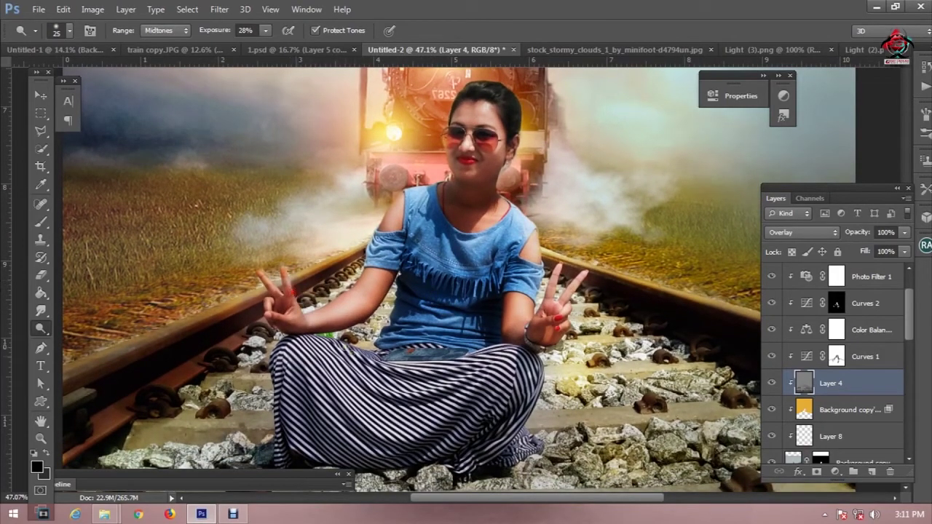
scroll(521, 356, down, 3)
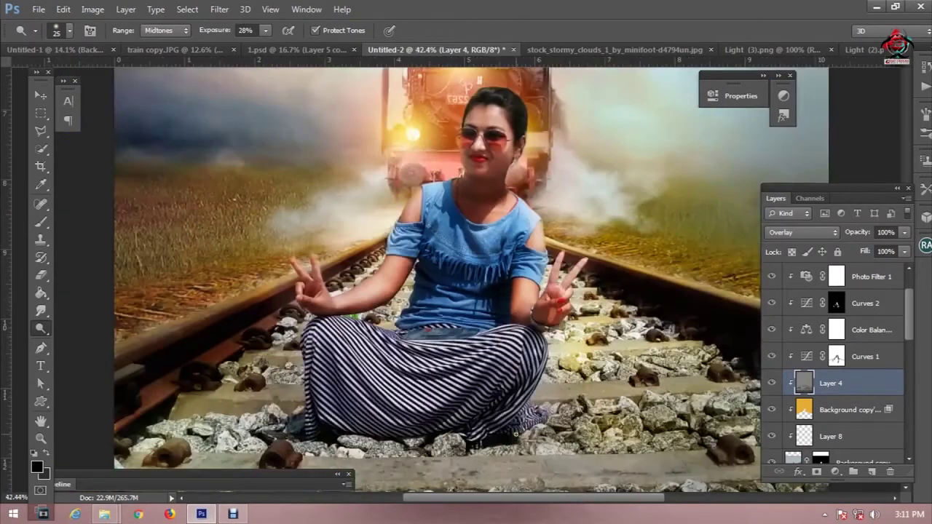
scroll(510, 306, up, 4)
Dodge the sleeper below the woman and the rocks on the right of the track.
key(bracketright)
drag(467, 344, 393, 338)
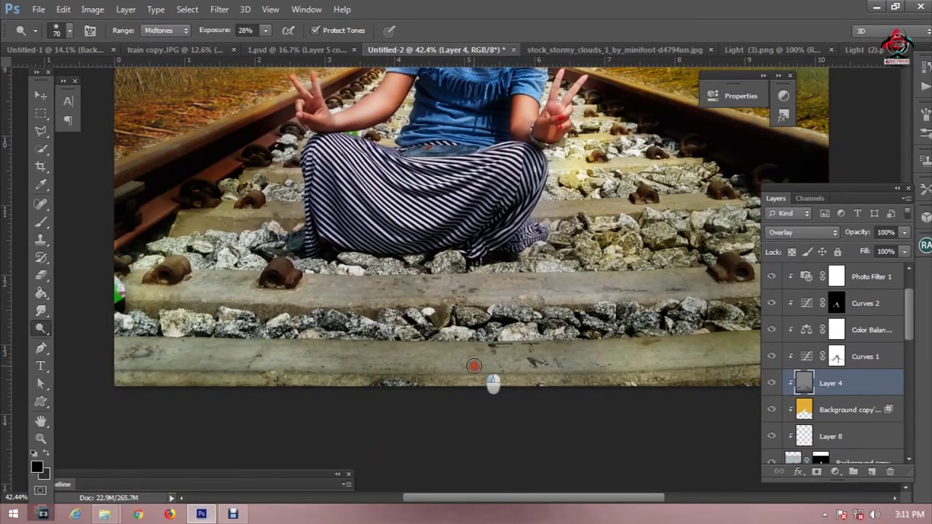
drag(488, 380, 420, 336)
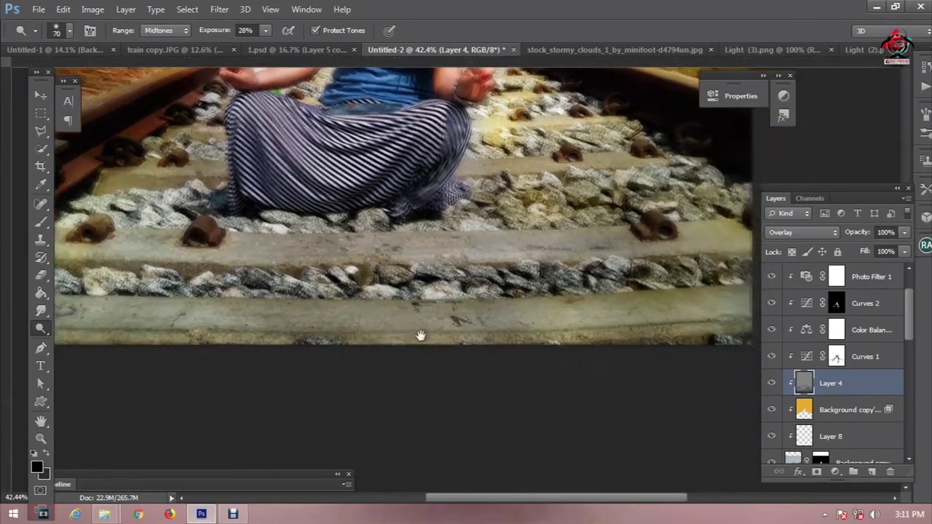
scroll(420, 336, down, 3)
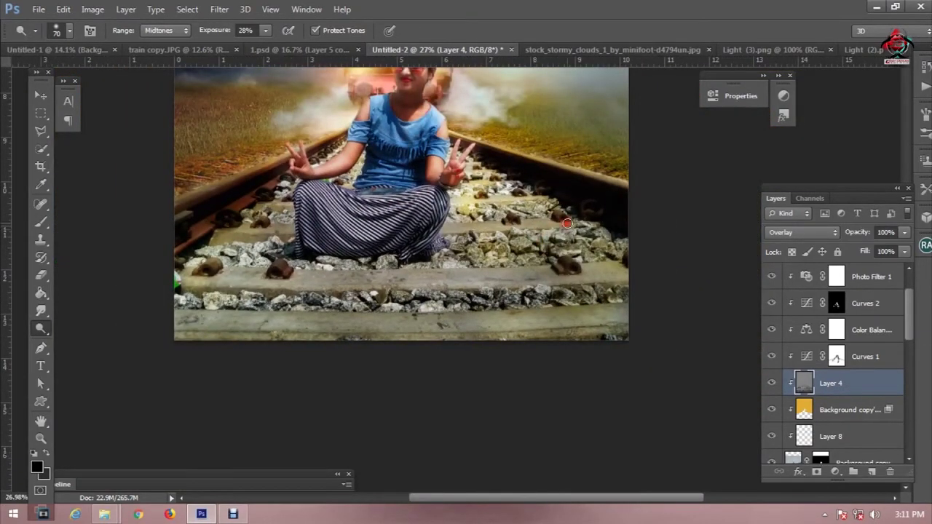
drag(562, 278, 578, 276)
scroll(233, 283, down, 1)
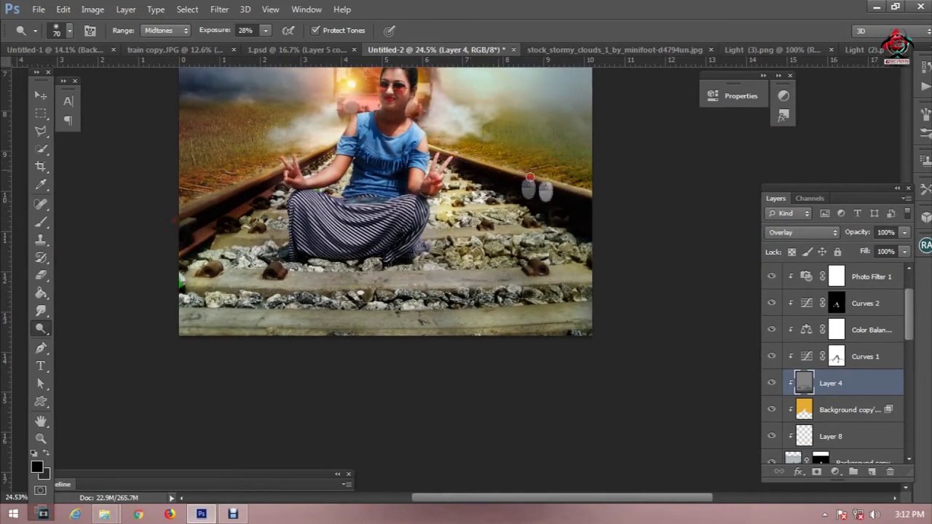
scroll(564, 229, down, 4)
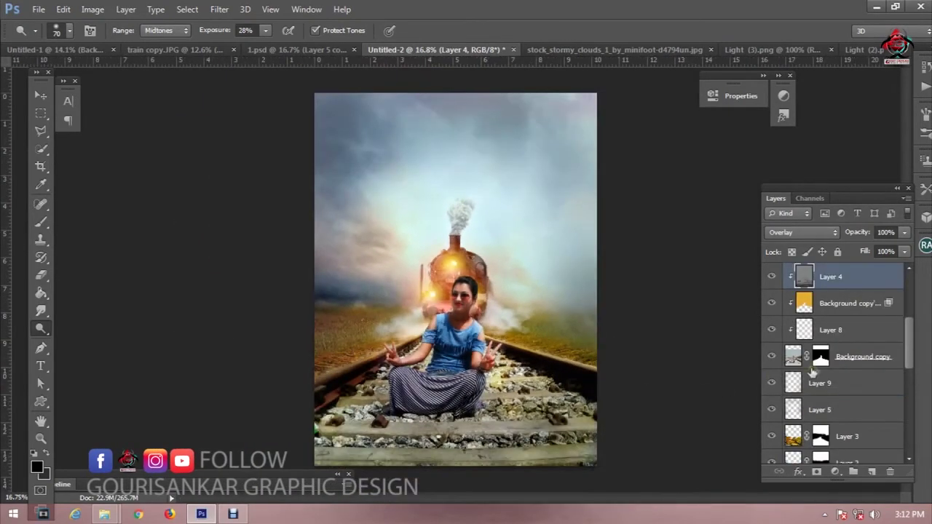
scroll(830, 369, up, 2)
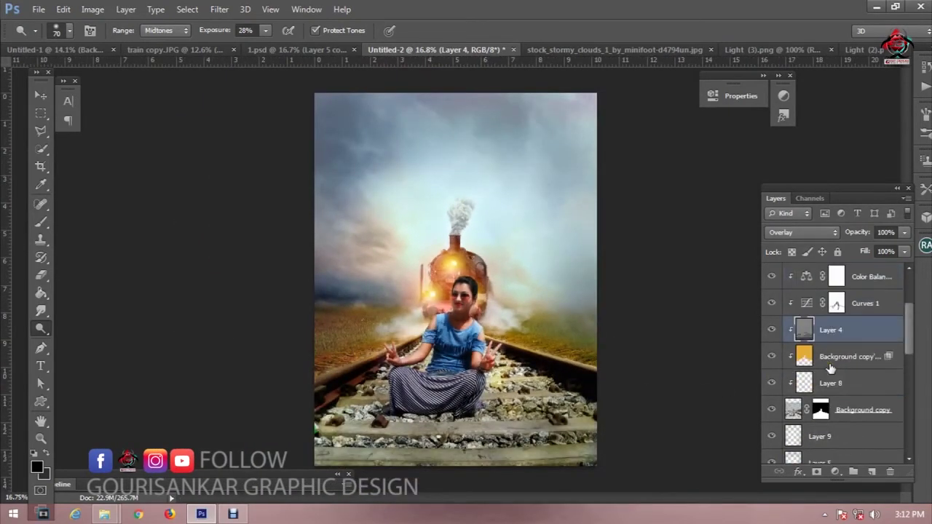
Add a Levels layer on Background copy with output levels 15–250 and midtone gamma 1.06.
click(833, 410)
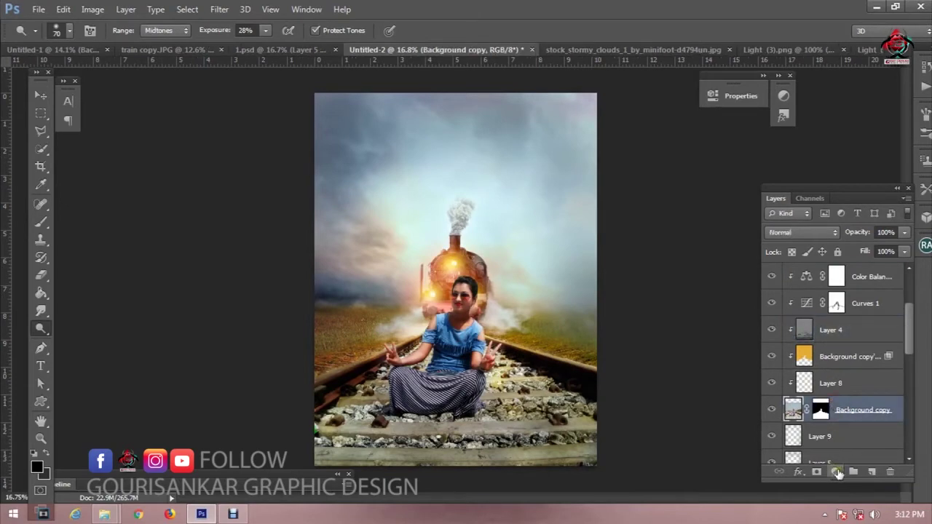
click(837, 474)
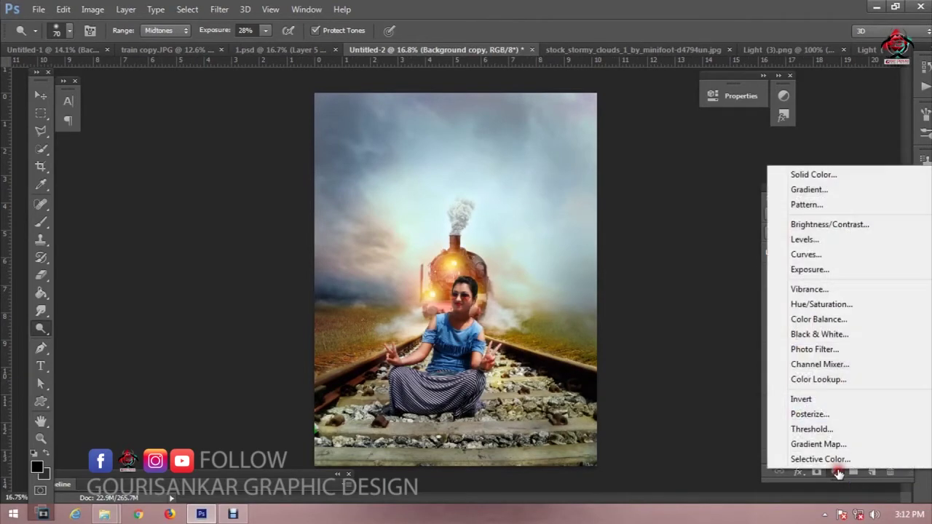
click(805, 240)
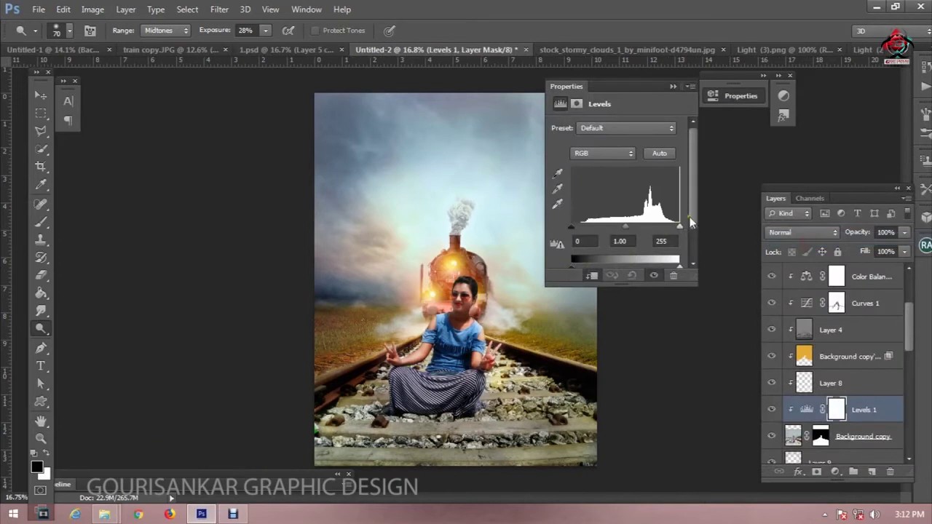
scroll(565, 268, down, 2)
drag(573, 231, 578, 237)
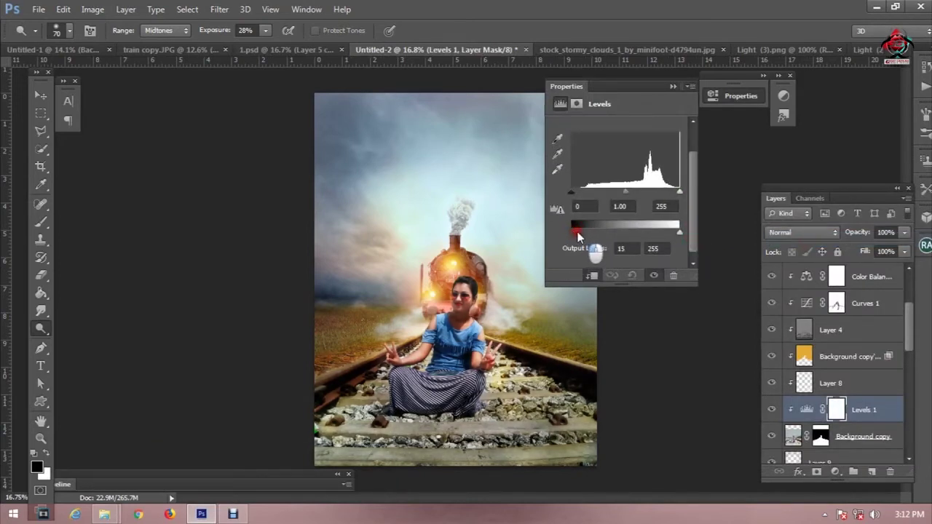
drag(678, 237, 678, 238)
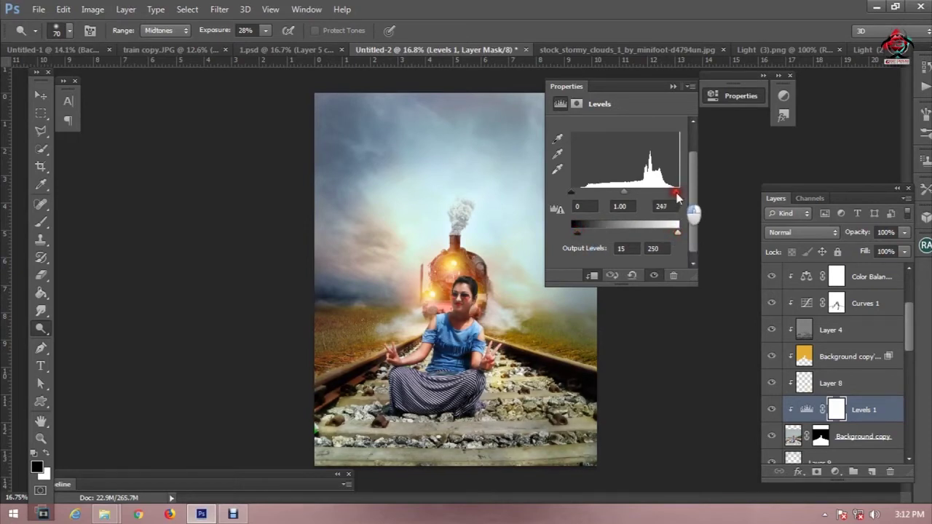
drag(624, 195, 628, 195)
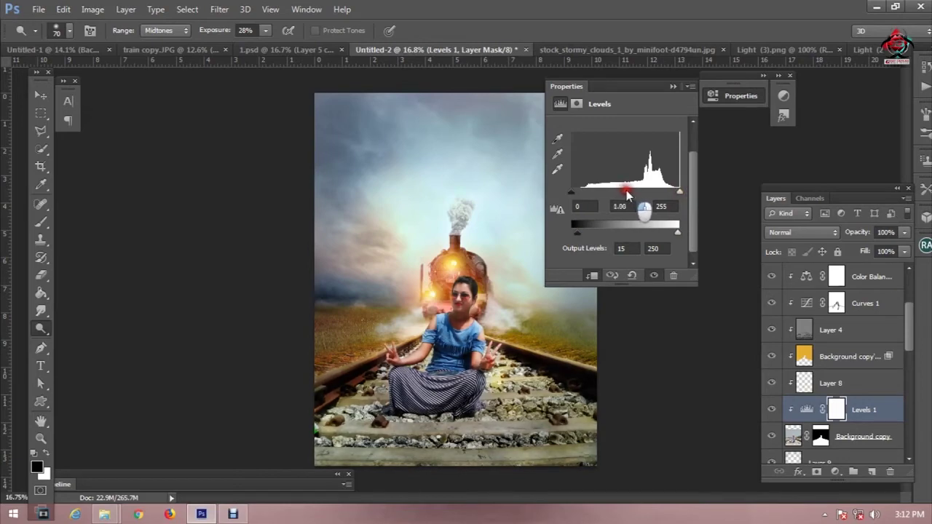
click(673, 87)
mouse_move(459, 325)
mouse_down()
mouse_move(474, 325)
mouse_move(468, 296)
mouse_up()
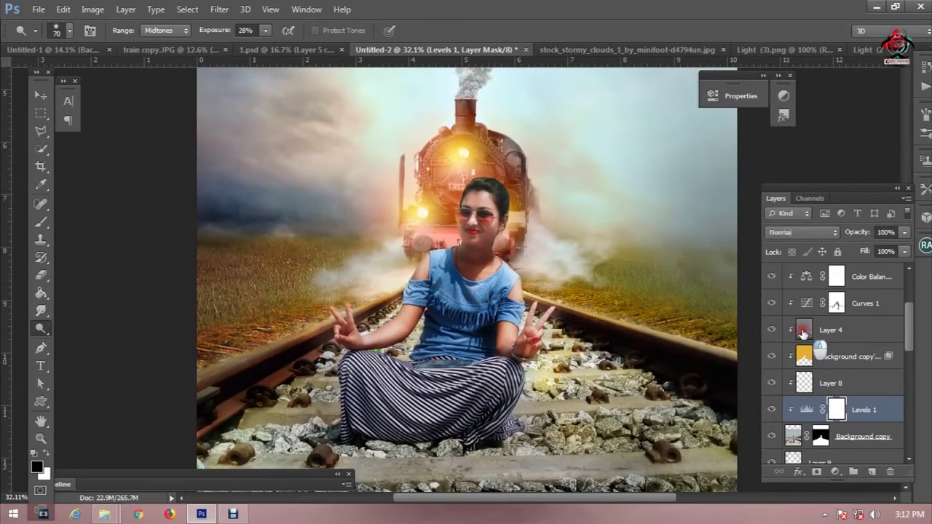
Burn the woman's blue dress and right hand on Layer 4 at 26% exposure.
click(804, 330)
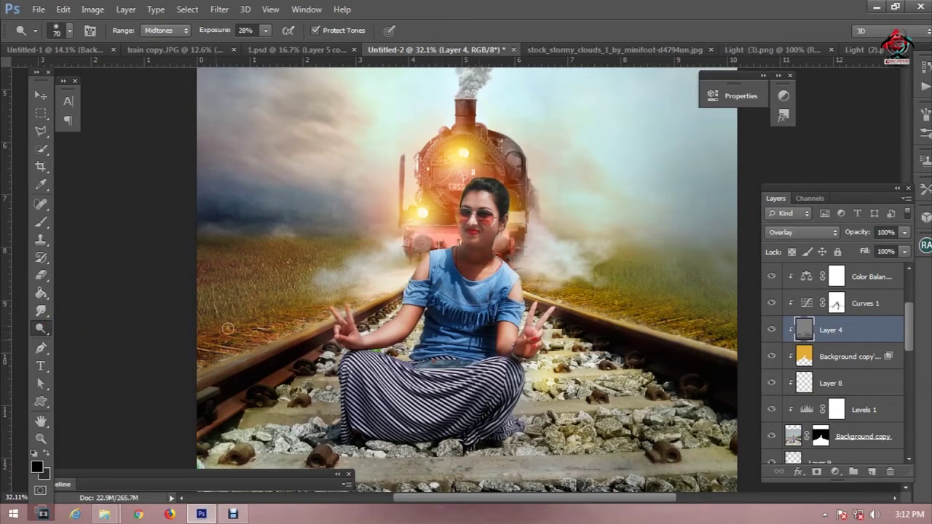
right_click(38, 329)
click(123, 337)
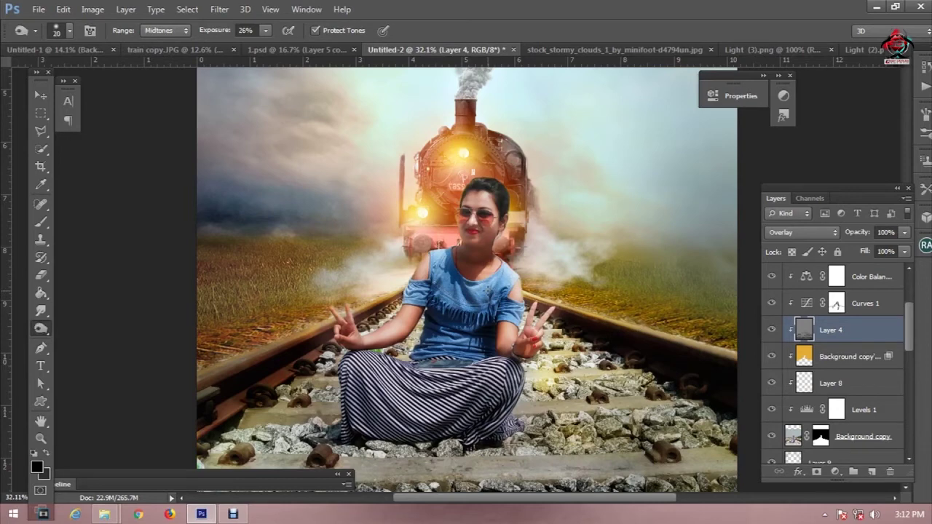
drag(489, 292, 488, 321)
drag(521, 323, 518, 322)
drag(435, 294, 455, 288)
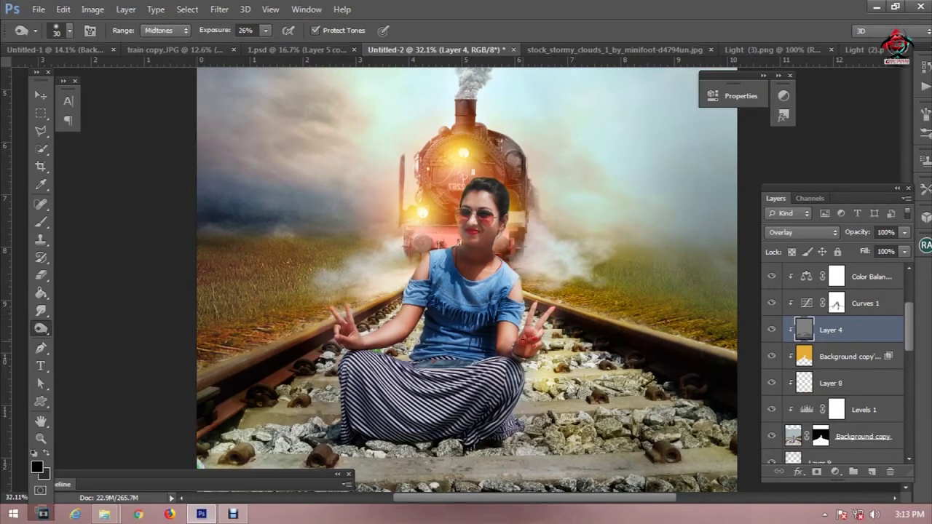
scroll(529, 359, down, 2)
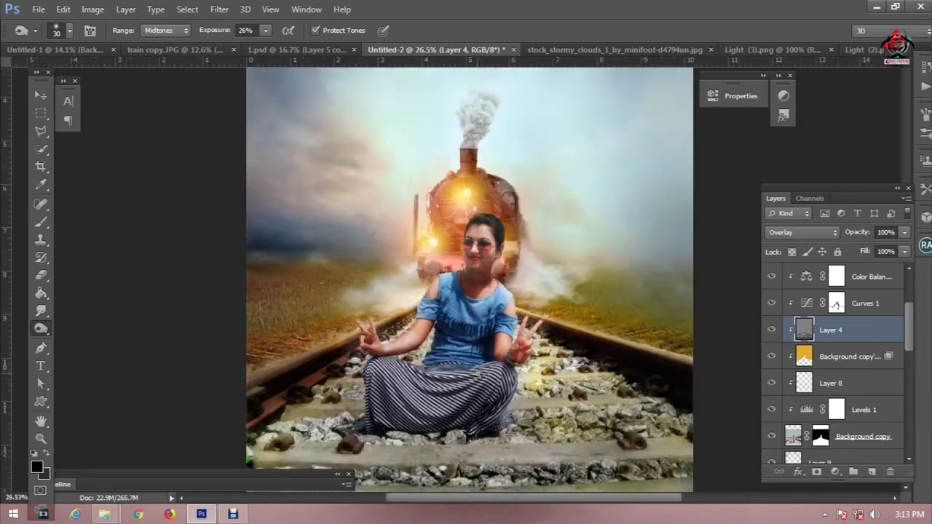
scroll(468, 275, up, 1)
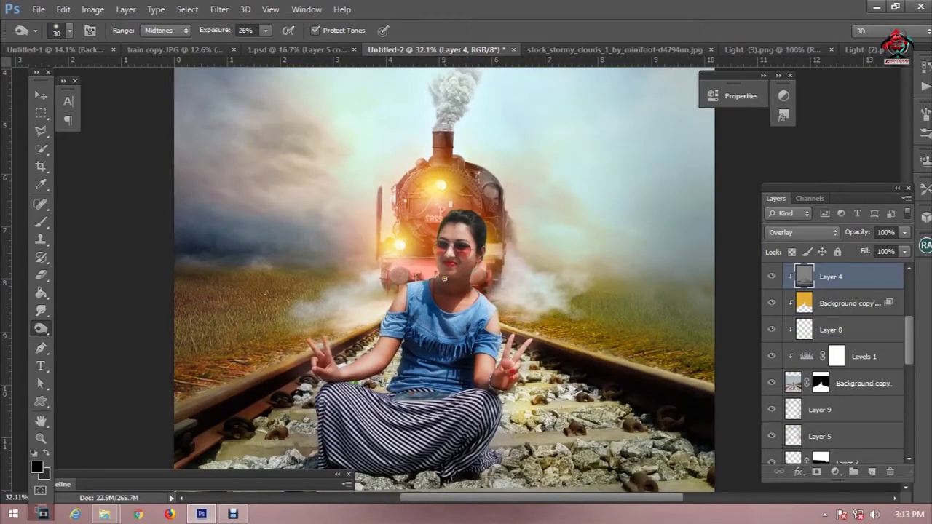
scroll(435, 280, down, 1)
scroll(435, 280, down, 1)
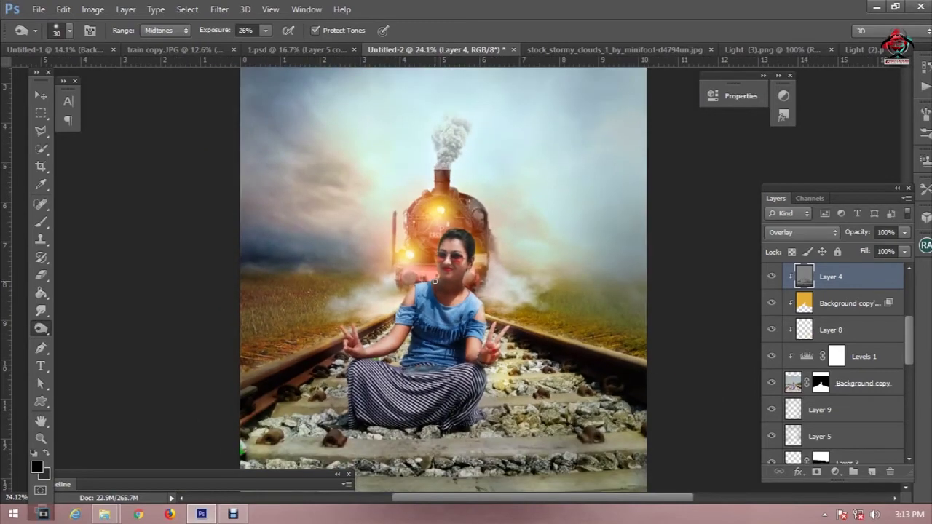
scroll(435, 280, down, 1)
scroll(435, 281, down, 1)
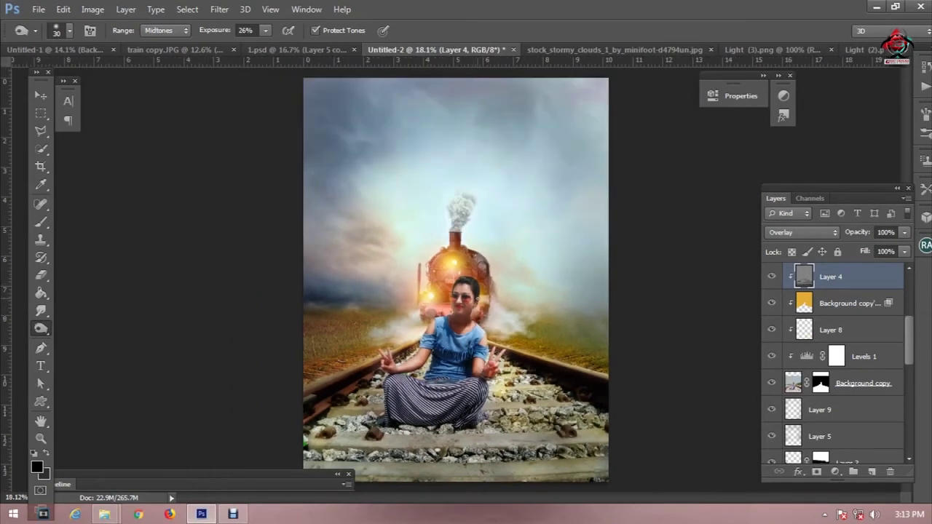
scroll(866, 413, down, 2)
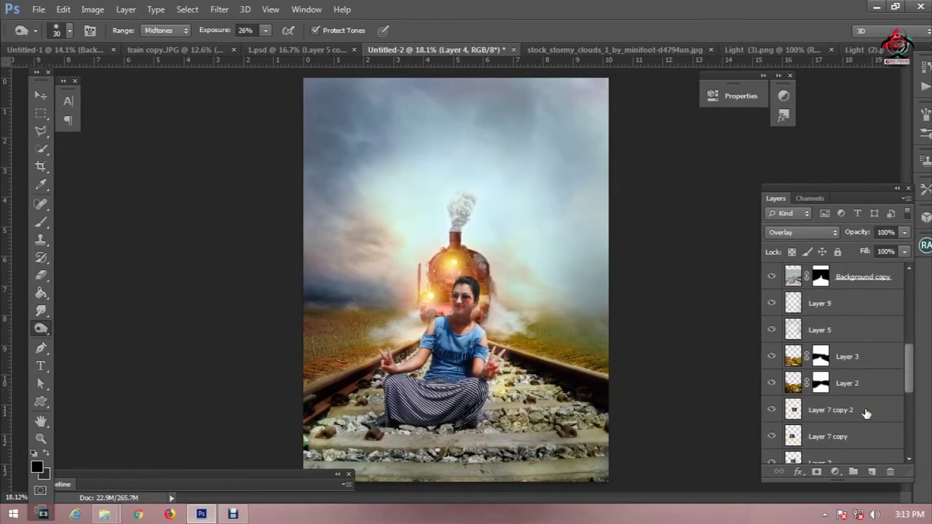
Add a new Layer 11 above the Vibrance 1 layer for painting.
scroll(866, 413, down, 2)
scroll(866, 412, down, 2)
scroll(865, 413, down, 2)
scroll(866, 413, up, 1)
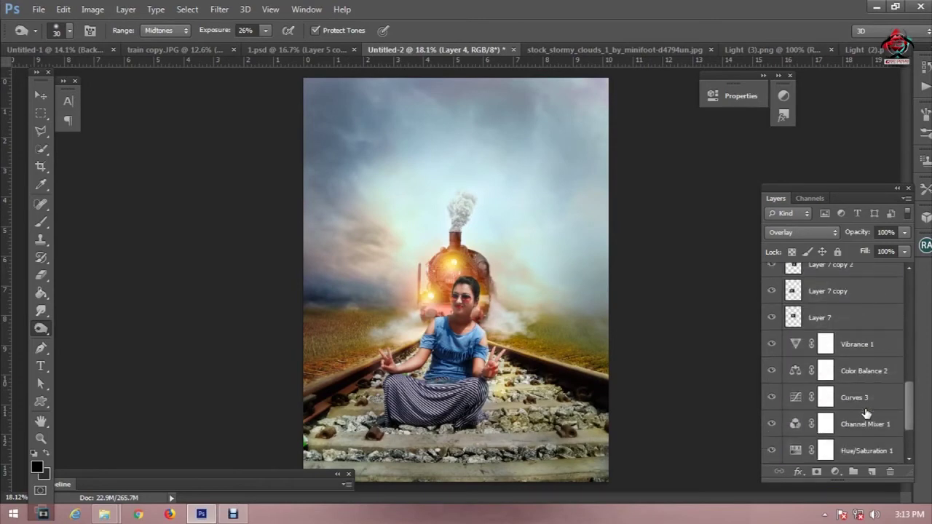
click(870, 352)
click(870, 473)
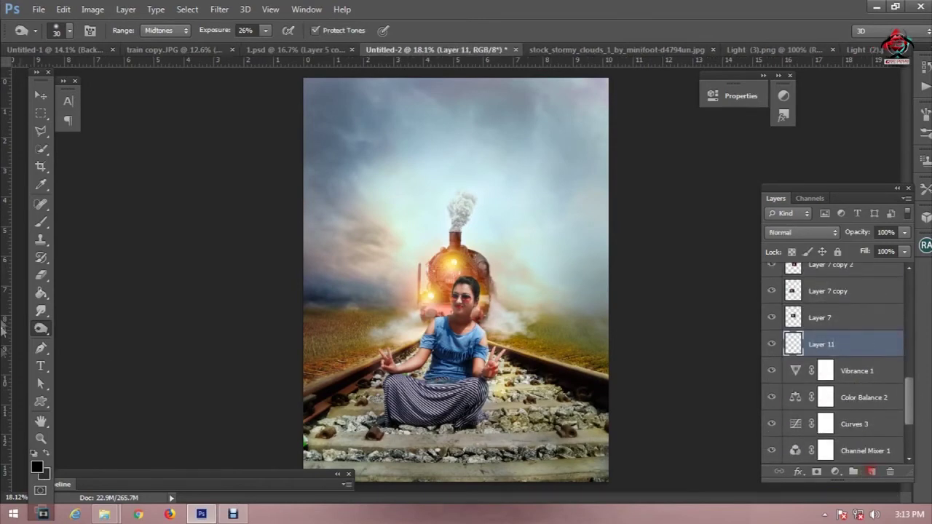
click(41, 222)
Load the 1200 px soft cloud brush with grey 767676 as the foreground colour.
right_click(454, 233)
scroll(754, 283, down, 3)
scroll(754, 282, down, 3)
drag(753, 283, 747, 415)
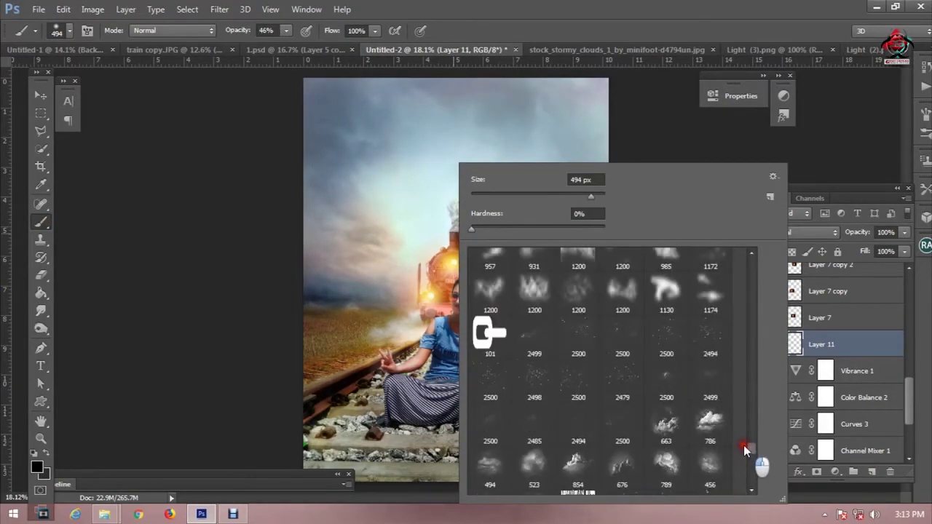
drag(747, 415, 744, 444)
click(561, 372)
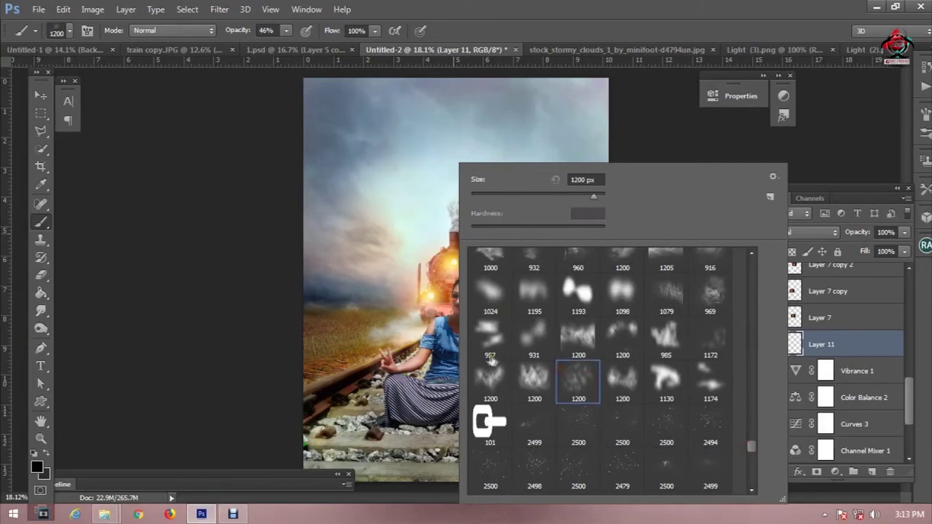
click(306, 302)
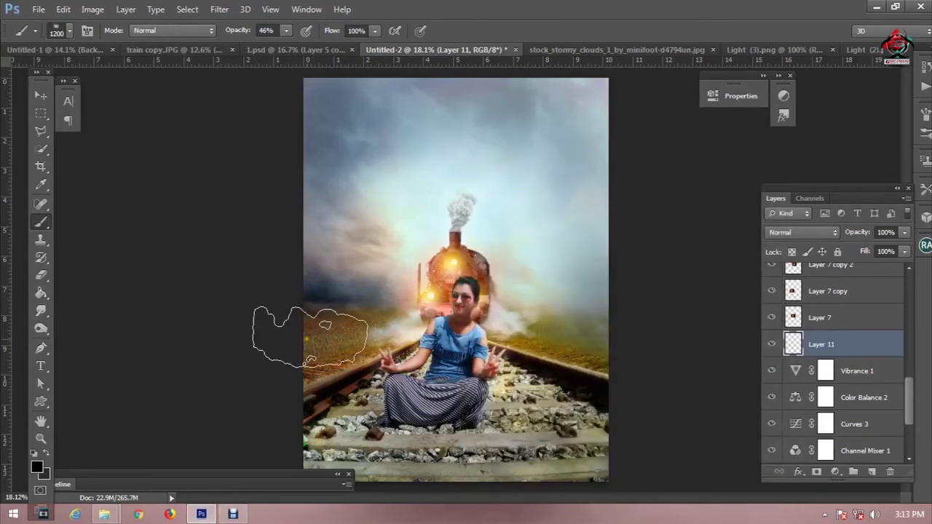
click(38, 467)
click(565, 294)
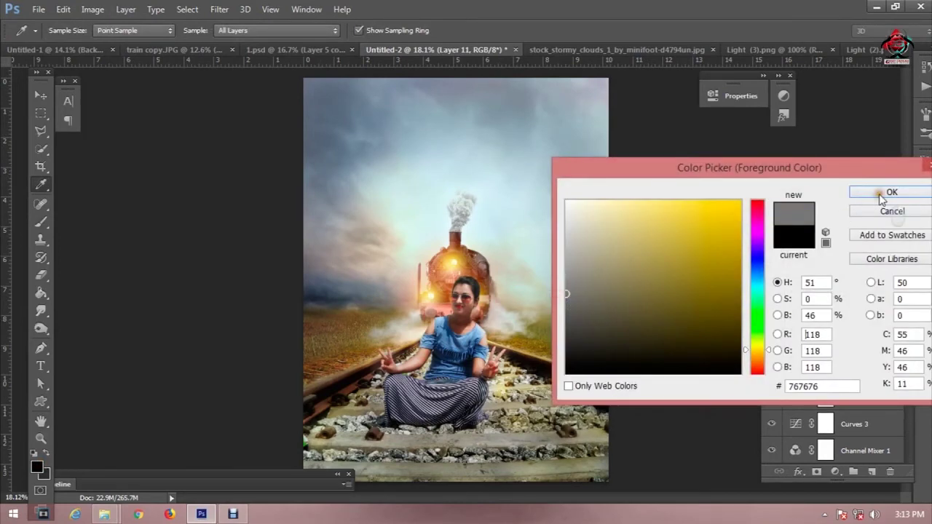
click(890, 192)
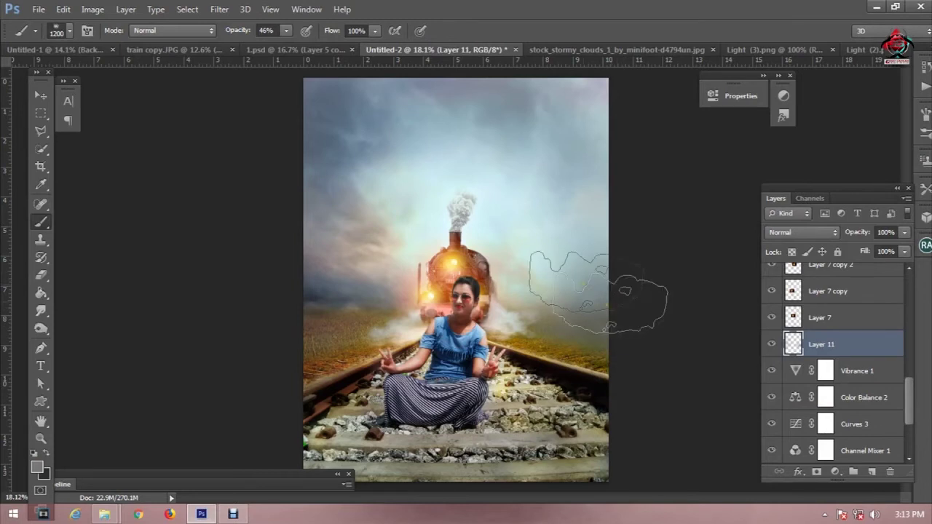
Paint grey cloud smoke around the train at 40% then 25% opacity with Shape Dynamics.
drag(239, 33, 235, 33)
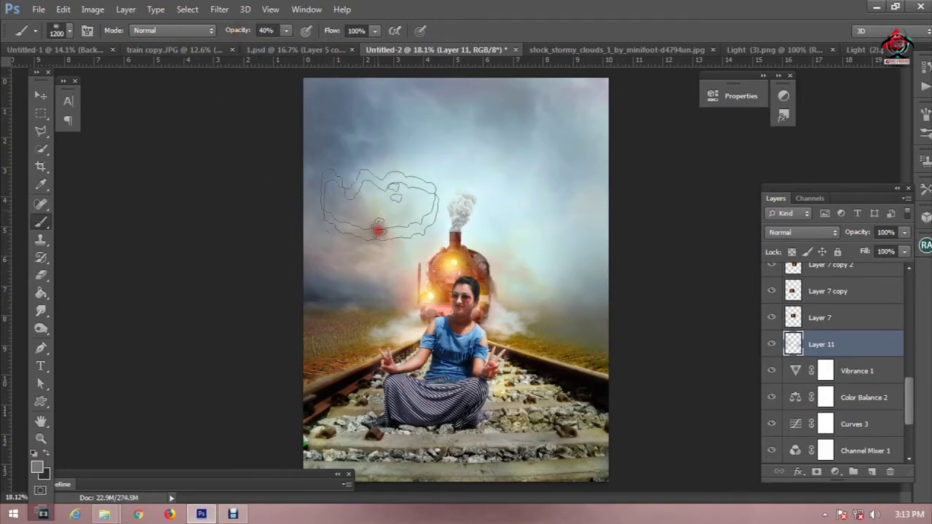
mouse_move(561, 218)
mouse_down()
mouse_move(582, 189)
mouse_move(520, 128)
mouse_up()
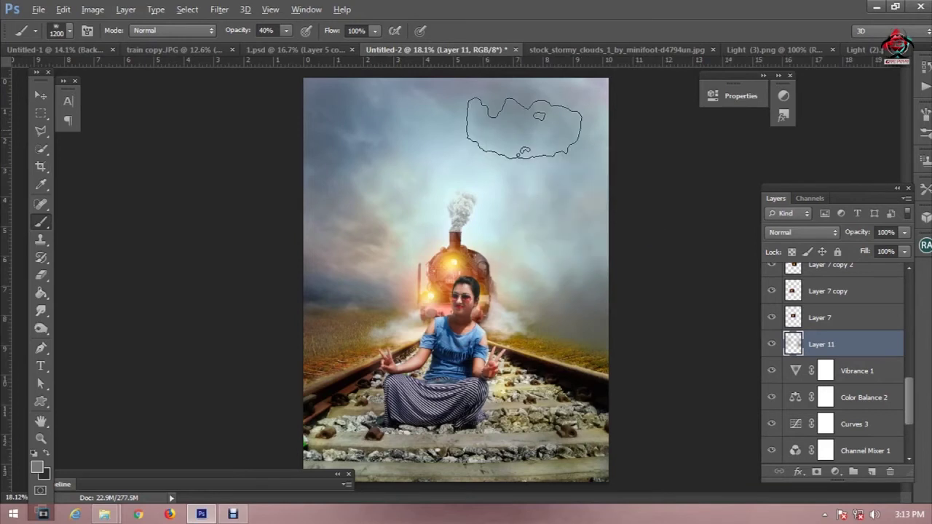
drag(233, 36, 222, 36)
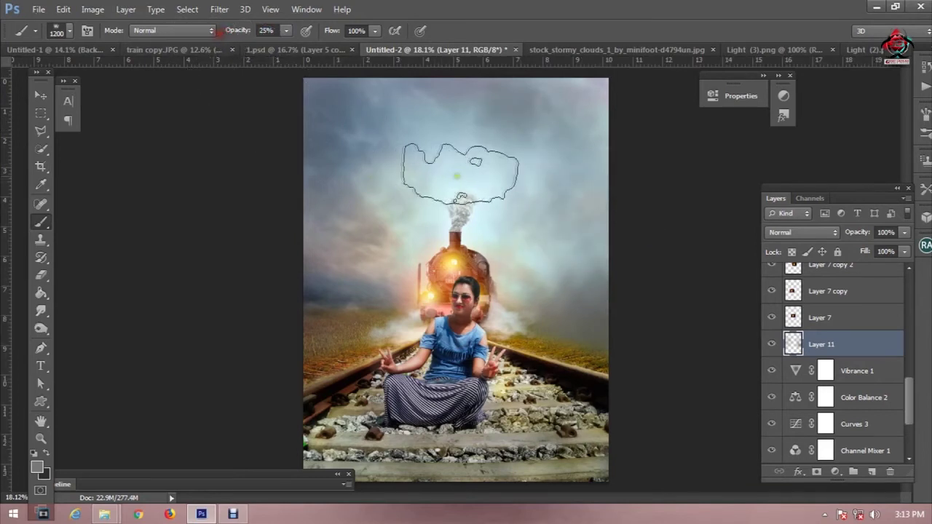
click(923, 114)
click(673, 155)
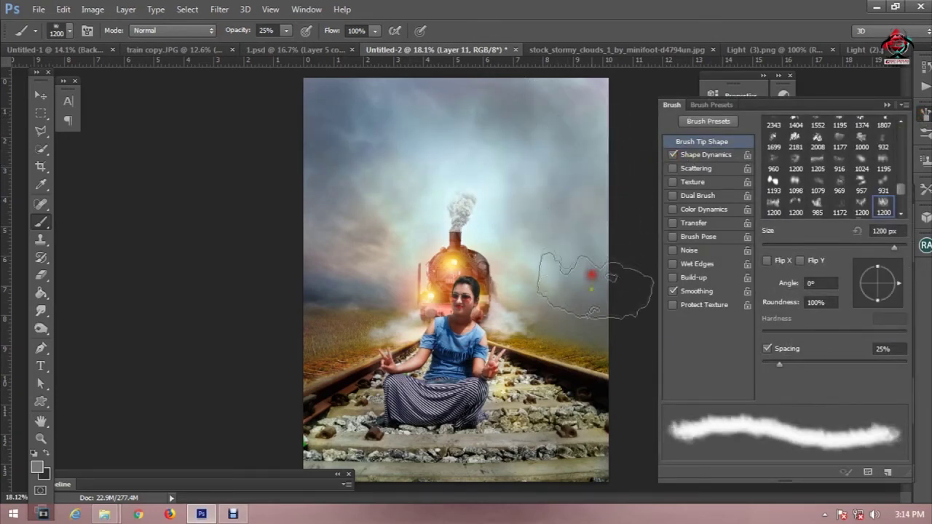
click(383, 221)
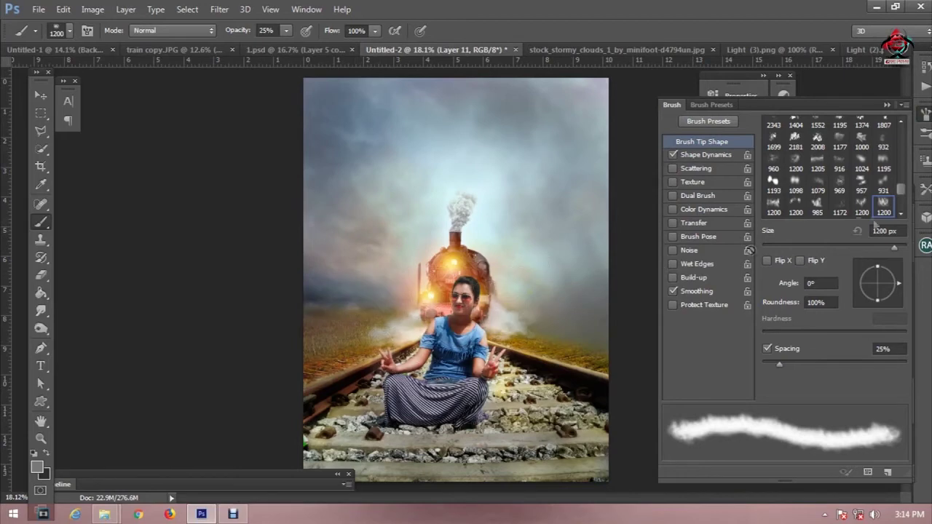
Lower Layer 11's opacity to 54%.
click(887, 106)
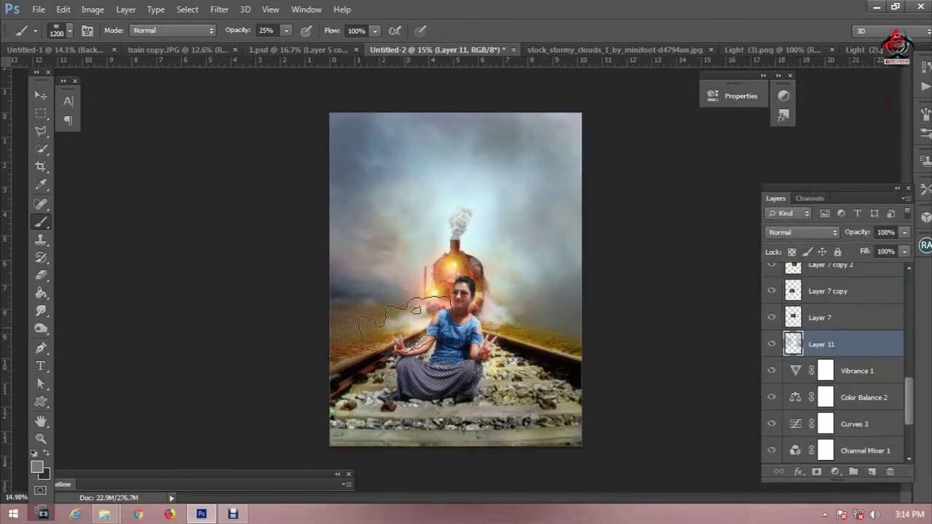
drag(847, 238, 818, 238)
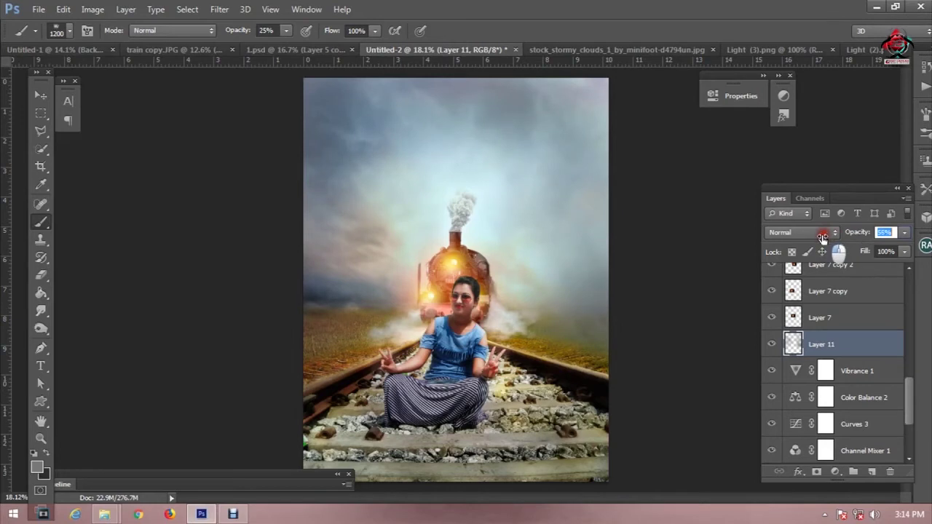
click(40, 113)
scroll(456, 291, down, 1)
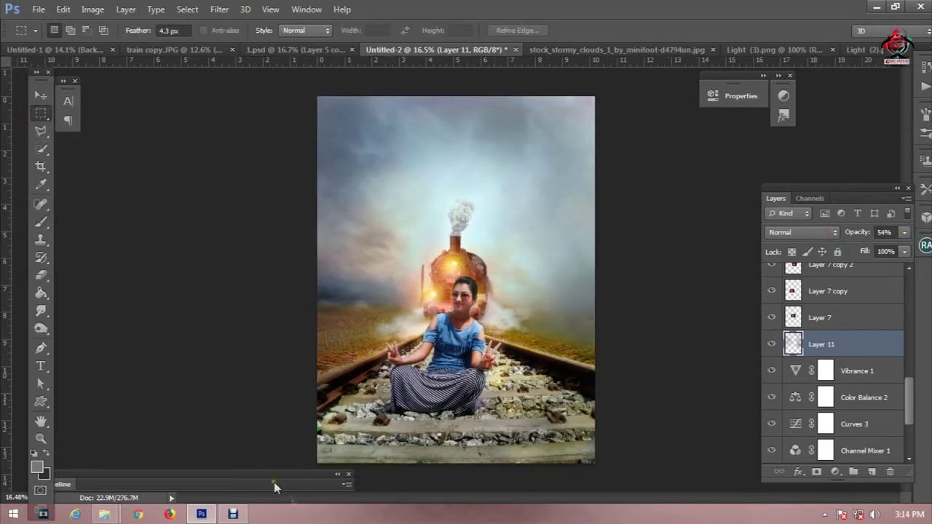
With the Move tool, select the layers from Curves 4 down to Layer 1.
key(v)
scroll(532, 324, down, 1)
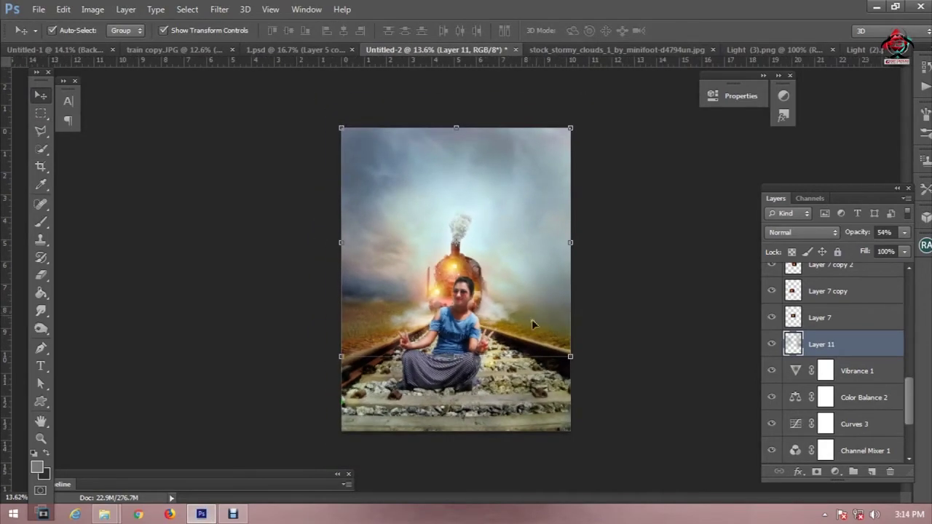
scroll(893, 384, up, 3)
scroll(801, 364, up, 3)
scroll(786, 394, down, 3)
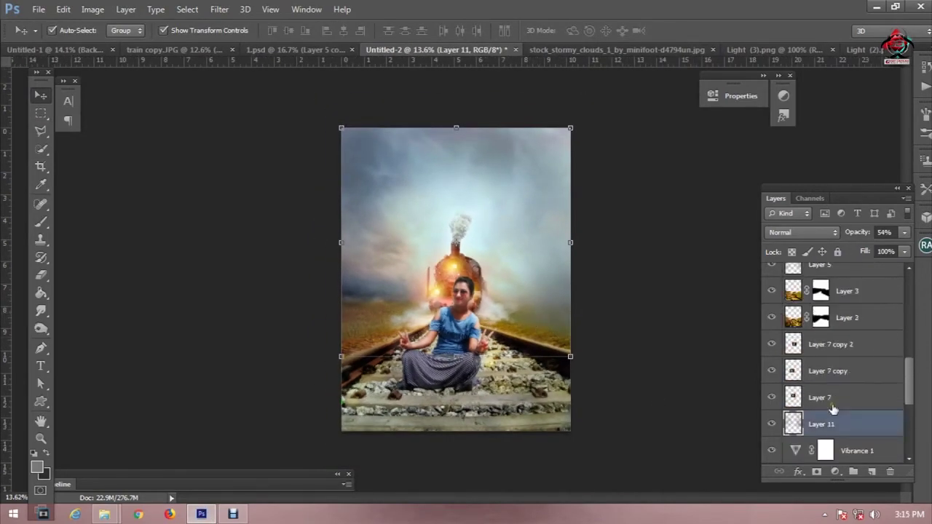
scroll(834, 408, down, 7)
click(835, 408)
scroll(837, 406, up, 3)
scroll(839, 404, up, 3)
scroll(841, 402, up, 3)
shift+click(861, 307)
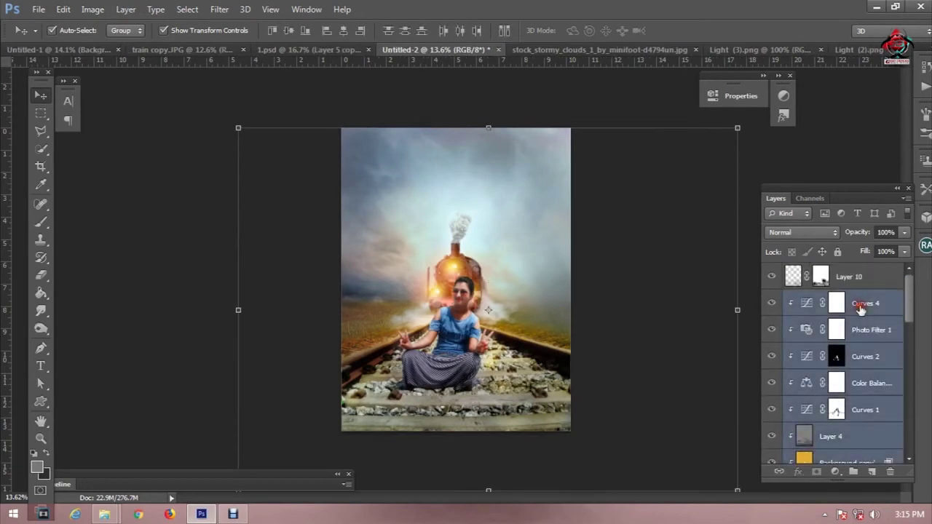
Shift the selected layers upward in the frame, nudging them twice with Shift+Up.
drag(496, 127, 494, 150)
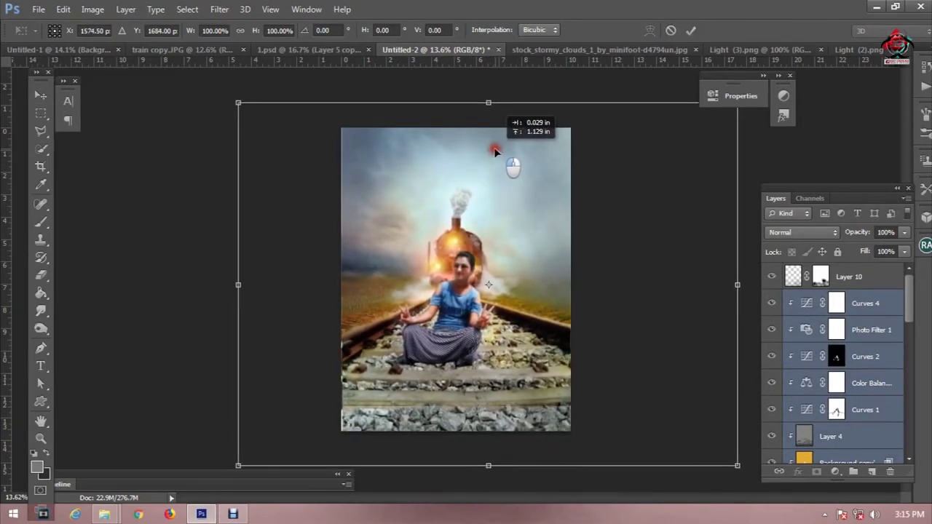
drag(494, 151, 493, 153)
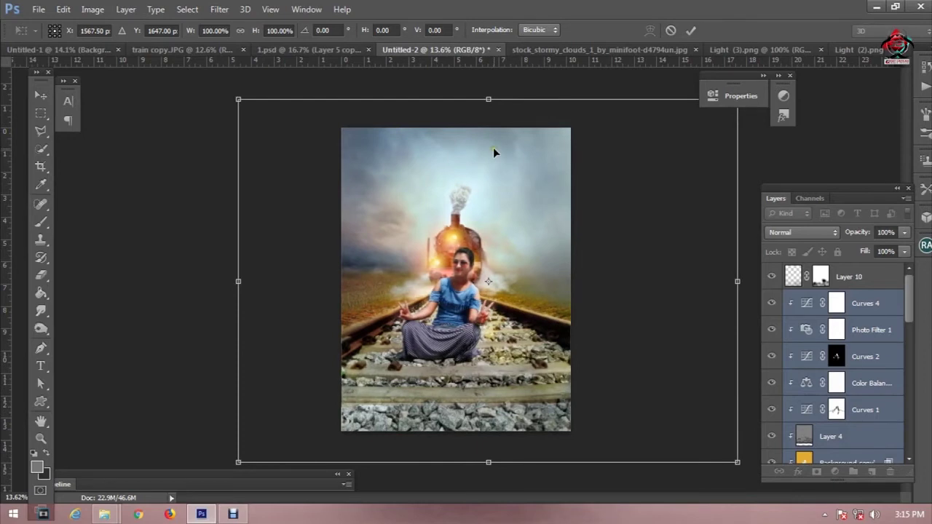
key(Return)
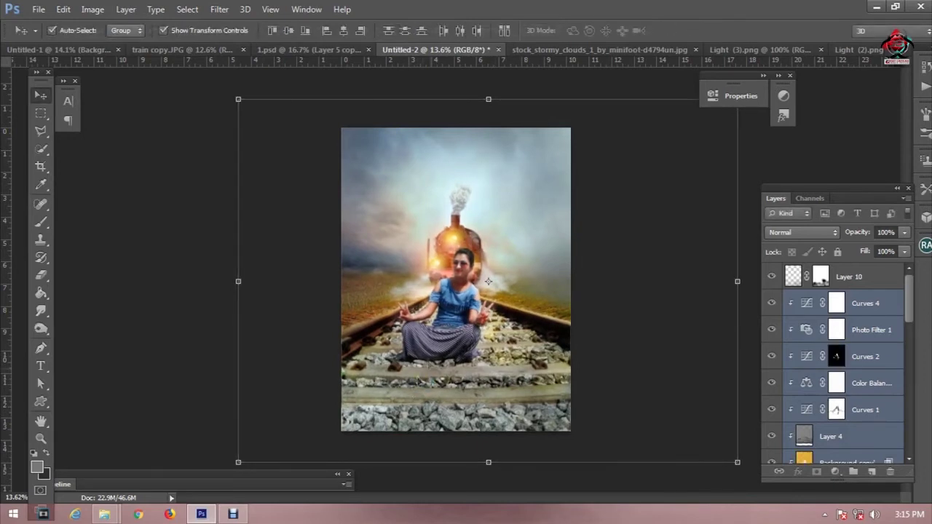
key(shift+Up)
key(shift+Up)
key(shift+Up)
key(shift+Up)
key(shift+Up)
key(shift+Up)
key(shift+Up)
key(shift+Up)
key(shift+Up)
key(shift+Up)
key(shift+Up)
key(shift+Up)
key(shift+Up)
key(shift+Up)
key(shift+Up)
key(shift+Up)
key(shift+Up)
key(shift+Up)
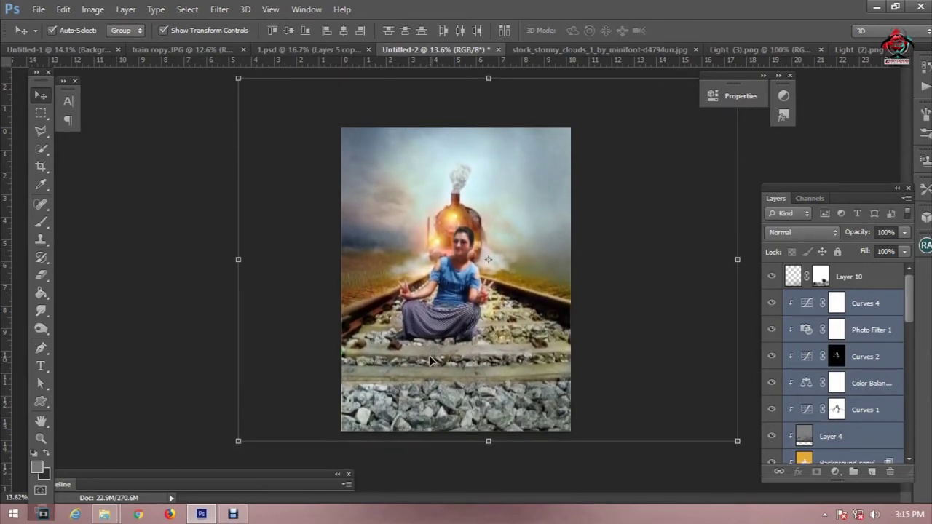
key(shift+Up)
key(shift+Up)
key(shift+Up)
key(shift+Up)
key(shift+Up)
key(shift+Up)
key(shift+Up)
key(shift+Up)
key(shift+Up)
key(shift+Up)
key(shift+Up)
key(shift+Up)
key(shift+Up)
key(shift+Up)
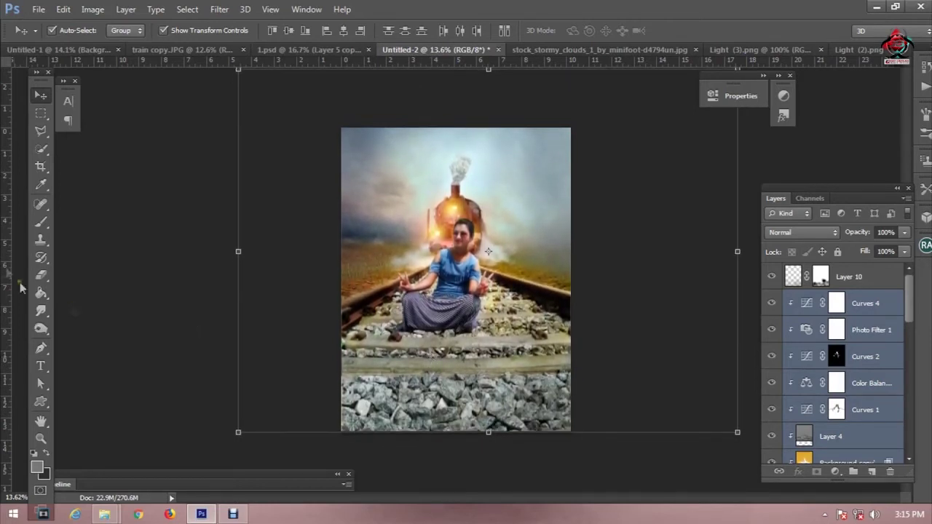
click(41, 114)
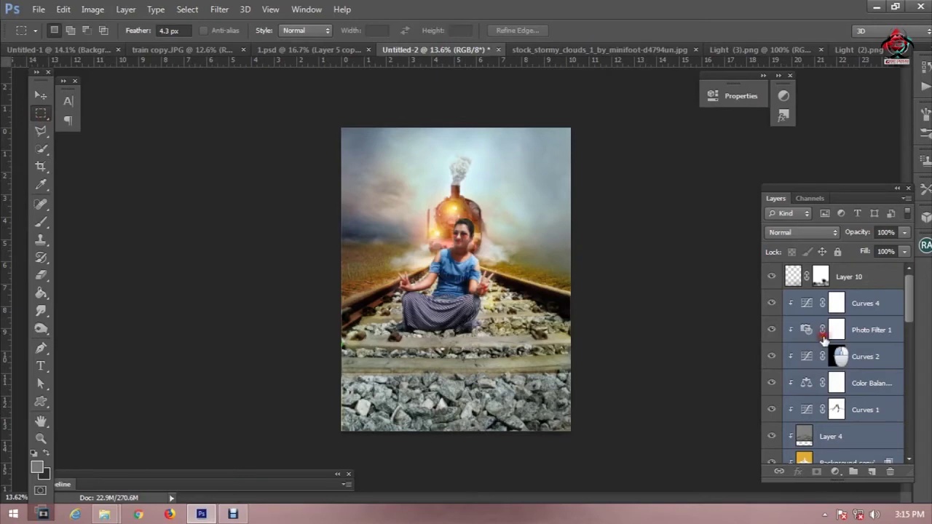
Select Layer 4 as the insertion point for the new layer.
click(803, 437)
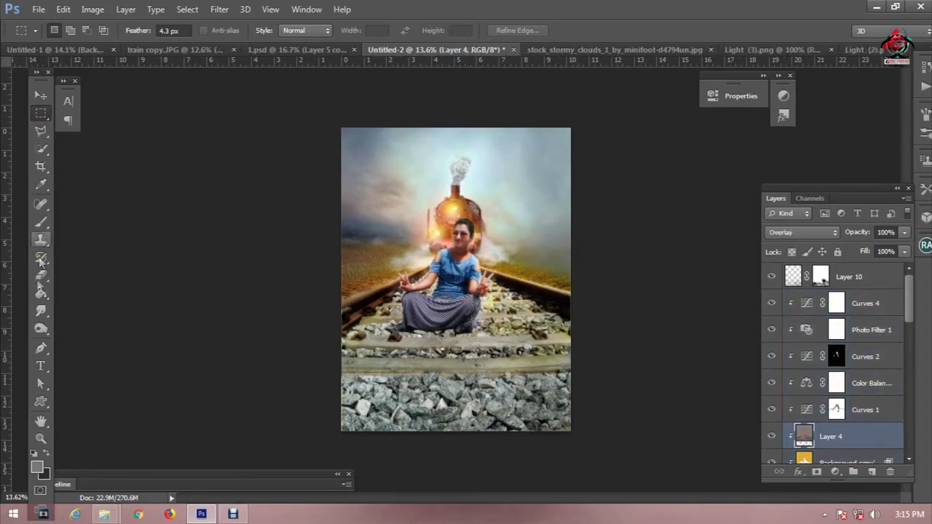
click(41, 331)
scroll(456, 279, up, 1)
right_click(437, 340)
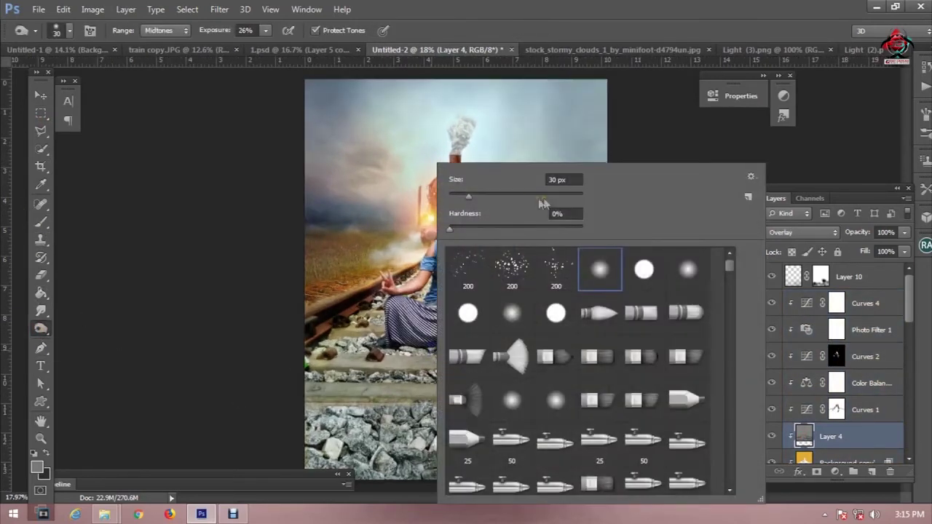
key(Escape)
key(v)
scroll(260, 354, up, 2)
scroll(849, 437, down, 3)
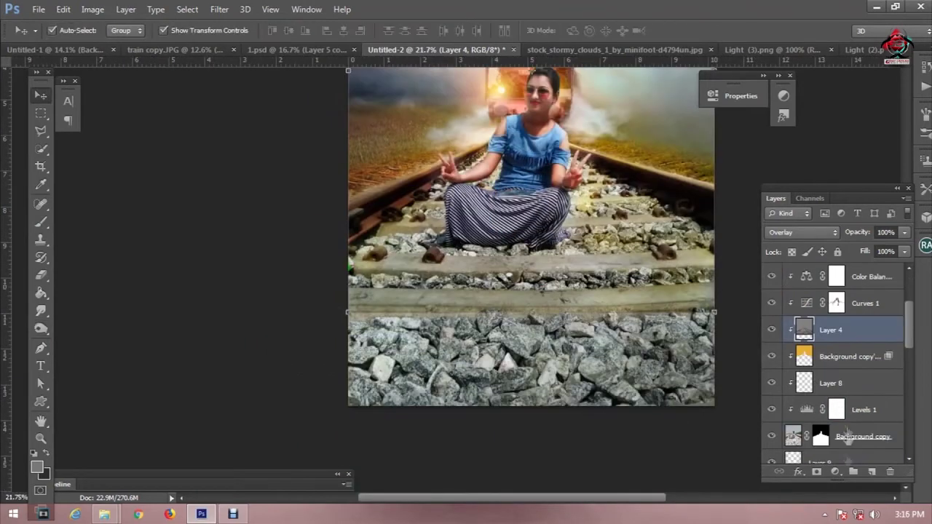
Add Layer 12, fill it with 50% gray via Shift+F5, and set it to Overlay.
click(872, 475)
key(shift+F5)
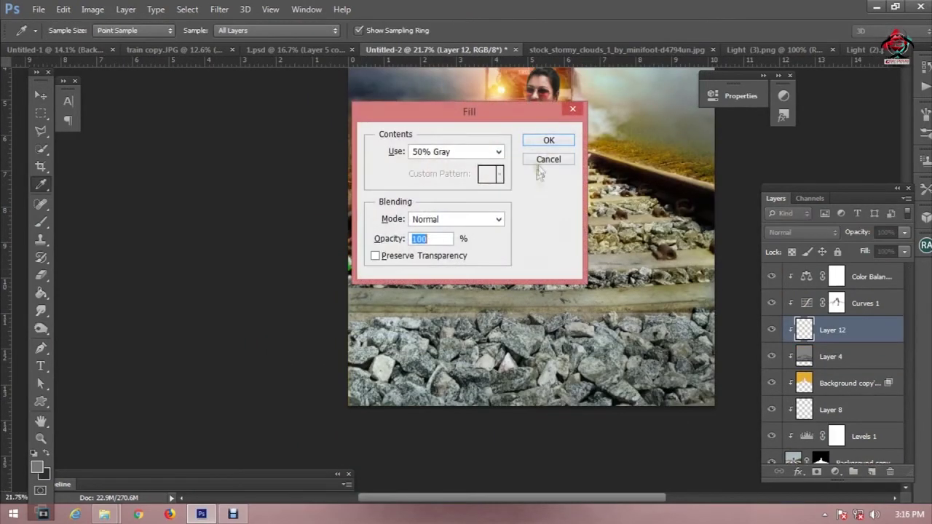
click(559, 140)
click(794, 232)
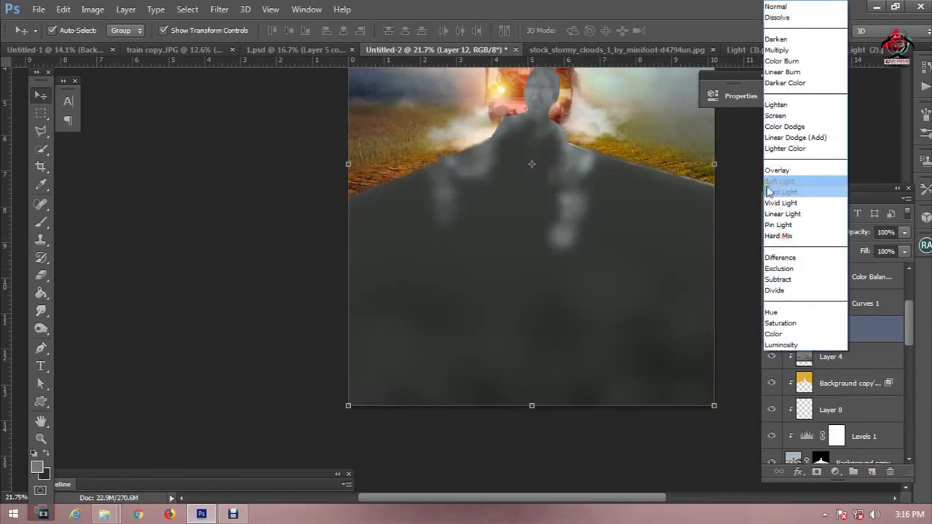
click(777, 170)
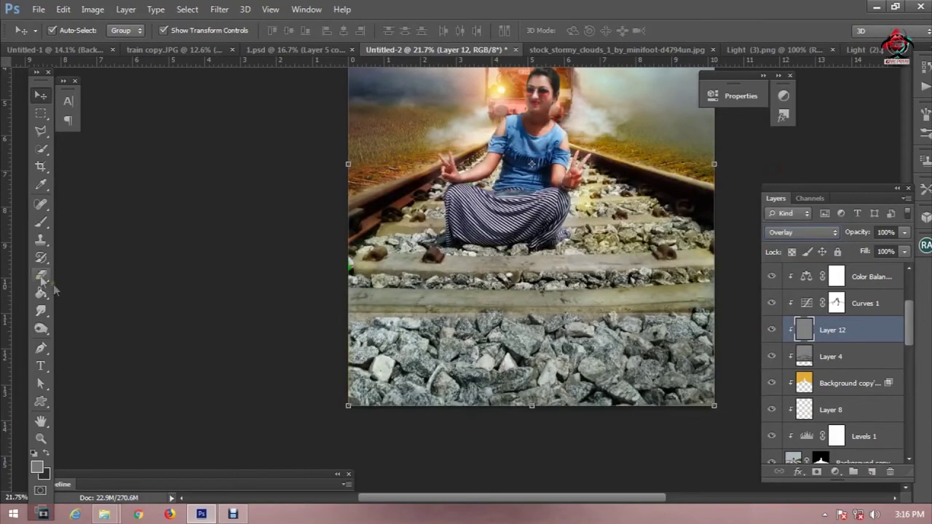
click(41, 328)
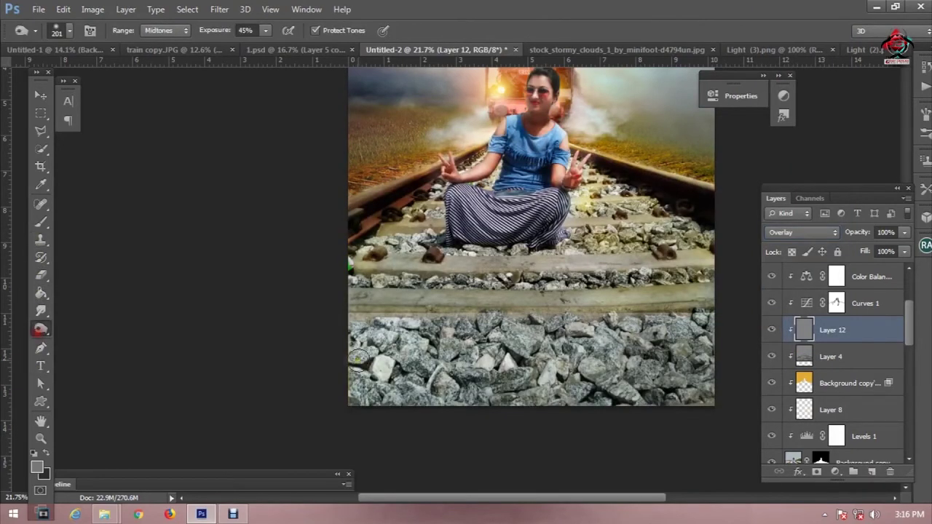
Burn the gravel across the bottom of the scene on Layer 12 (Midtones, 45% exposure, 201 px).
drag(340, 325, 710, 358)
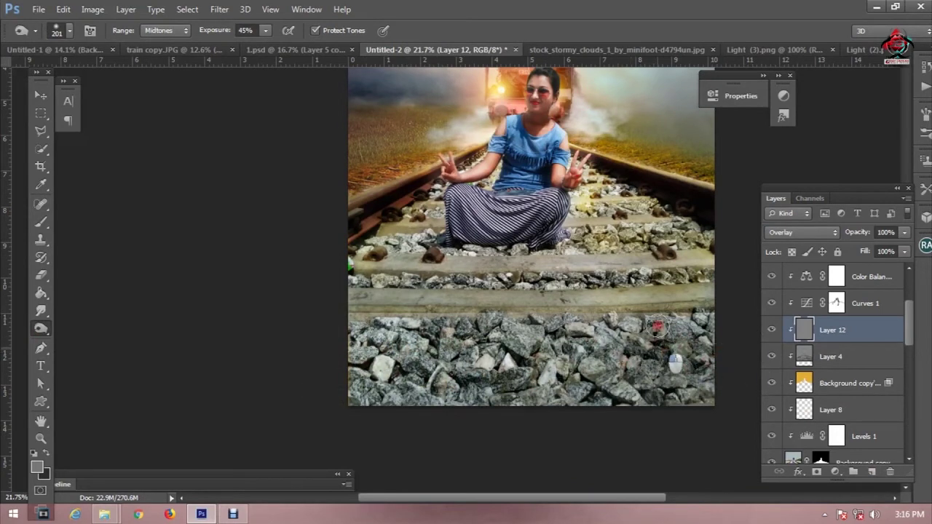
mouse_move(684, 329)
mouse_down()
mouse_move(381, 319)
mouse_move(532, 394)
mouse_move(710, 376)
mouse_move(541, 333)
mouse_move(350, 393)
mouse_move(519, 388)
mouse_move(611, 415)
mouse_move(626, 357)
mouse_move(646, 359)
mouse_move(660, 343)
mouse_move(625, 340)
mouse_move(586, 338)
mouse_move(607, 358)
mouse_move(529, 357)
mouse_move(622, 414)
mouse_move(651, 423)
mouse_move(697, 405)
mouse_up()
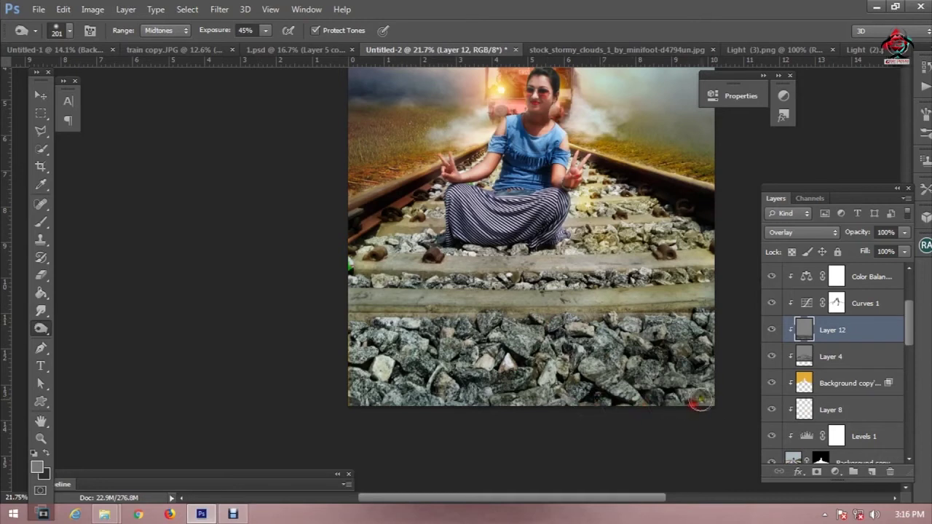
mouse_move(427, 412)
mouse_down()
mouse_move(354, 342)
mouse_move(359, 326)
mouse_up()
mouse_move(477, 390)
mouse_down()
mouse_move(619, 424)
mouse_move(711, 393)
mouse_up()
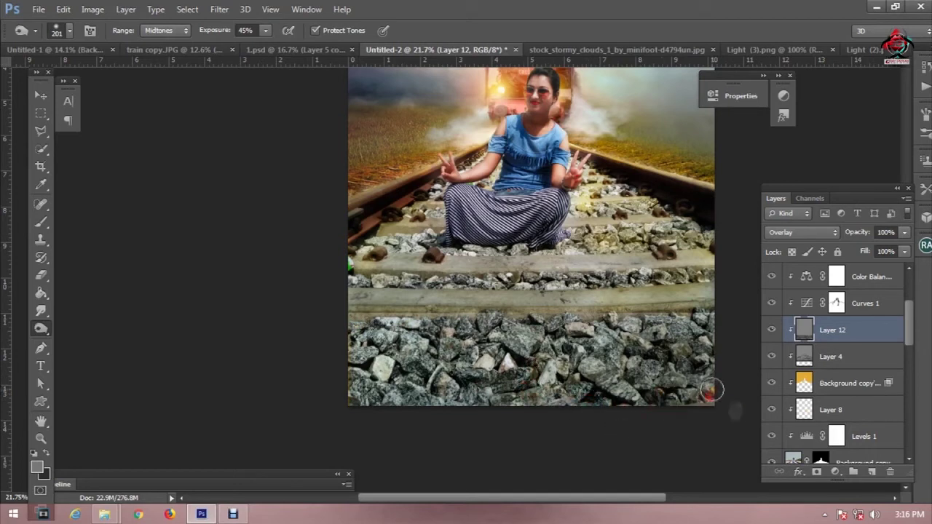
Burn the sleepers, the ballast around the skirt, the right rail and the bottom sleeper.
mouse_move(600, 280)
mouse_down()
mouse_move(437, 298)
mouse_move(372, 280)
mouse_move(413, 270)
mouse_move(437, 245)
mouse_move(378, 253)
mouse_up()
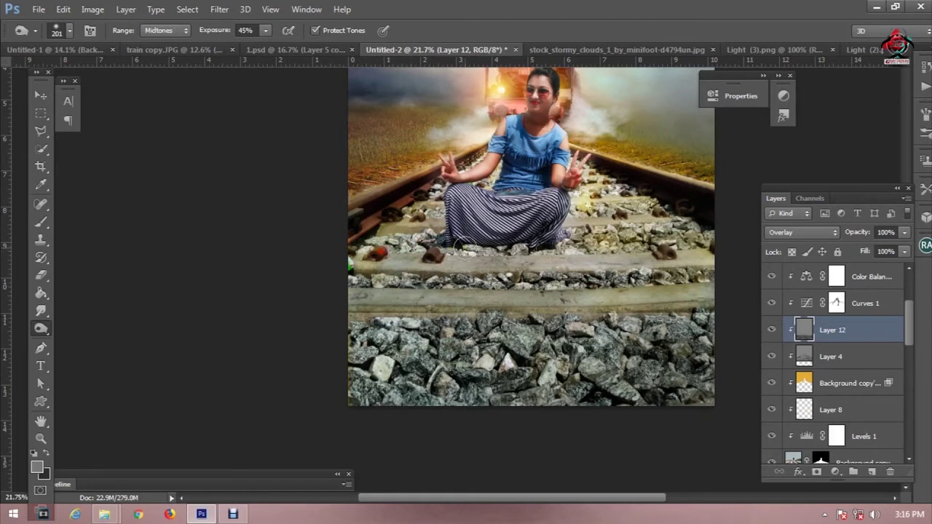
mouse_move(501, 248)
mouse_down()
mouse_move(659, 245)
mouse_move(713, 258)
mouse_move(558, 210)
mouse_move(627, 191)
mouse_move(437, 219)
mouse_move(397, 214)
mouse_up()
drag(482, 185, 492, 182)
mouse_move(405, 209)
mouse_down()
mouse_move(457, 247)
mouse_move(594, 246)
mouse_up()
key(ctrl+0)
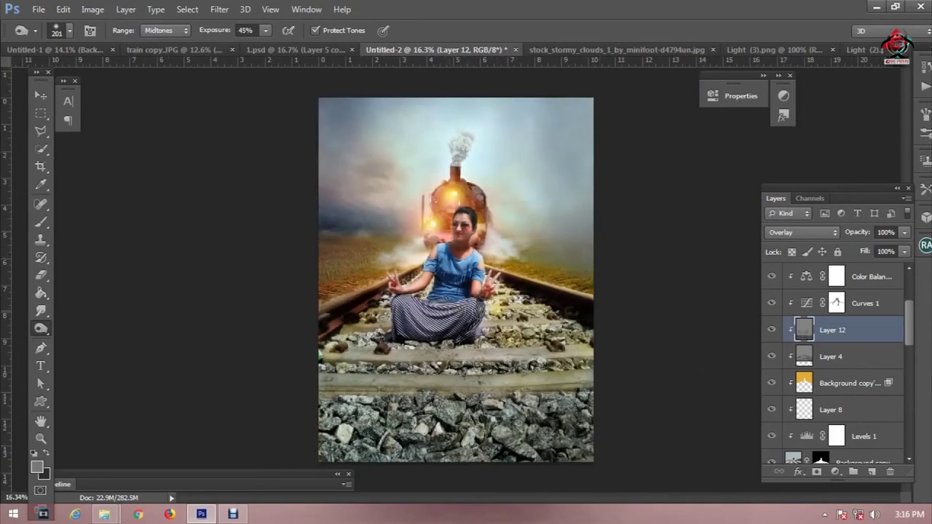
mouse_move(513, 298)
mouse_down()
mouse_move(570, 313)
mouse_move(599, 333)
mouse_up()
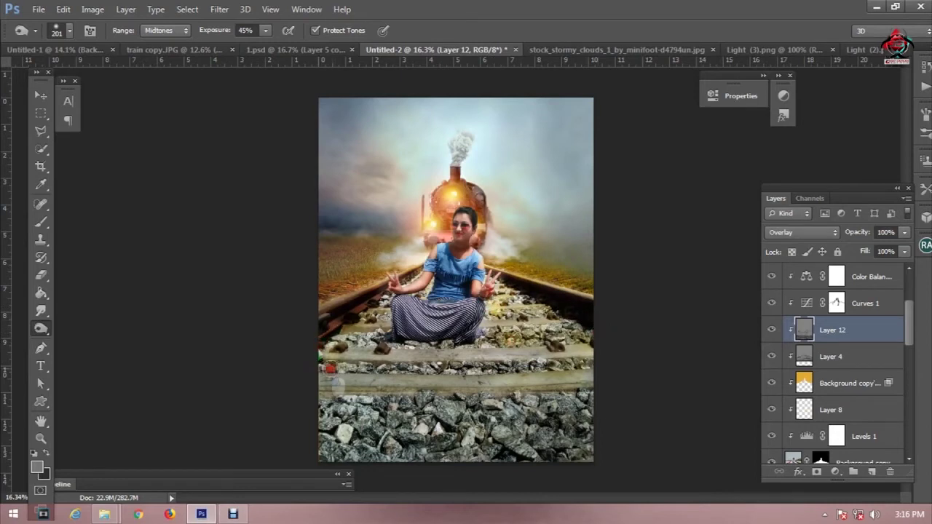
mouse_move(311, 385)
mouse_down()
mouse_move(605, 408)
mouse_move(313, 427)
mouse_move(393, 422)
mouse_move(332, 436)
mouse_up()
scroll(879, 384, up, 3)
Add a Color Balance above Curves 4, clipped, with midtones +3, -3 and +2.
click(867, 304)
click(835, 472)
click(821, 318)
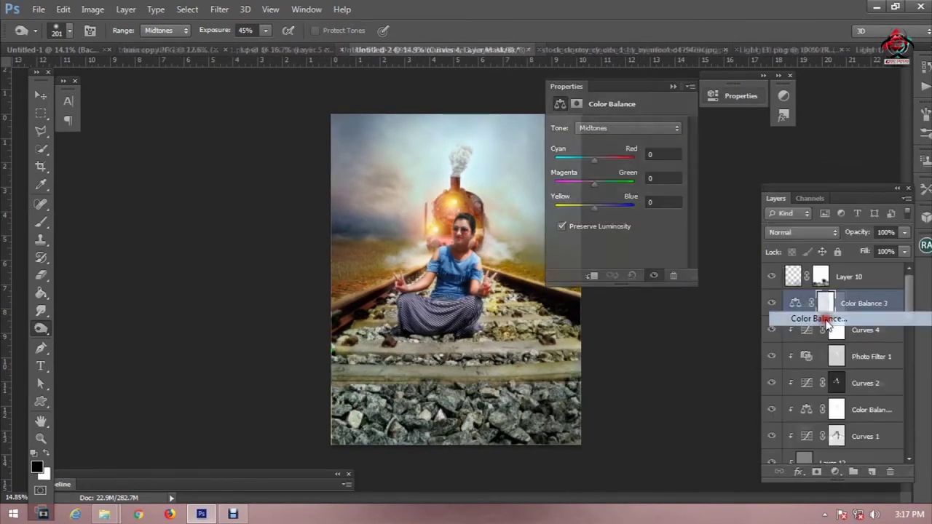
drag(591, 206, 594, 208)
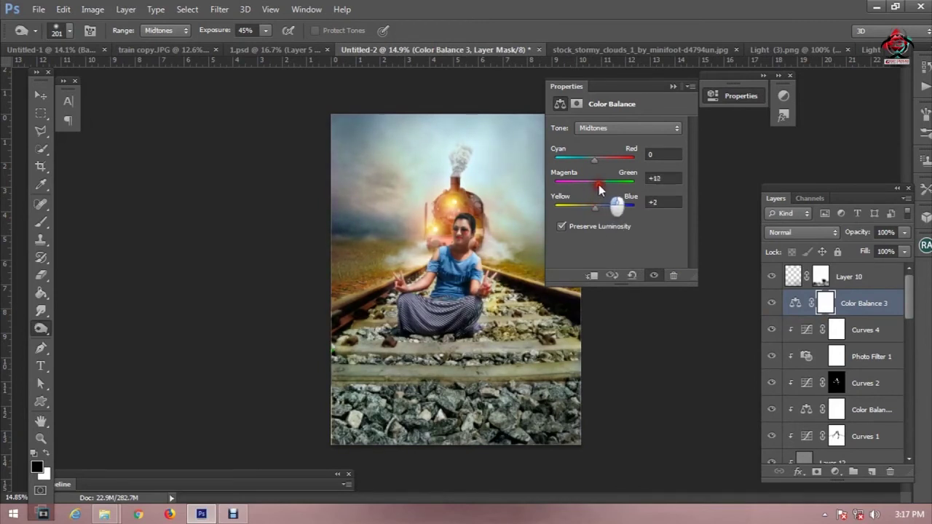
click(592, 276)
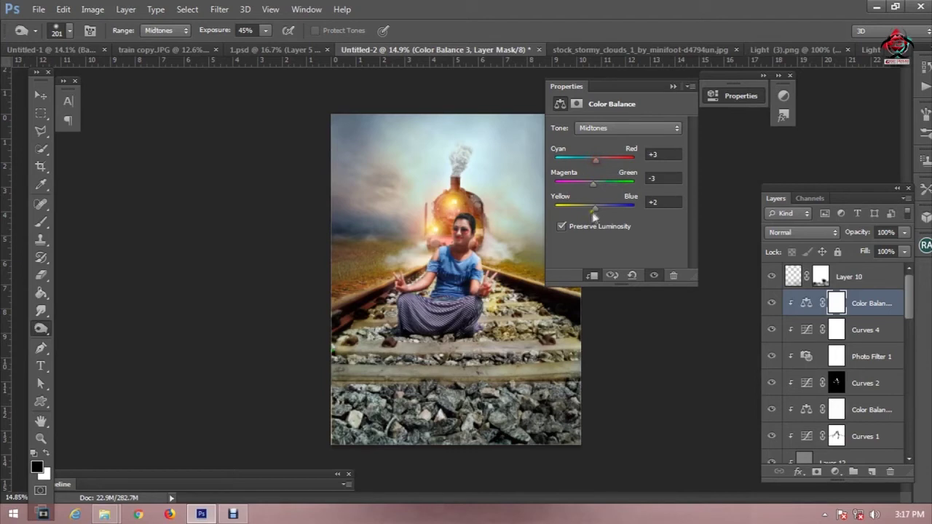
drag(593, 208, 593, 208)
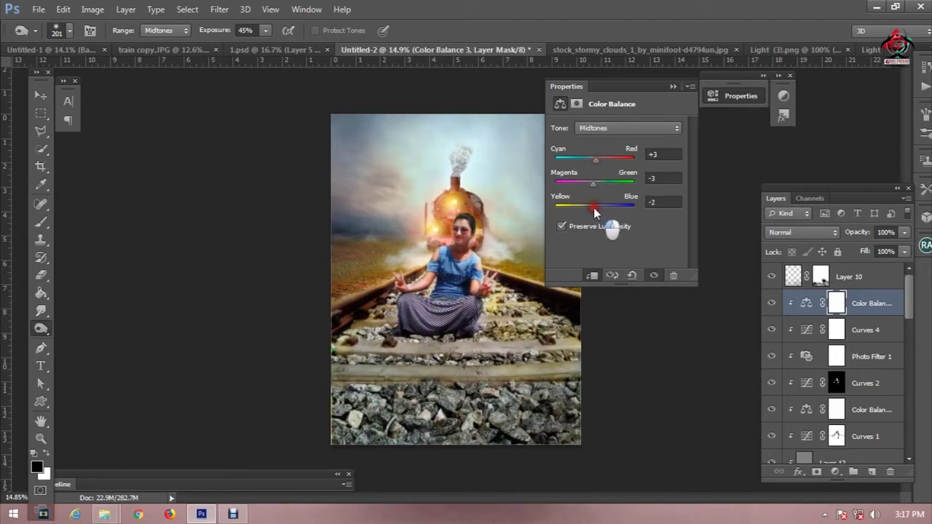
click(673, 86)
Toggle Curves 1 off and back on to compare its effect.
scroll(853, 396, down, 1)
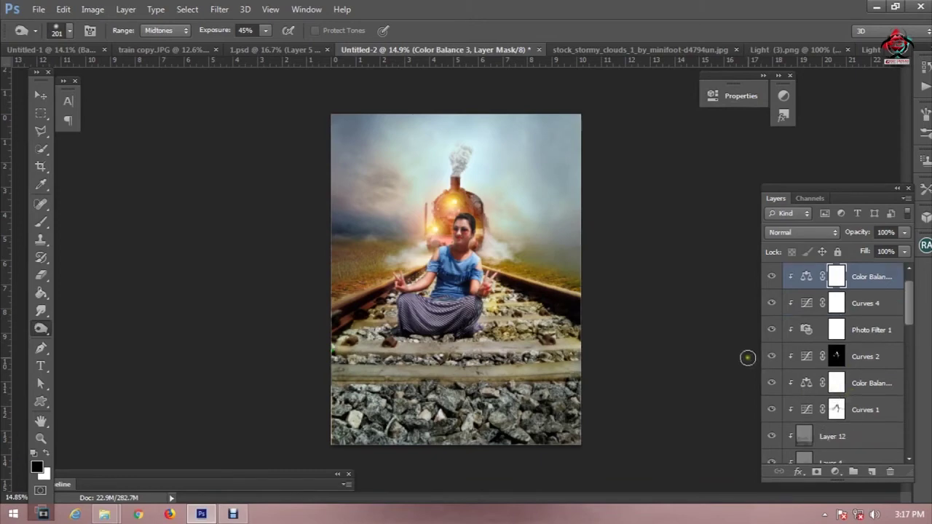
click(772, 410)
click(774, 411)
Compare the Background copy layer, then lower its opacity to 92%.
scroll(774, 435, down, 3)
click(773, 410)
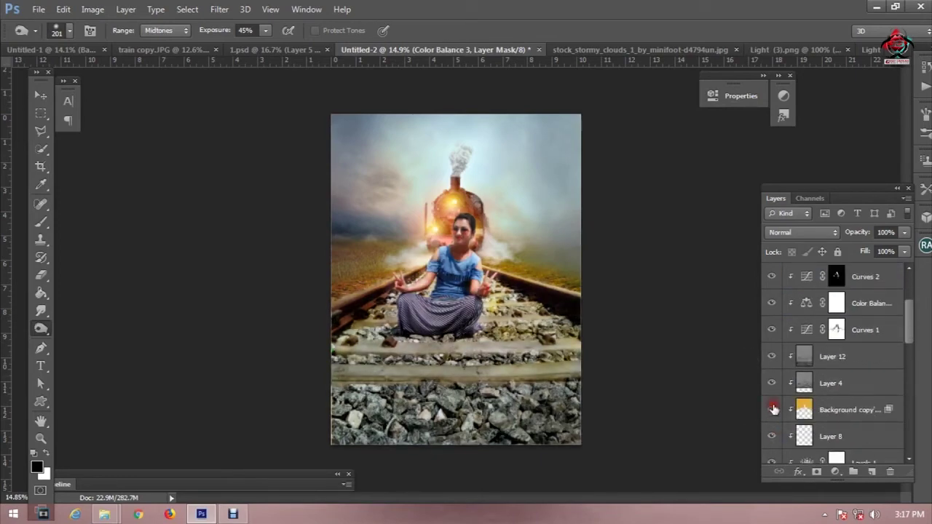
click(819, 411)
drag(859, 232, 853, 232)
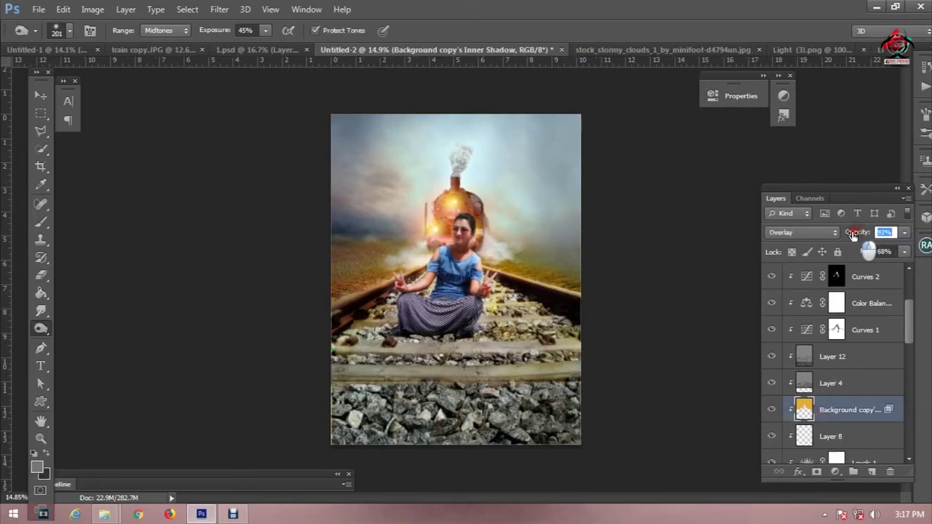
Compare Layer 8 hidden and shown, then lower its opacity to 66%.
click(775, 435)
click(774, 435)
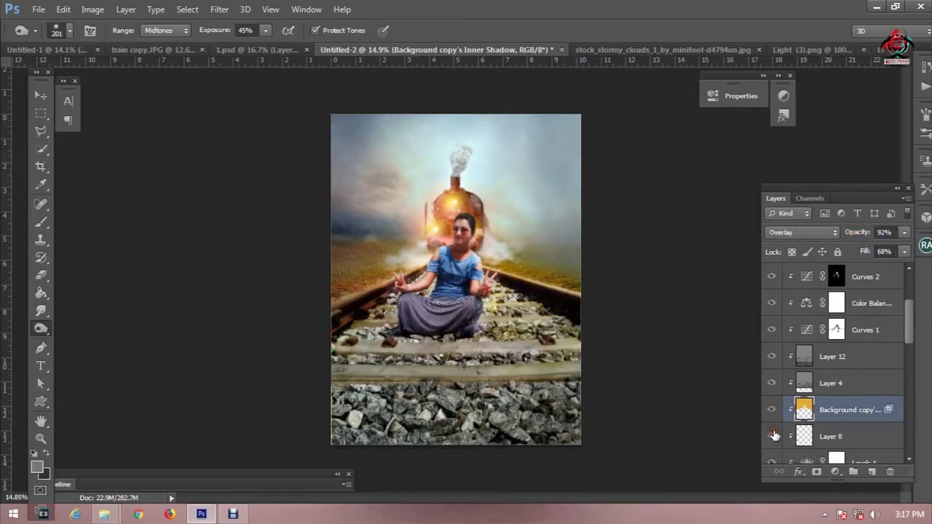
click(839, 434)
click(841, 236)
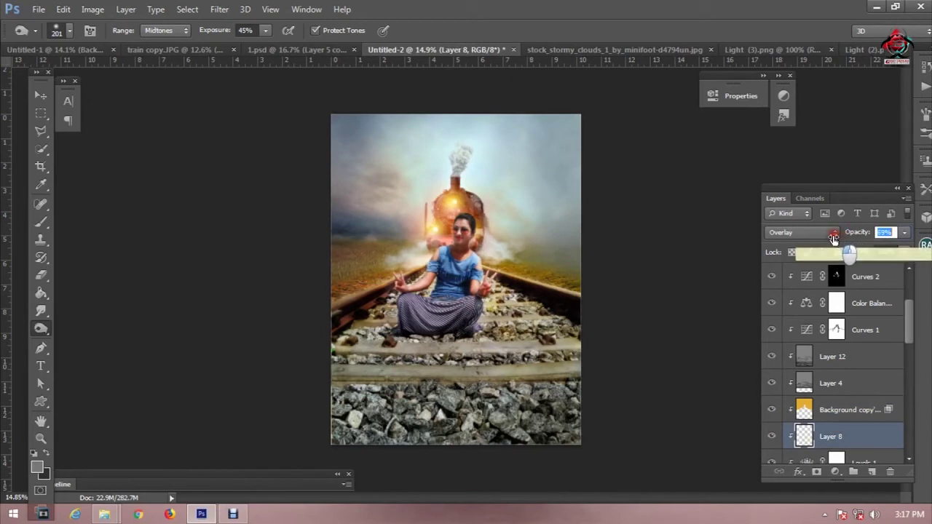
drag(833, 235, 832, 236)
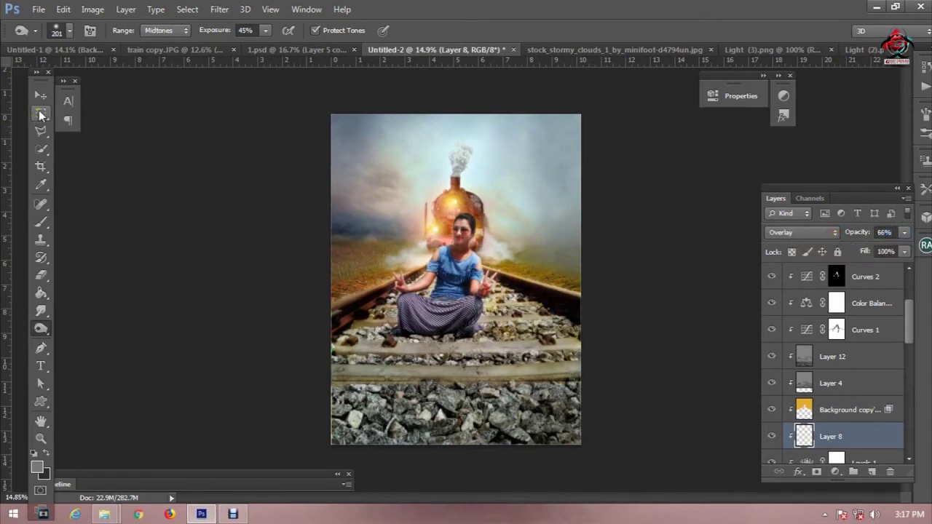
click(41, 112)
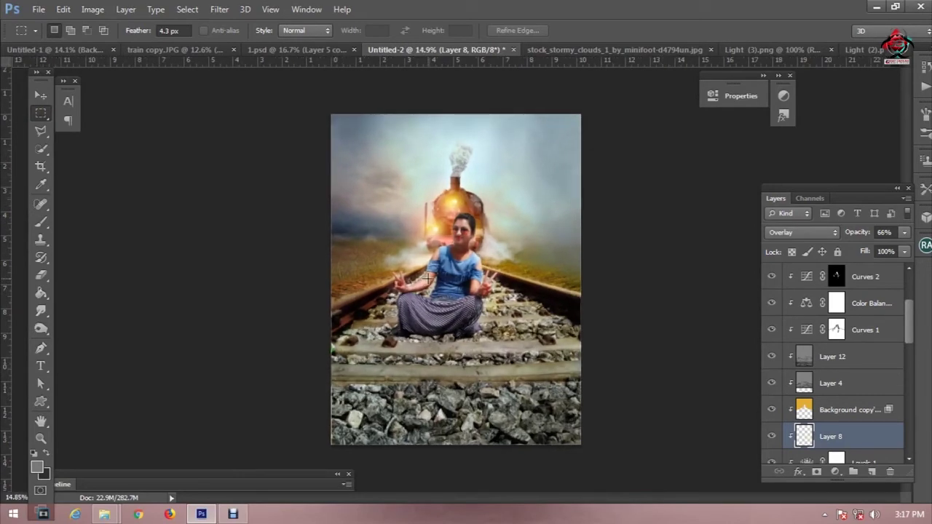
scroll(386, 263, up, 1)
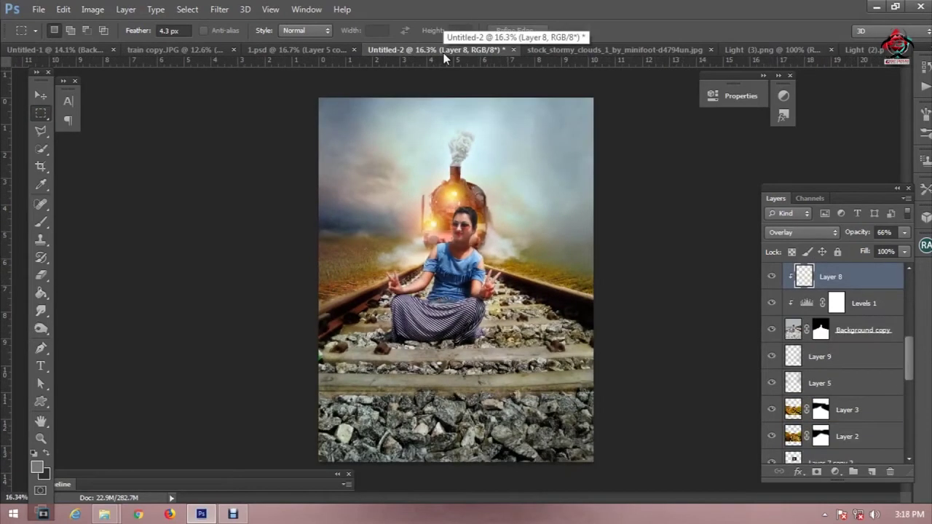
scroll(819, 412, down, 5)
Add Curves 5 above Layer 1, raising the upper curve point and pulling in the white point to brighten highlights.
click(817, 406)
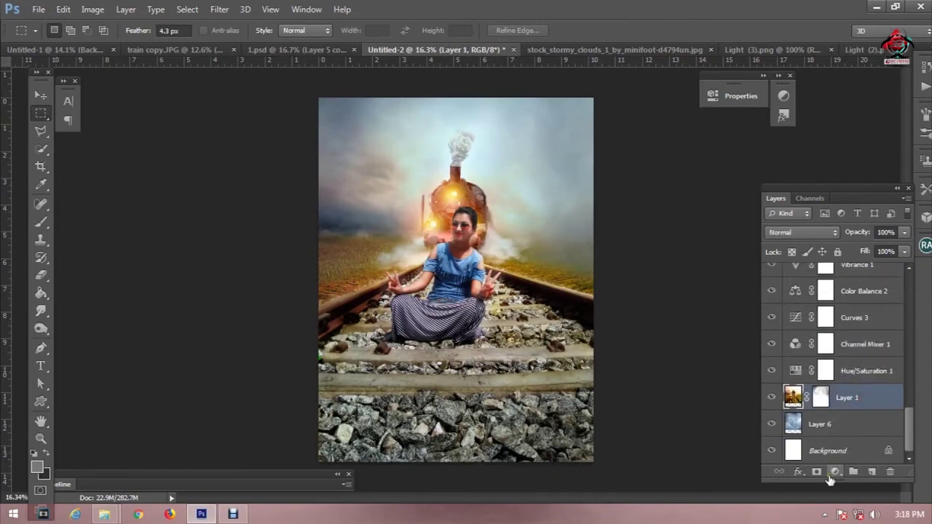
click(835, 472)
click(798, 261)
drag(601, 229, 602, 230)
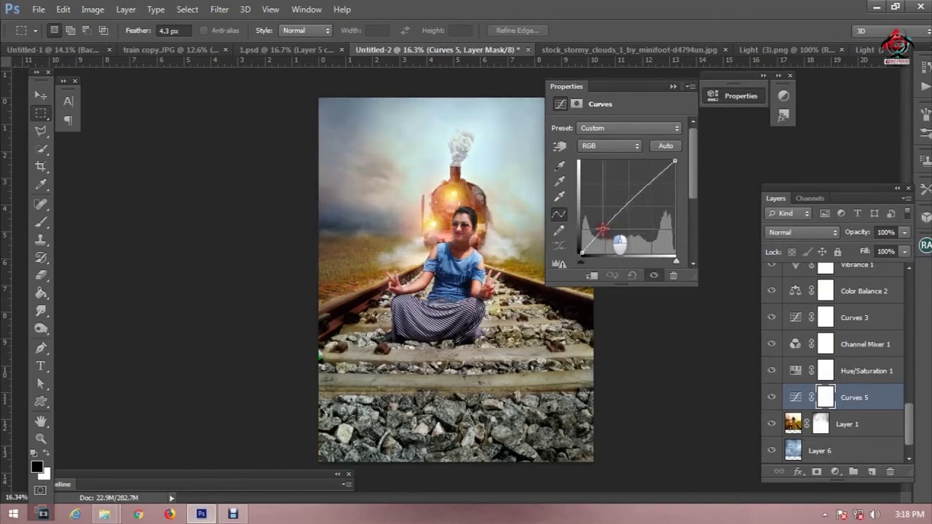
drag(619, 242, 624, 247)
drag(647, 192, 656, 193)
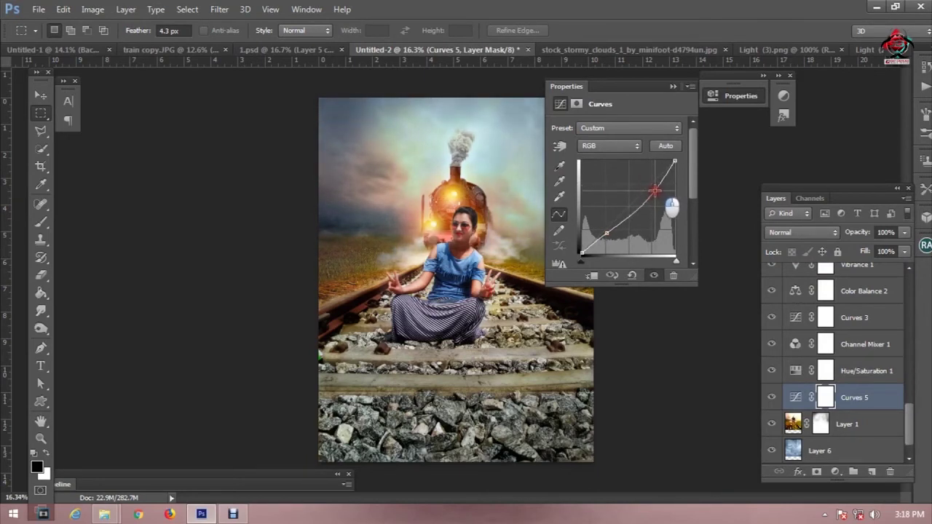
drag(655, 193, 651, 188)
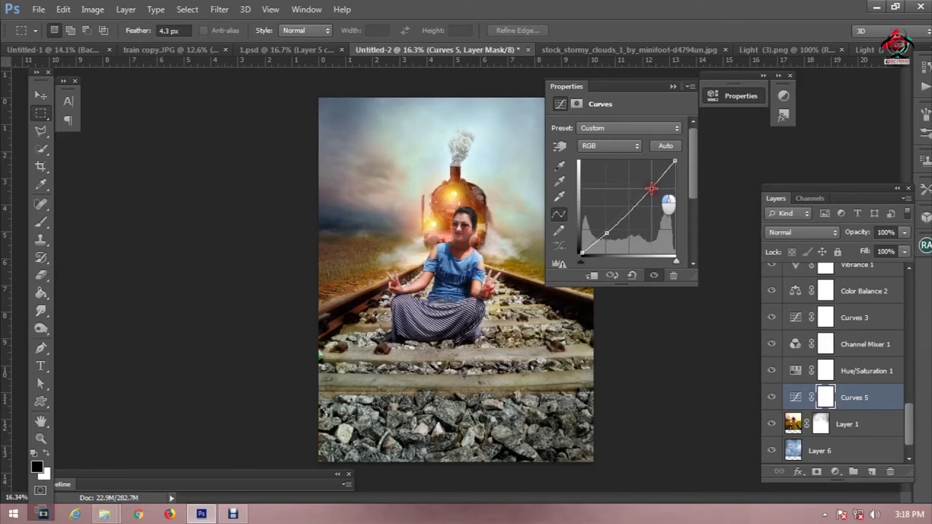
drag(582, 252, 584, 261)
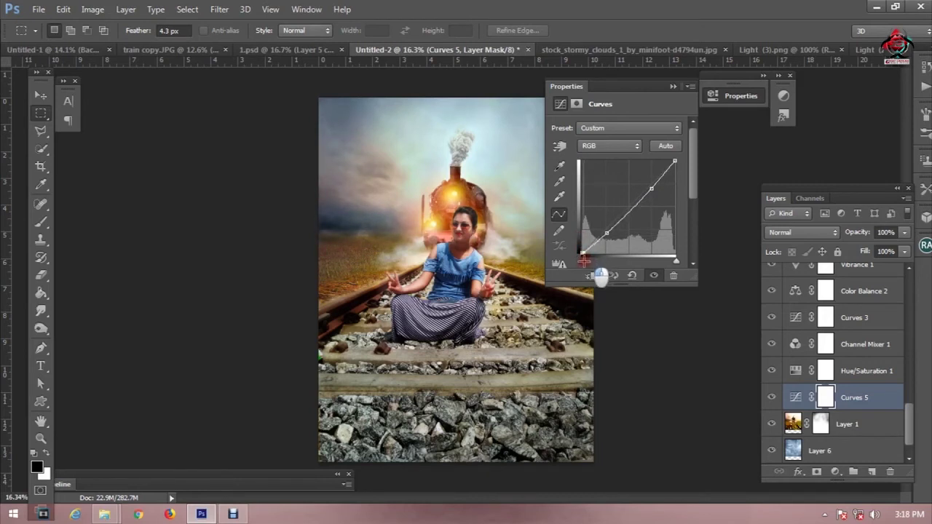
drag(675, 161, 669, 156)
click(673, 86)
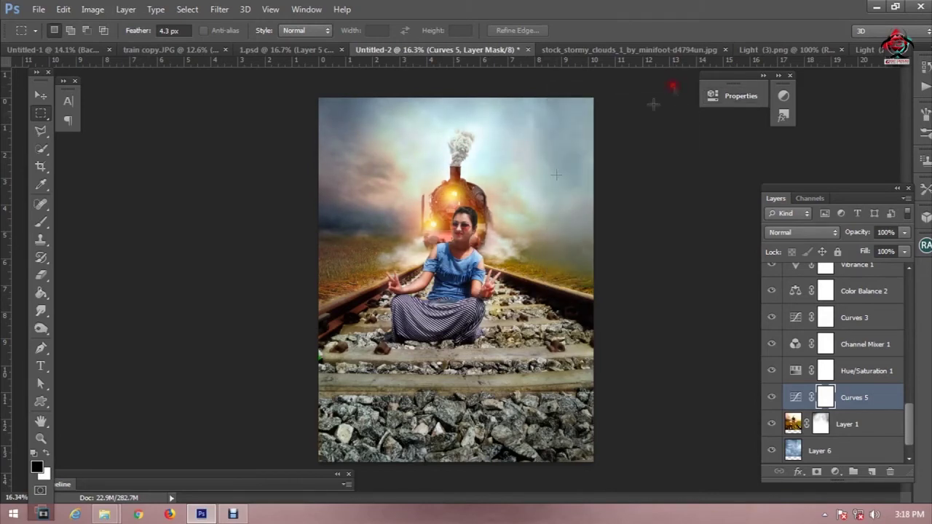
alt+scroll(394, 310, down, 2)
alt+scroll(460, 299, up, 2)
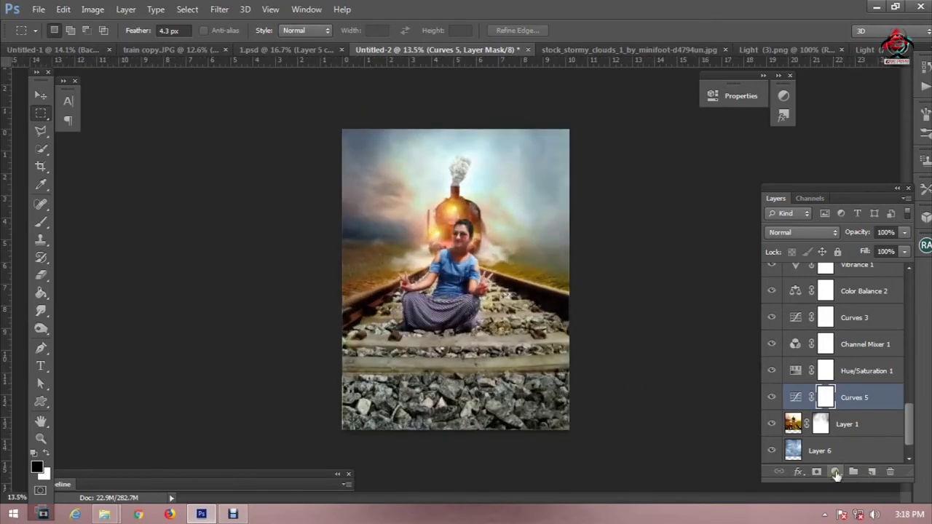
Add a Levels 2 adjustment above Curves 5 with the midtone gamma set to 1.10.
click(836, 473)
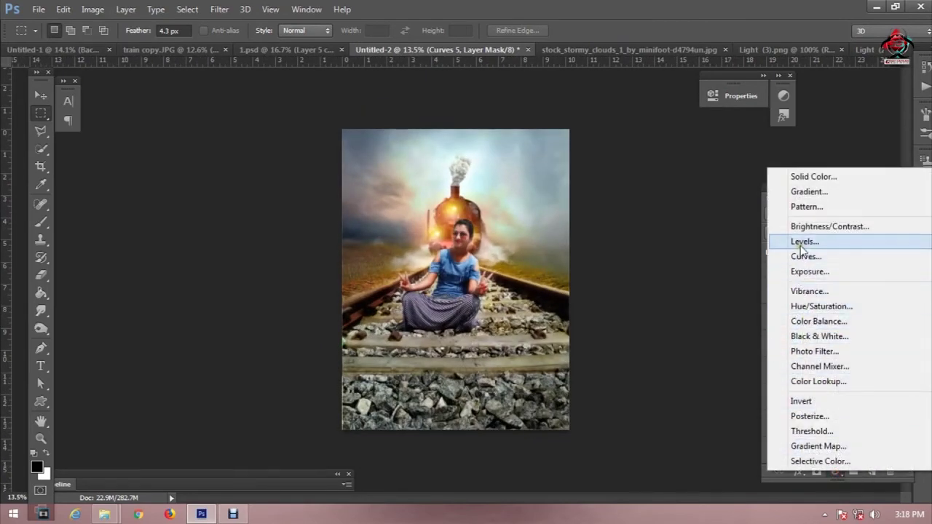
click(803, 242)
drag(575, 230, 571, 227)
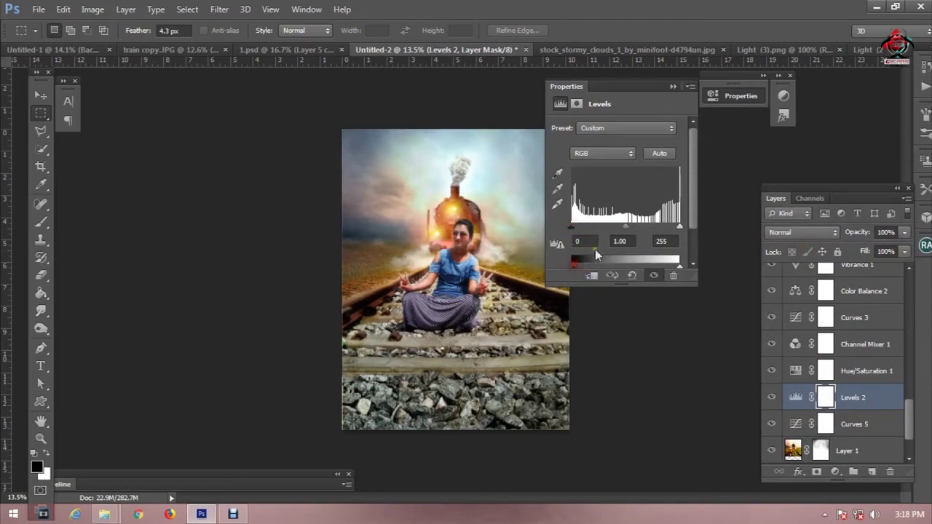
drag(626, 226, 621, 228)
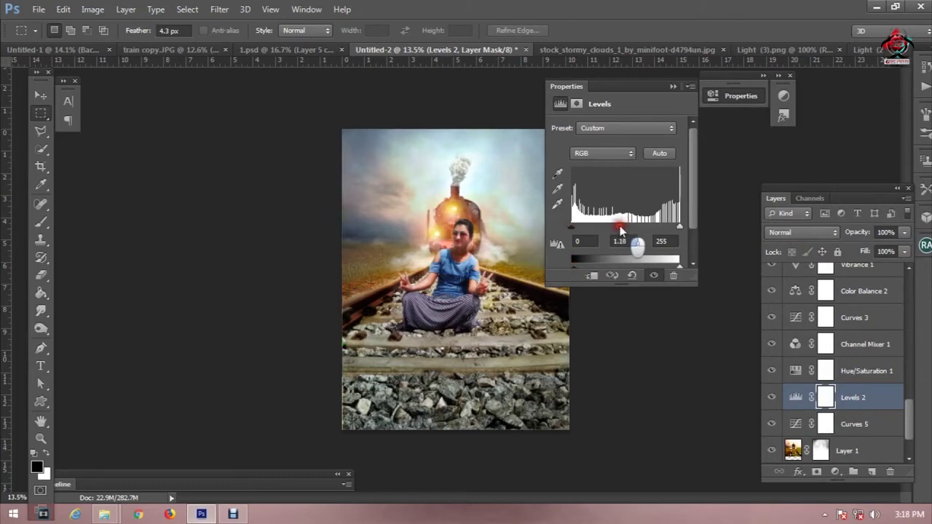
drag(621, 230, 618, 225)
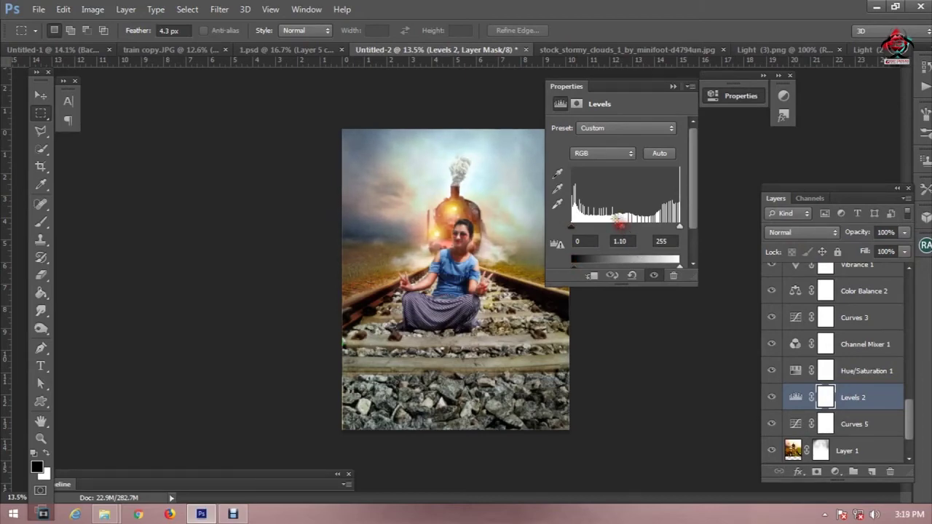
click(672, 87)
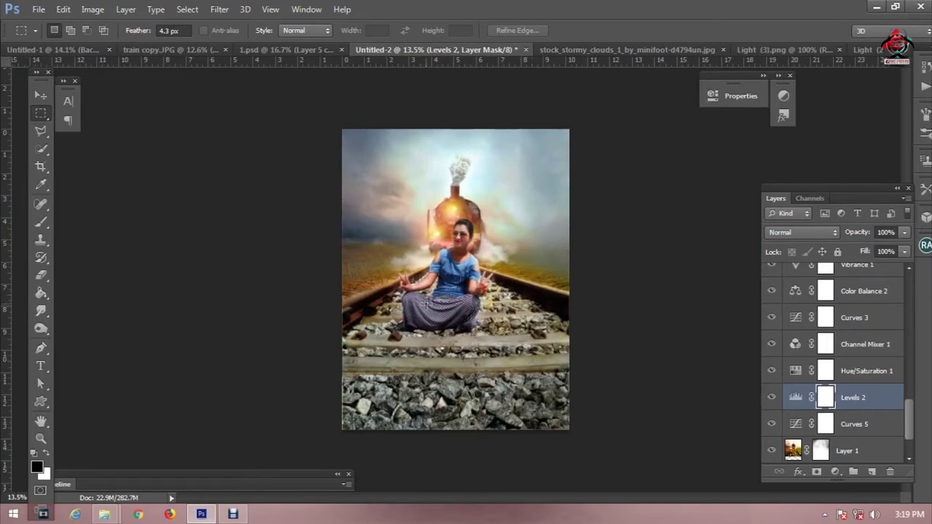
scroll(426, 303, up, 1)
scroll(837, 414, up, 1)
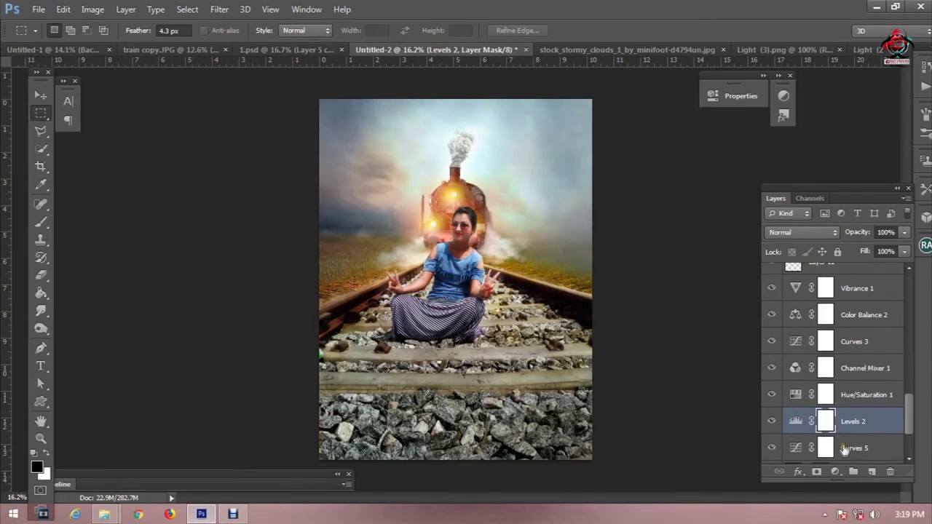
scroll(831, 371, up, 1)
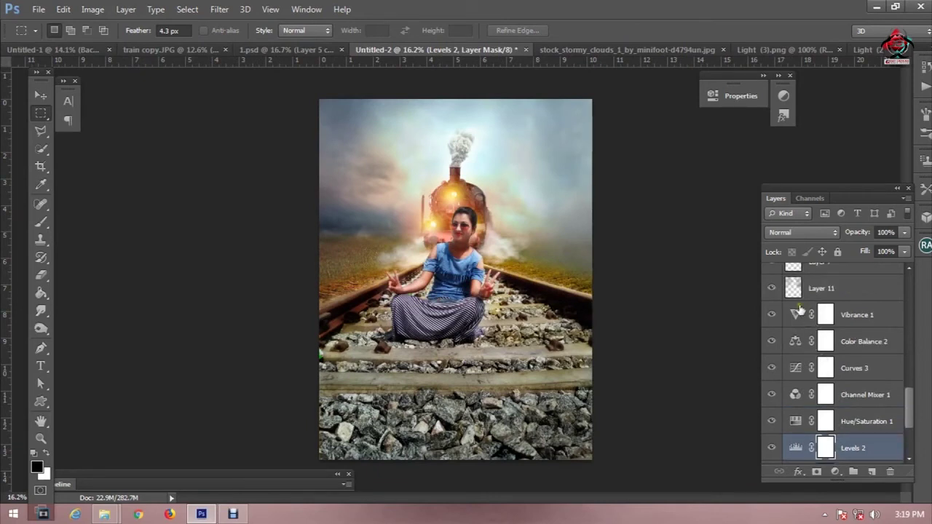
Set Vibrance 1 to vibrance -20 and saturation +7.
double_click(797, 313)
drag(622, 140, 617, 141)
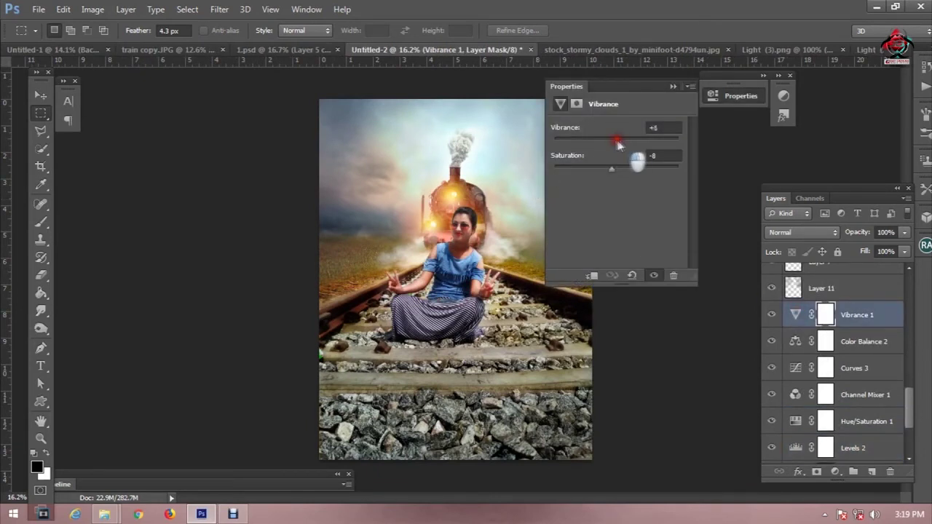
drag(611, 167, 615, 168)
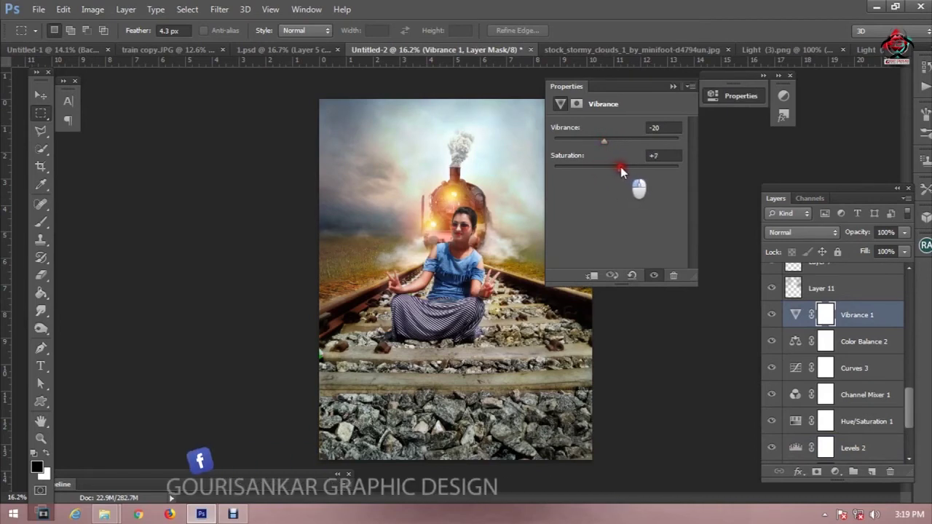
click(672, 86)
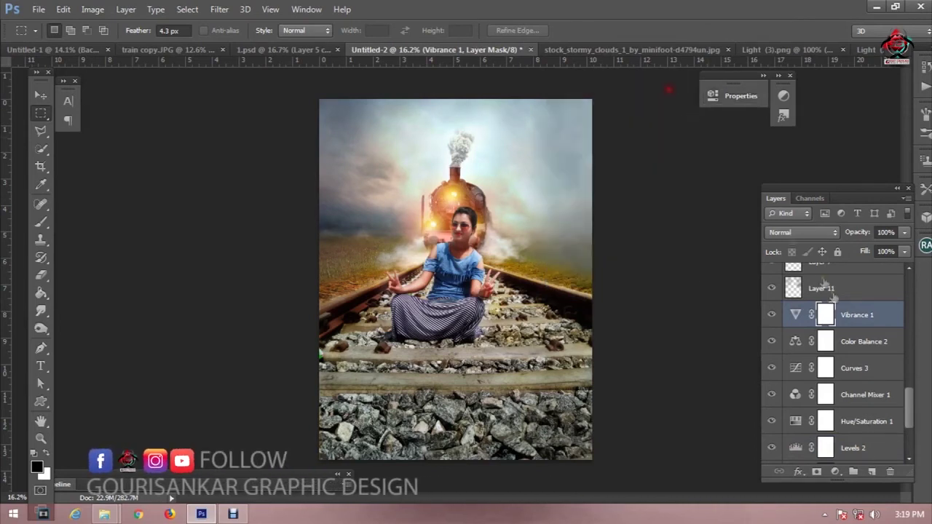
scroll(875, 344, up, 3)
Group Layer 2 and Layer 3 together into Group 1.
click(859, 370)
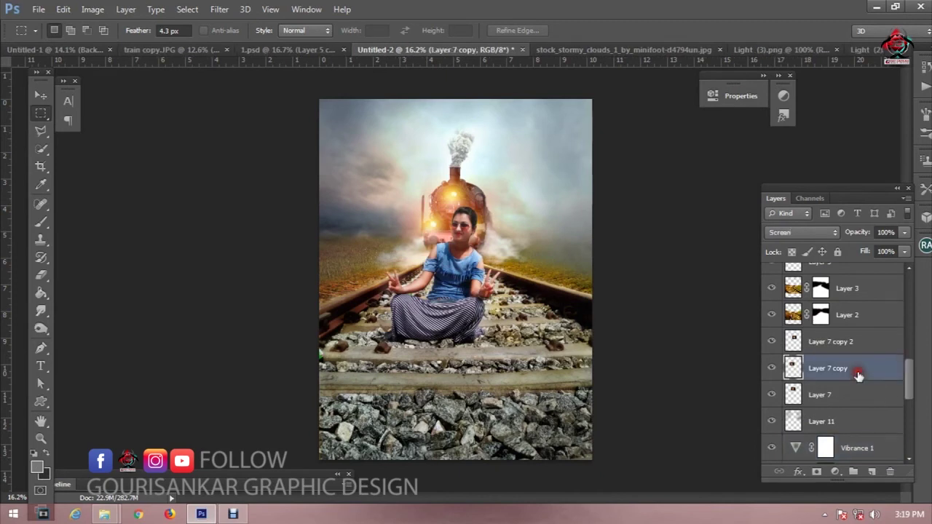
click(853, 314)
scroll(852, 327, up, 1)
scroll(852, 327, up, 1)
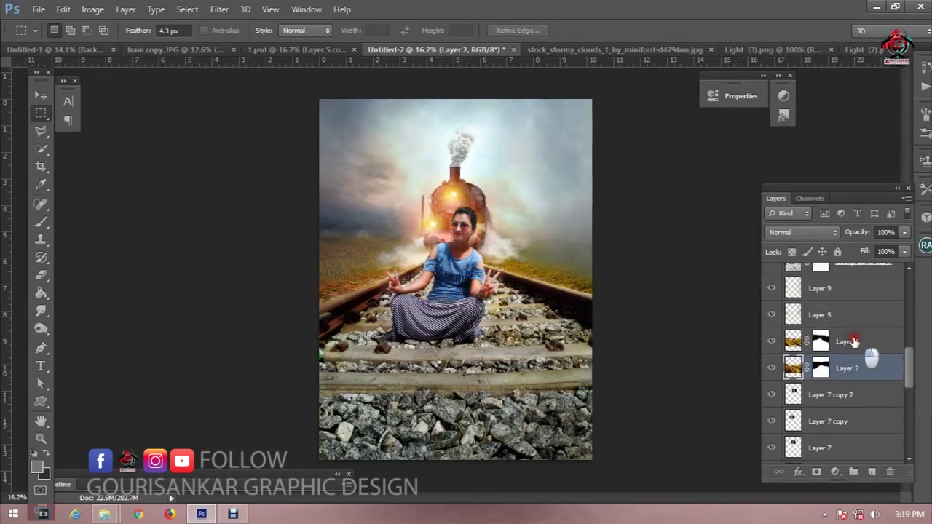
ctrl+click(852, 336)
drag(852, 336, 854, 470)
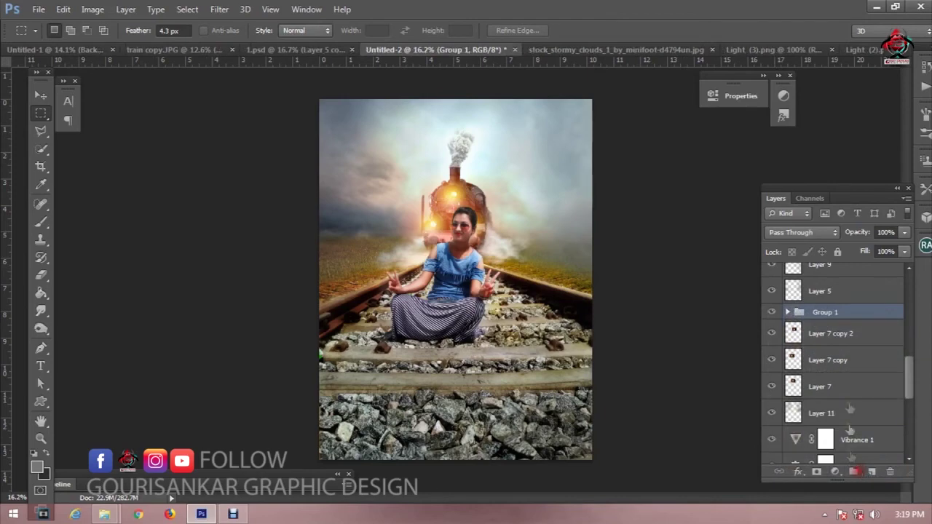
click(835, 471)
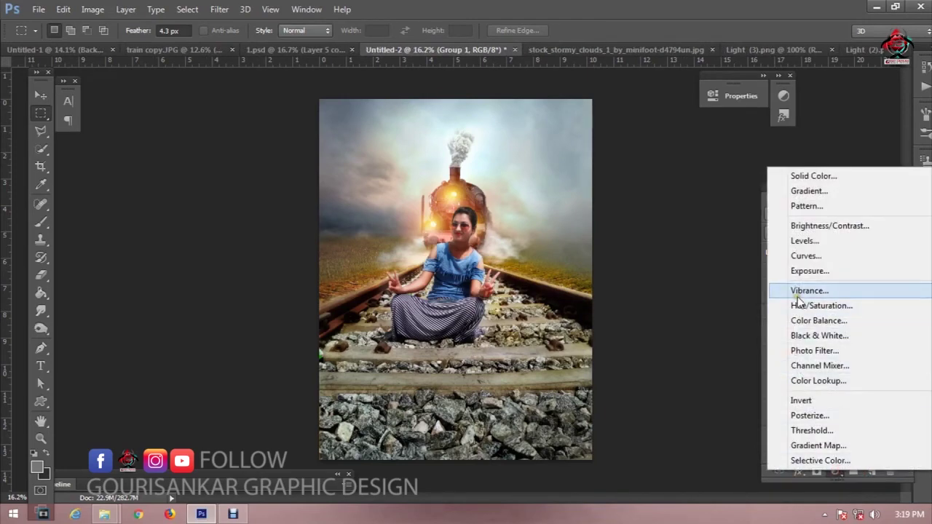
Clip a Vibrance 2 adjustment to Group 1 with vibrance -12 and saturation -18.
click(798, 292)
click(591, 275)
mouse_move(618, 172)
mouse_down()
mouse_move(595, 175)
mouse_move(606, 170)
mouse_up()
mouse_move(616, 139)
mouse_down()
mouse_move(595, 148)
mouse_move(619, 142)
mouse_move(605, 167)
mouse_up()
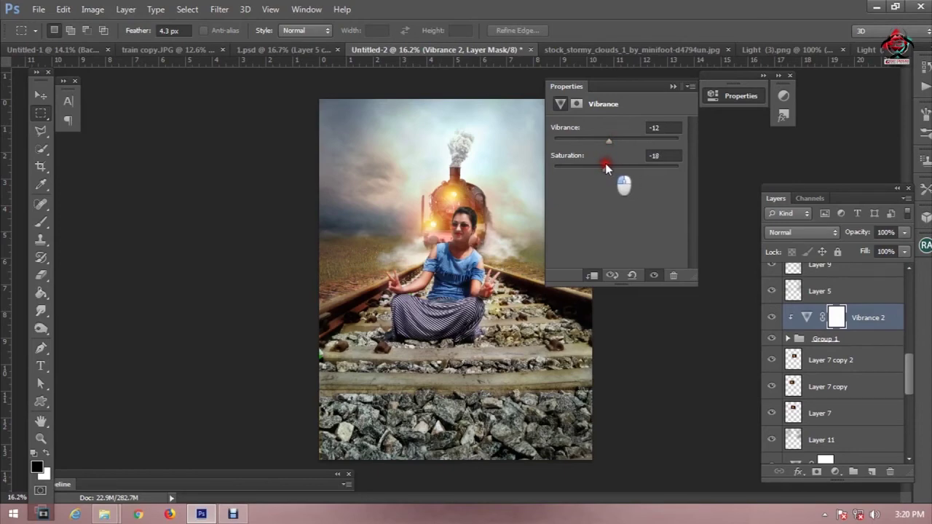
click(672, 87)
scroll(464, 302, down, 2)
scroll(464, 301, up, 1)
scroll(474, 344, up, 1)
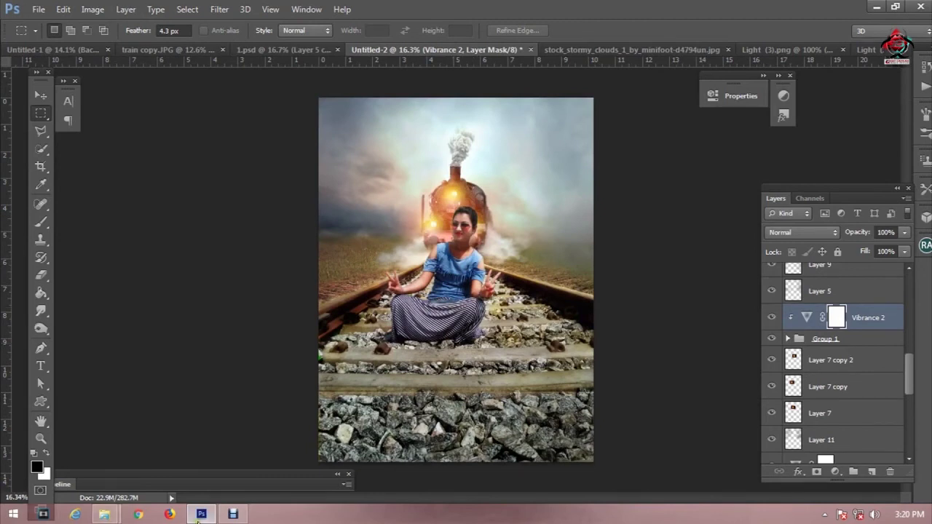
Apply Color Efex Pro 4 Cross Processing, method C01 at 14% strength, as a new layer.
click(219, 9)
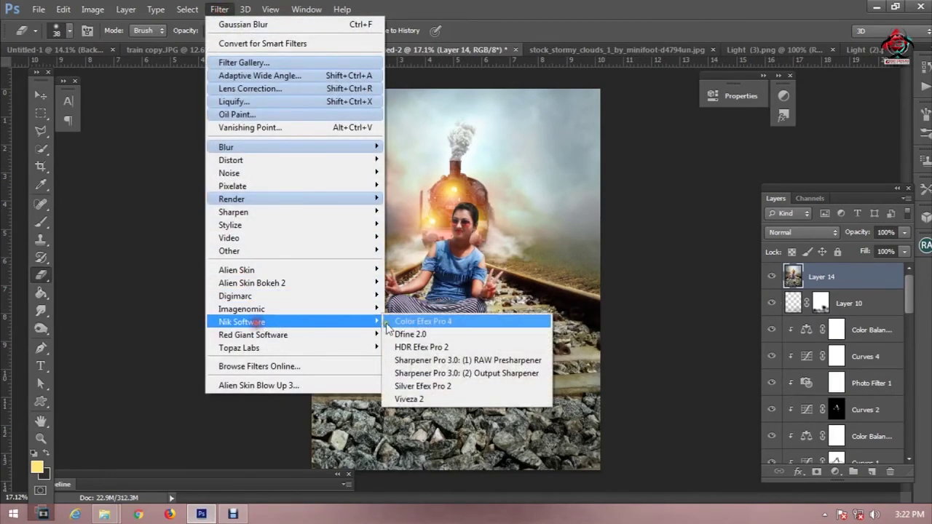
click(388, 322)
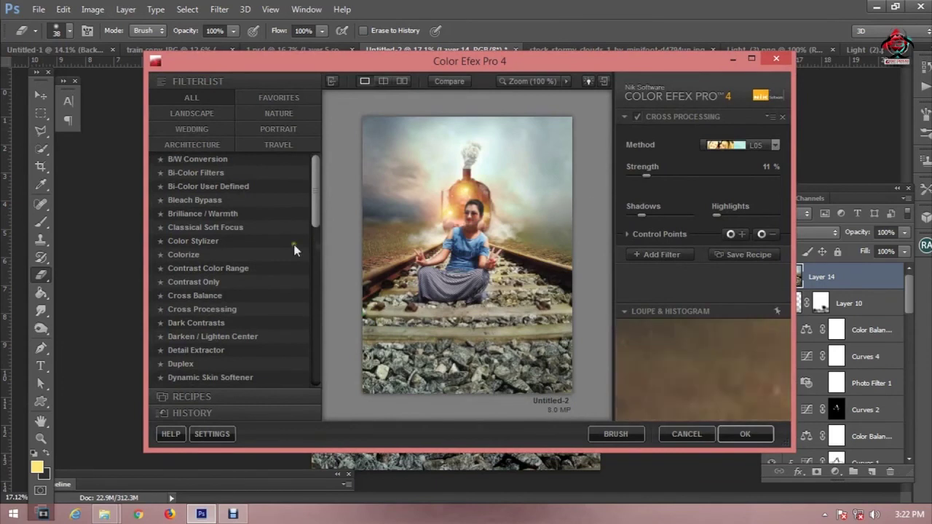
click(724, 146)
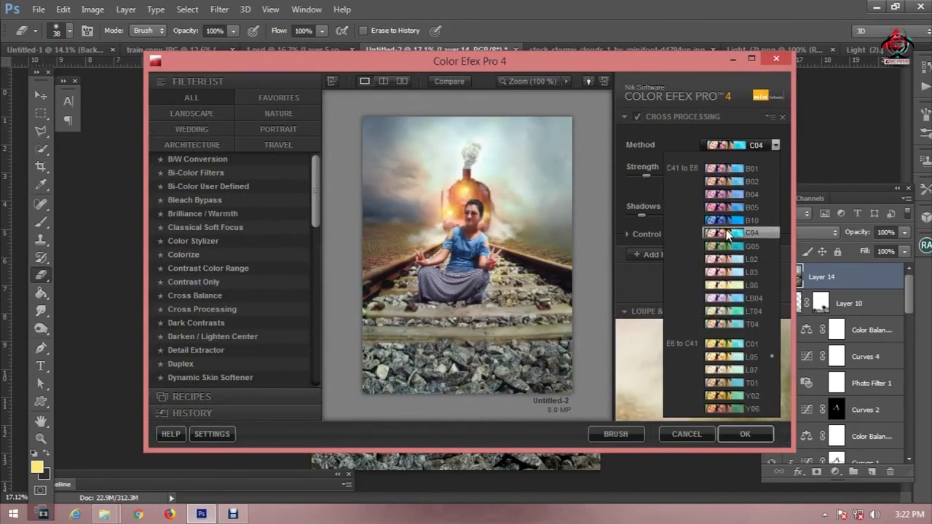
click(726, 348)
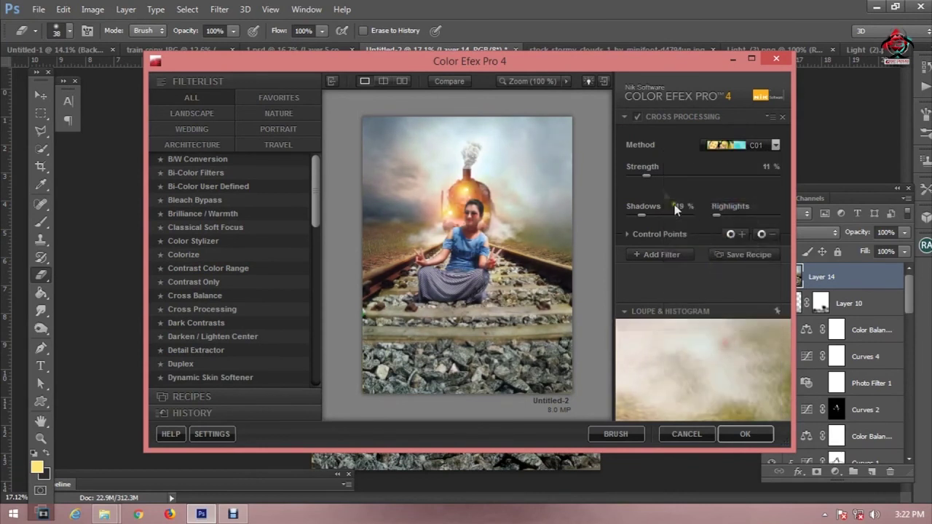
drag(648, 178, 650, 180)
click(651, 253)
drag(318, 218, 326, 387)
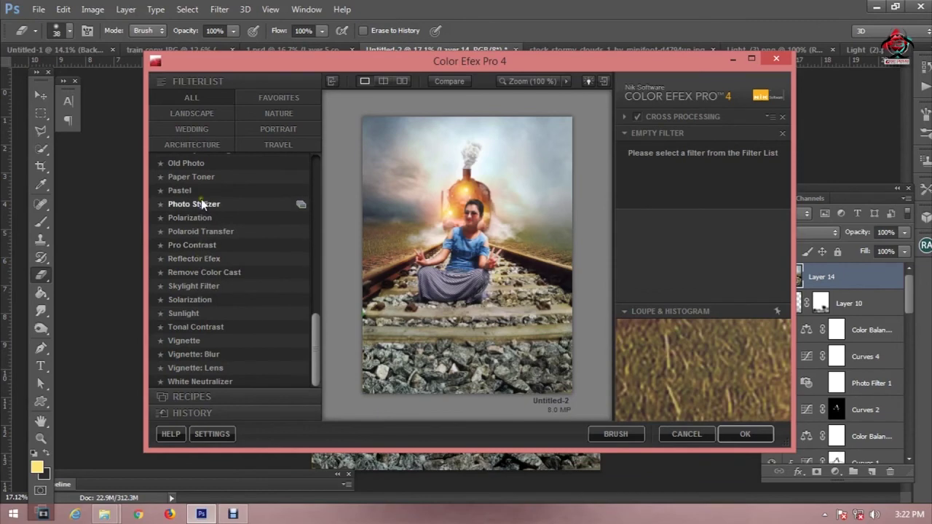
click(733, 434)
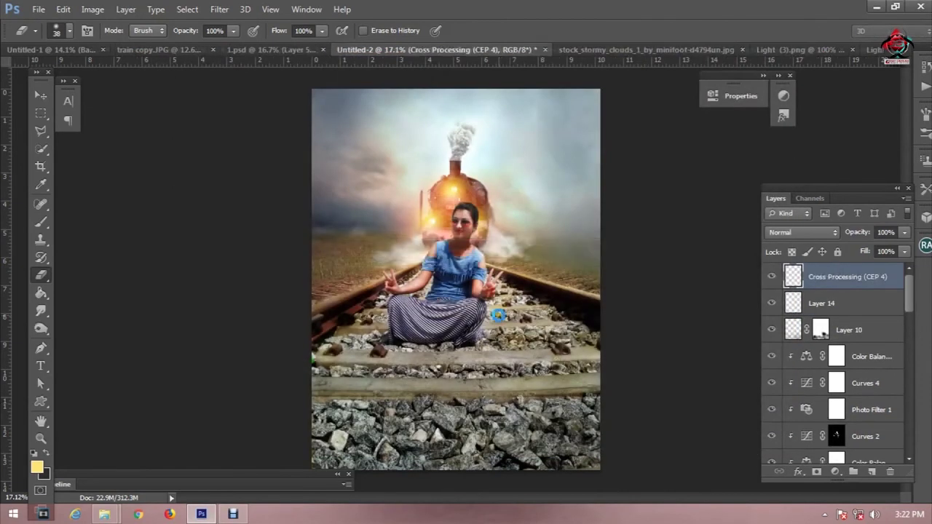
Add a Warming Filter (85) Photo Filter above Cross Processing (CEP 4) at 8% density.
scroll(469, 293, up, 1)
scroll(470, 293, up, 1)
scroll(470, 287, up, 1)
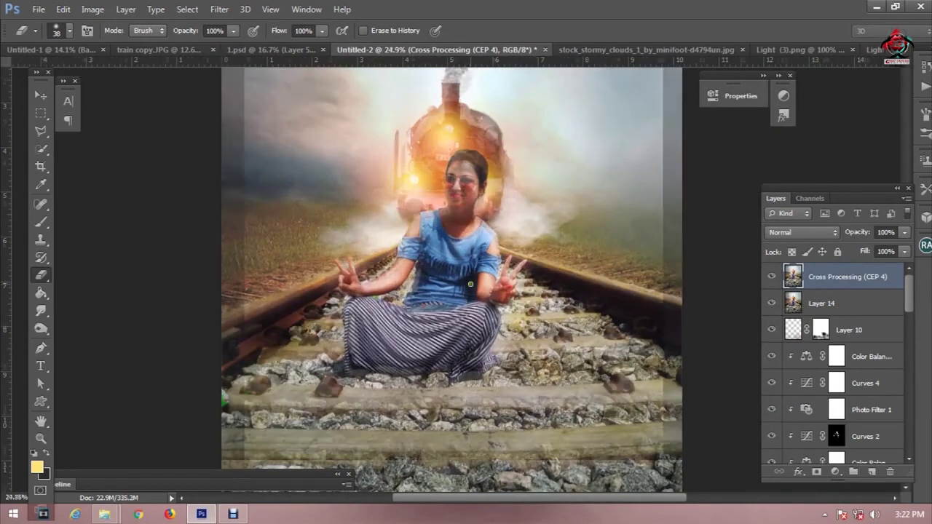
scroll(470, 284, down, 1)
scroll(470, 283, down, 1)
scroll(470, 284, up, 1)
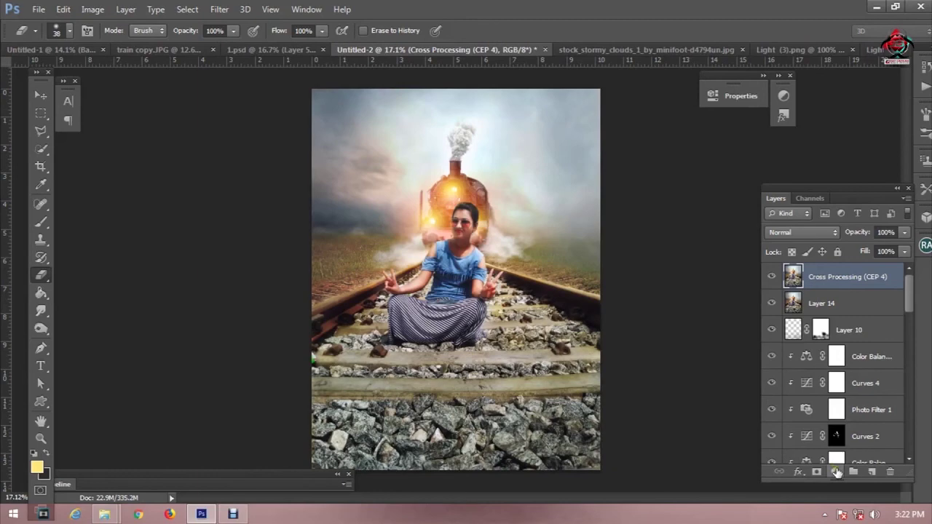
click(835, 472)
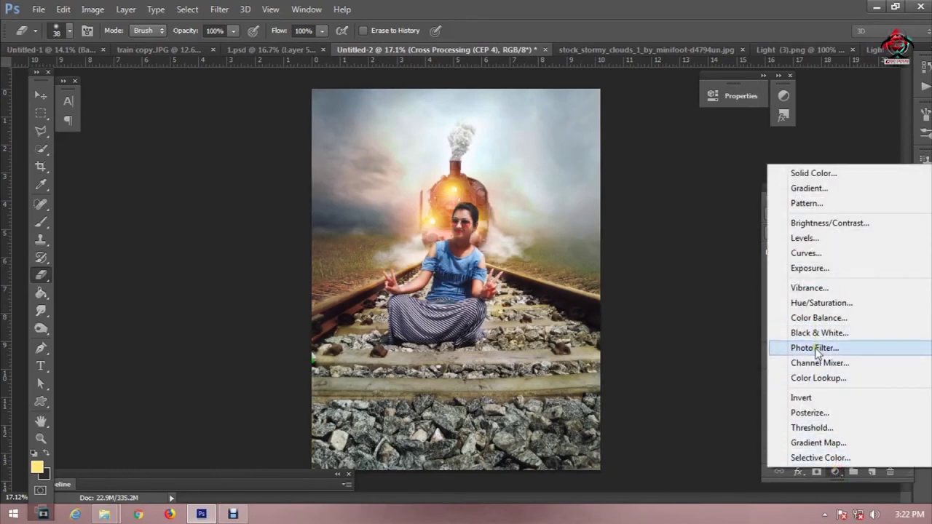
click(814, 348)
drag(587, 191, 566, 197)
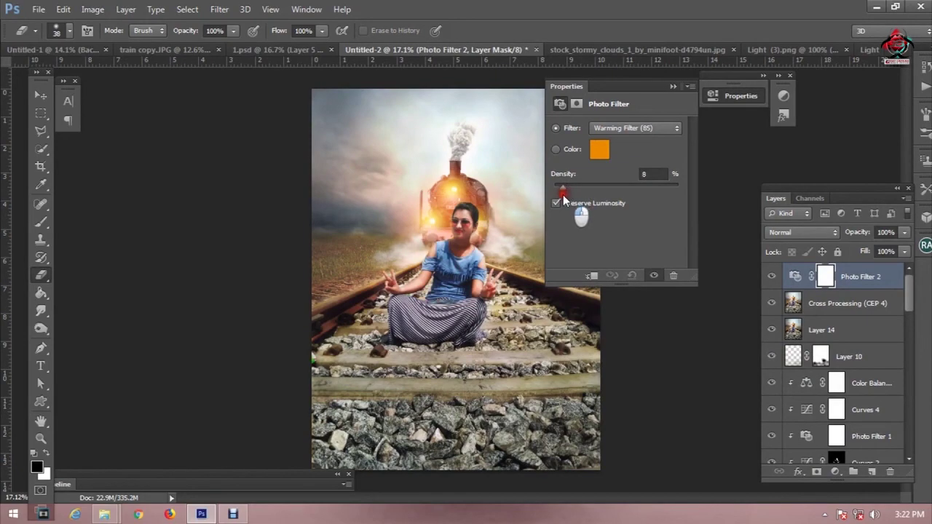
click(671, 87)
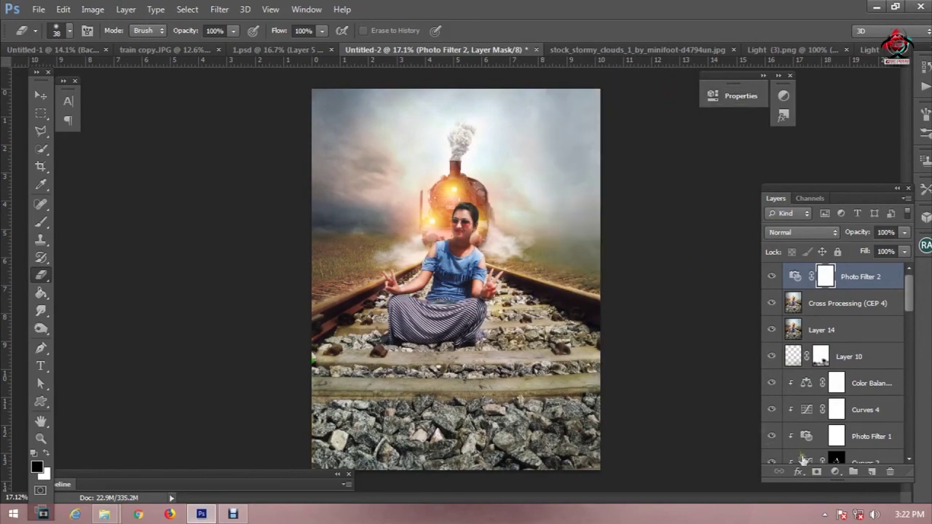
scroll(463, 271, down, 1)
click(835, 472)
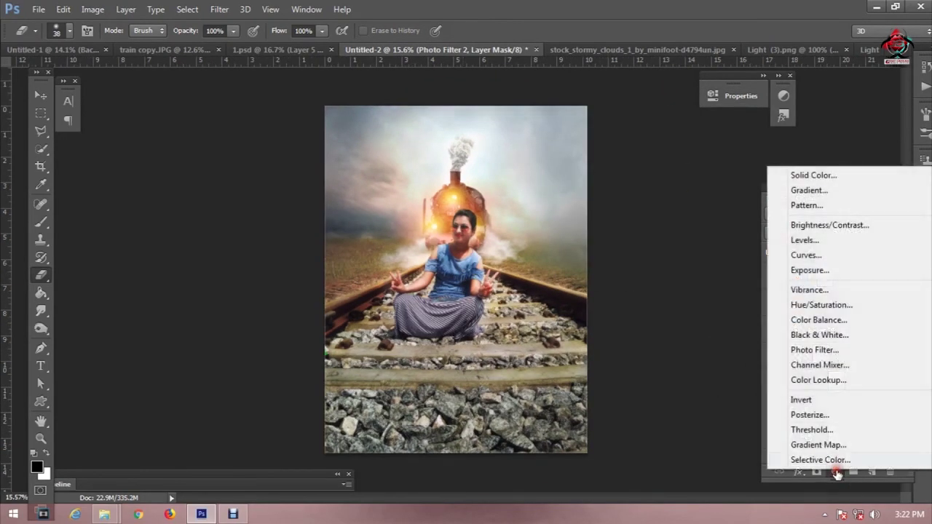
Add Curves 6, gently lowering the RGB shadows and lifting the highlights.
click(806, 255)
click(583, 251)
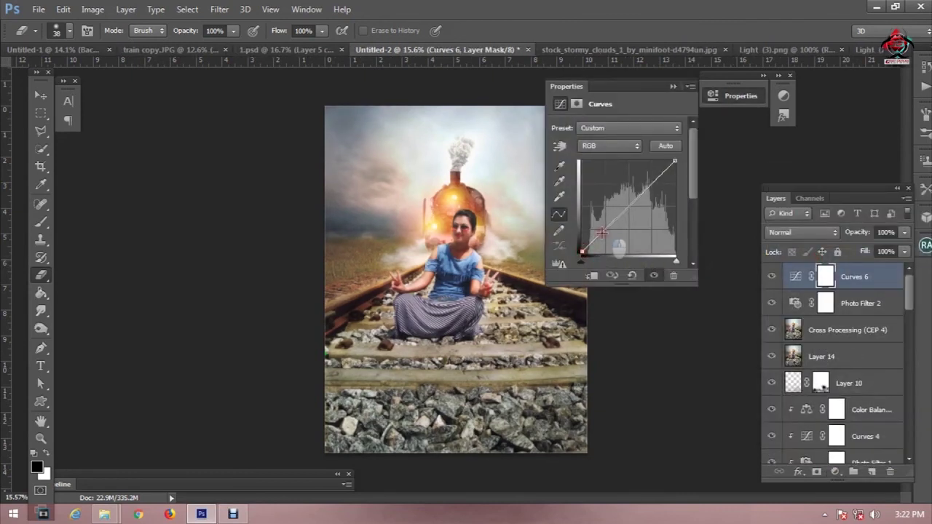
drag(603, 231, 604, 233)
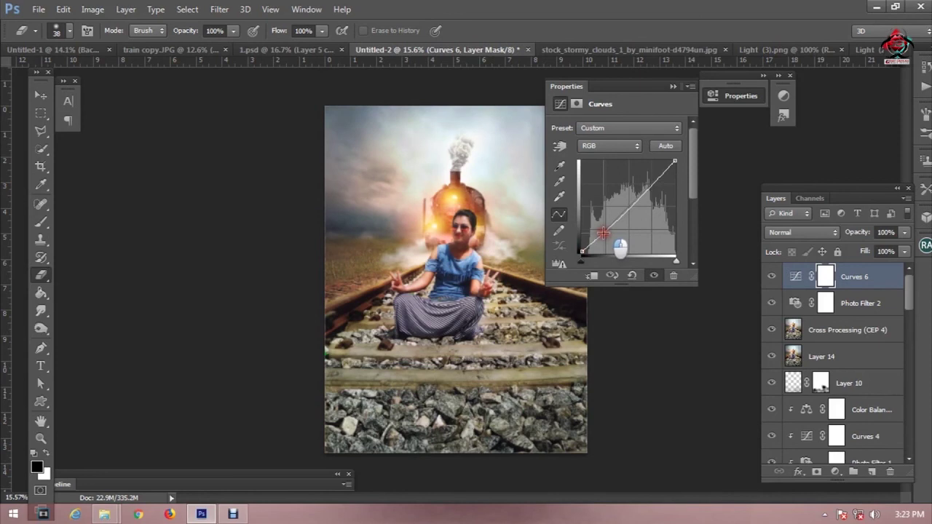
drag(655, 184, 657, 178)
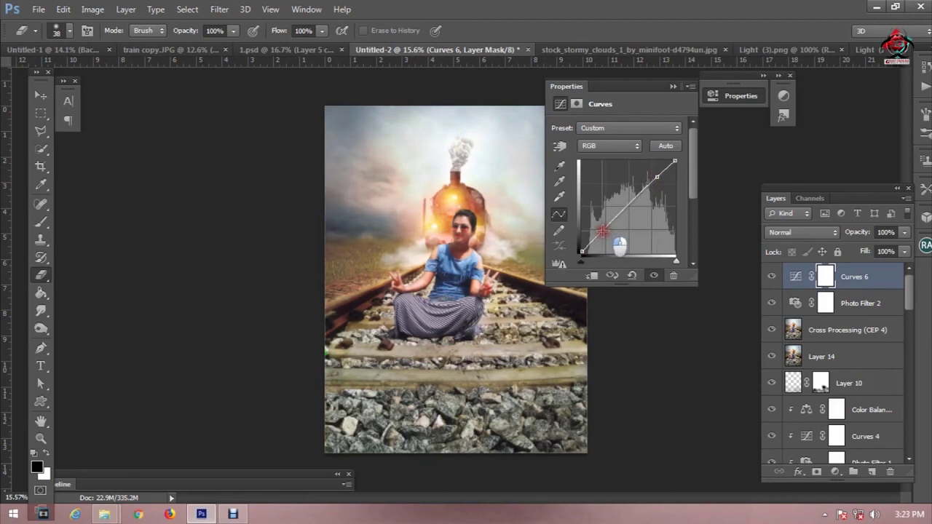
Shift both endpoints of the Blue channel curve to tone the image.
click(635, 145)
click(631, 192)
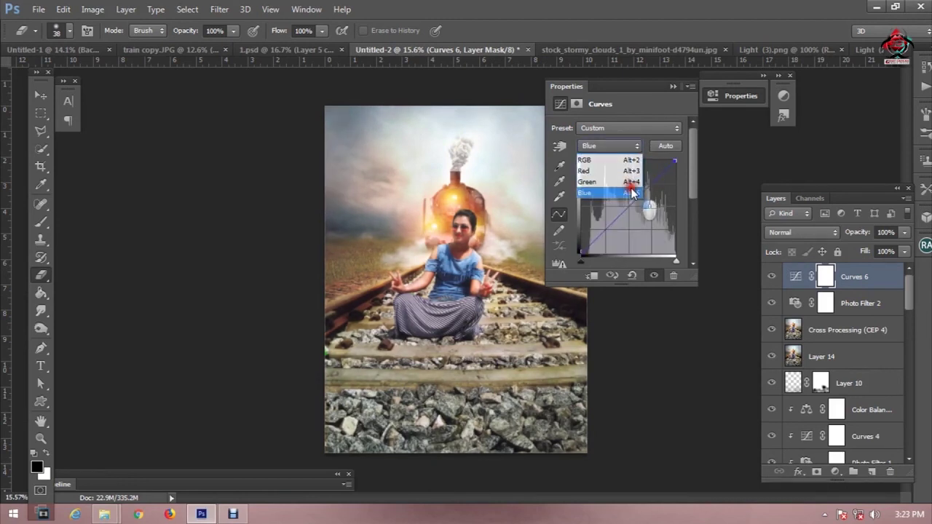
drag(677, 159, 678, 164)
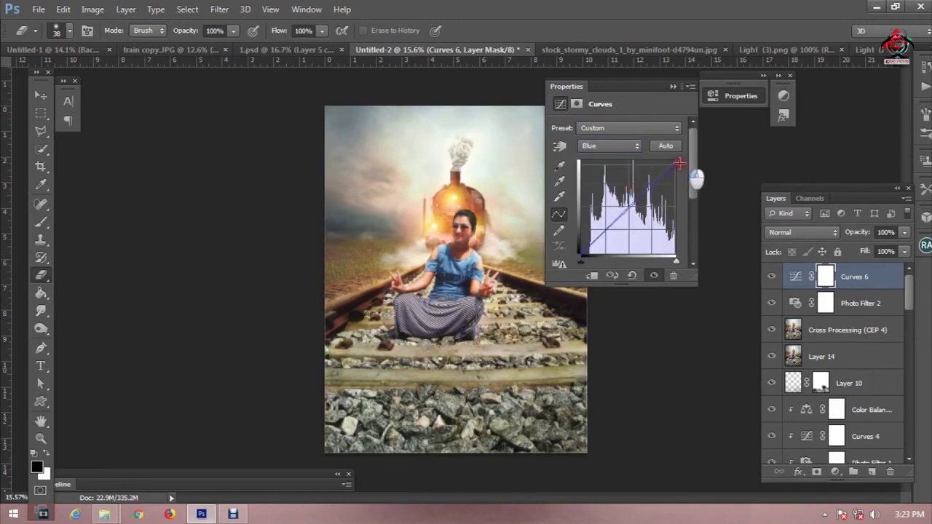
mouse_move(581, 253)
mouse_down()
mouse_move(589, 259)
mouse_move(579, 249)
mouse_up()
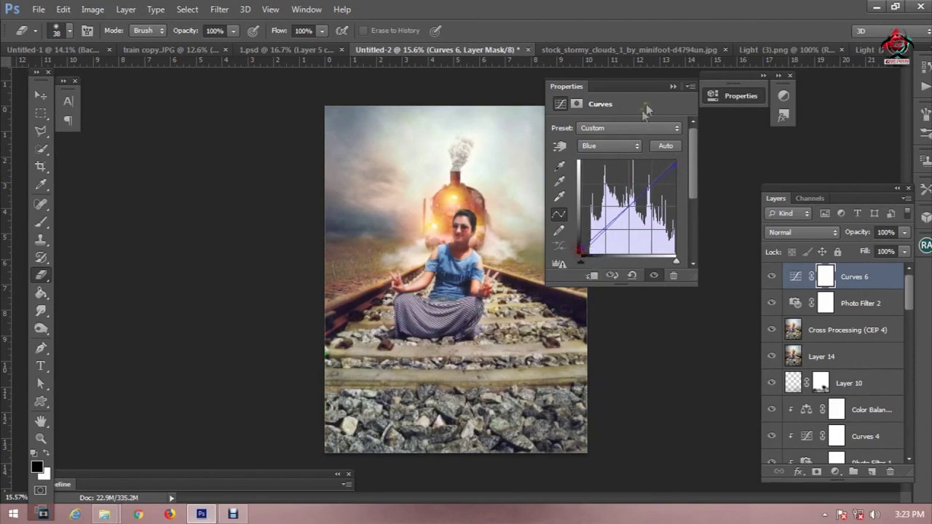
click(672, 86)
scroll(526, 222, up, 3)
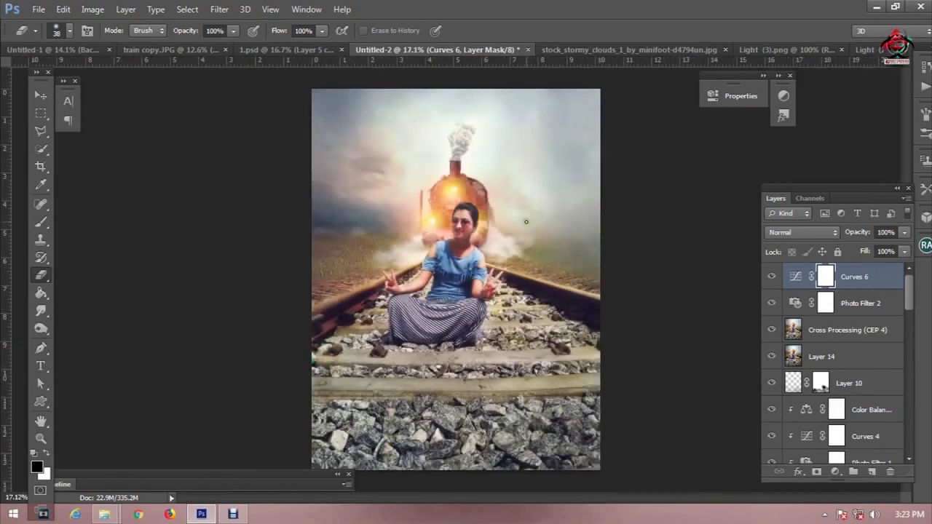
scroll(526, 222, up, 1)
scroll(412, 228, down, 3)
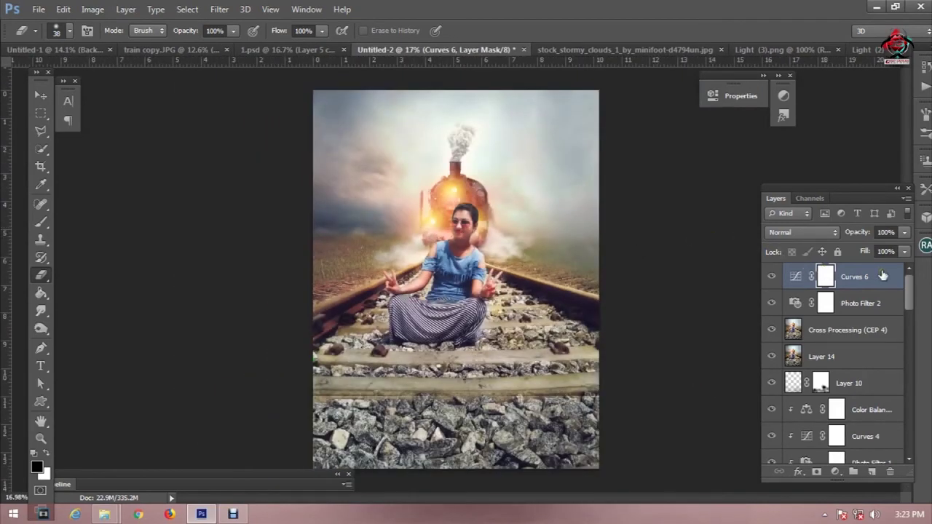
Stamp all visible layers into Layer 15, blend it in Vivid Light, and apply High Pass at radius 1.2.
key(ctrl+shift+alt+e)
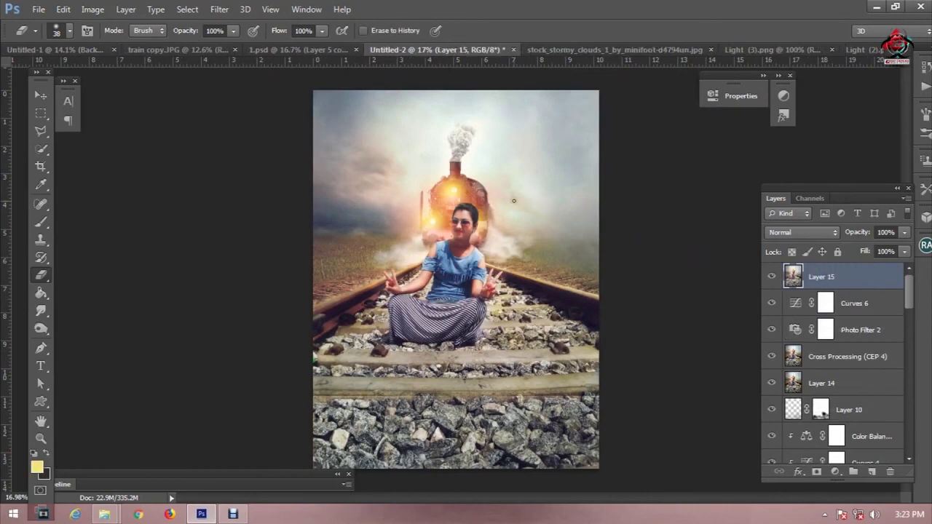
click(787, 233)
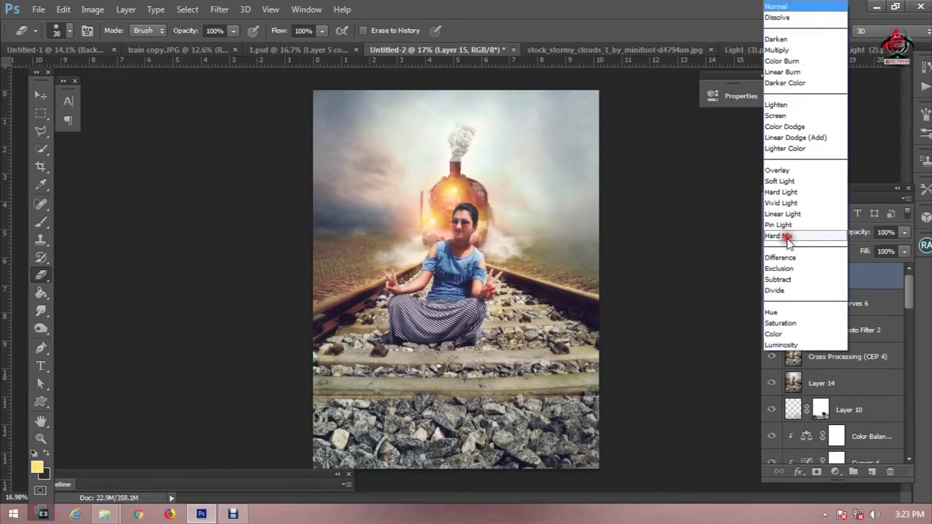
click(795, 203)
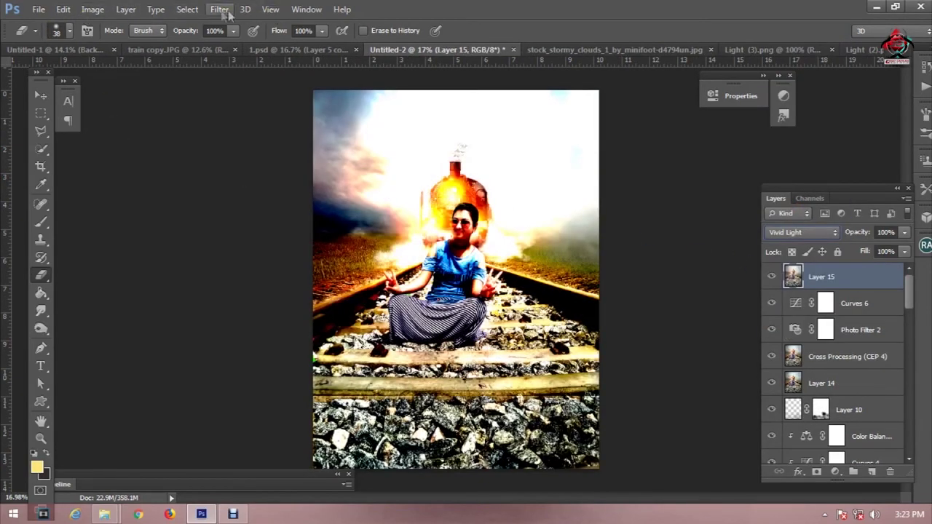
click(219, 9)
click(421, 261)
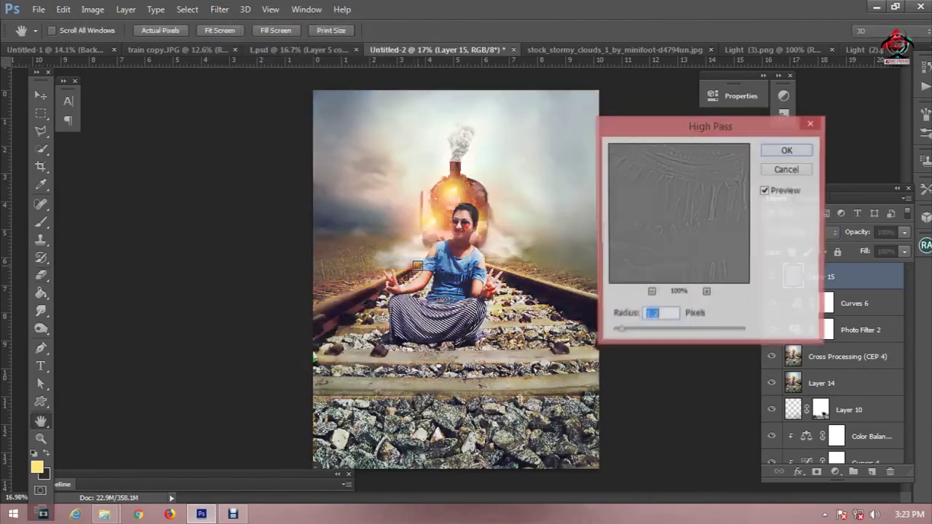
click(777, 158)
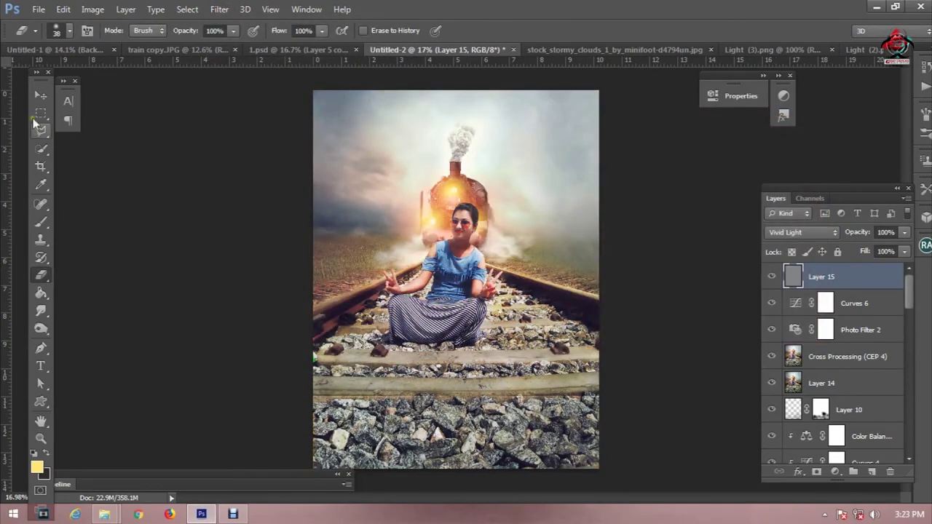
Switch to the Rectangular Marquee tool and zoom out to view the finished composite.
click(41, 113)
key(ctrl+minus)
scroll(437, 241, up, 1)
scroll(448, 236, up, 2)
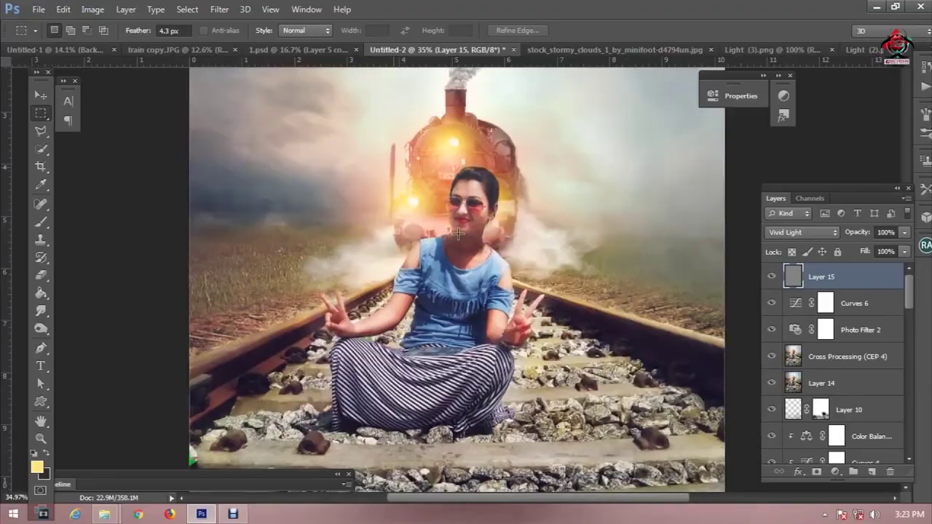
scroll(455, 233, up, 1)
scroll(458, 233, up, 1)
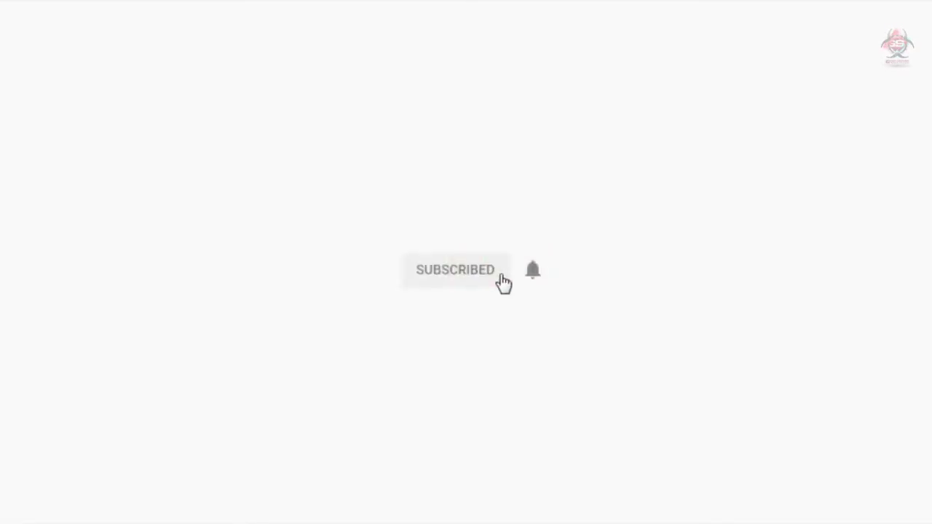